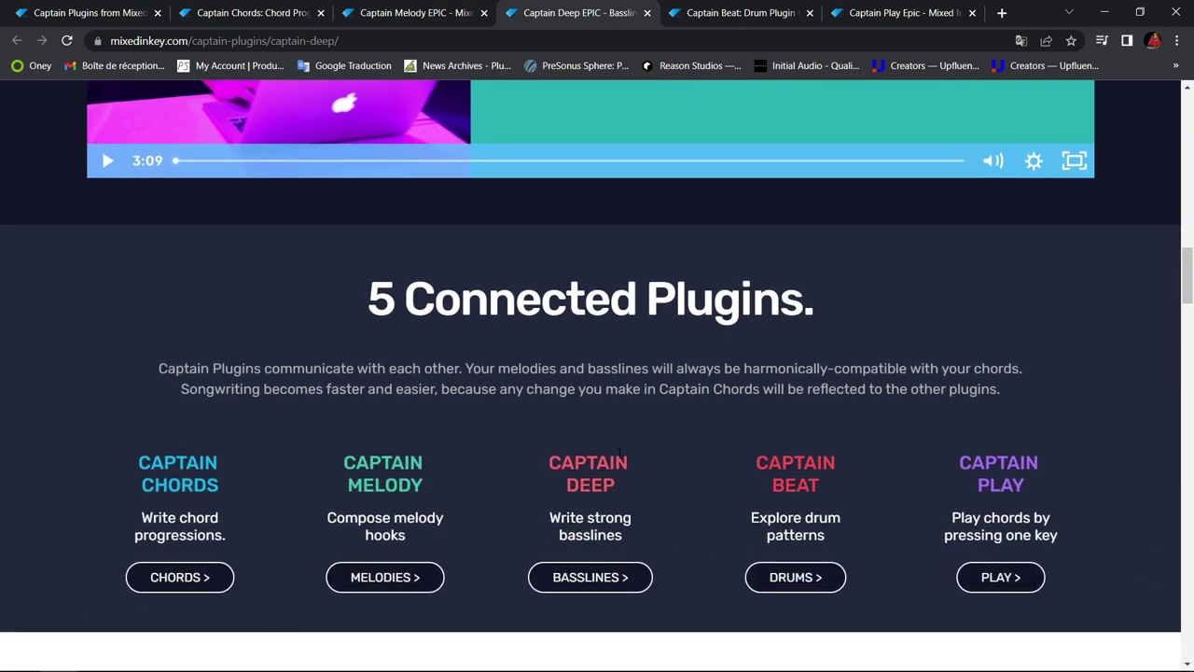
- Look over the connected plugins and Follow The Chords sections on the Captain Deep page, and revisit the Captain Chords page
scroll(619, 457, down, 4)
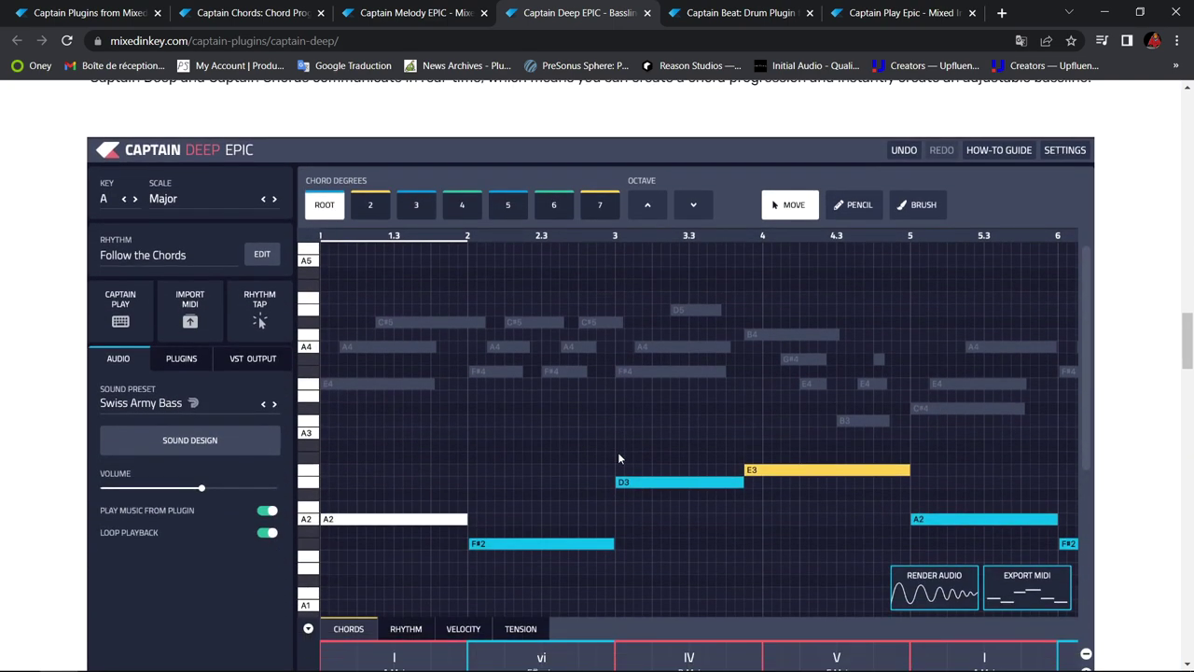
scroll(617, 458, up, 4)
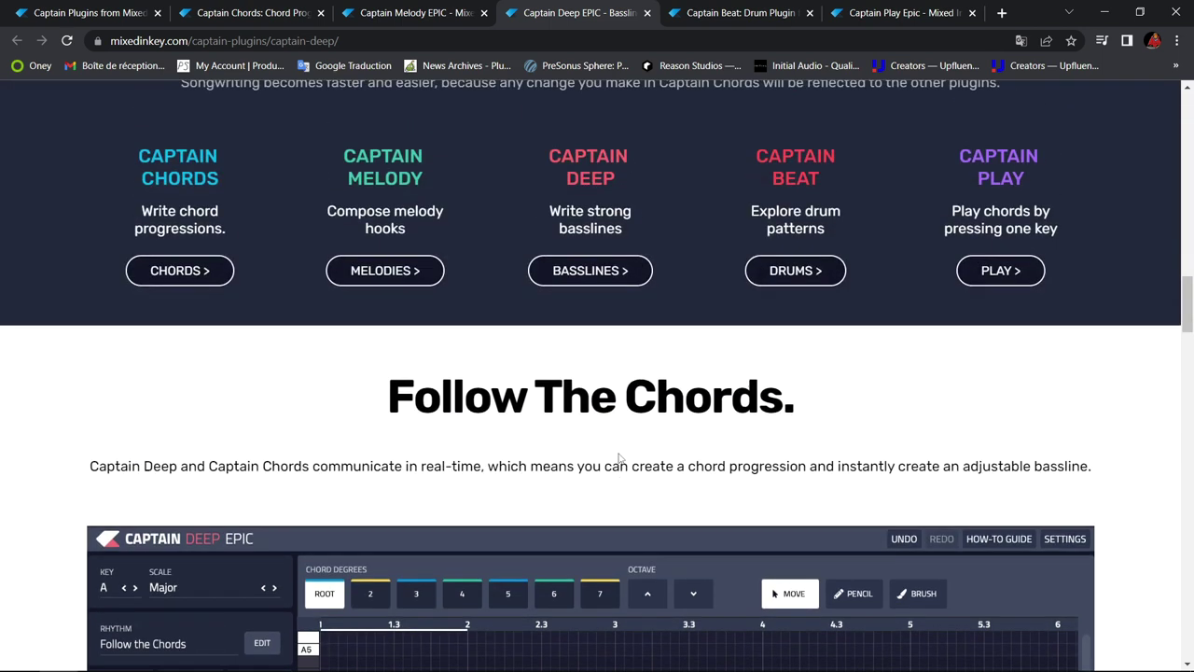
click(293, 26)
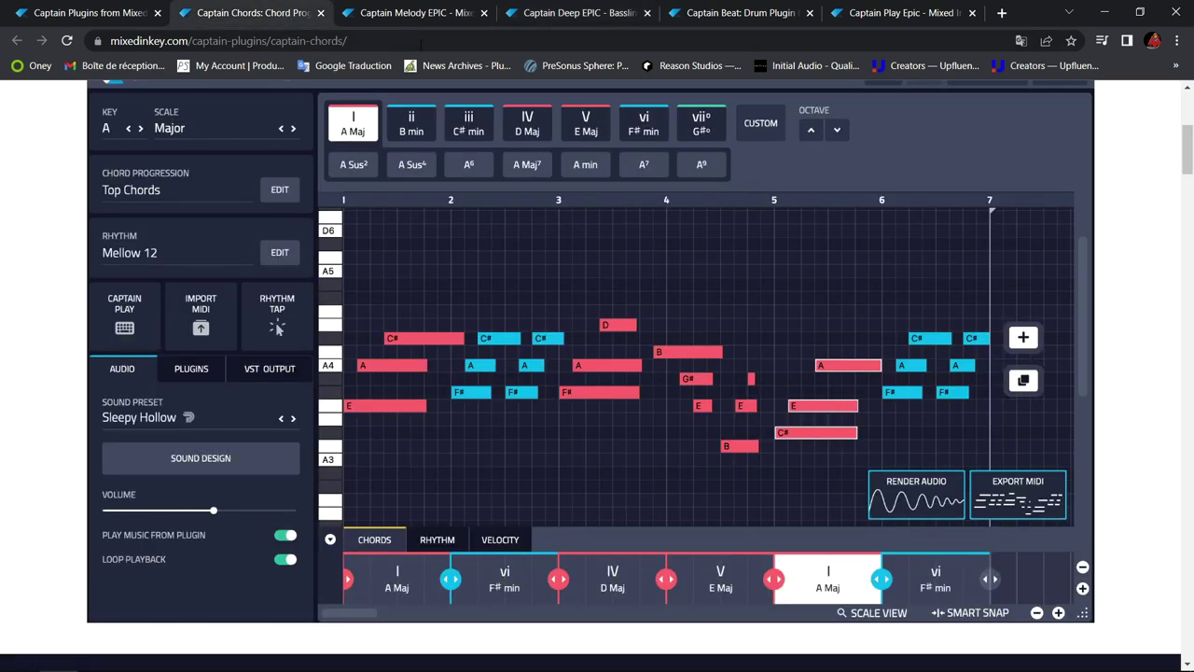
- Examine the drum pattern interface on the Captain Beat Epic page, and return to the Captain Chords page
click(733, 15)
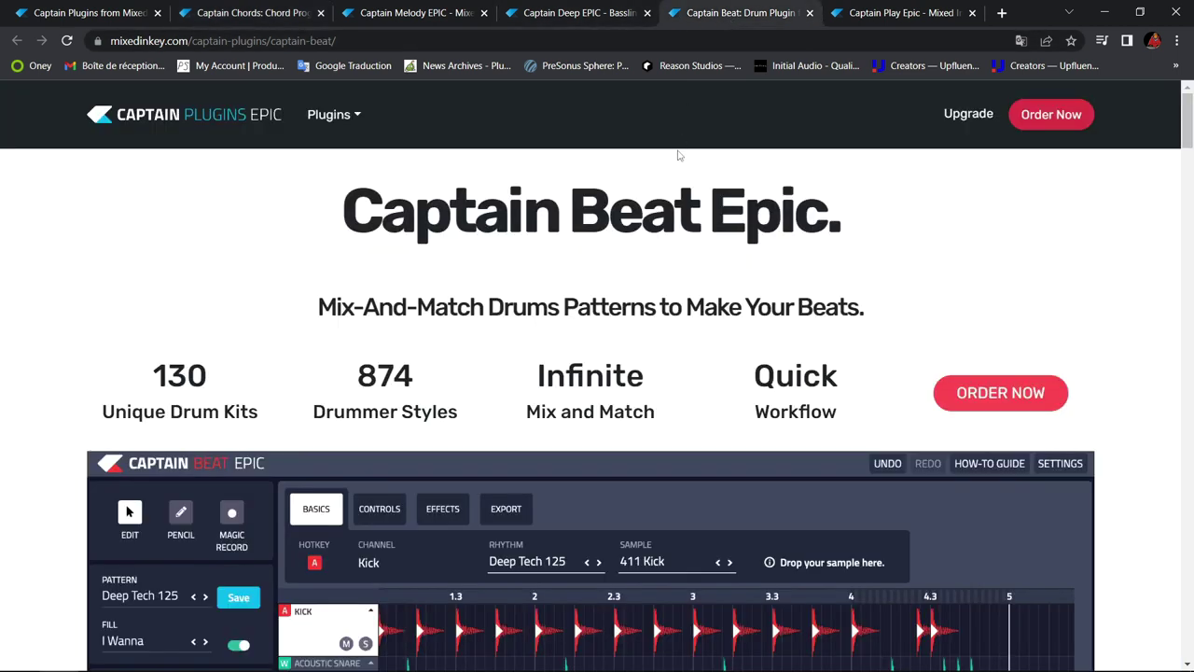
scroll(679, 154, down, 2)
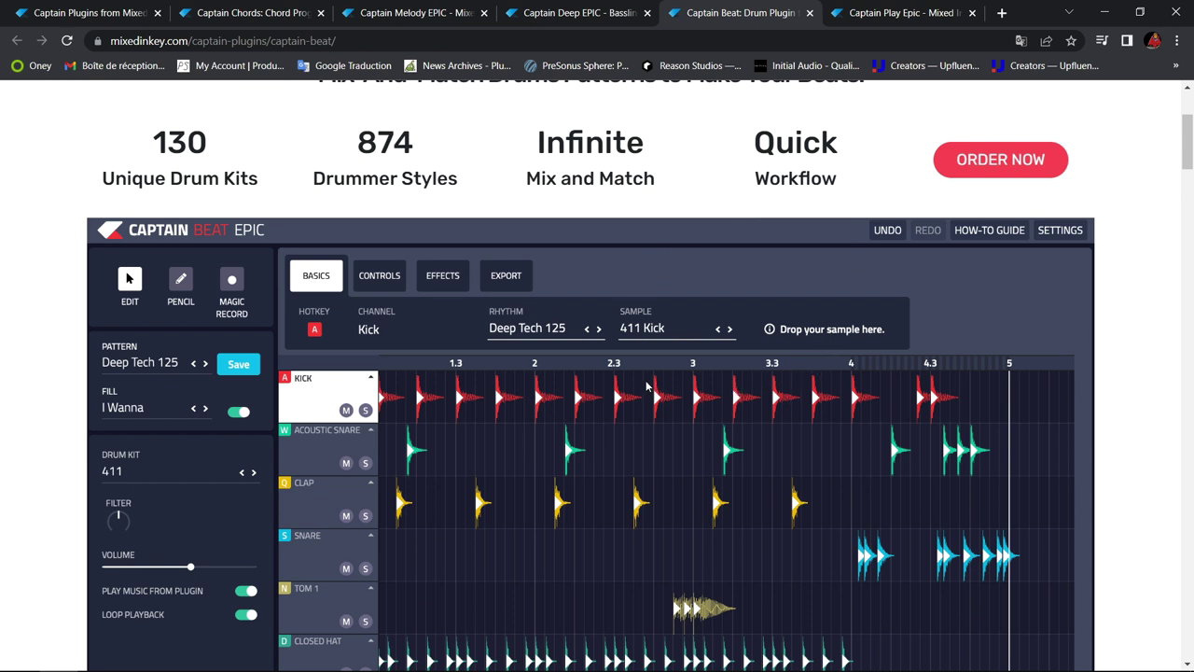
scroll(645, 385, down, 5)
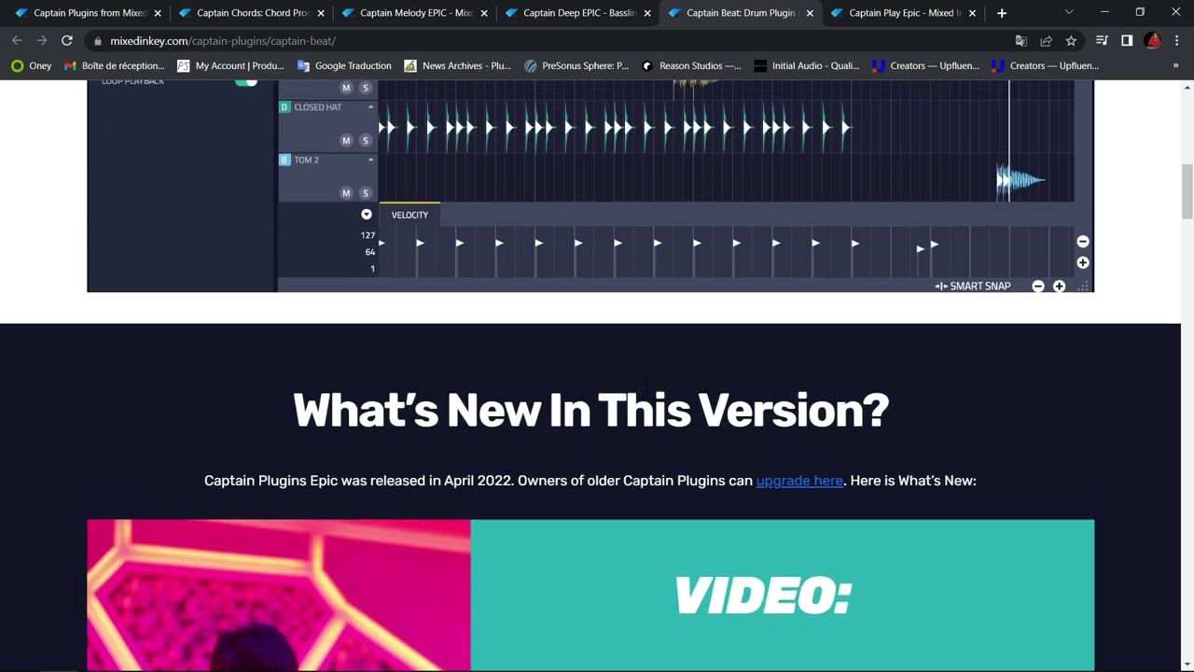
scroll(646, 386, up, 5)
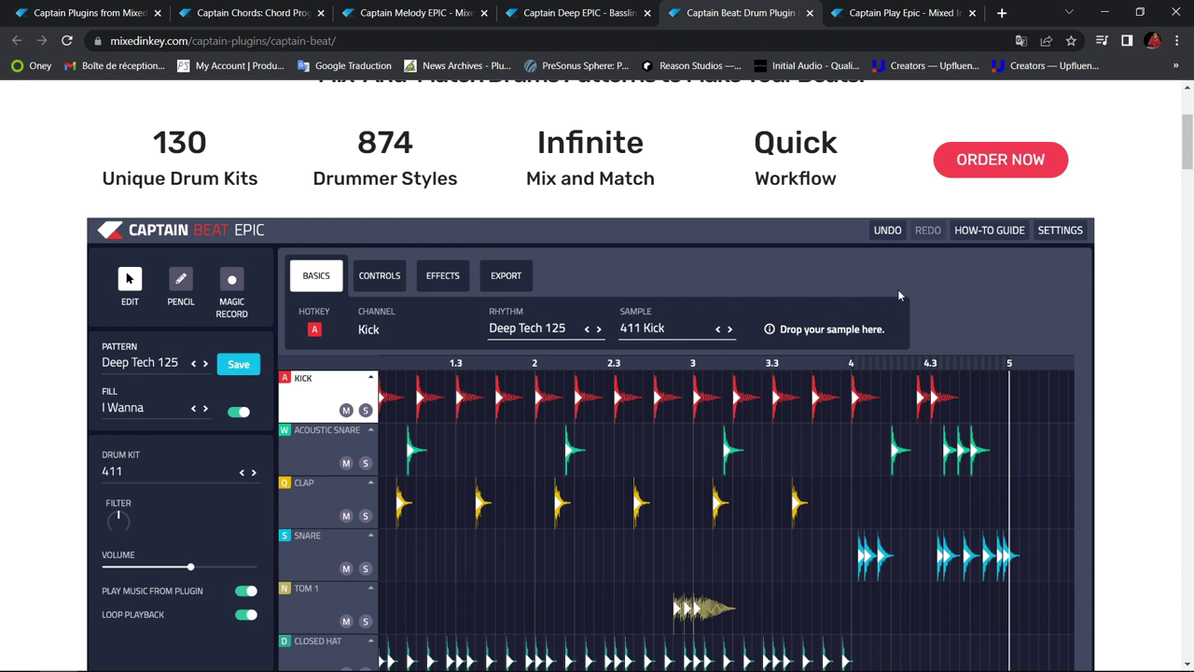
scroll(898, 296, down, 2)
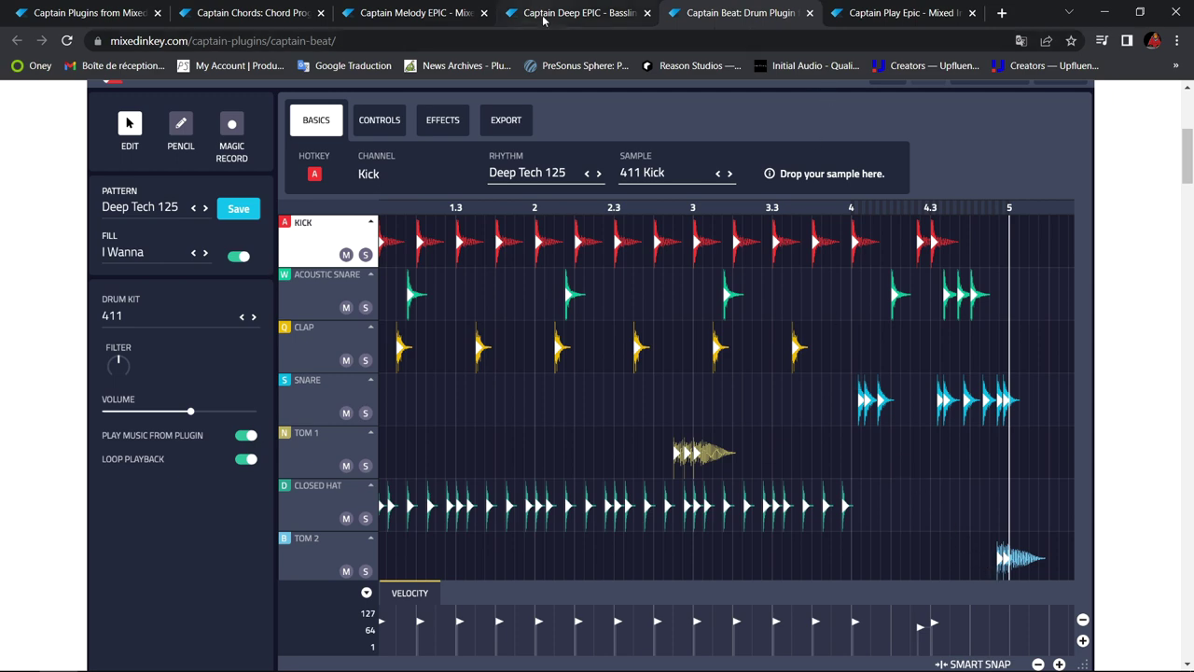
click(410, 13)
click(297, 14)
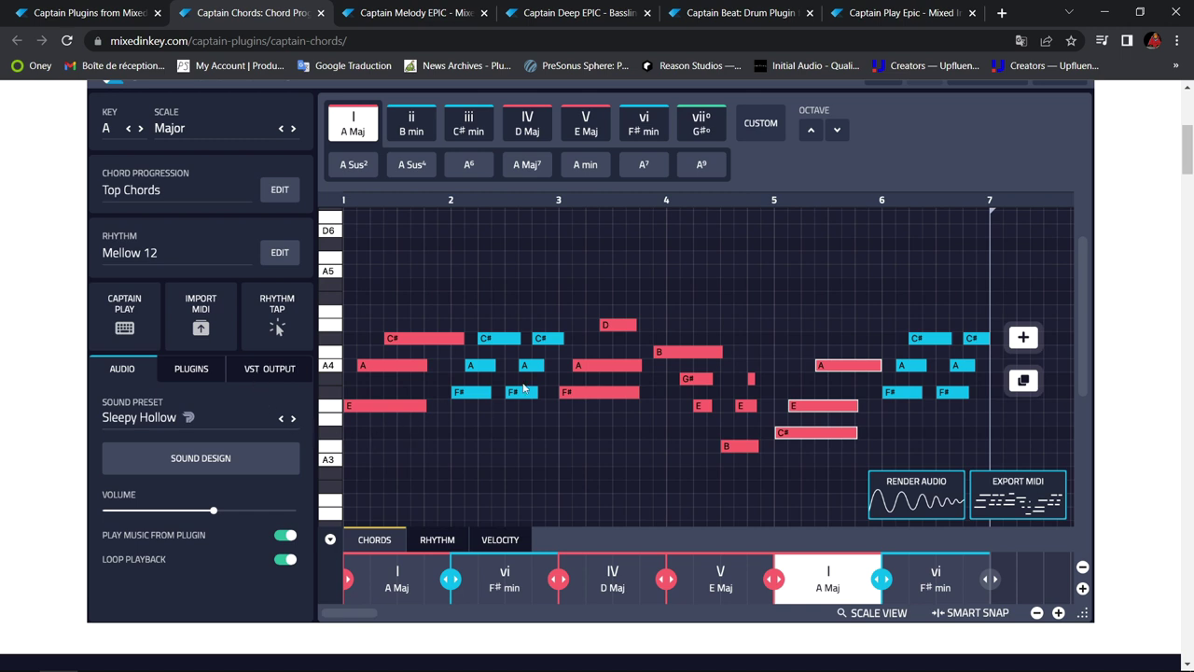
- Examine the computer keyboard chord layout on the Captain Play Epic page, and go back to the Captain Chords page
click(901, 12)
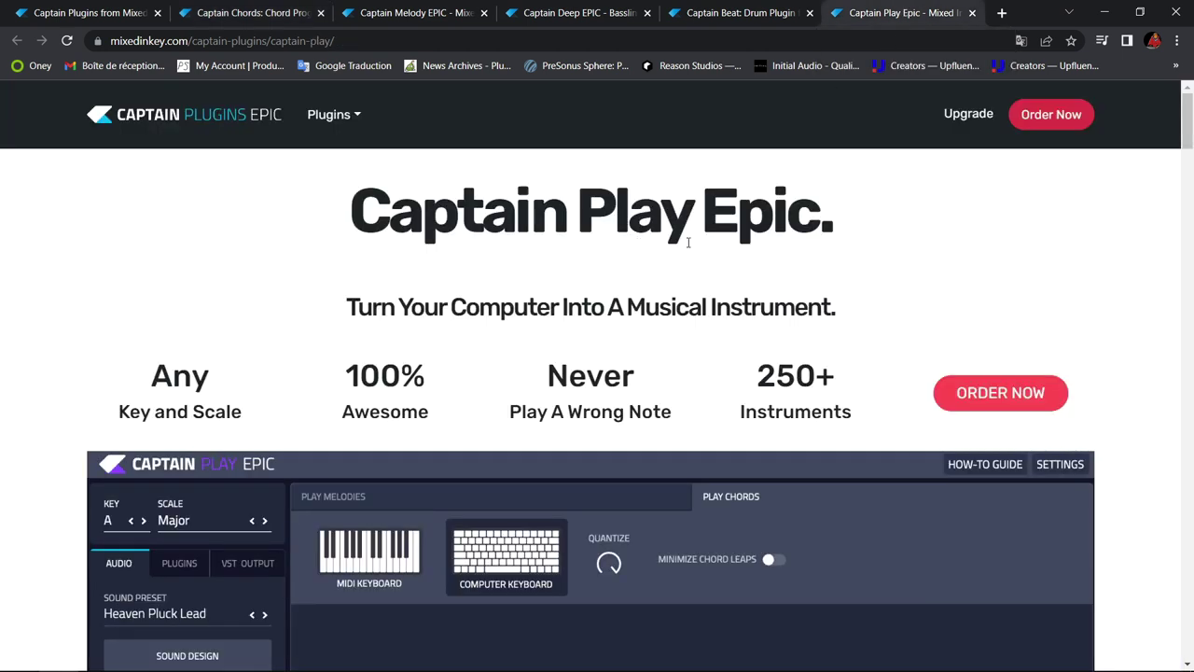
scroll(689, 242, down, 3)
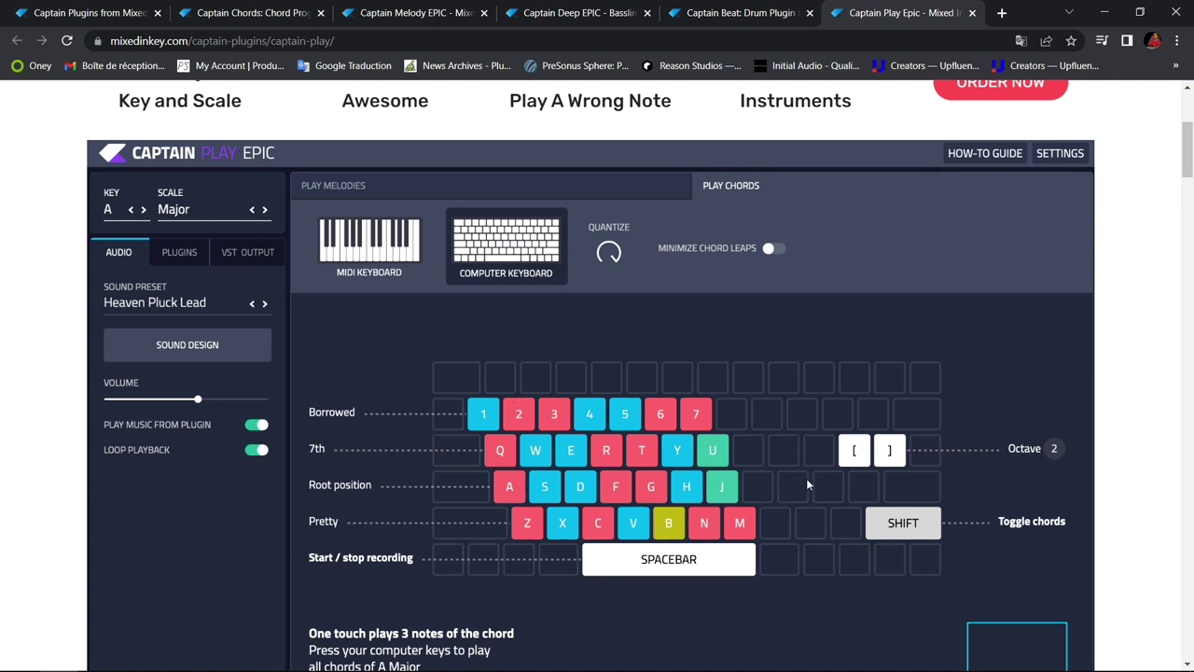
scroll(806, 478, down, 3)
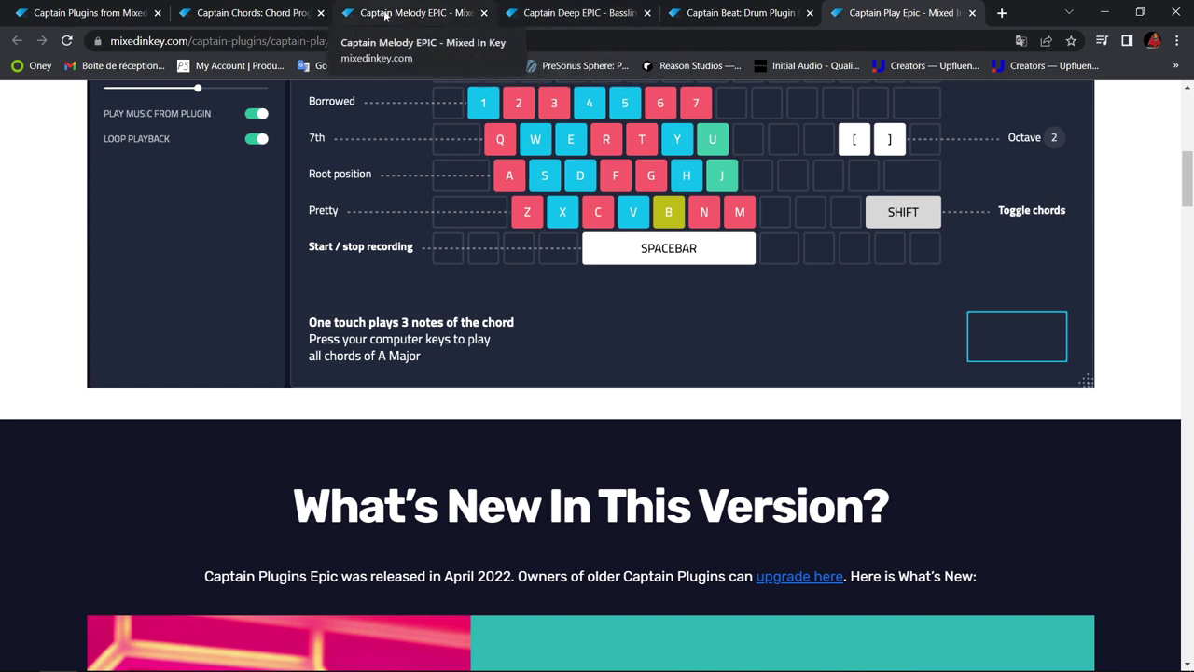
click(295, 13)
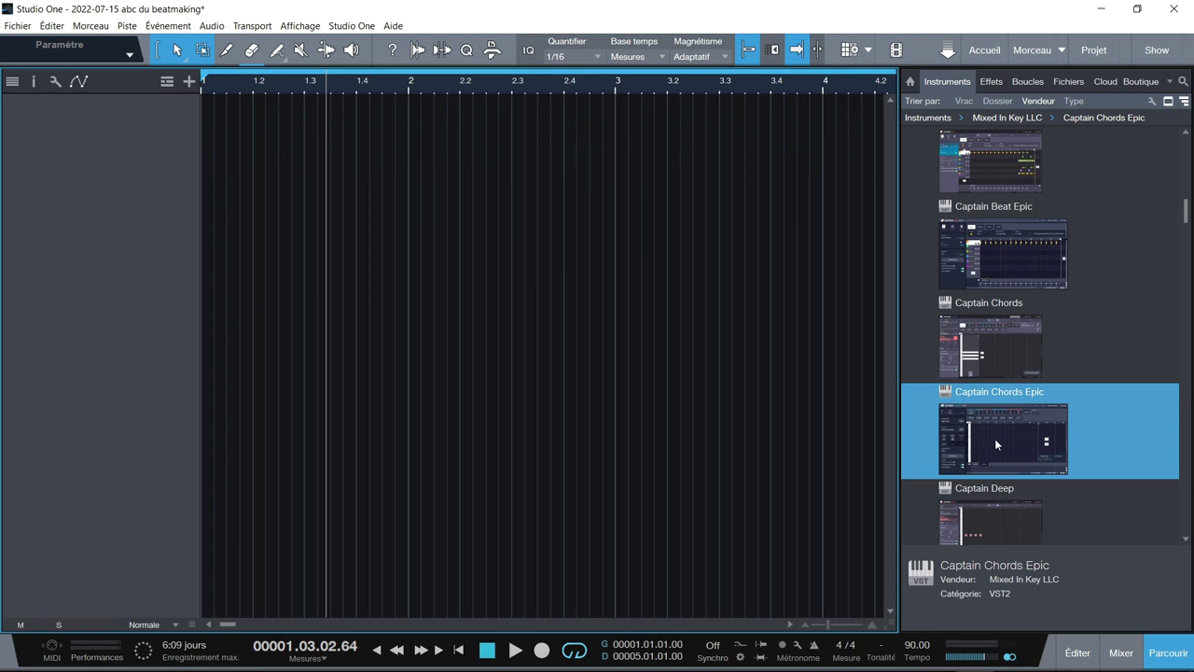
- In Studio One, load Captain Chords Epic on a new track and start it in the key of E, Minor scale
drag(995, 438, 215, 182)
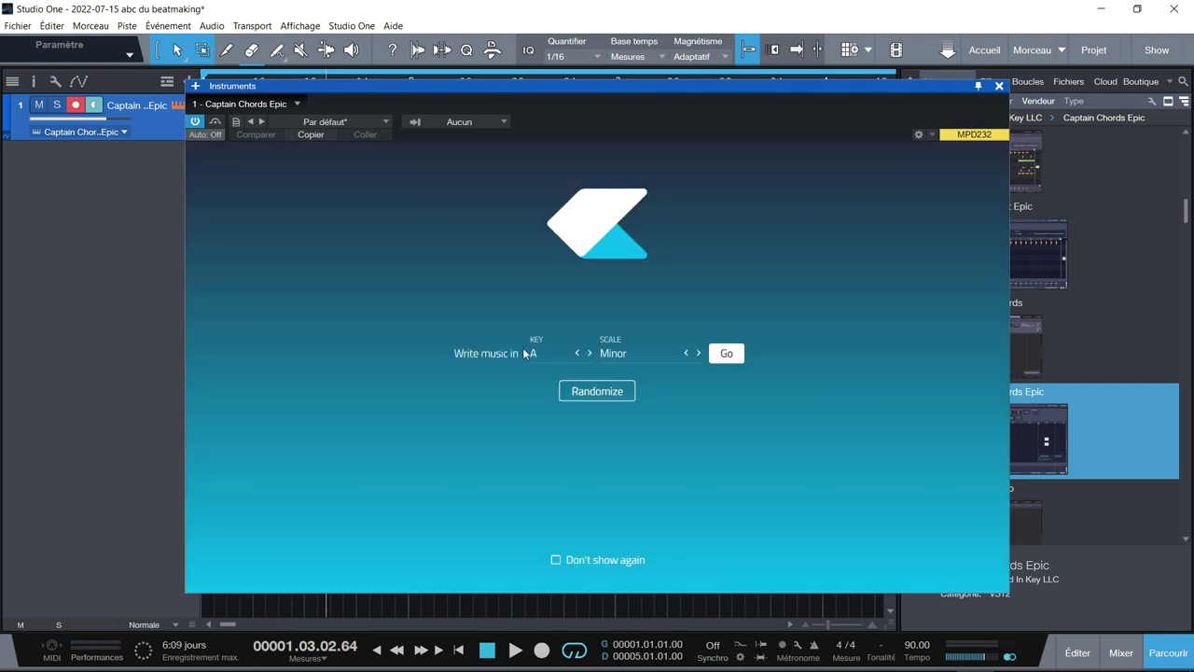
click(534, 355)
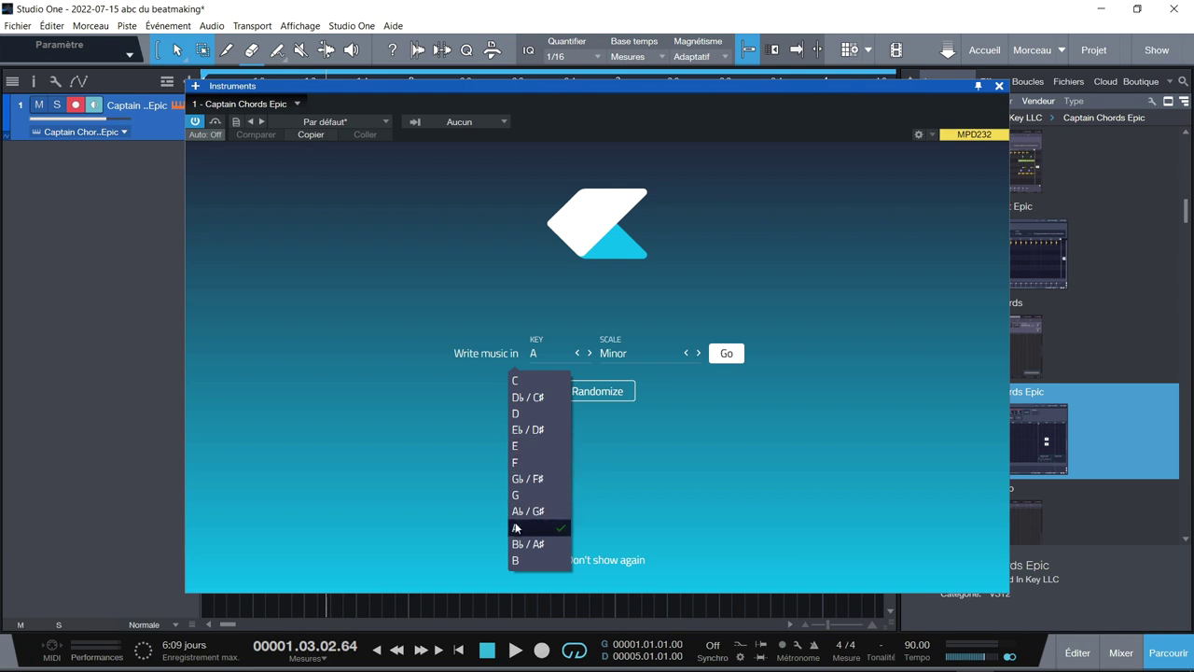
click(521, 446)
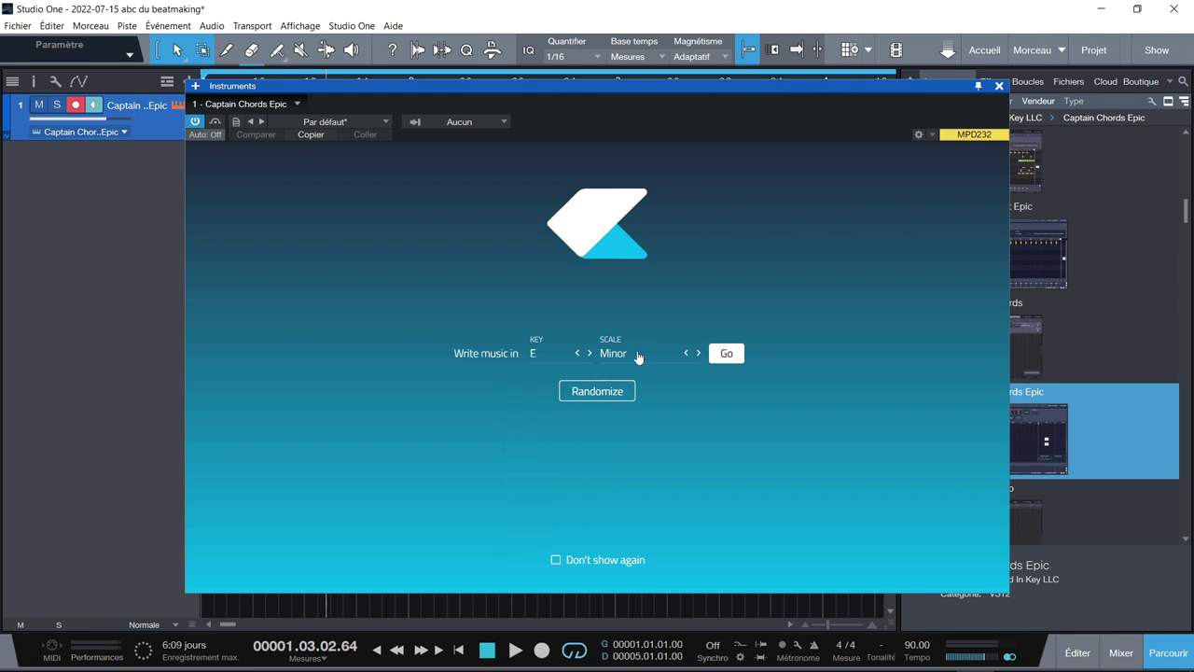
click(736, 347)
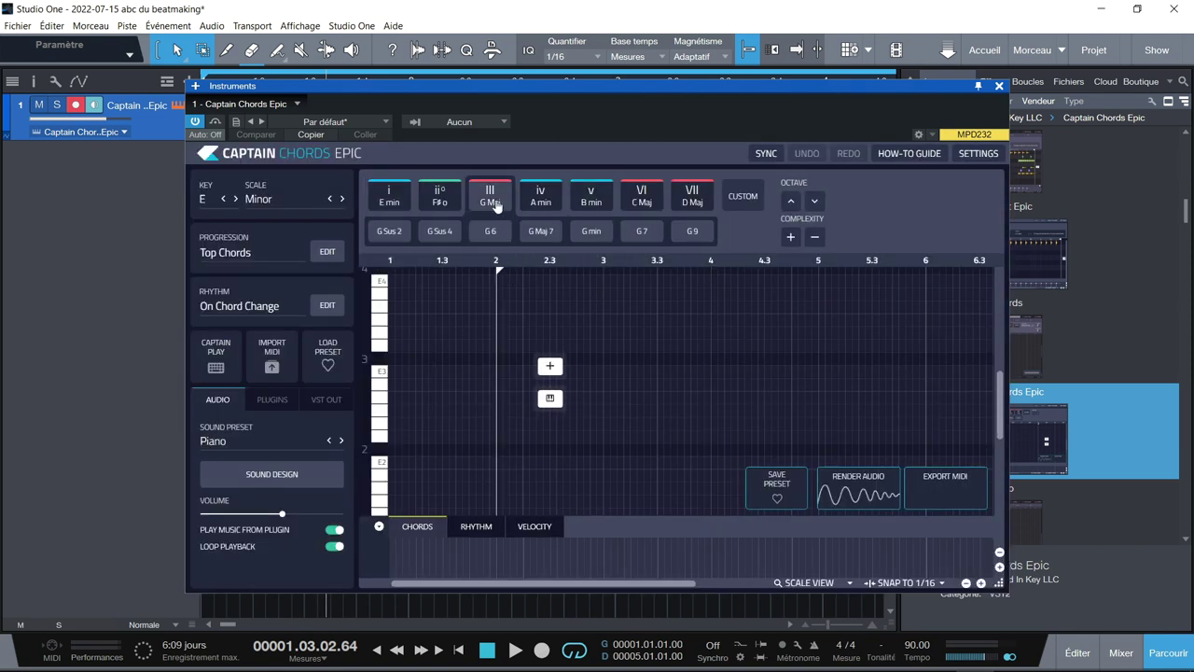
- Audition the scale's chords in order, from i (E min) through VII (D Maj)
click(575, 204)
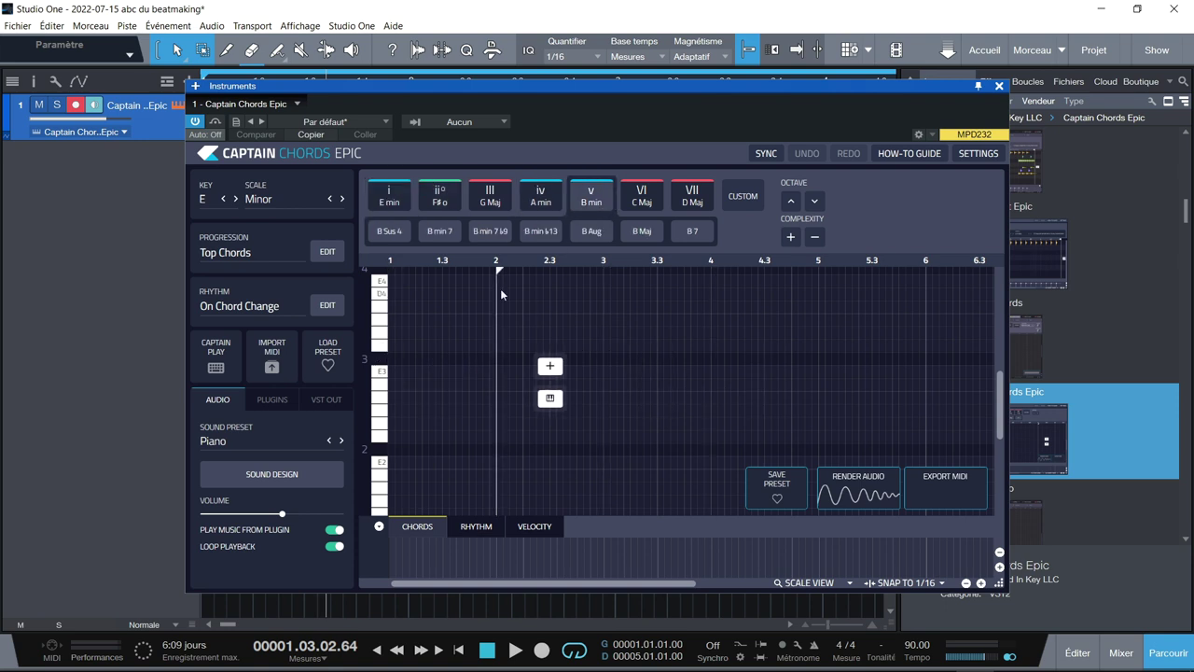
click(418, 199)
click(392, 202)
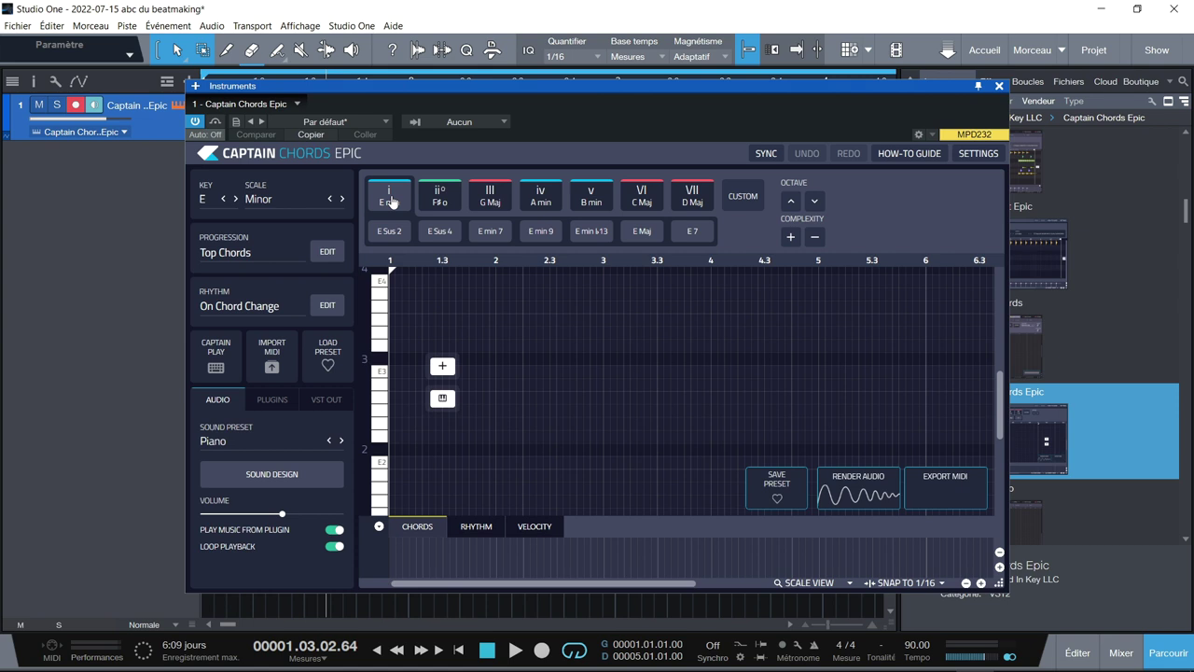
click(435, 200)
click(486, 199)
click(539, 199)
click(587, 200)
click(642, 202)
click(693, 202)
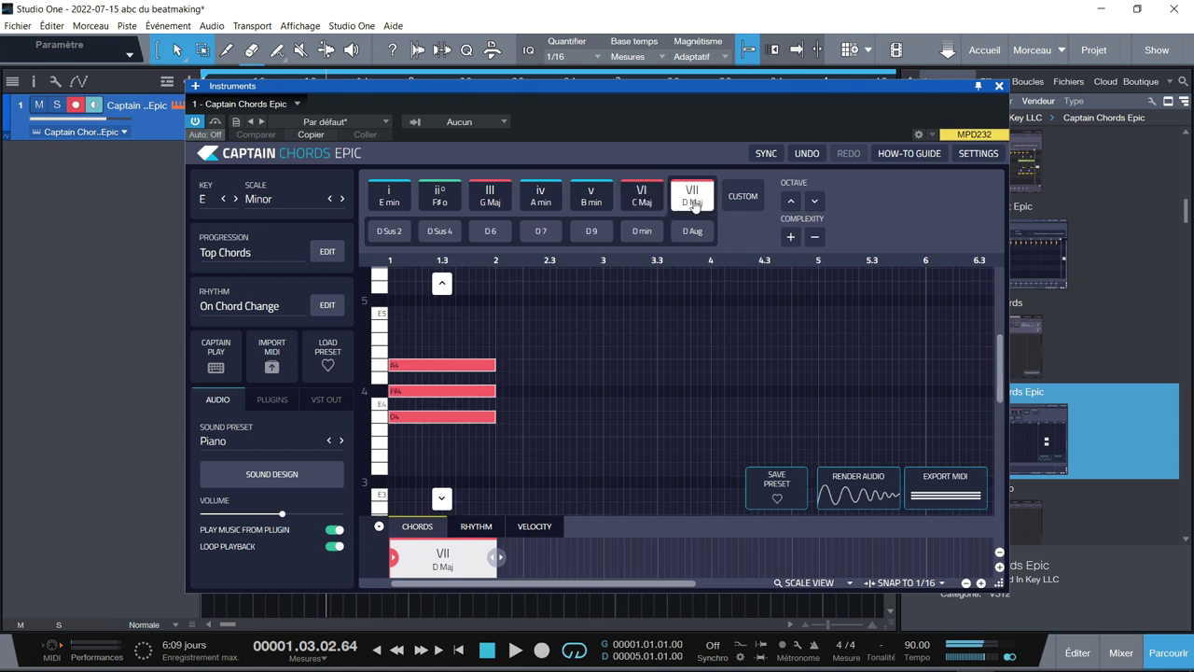
- Set the bar 1 chord to i (E min), raise its complexity by one level, and play it back
click(388, 198)
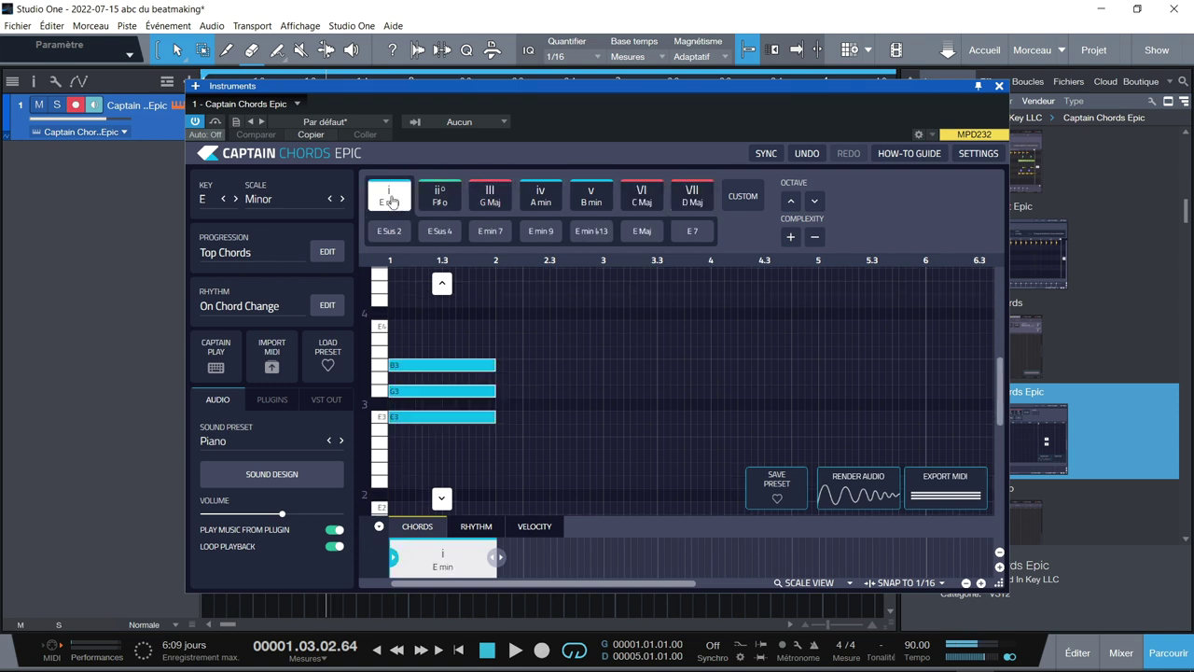
mouse_move(468, 427)
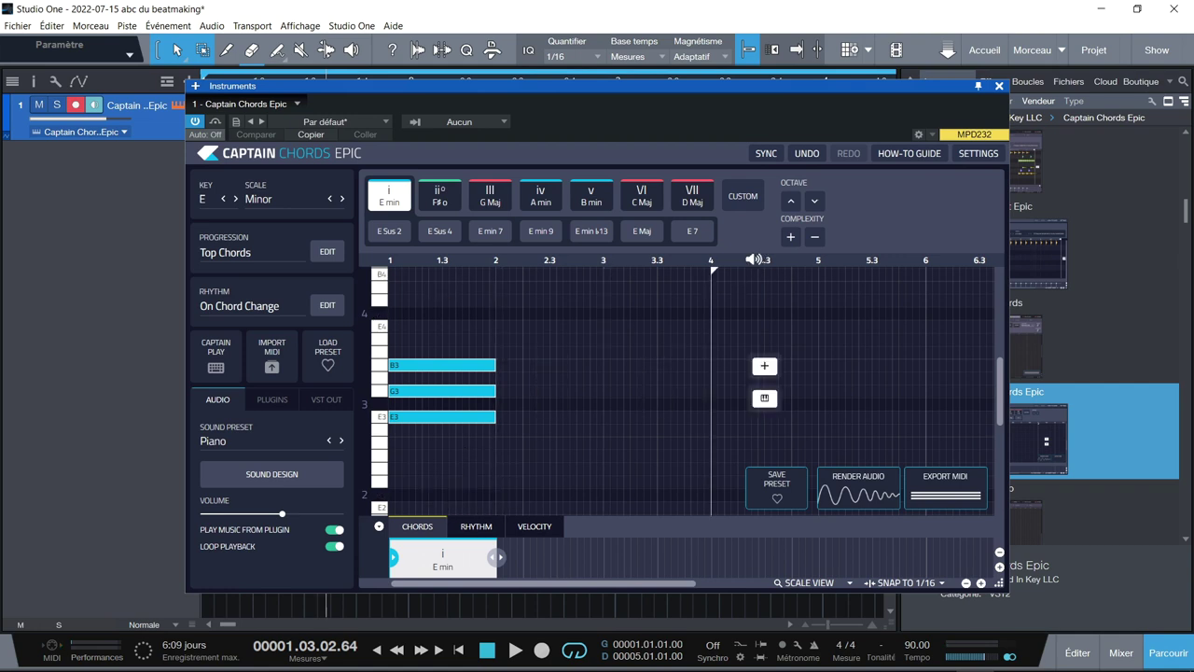
click(791, 239)
mouse_move(550, 366)
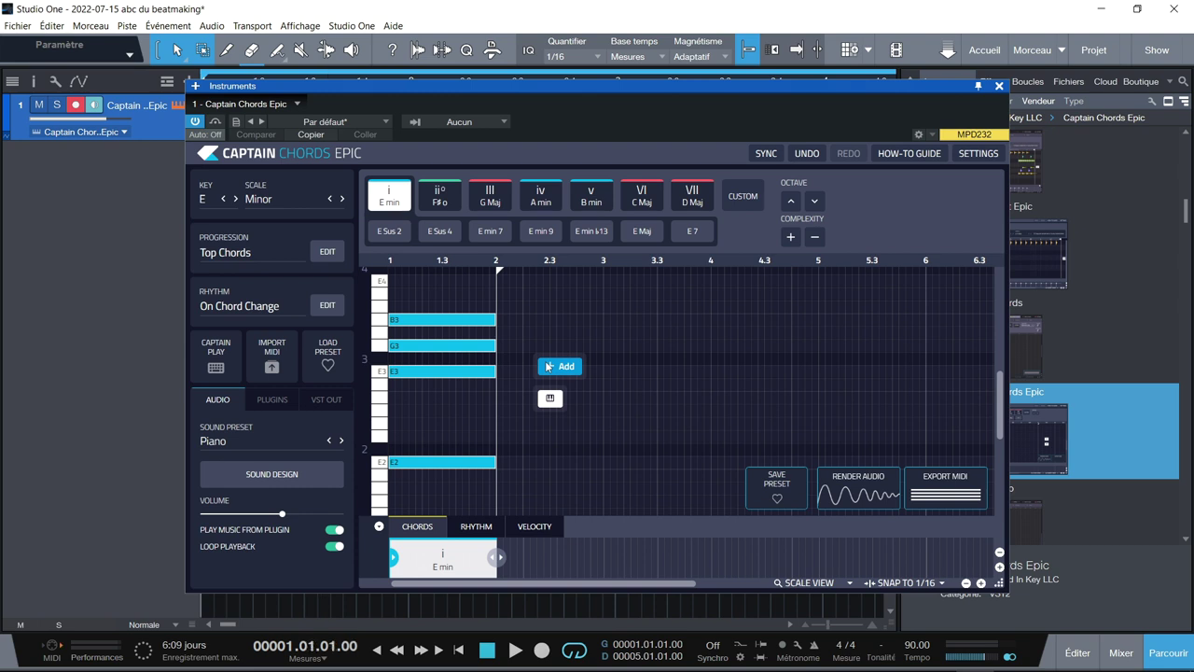
click(548, 367)
key(space)
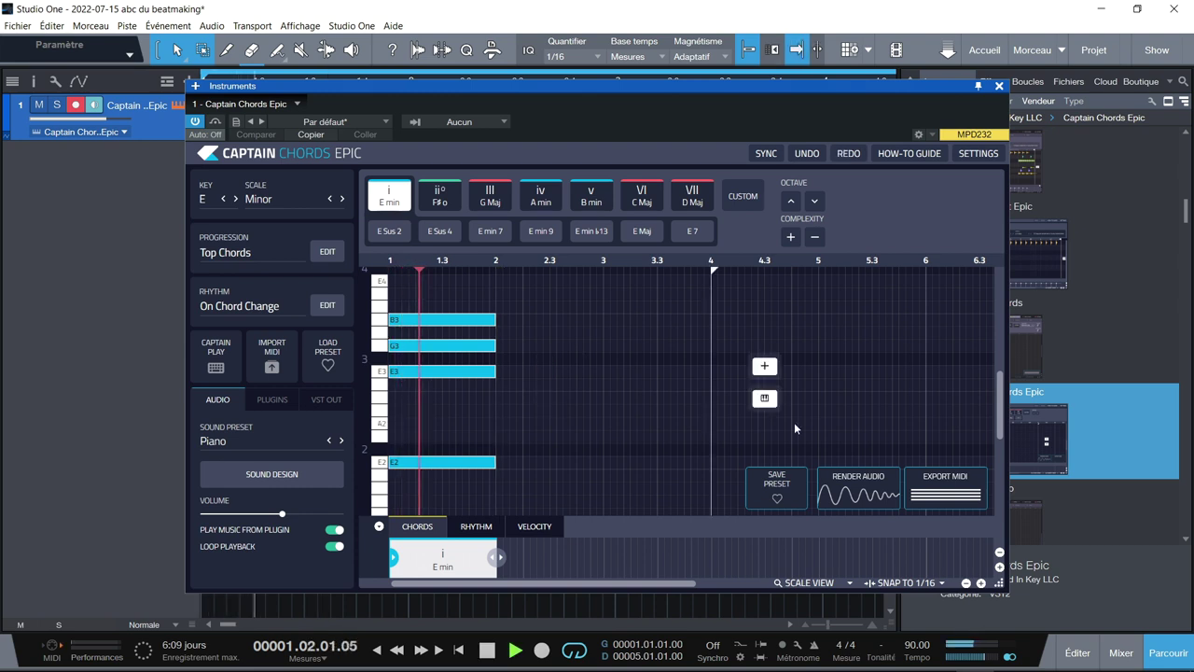
- Add a iv (A min) chord in bar 2 with complexity raised one level, and play the progression back
click(540, 198)
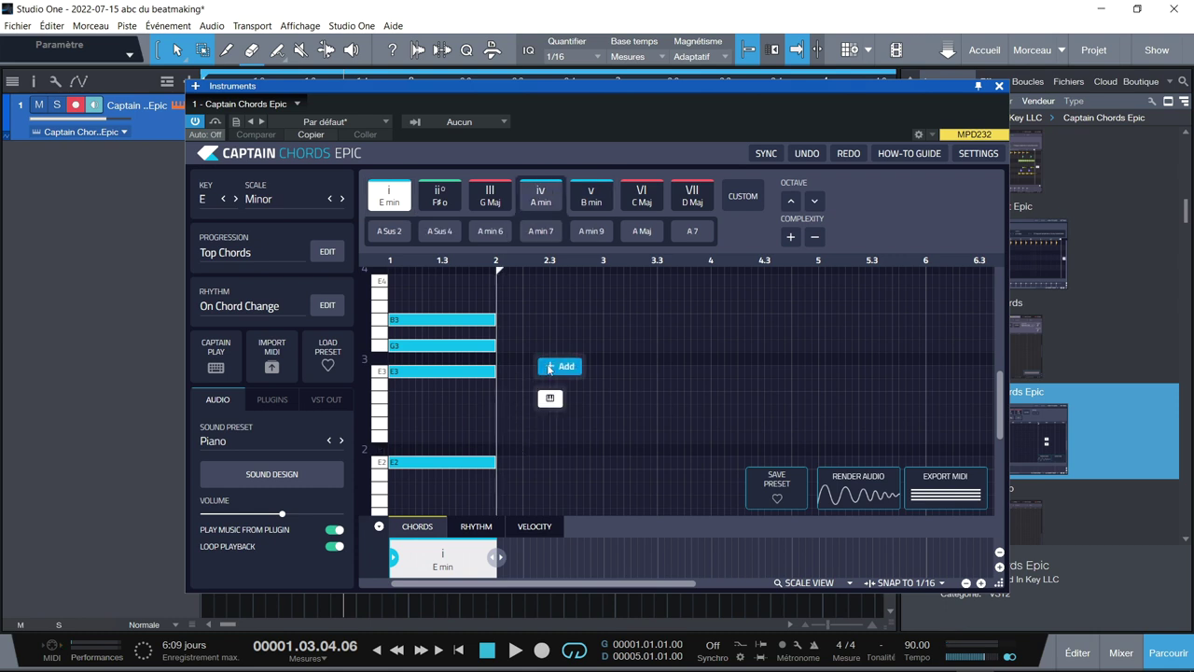
click(547, 369)
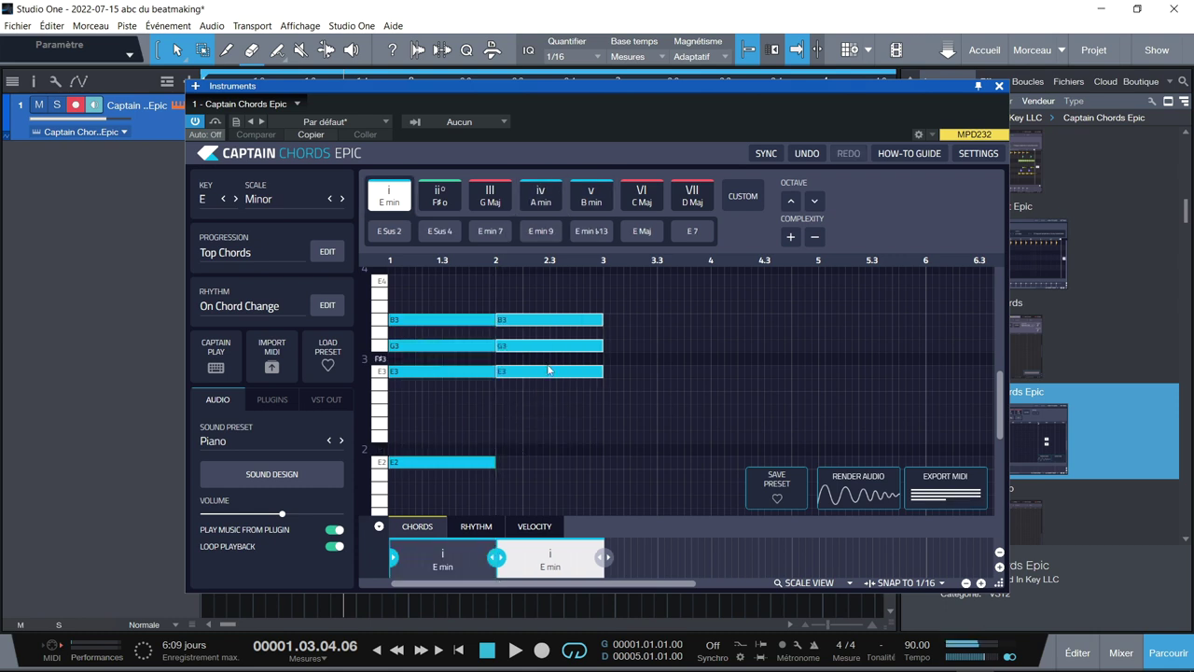
click(523, 199)
mouse_move(554, 407)
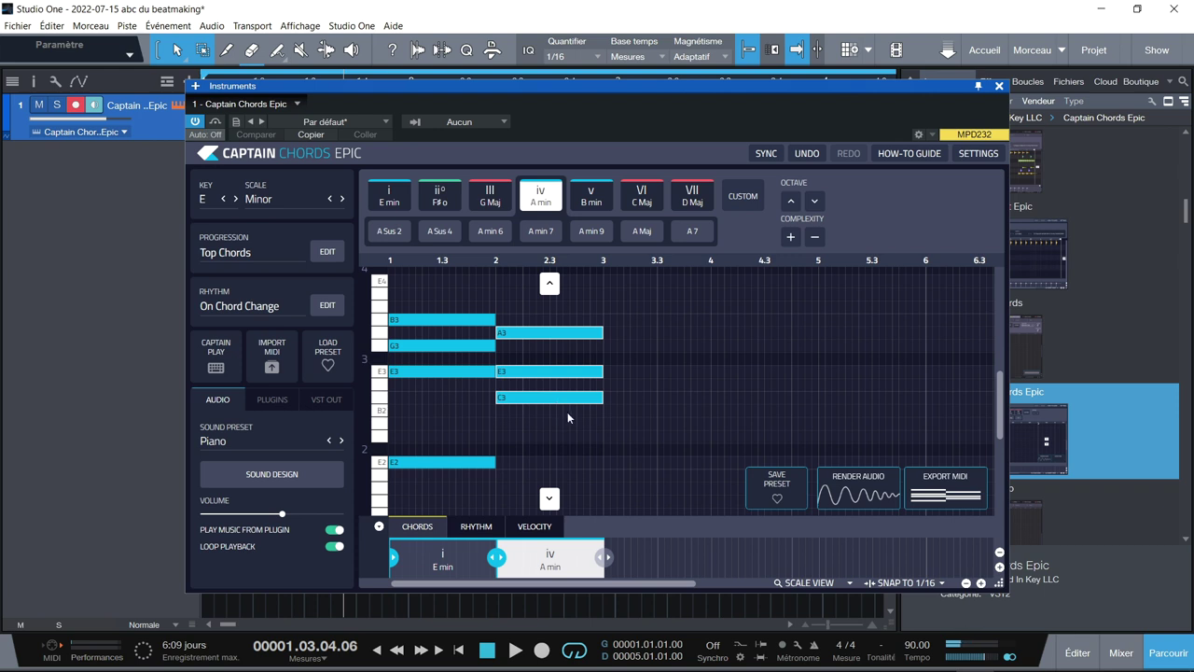
click(791, 238)
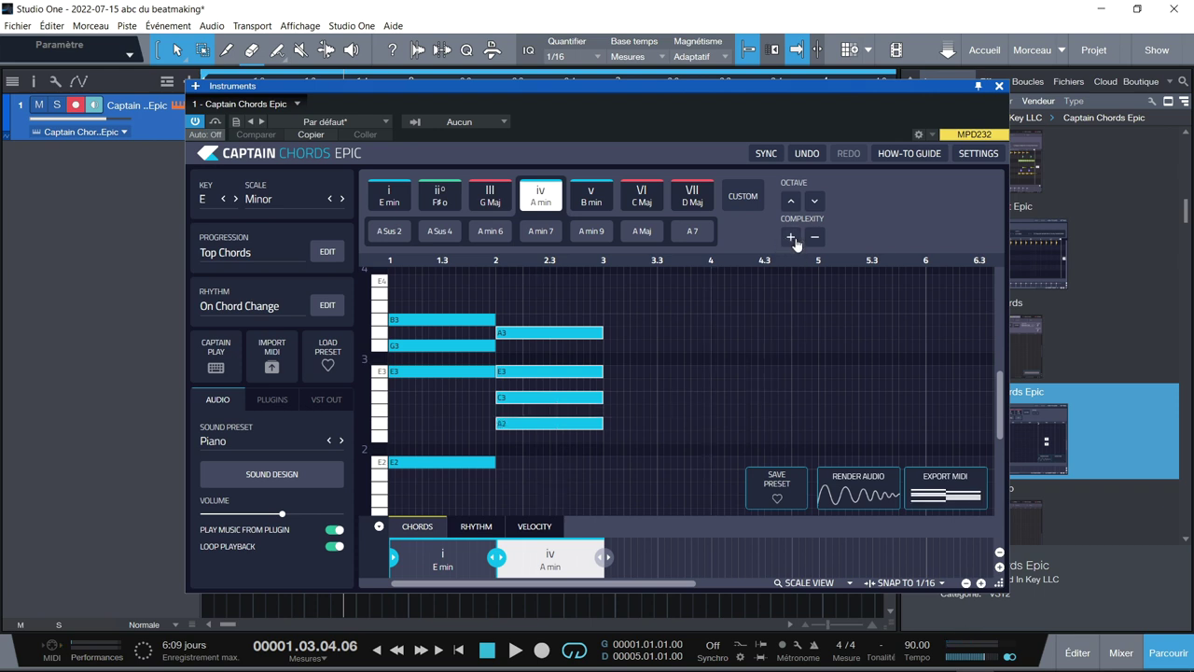
mouse_move(762, 338)
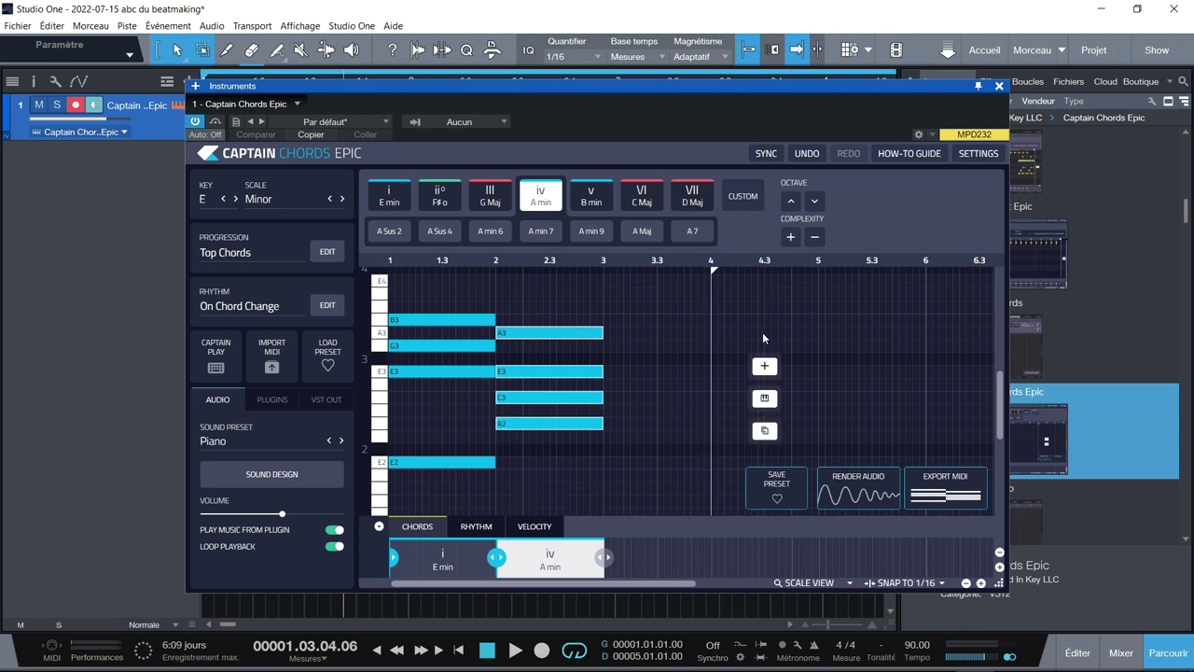
key(space)
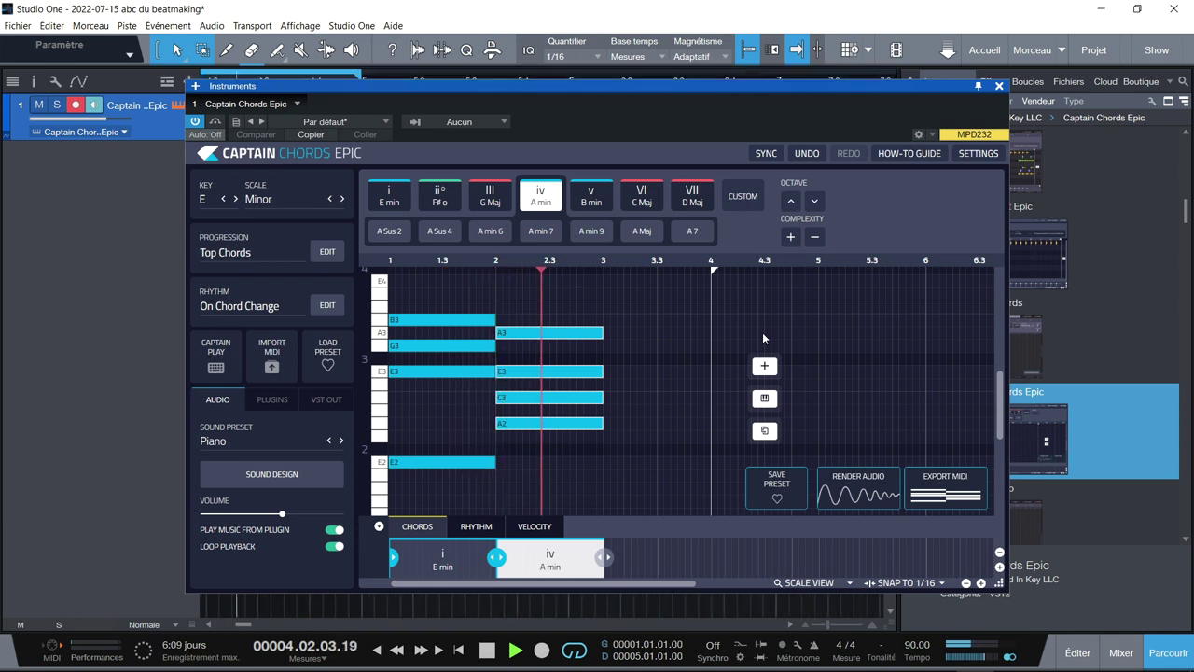
key(space)
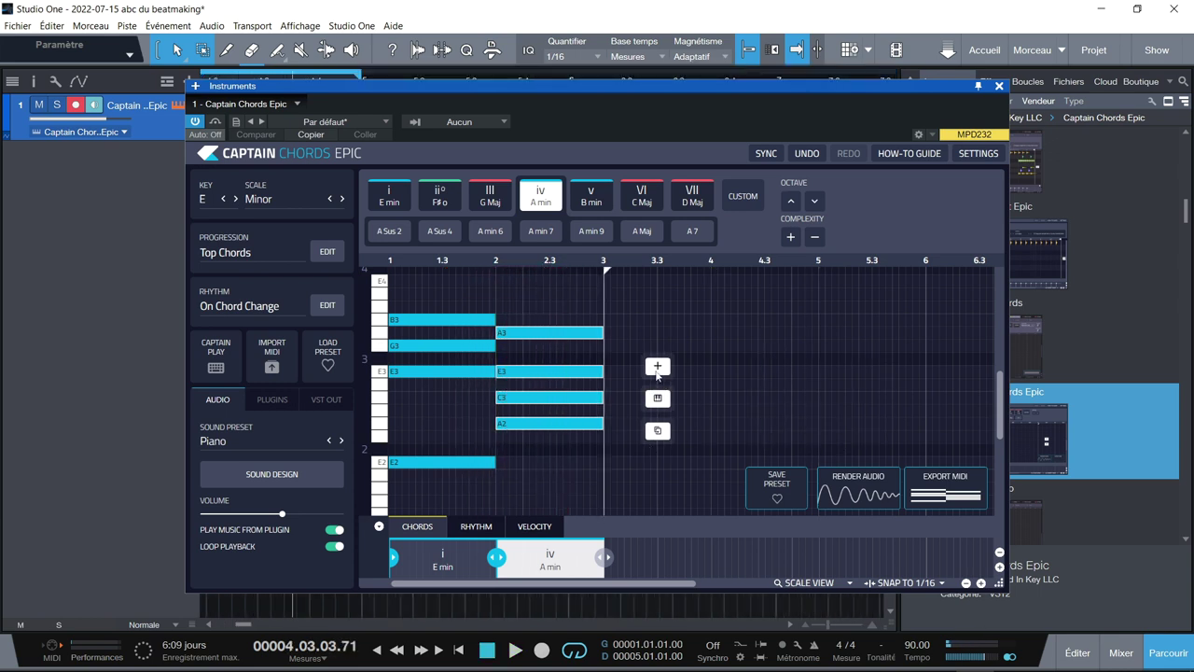
- Add a v (B min) chord in bar 3, raise its complexity by one level, and play the progression back
click(656, 369)
click(591, 196)
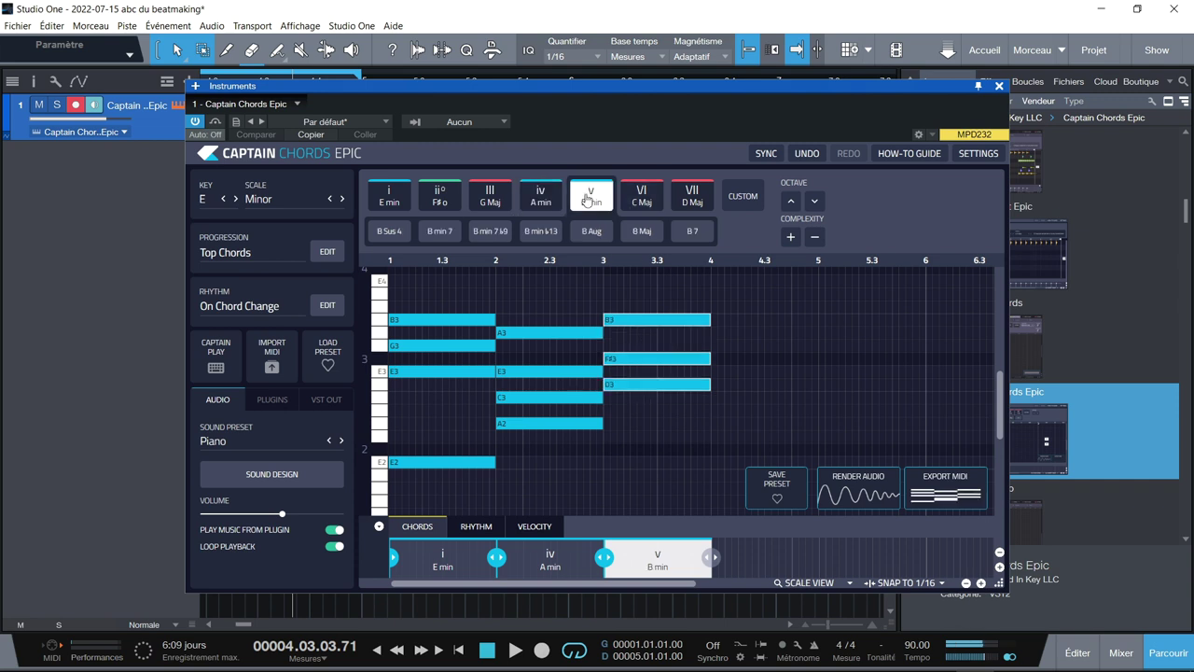
click(790, 238)
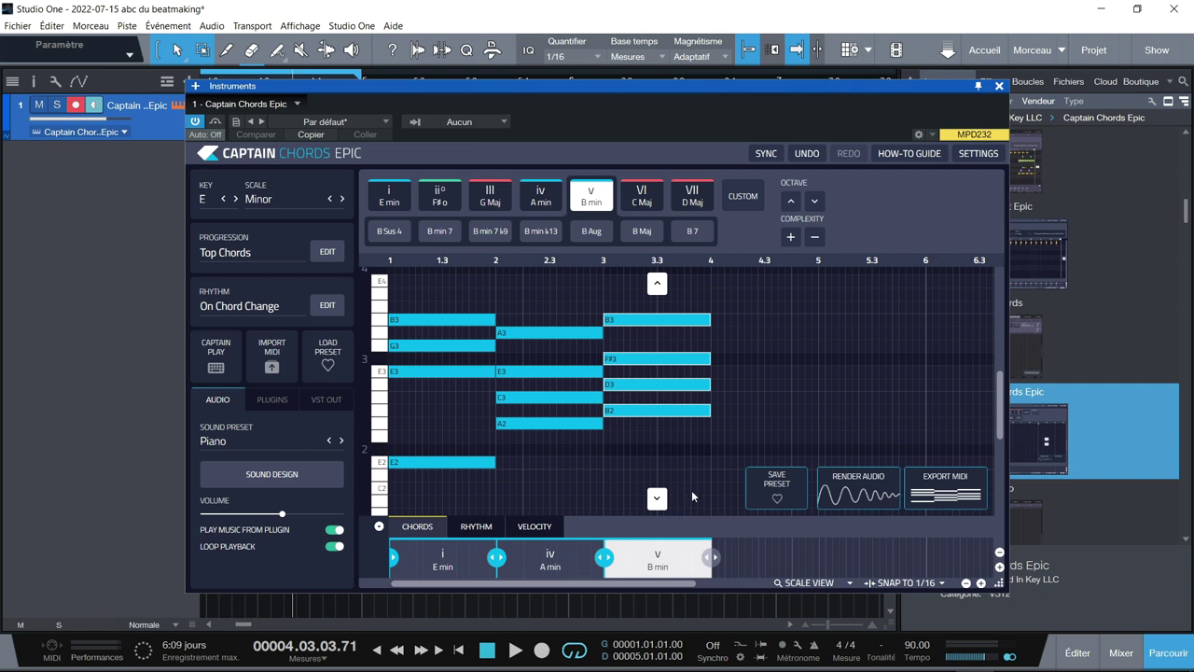
mouse_move(717, 464)
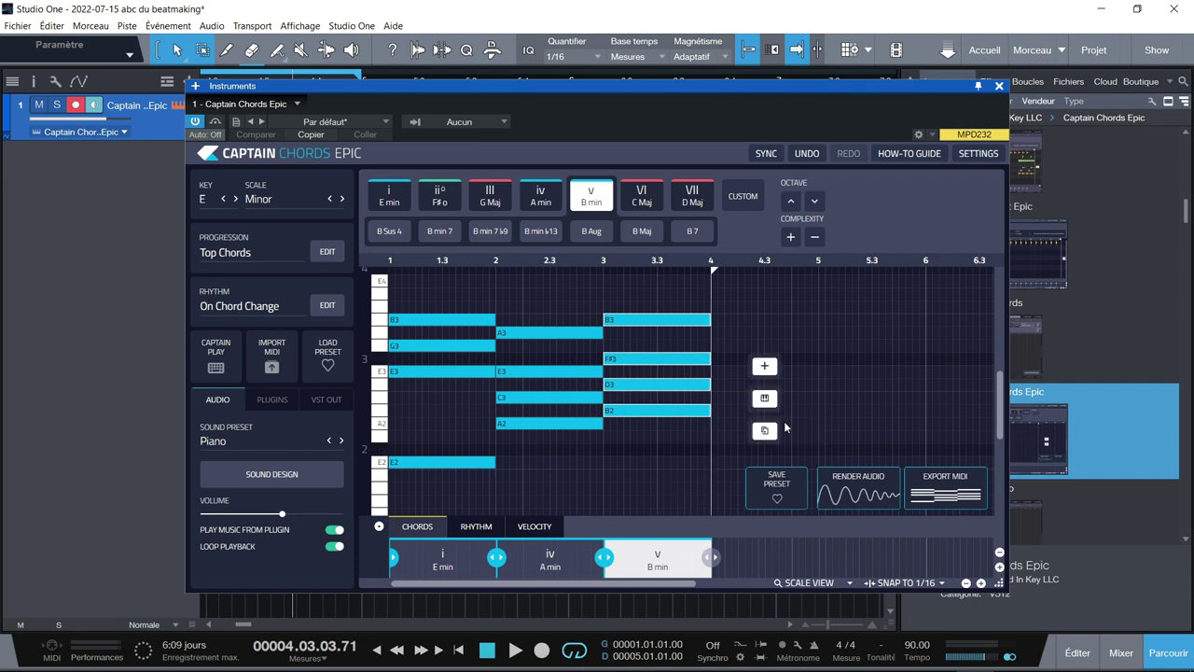
key(space)
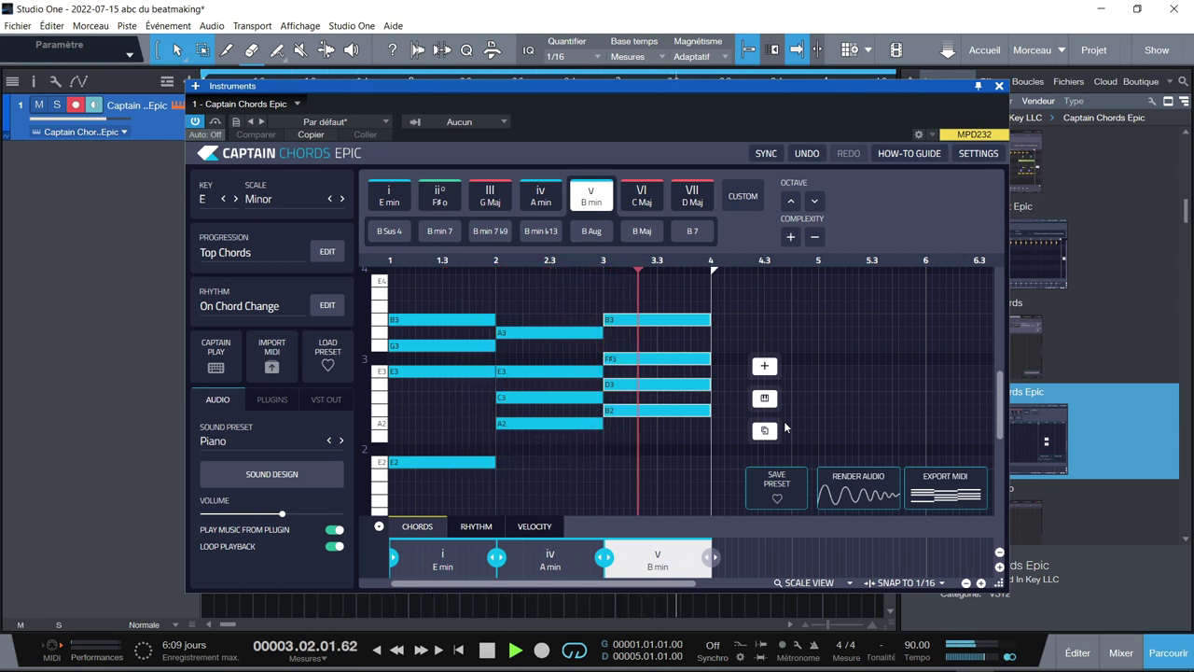
- Add a VI (C Maj) chord in bar 4, raise its complexity by one level, and play the progression back
click(765, 430)
click(872, 398)
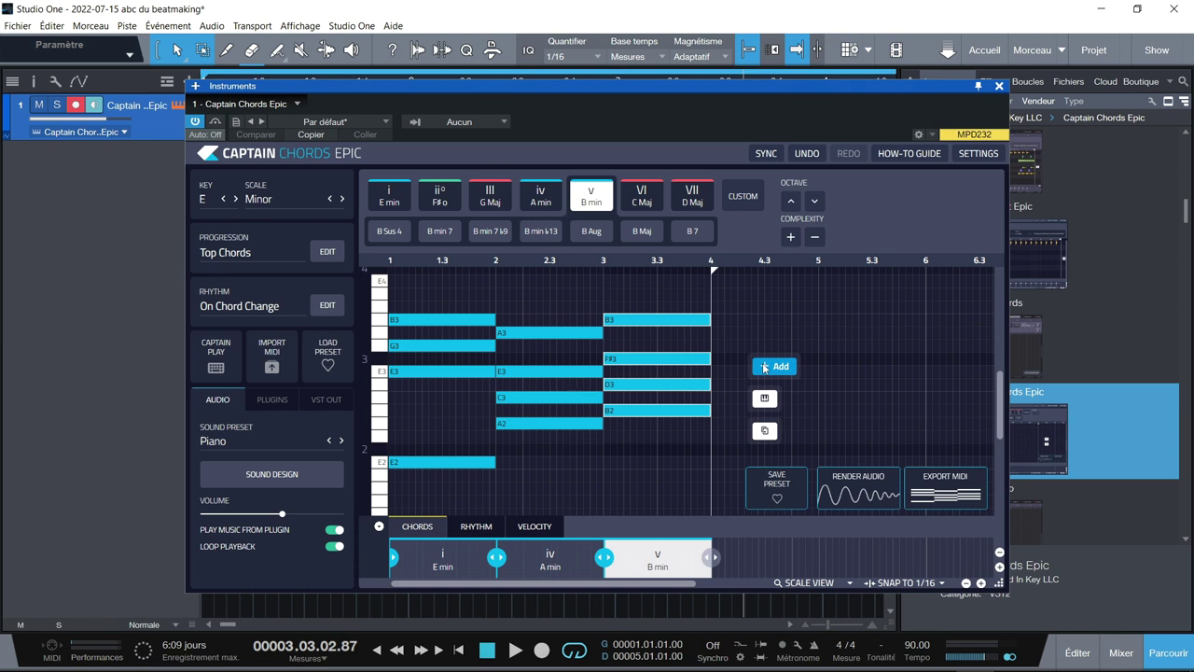
click(763, 367)
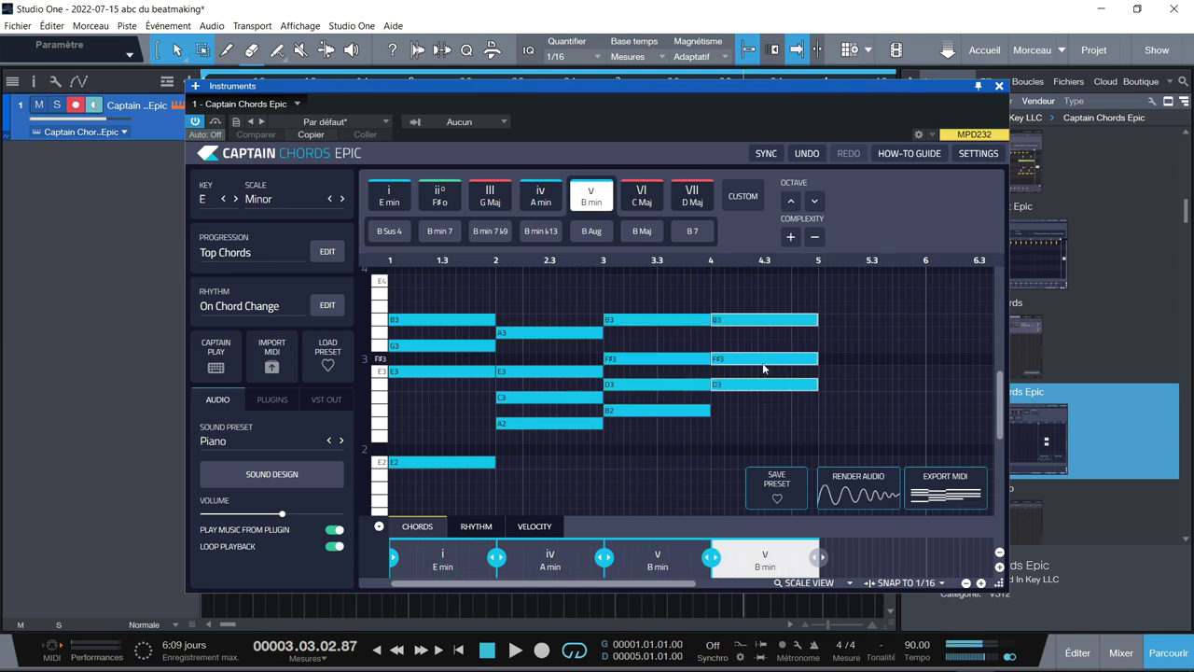
click(659, 196)
key(space)
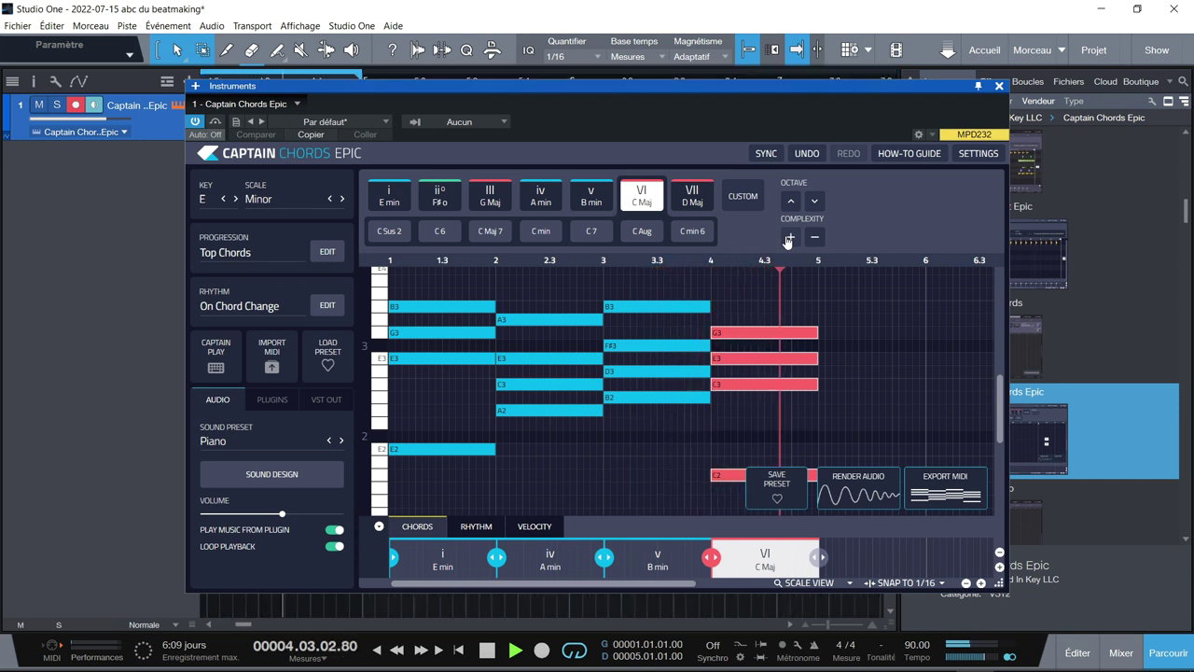
key(space)
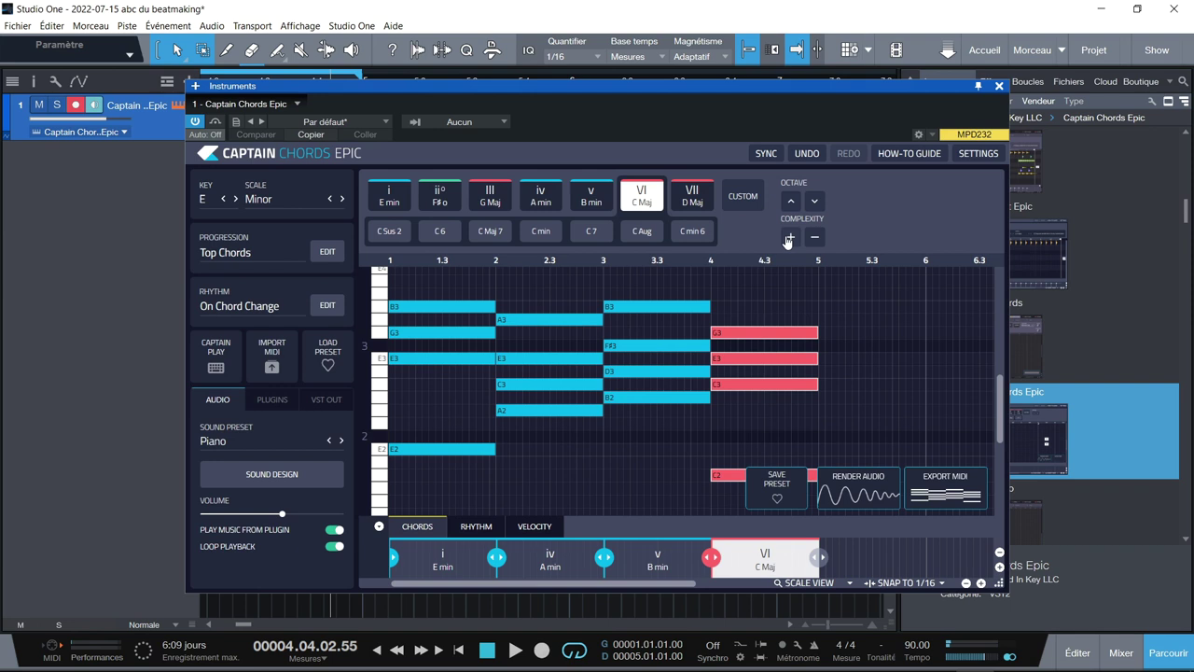
mouse_move(812, 365)
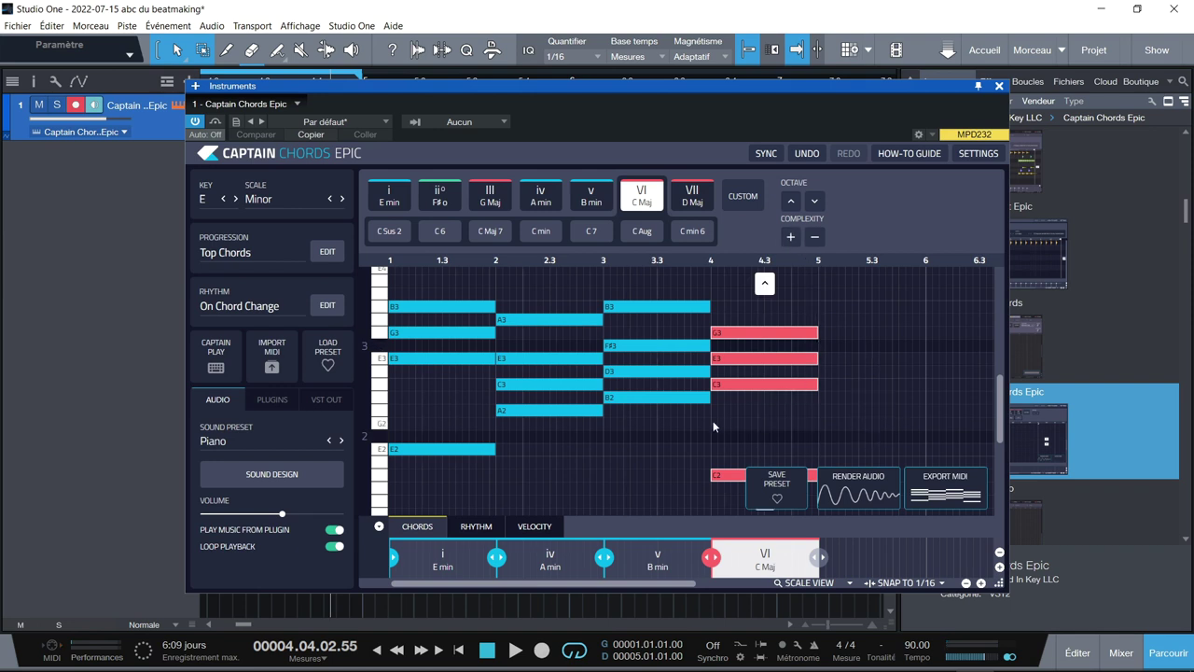
mouse_move(561, 448)
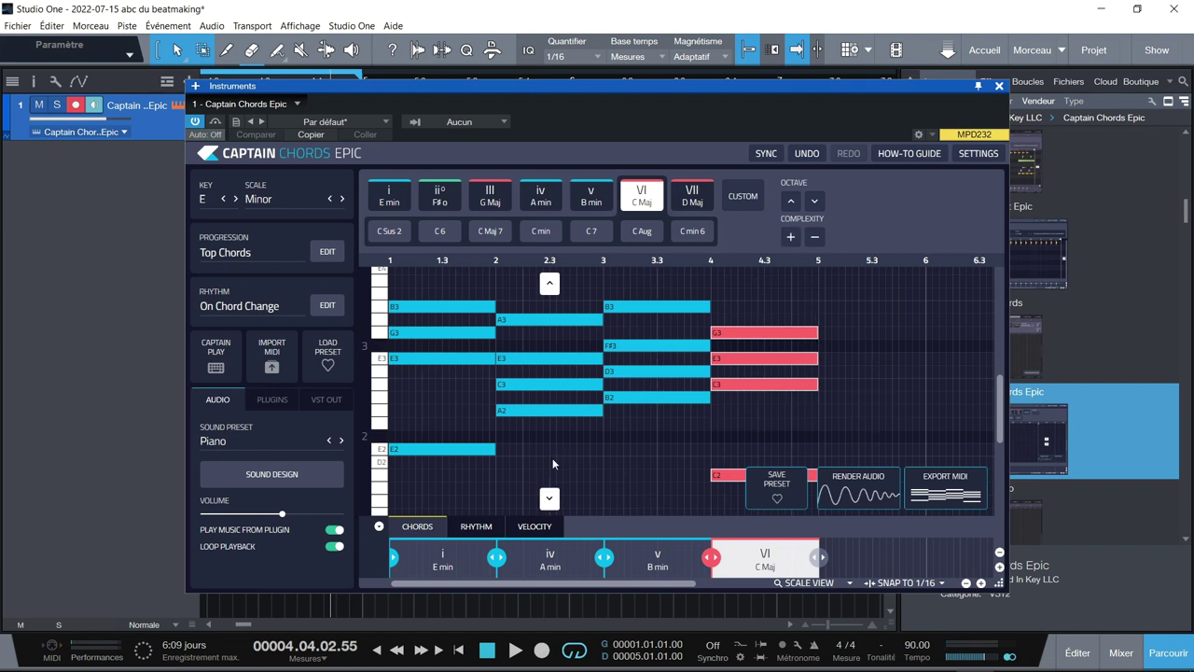
- Filter the sound presets by the Hip Hop genre and audition Power Fifth, Promise Piano and Psych G
click(232, 444)
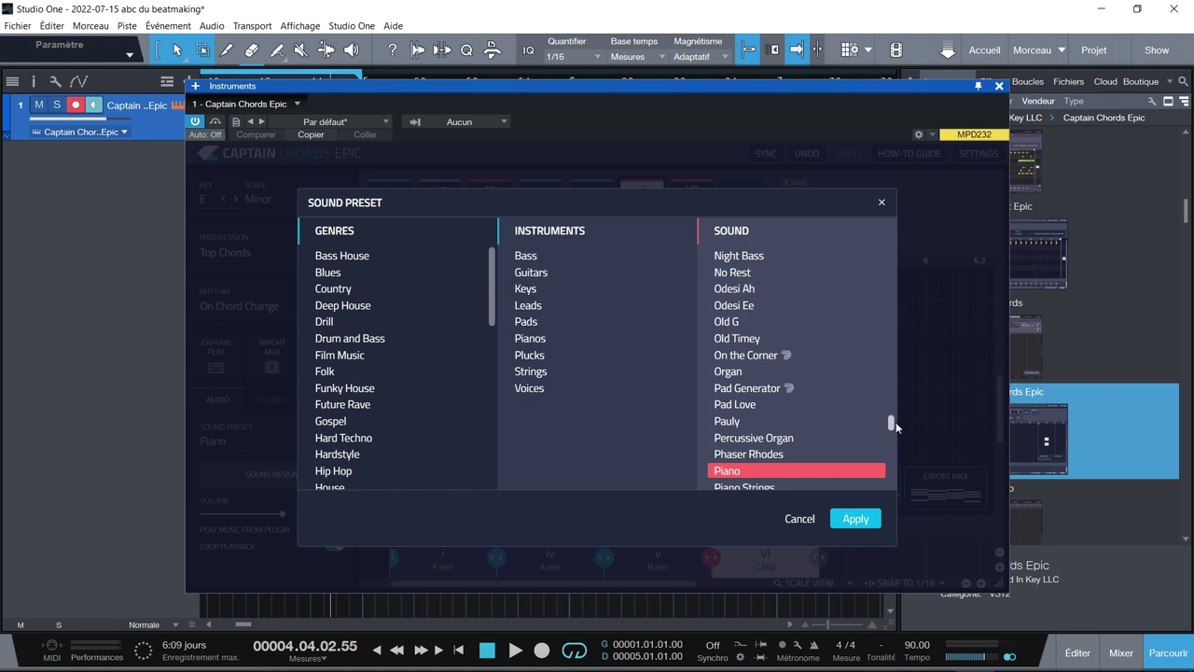
drag(896, 422, 892, 454)
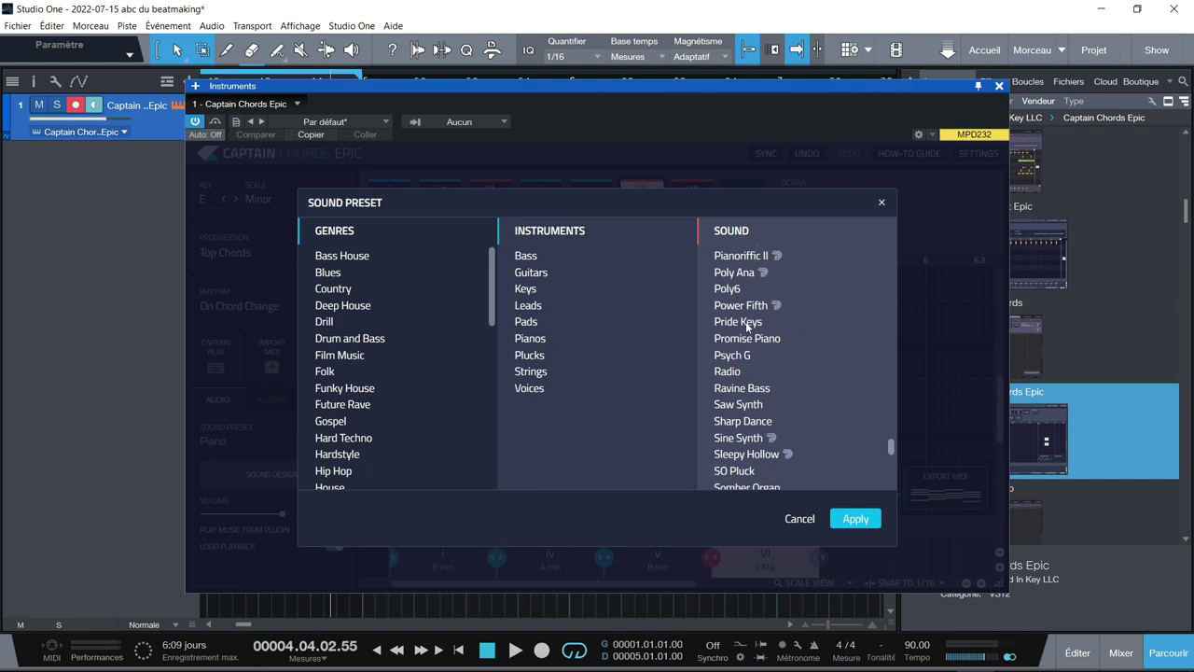
drag(492, 301, 492, 329)
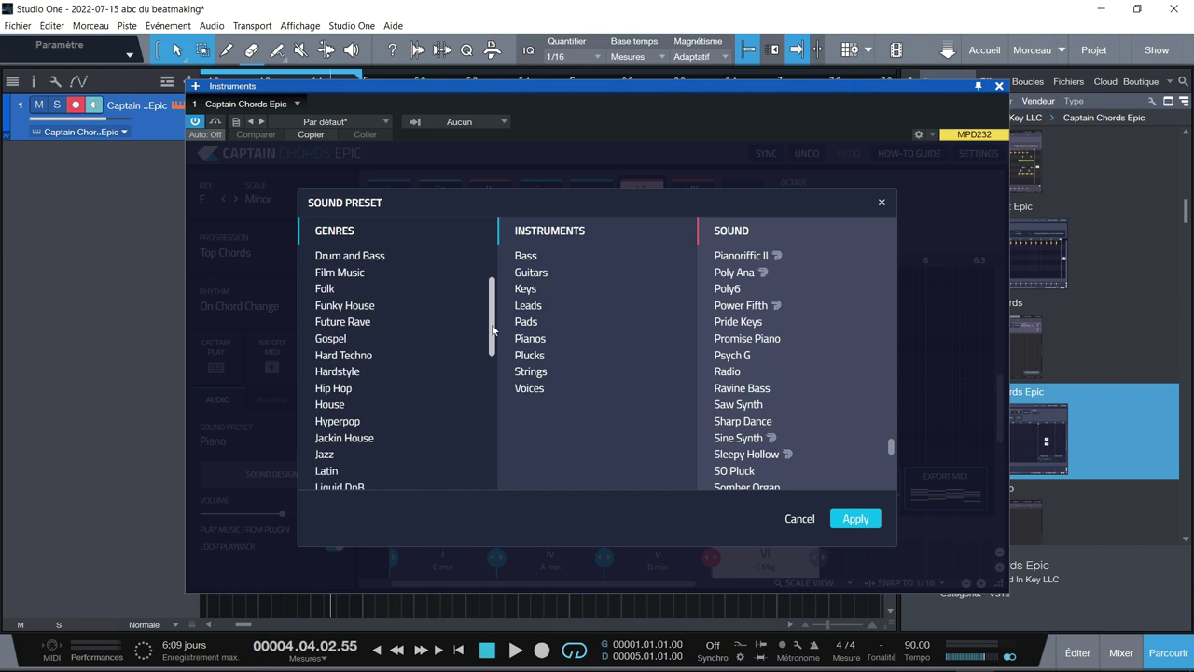
click(336, 391)
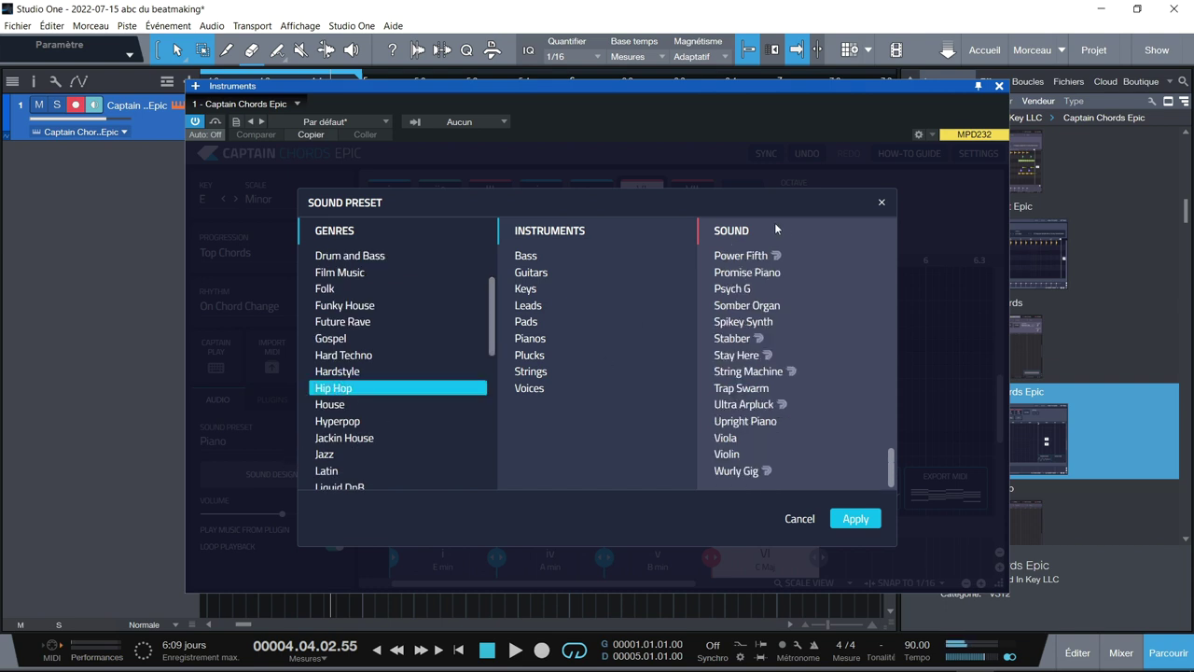
click(740, 258)
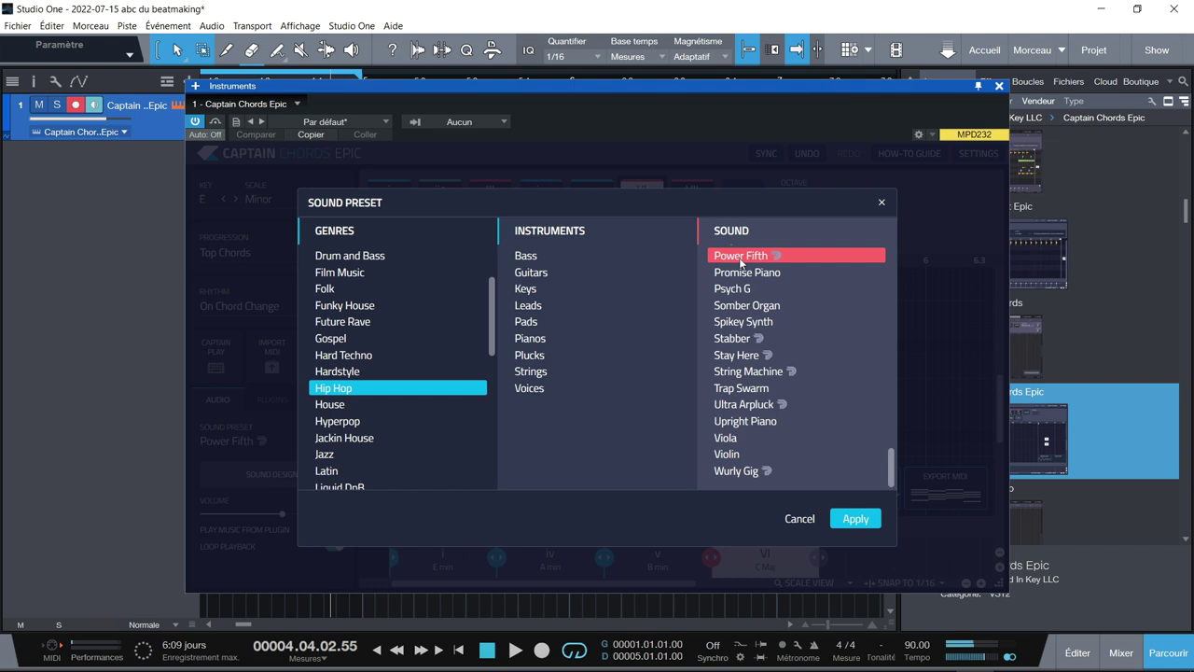
click(742, 273)
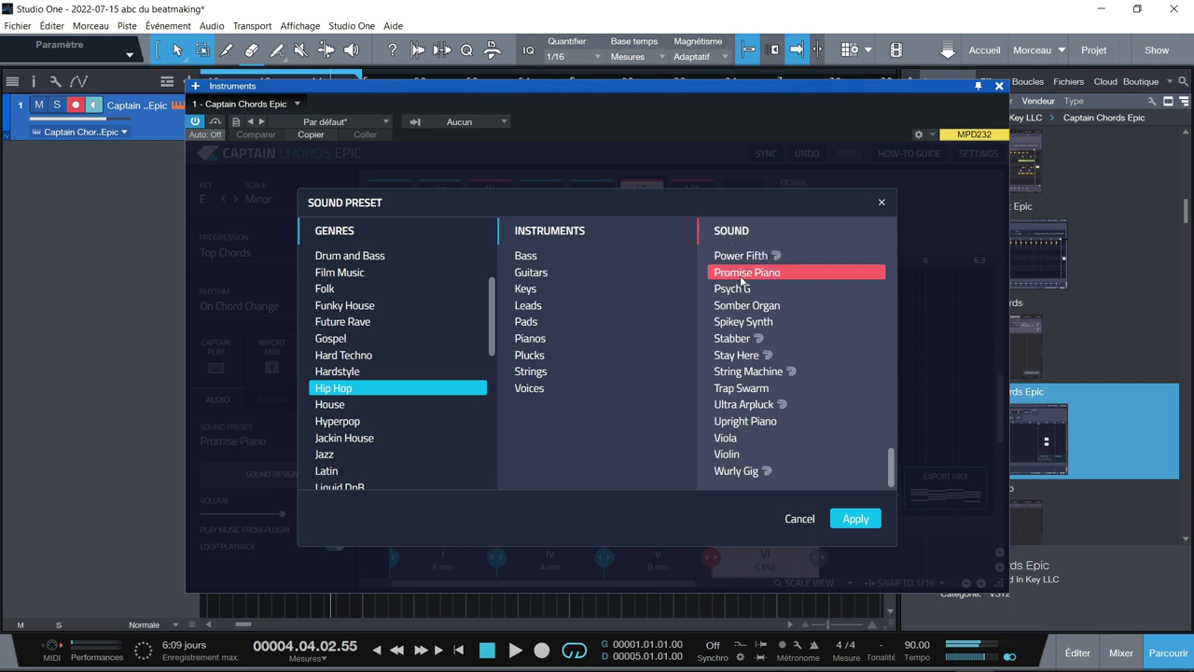
key(Down)
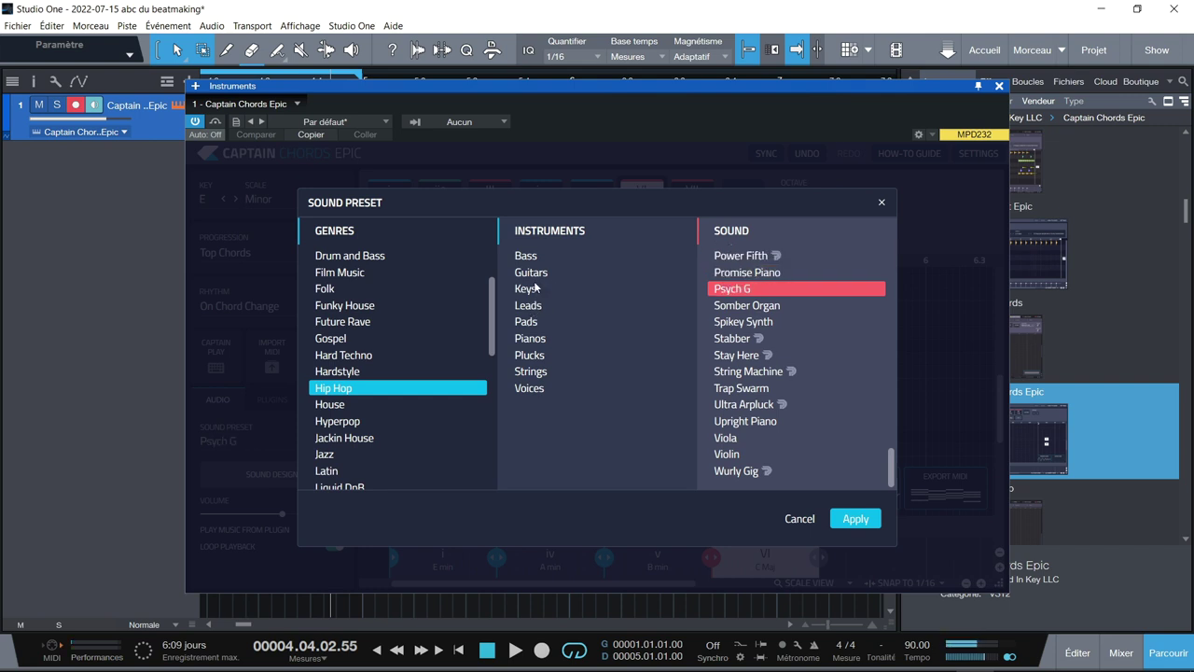
- Narrow the sound presets to Keys, audition several of them, and apply Key To Clarity
click(534, 287)
click(726, 271)
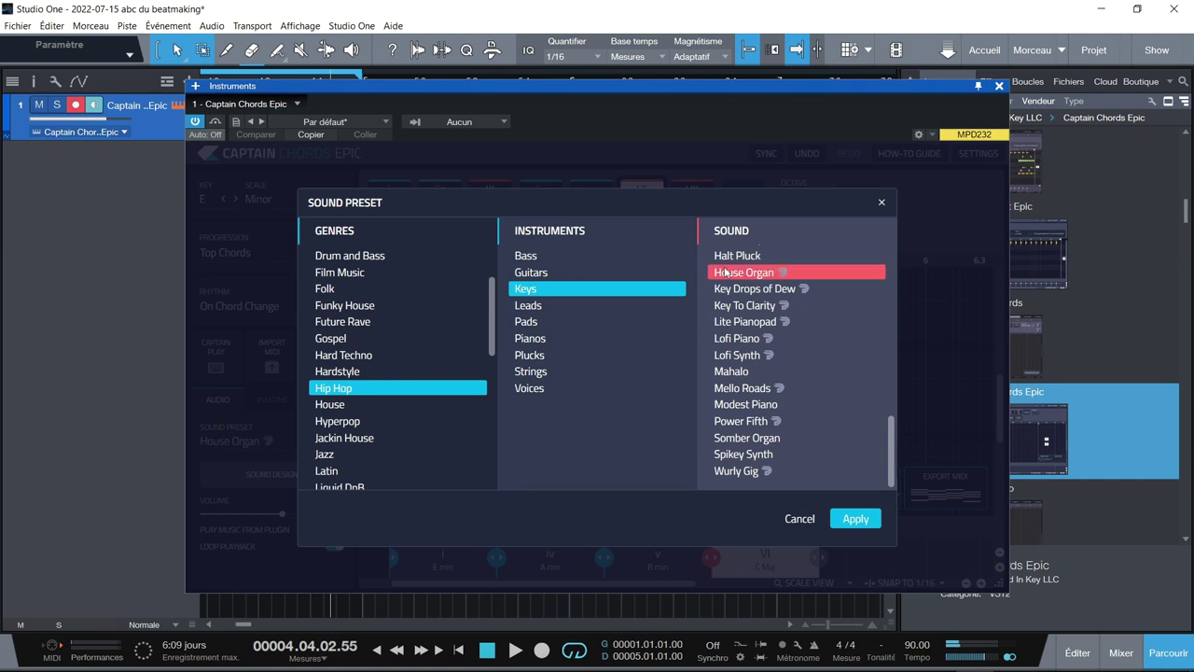
click(730, 258)
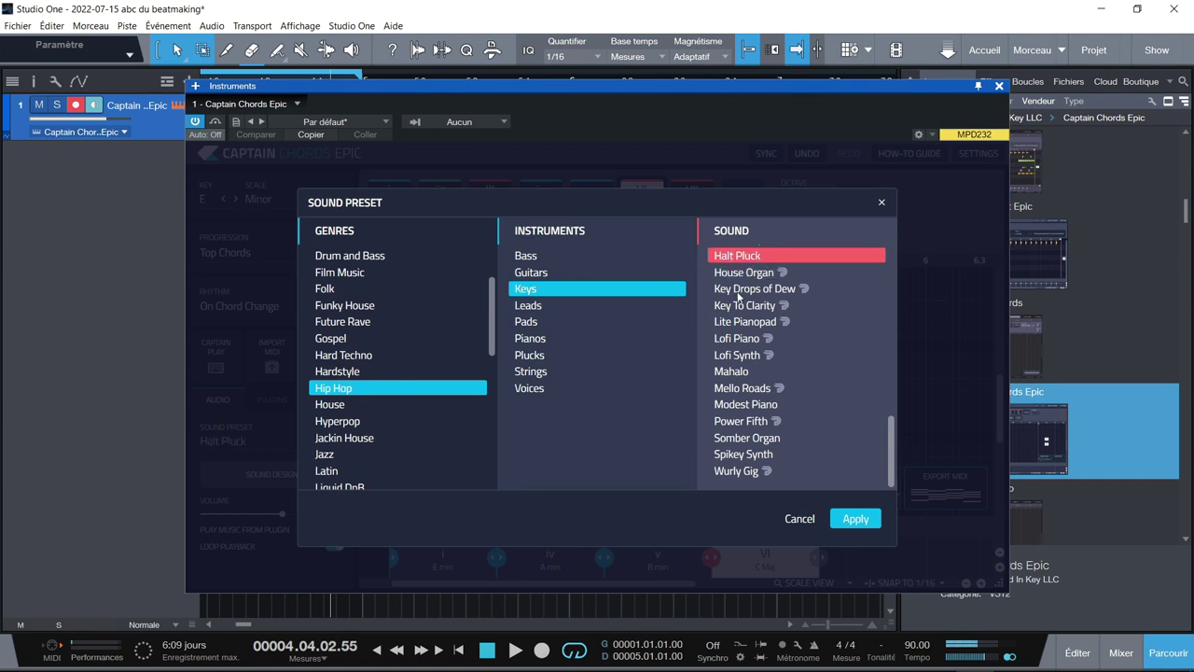
click(738, 289)
click(741, 306)
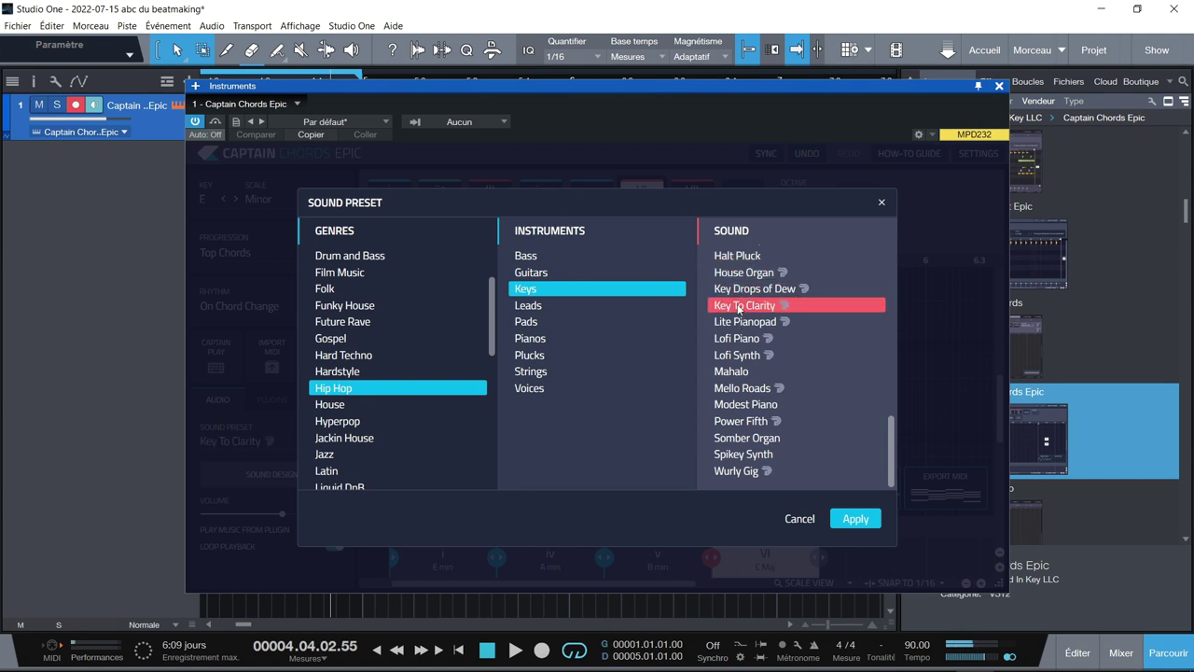
click(856, 519)
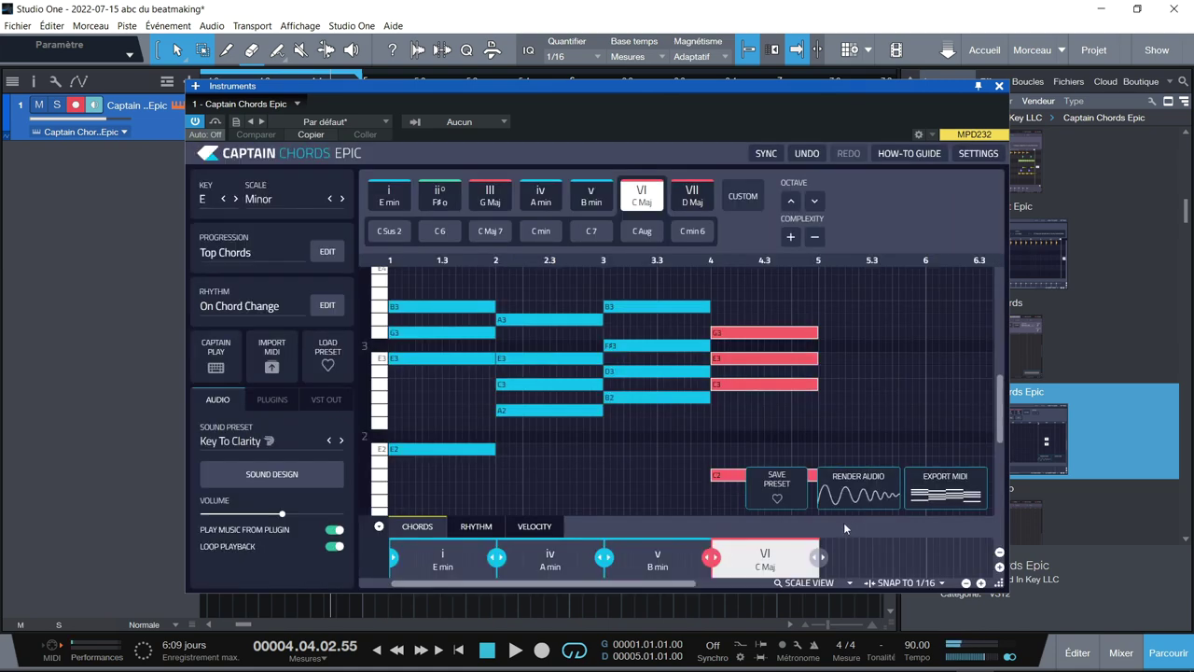
- Play the progression with the chosen sound, lower the plugin volume to 0.4350, and play it again
key(space)
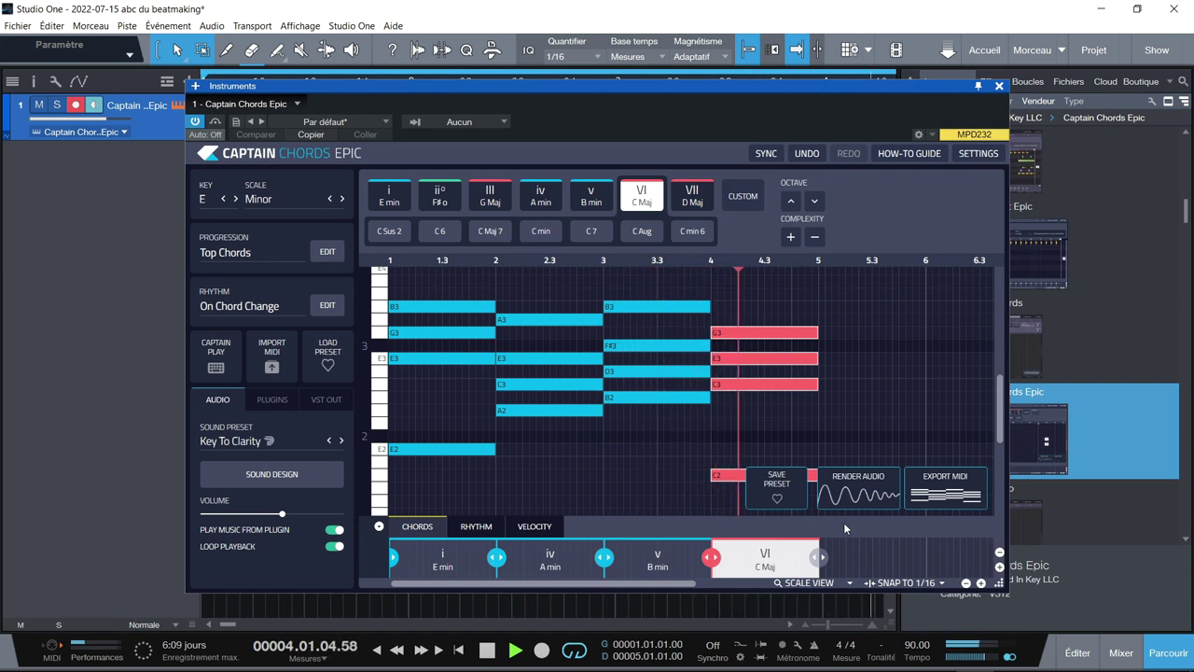
key(space)
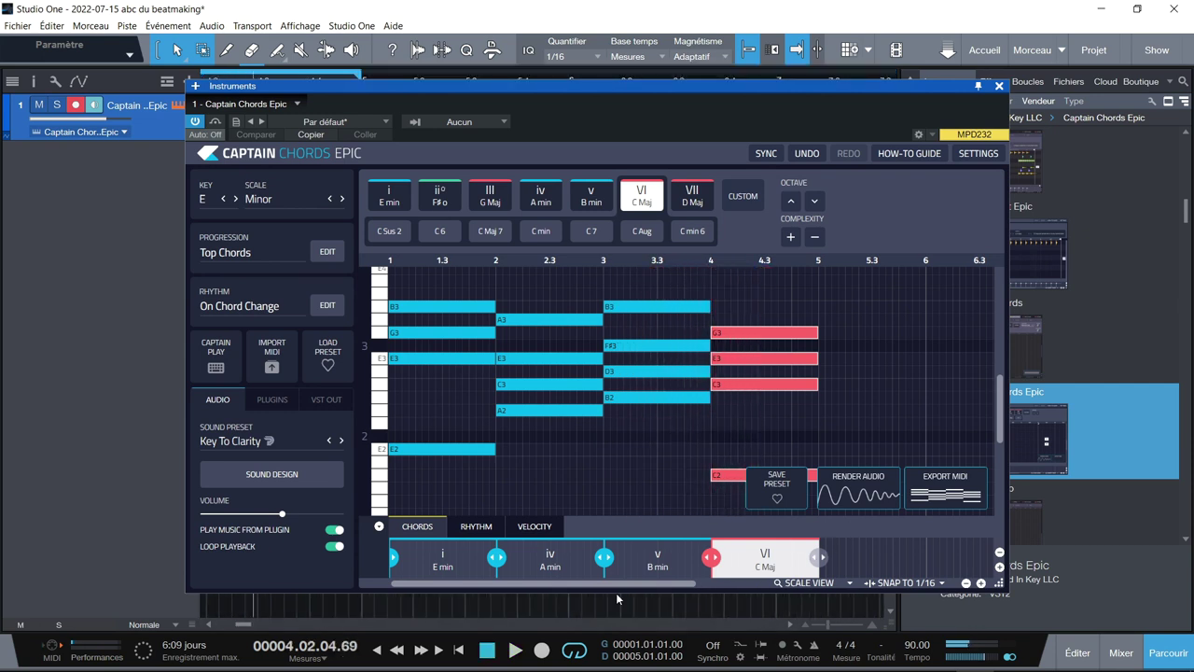
drag(282, 514, 263, 520)
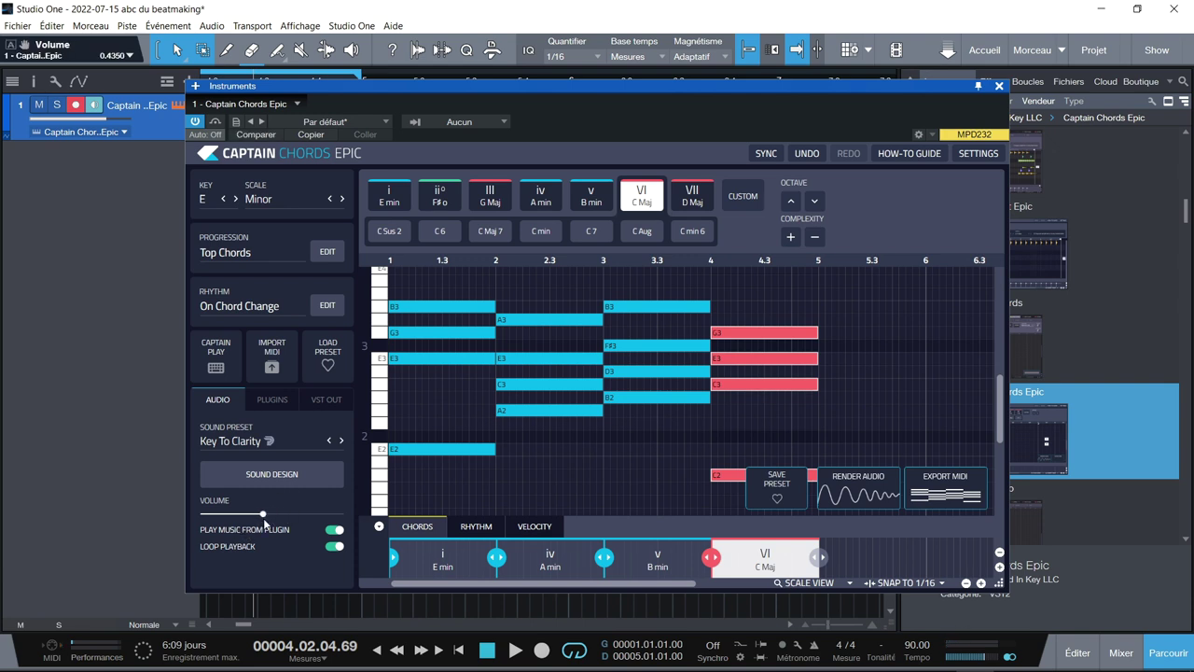
key(space)
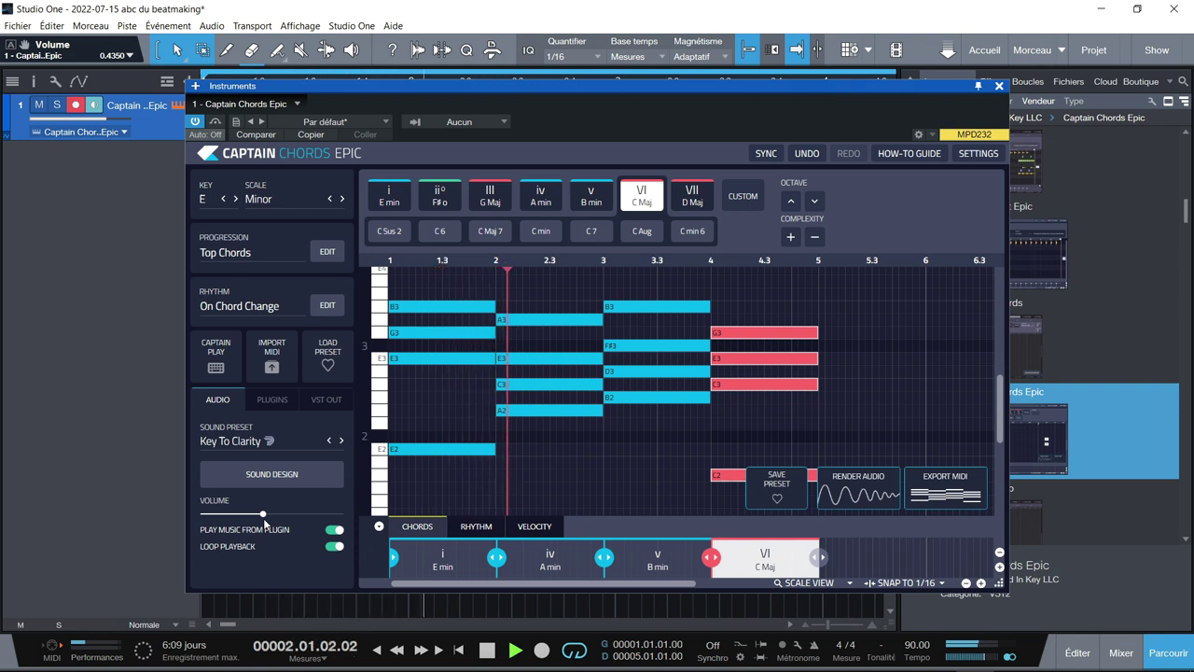
key(space)
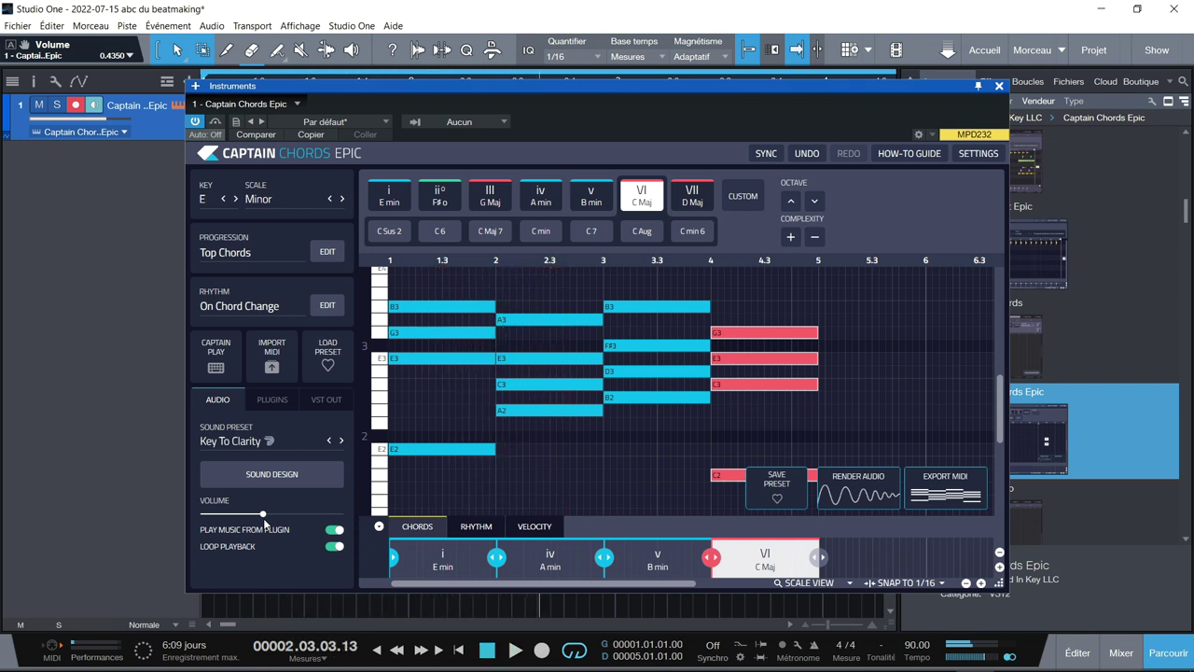
- View the Key To Clarity sound design controls while playing the progression, and close them
click(253, 469)
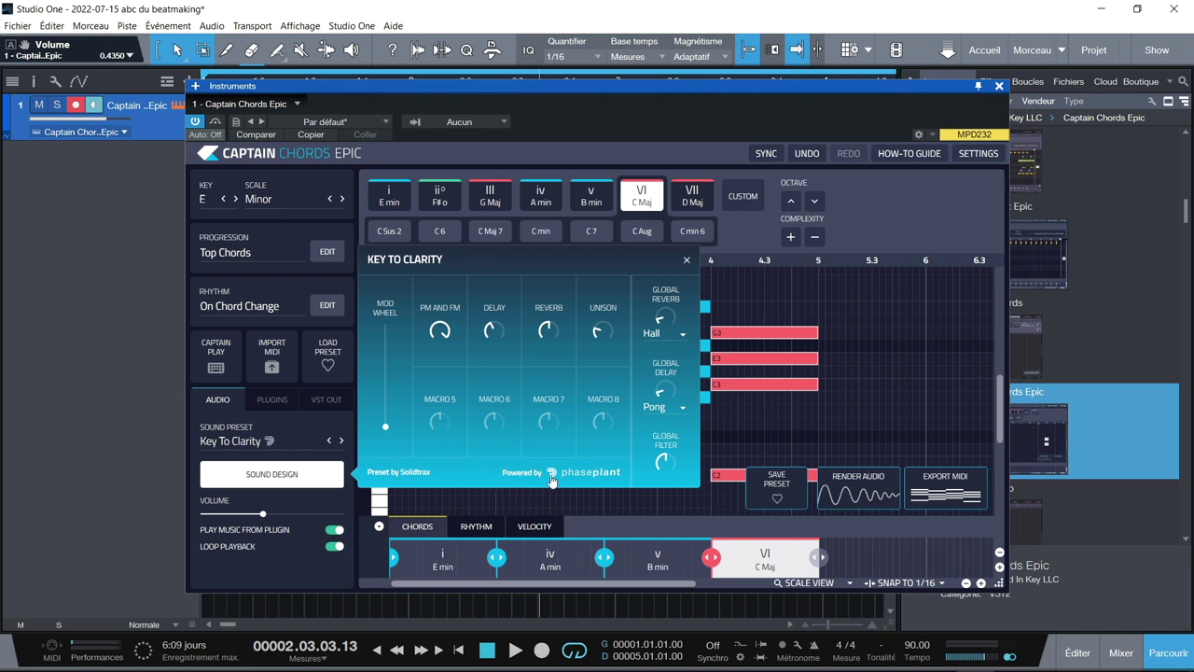
key(space)
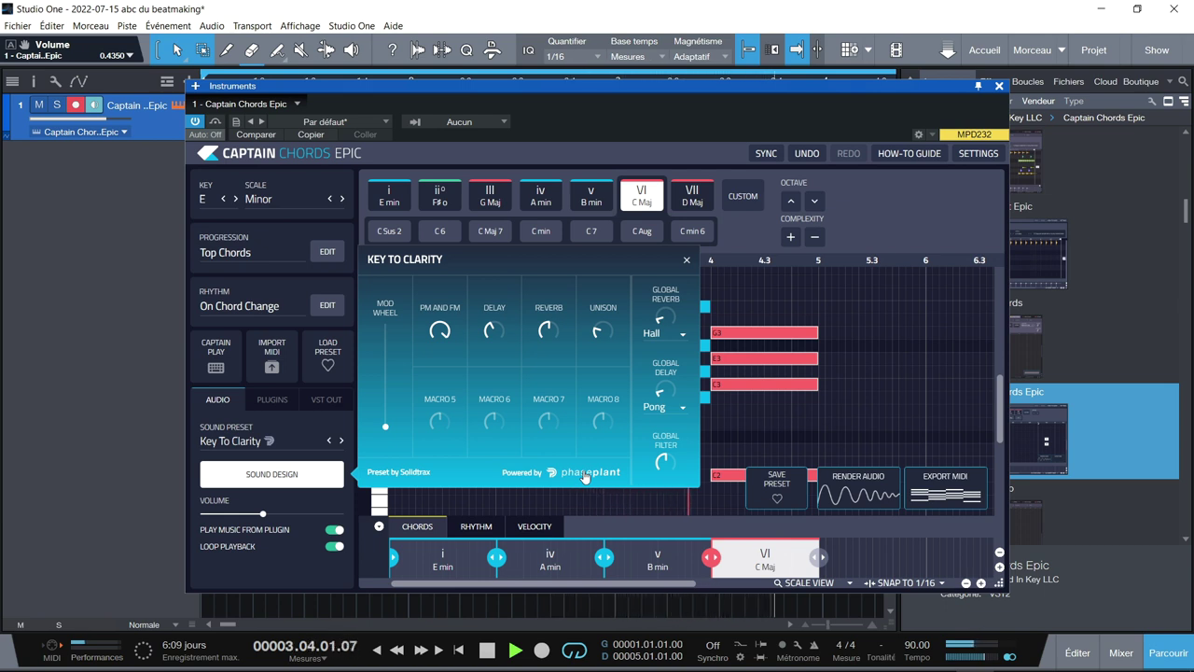
key(space)
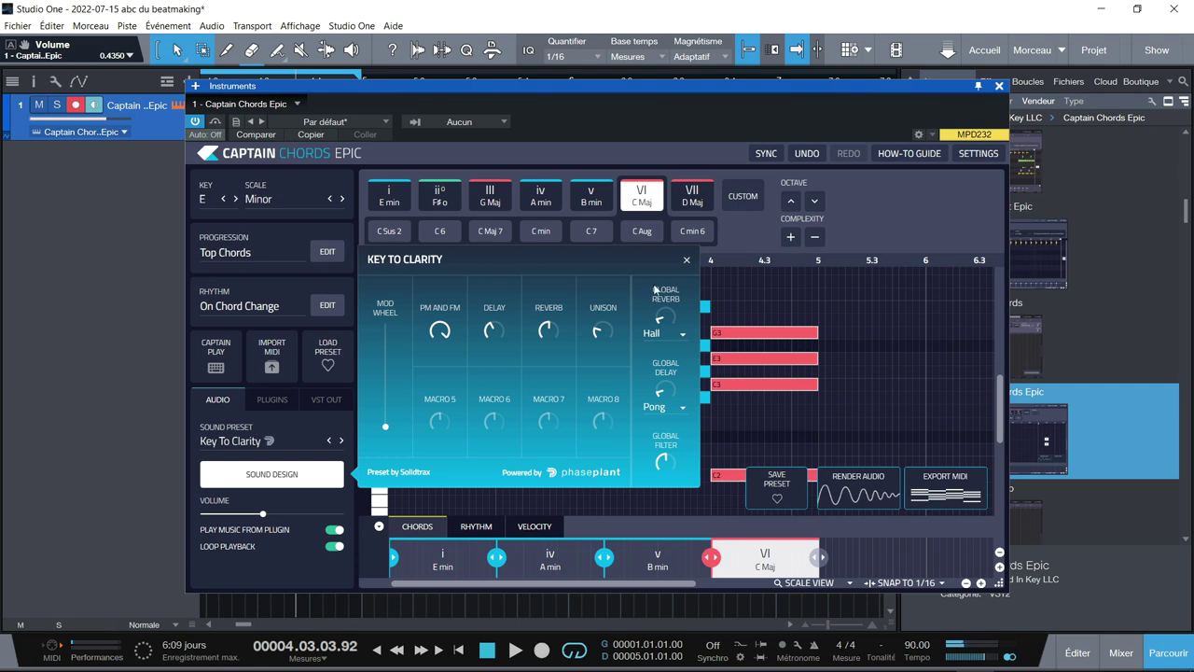
key(Escape)
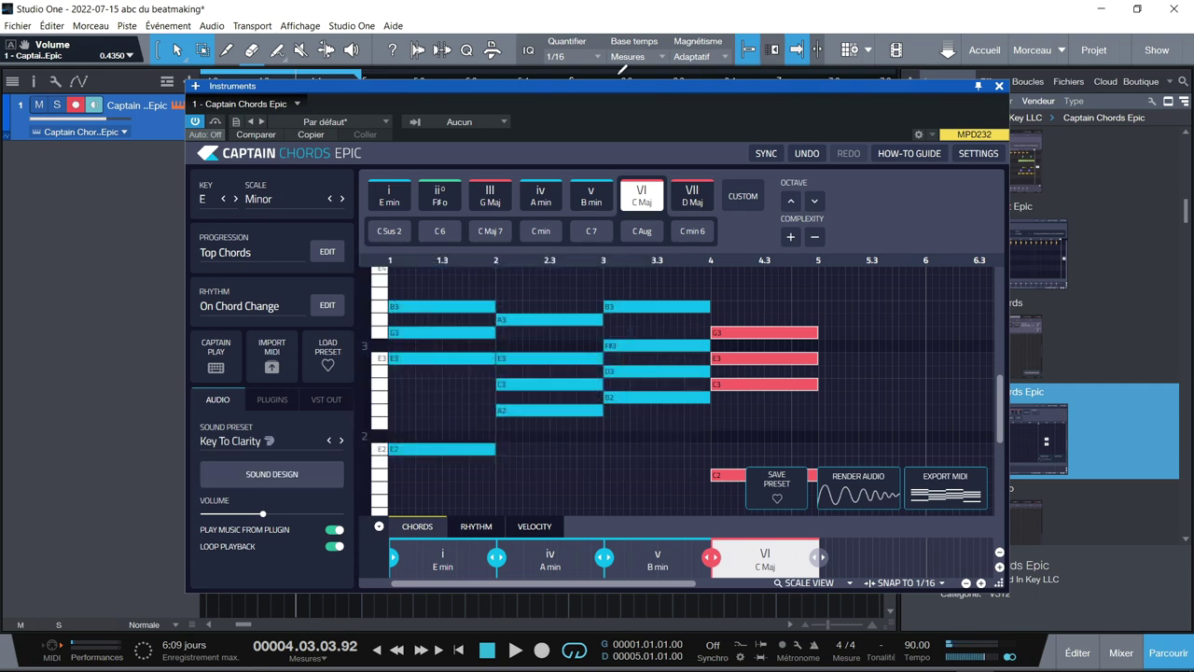
- Render the progression as audio, and save the entire canvas as preset "ABC" in My Ideas, overwriting the existing preset
drag(620, 92, 128, 59)
click(377, 470)
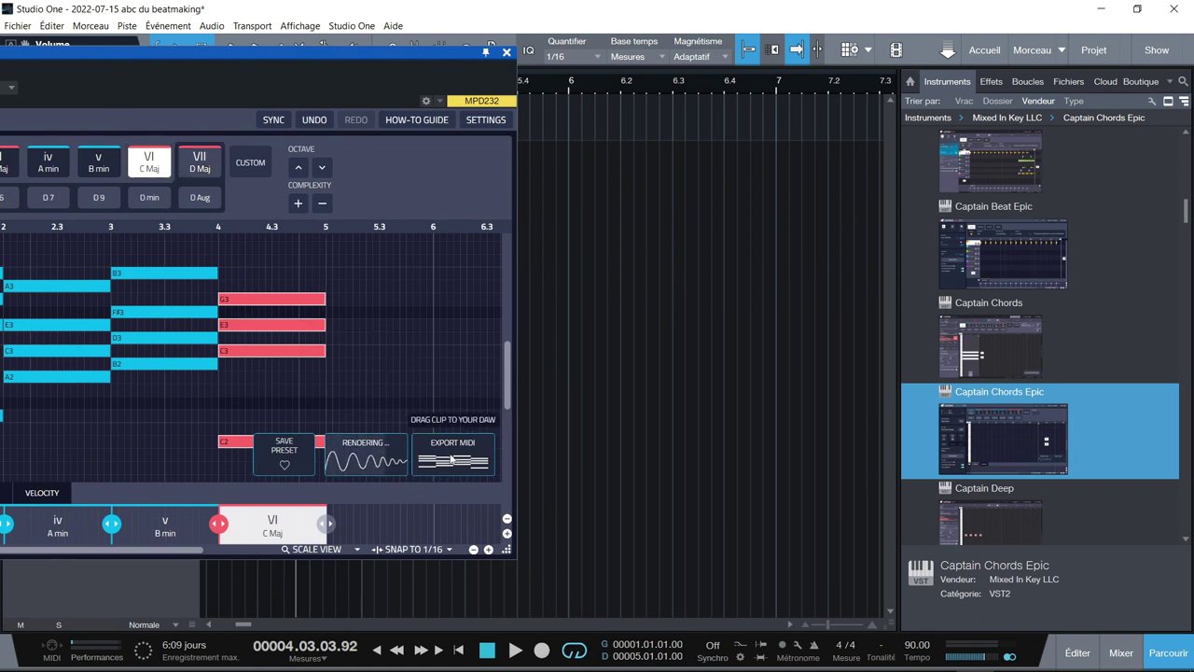
click(282, 459)
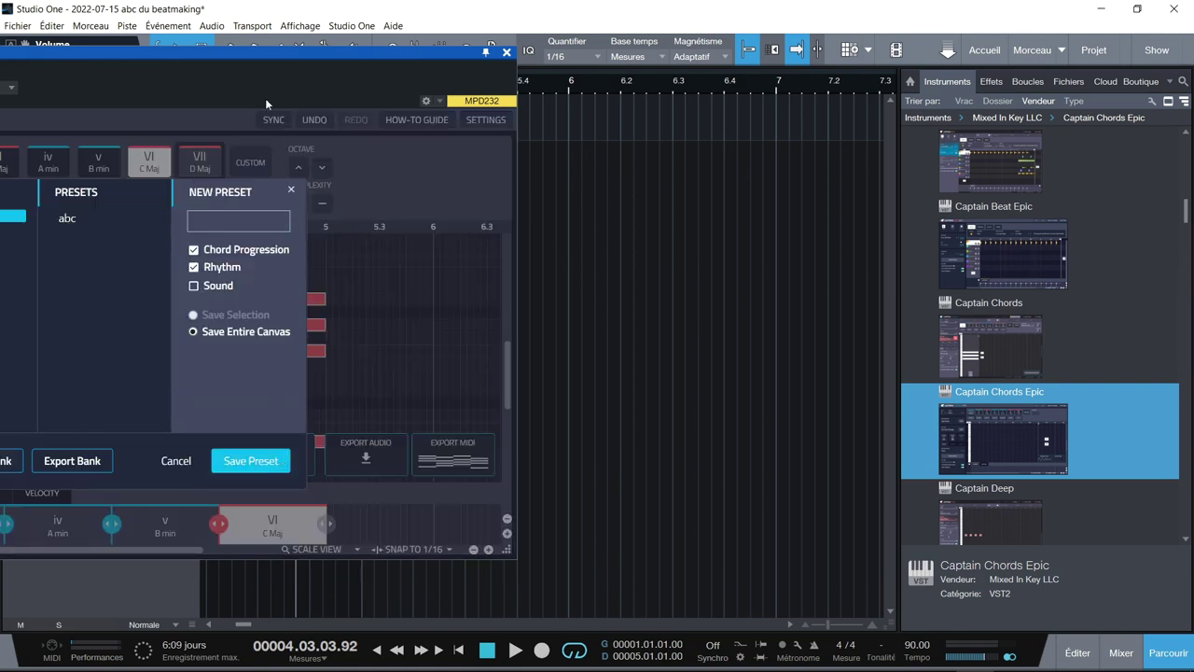
drag(283, 56, 552, 44)
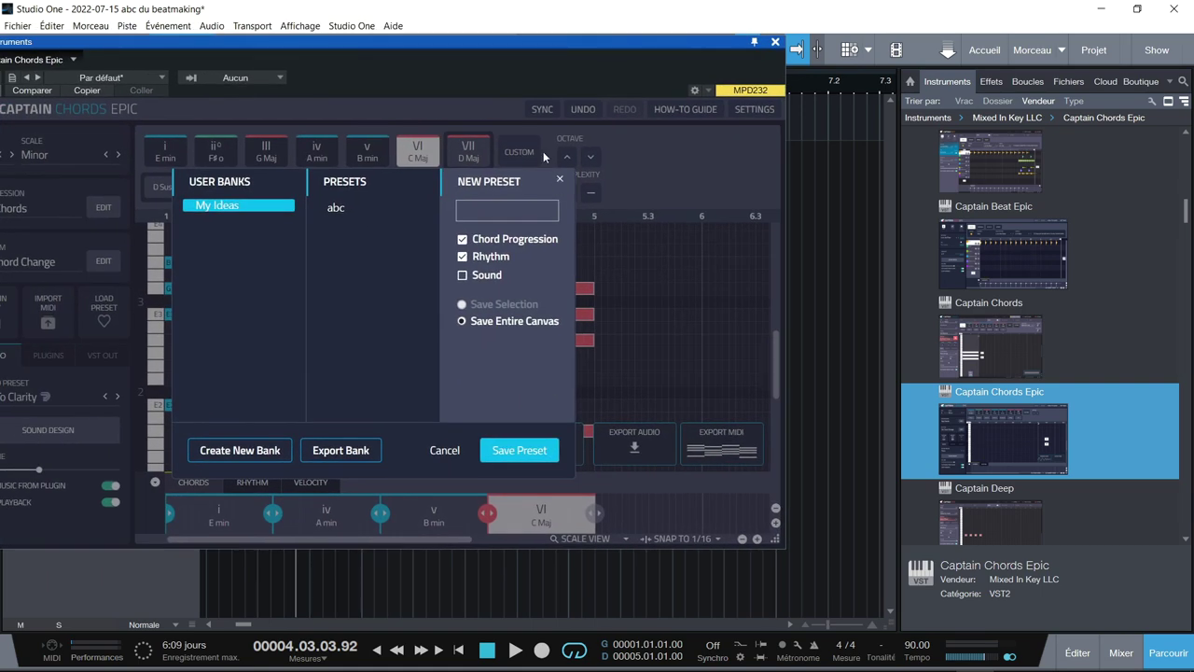
click(497, 213)
text(ABC)
click(519, 450)
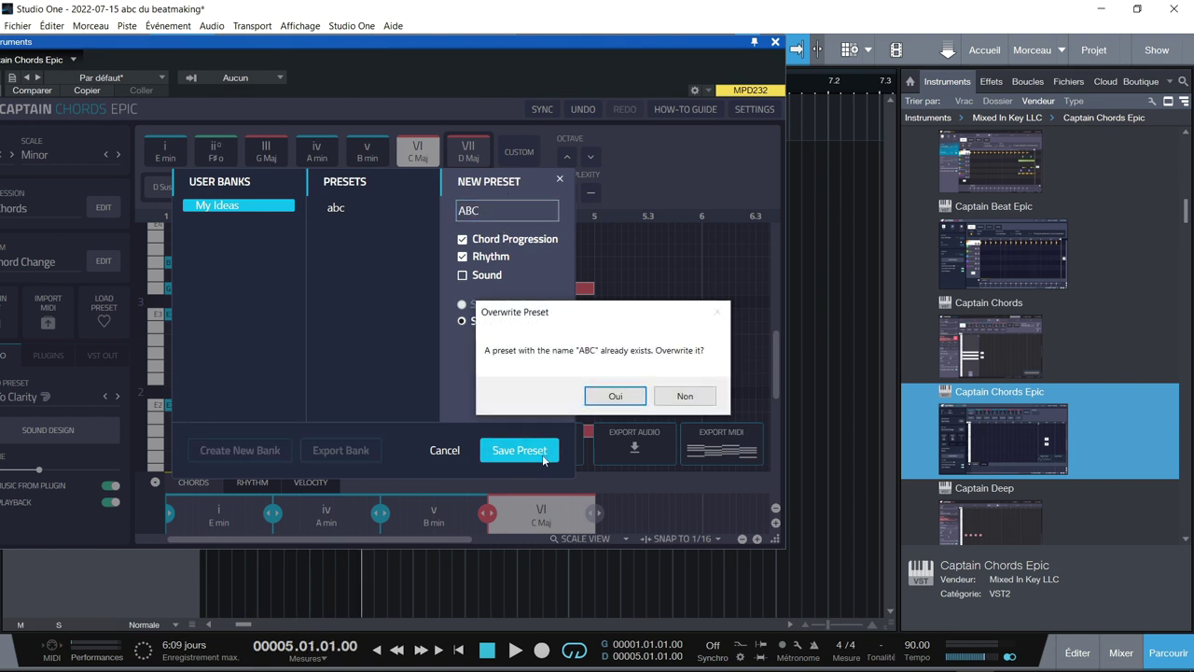
click(614, 397)
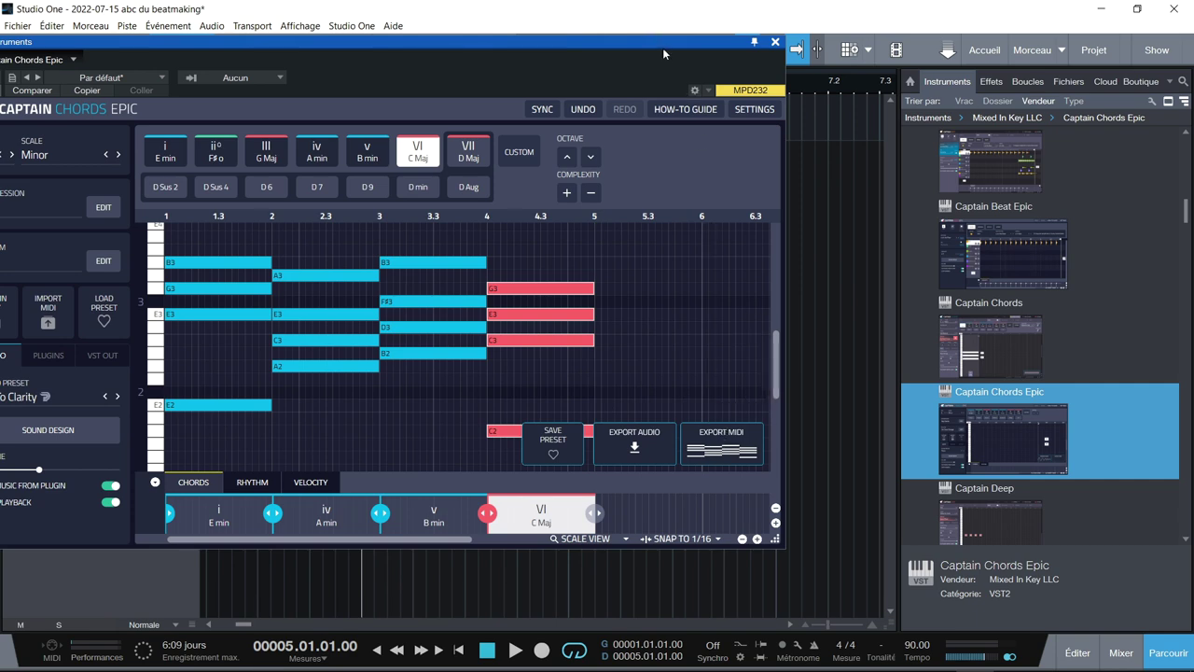
- Export the progression as MIDI onto the Captain Chords Epic track at bar 6, and close and reopen the plugin window
drag(665, 49, 302, 20)
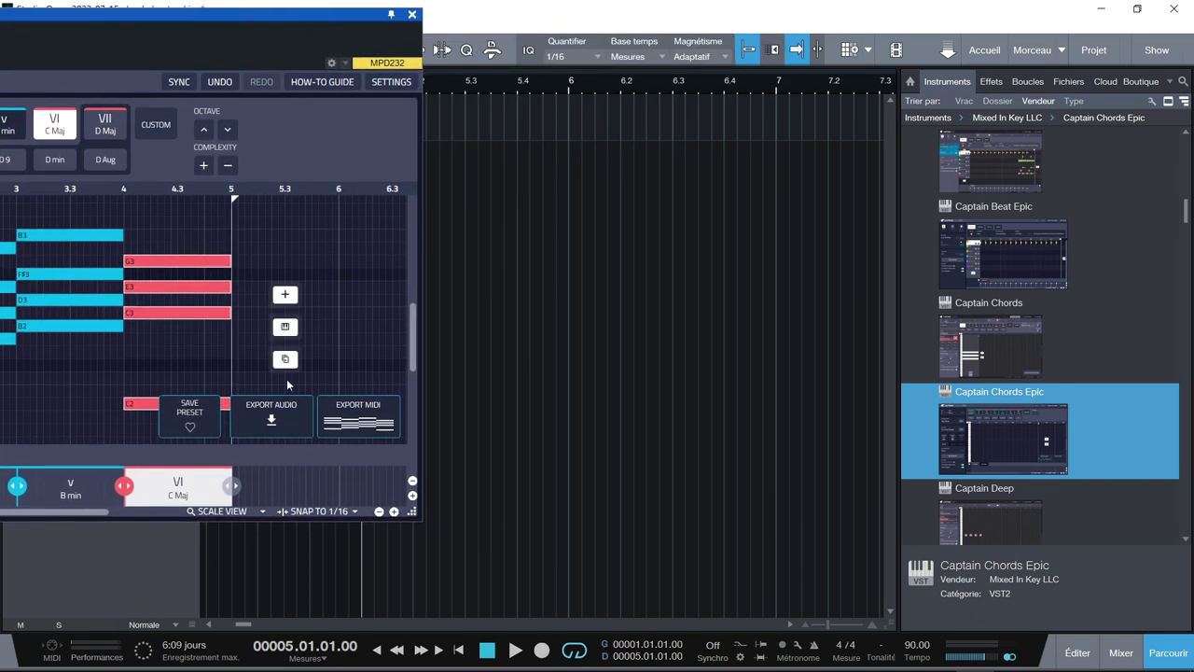
drag(355, 428, 596, 118)
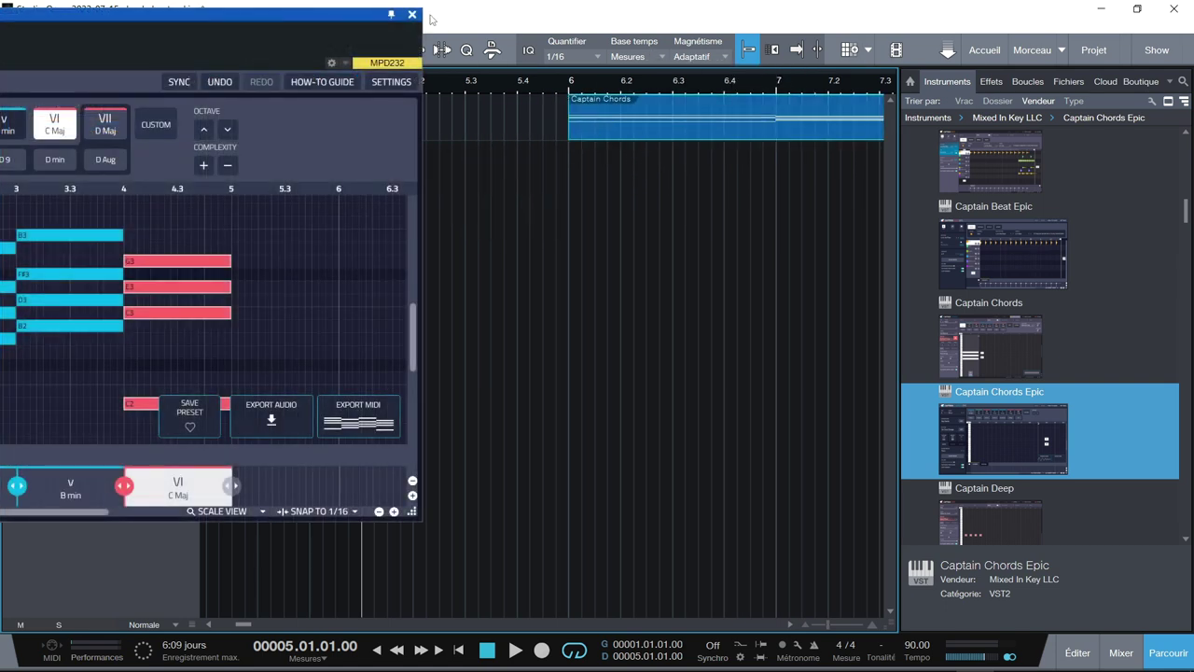
click(413, 15)
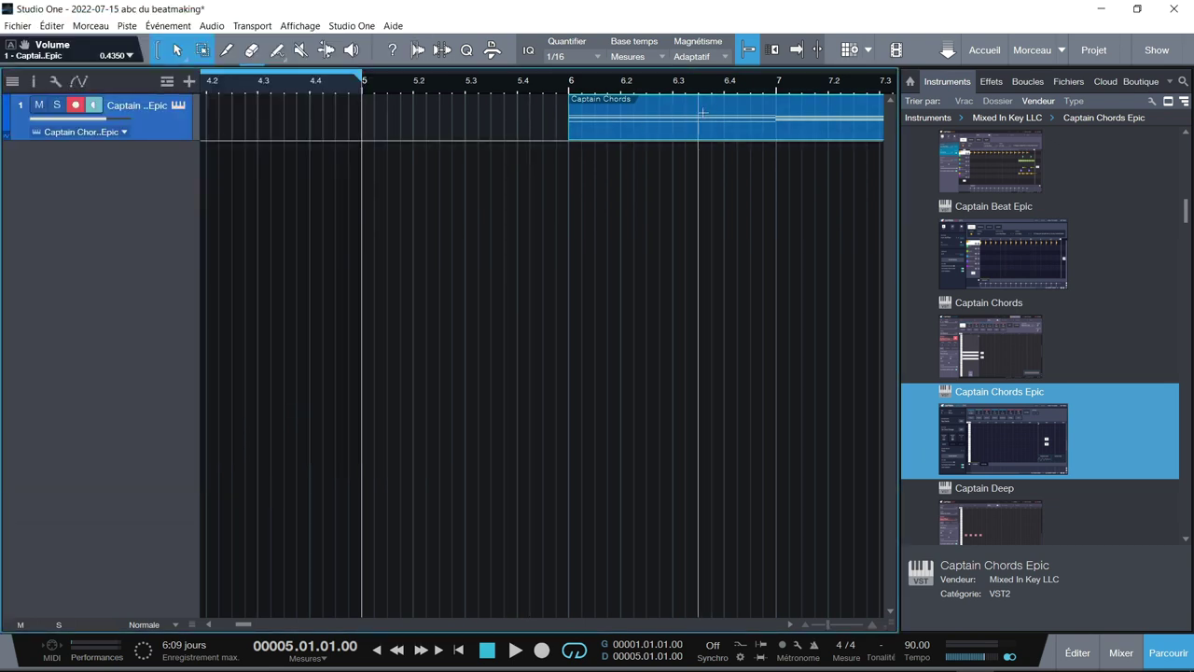
click(177, 105)
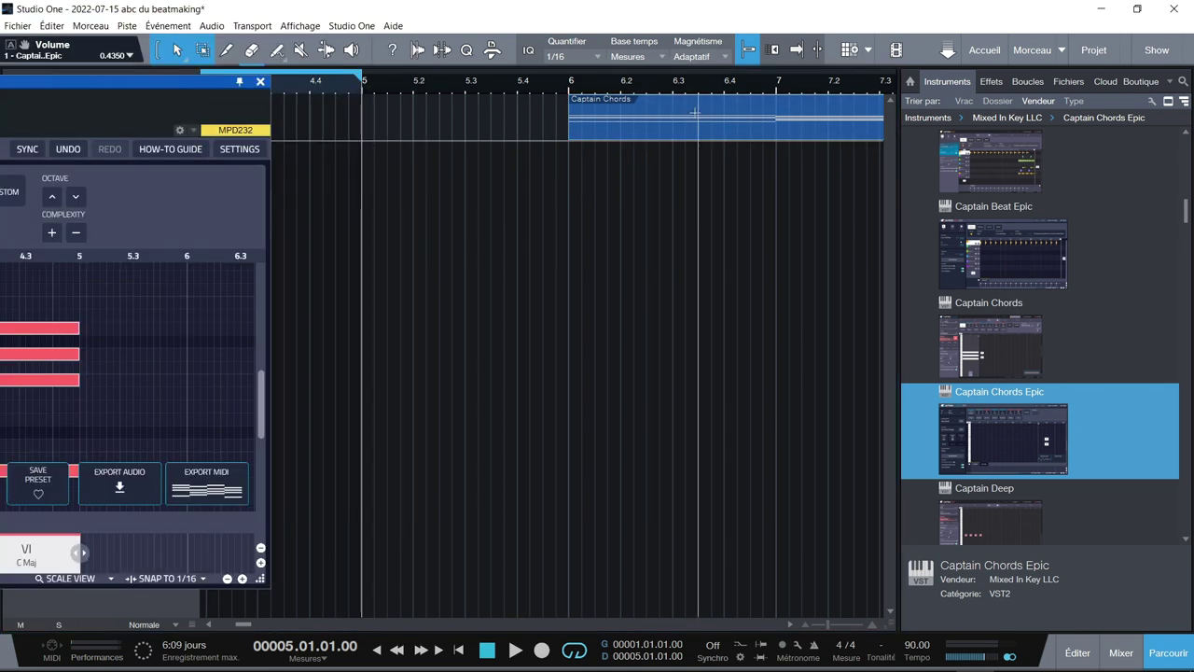
- Bring the whole Captain Chords Epic window back into view and look through the available chord progression banks
drag(87, 85, 723, 68)
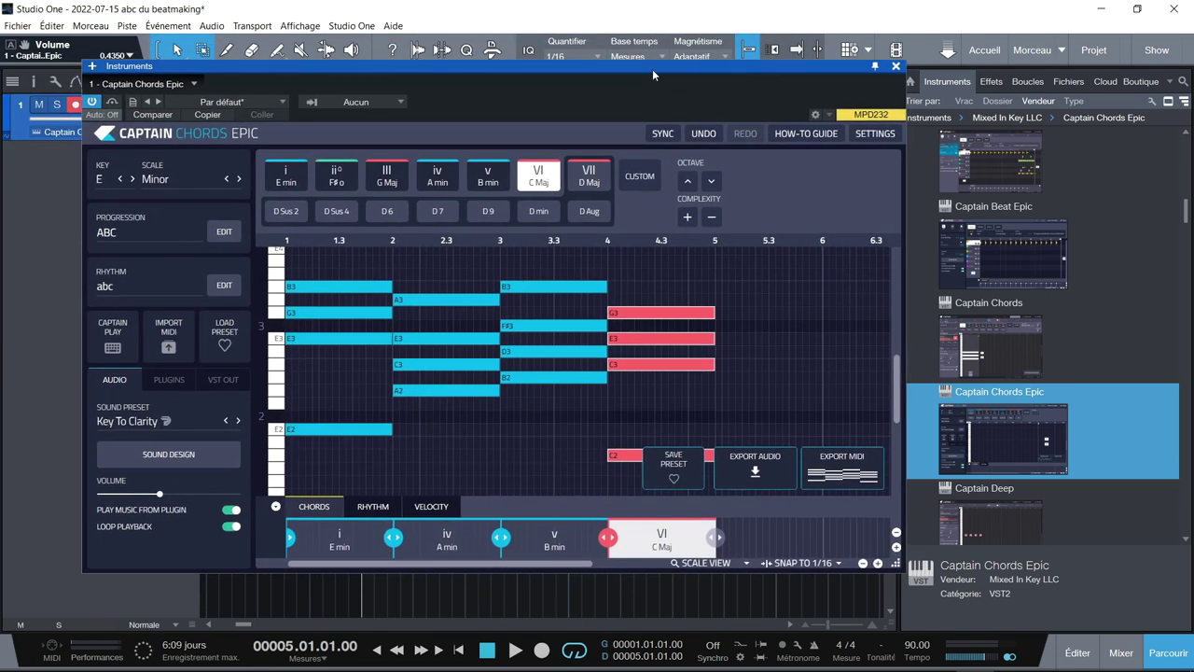
drag(650, 65, 624, 66)
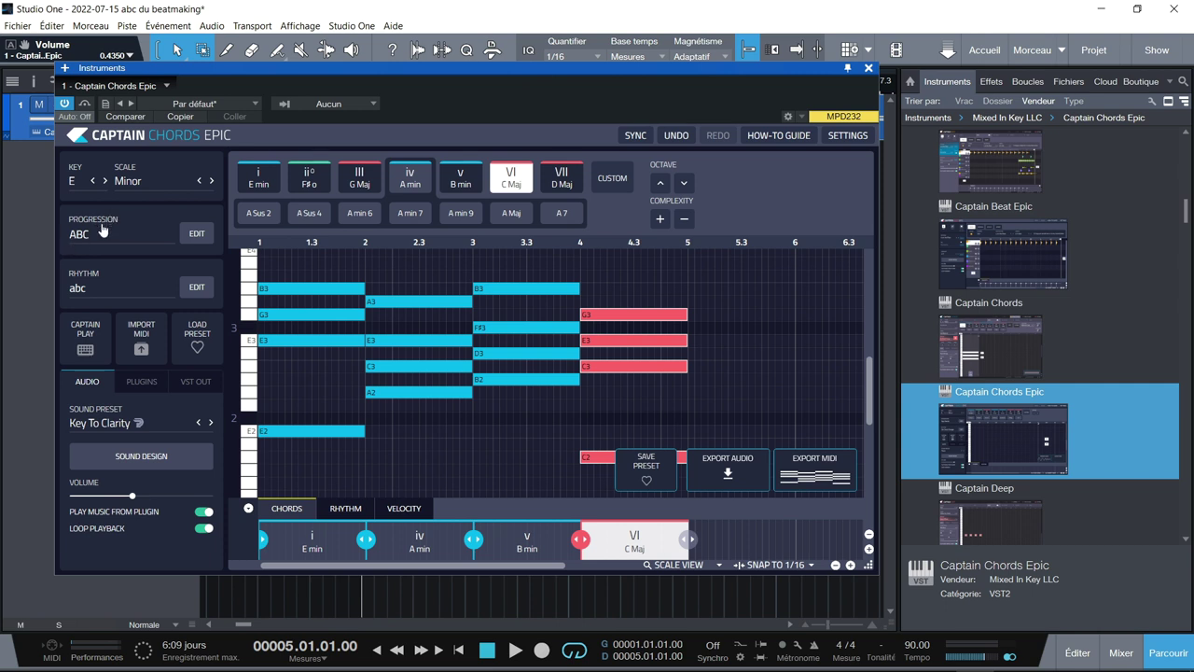
click(197, 235)
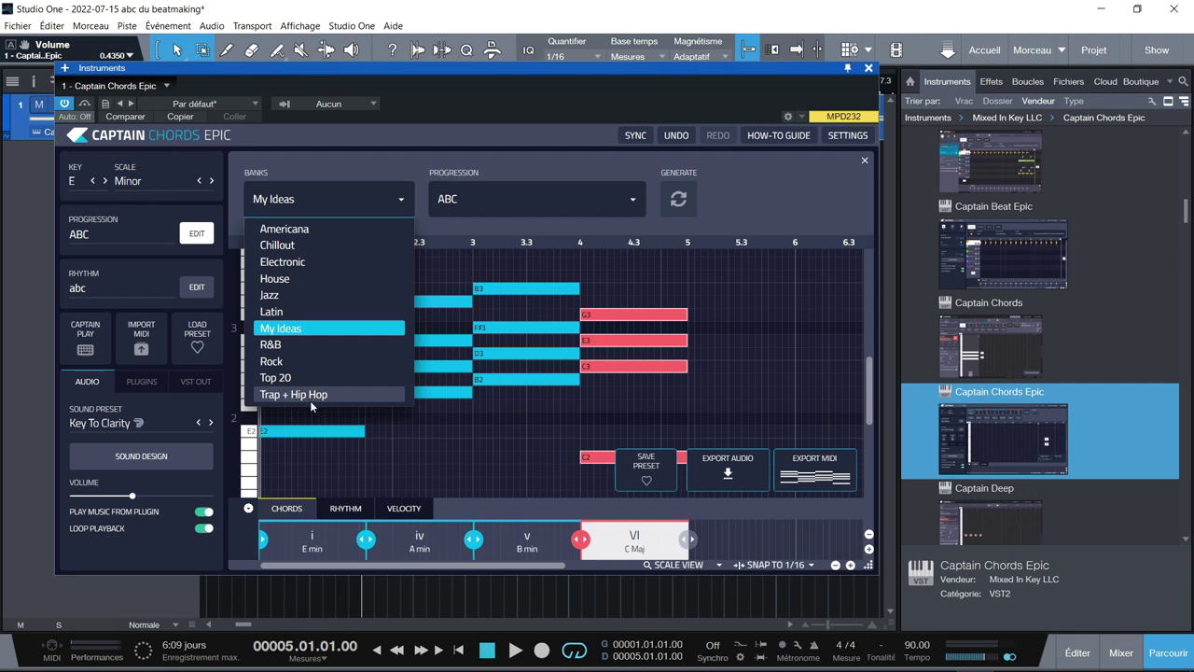
click(718, 183)
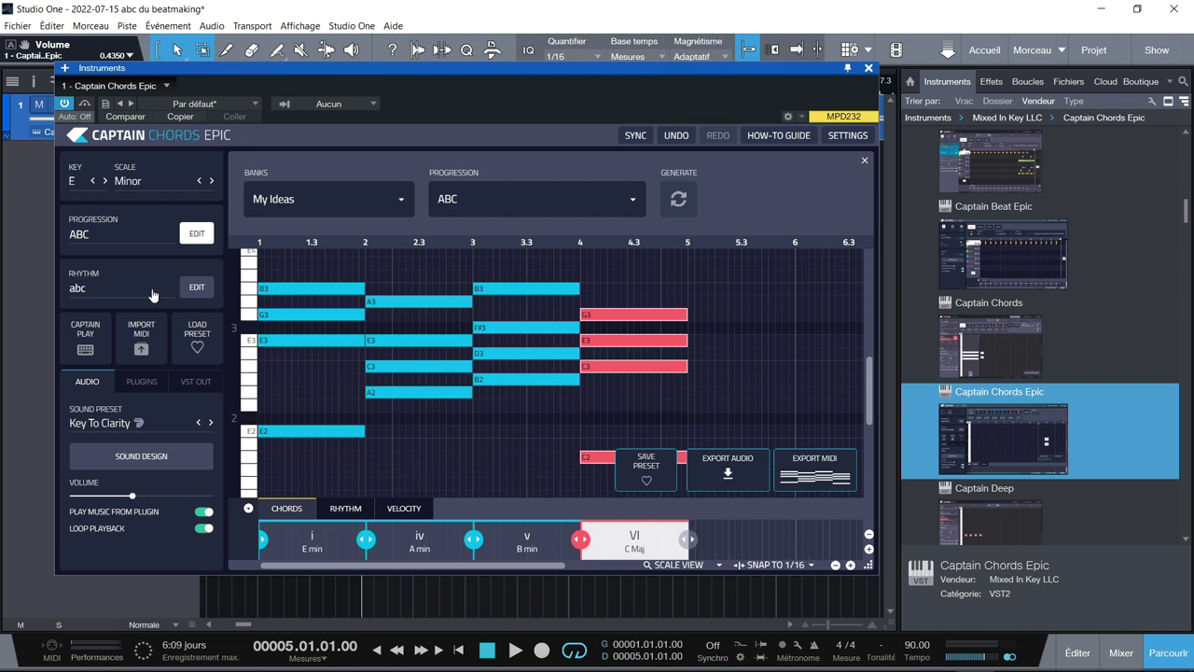
- Choose the Lo-fi rhythm bank for the progression and play it with the Lo-fi Complex 1 rhythm
click(194, 289)
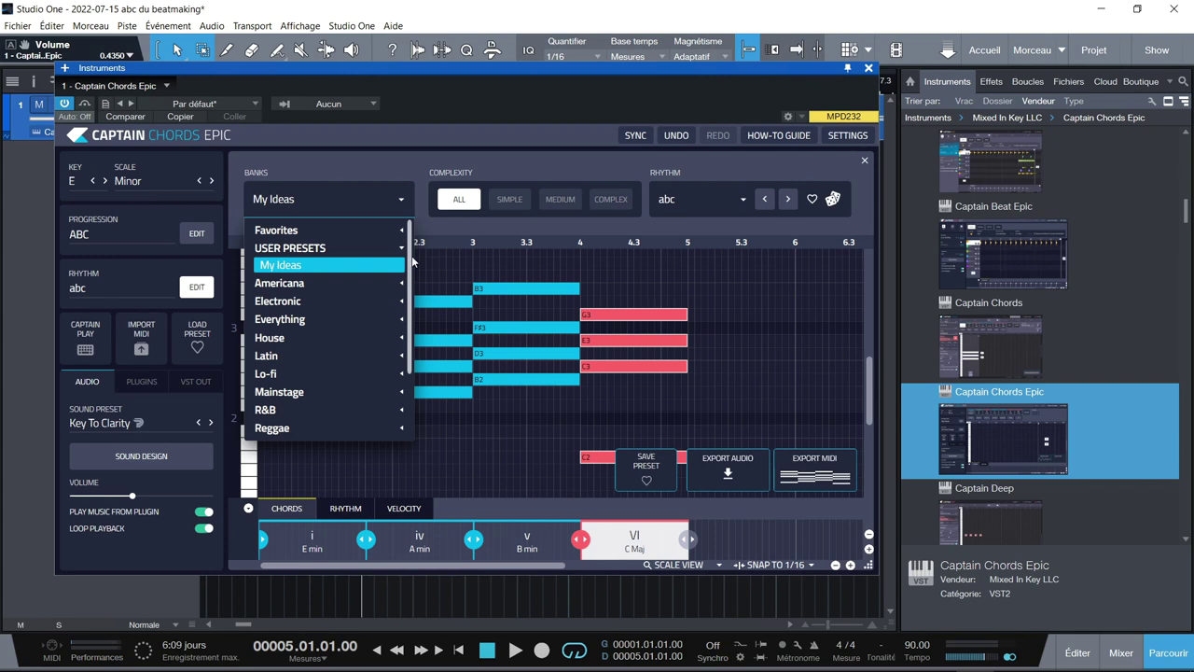
drag(408, 265, 419, 341)
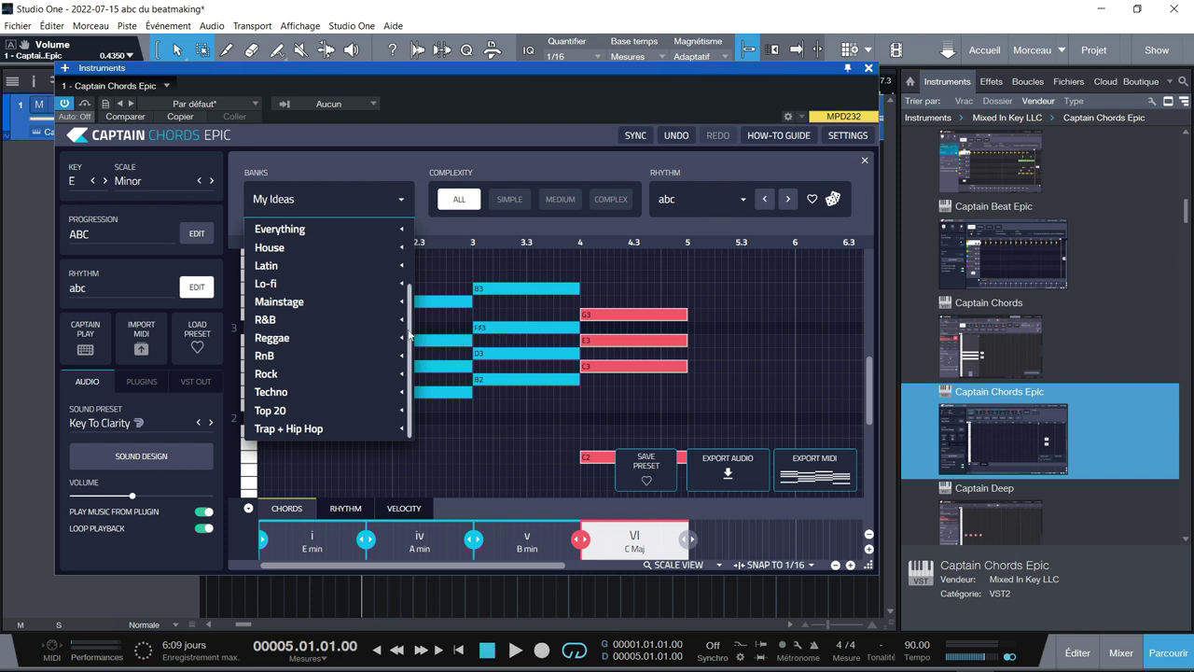
click(270, 286)
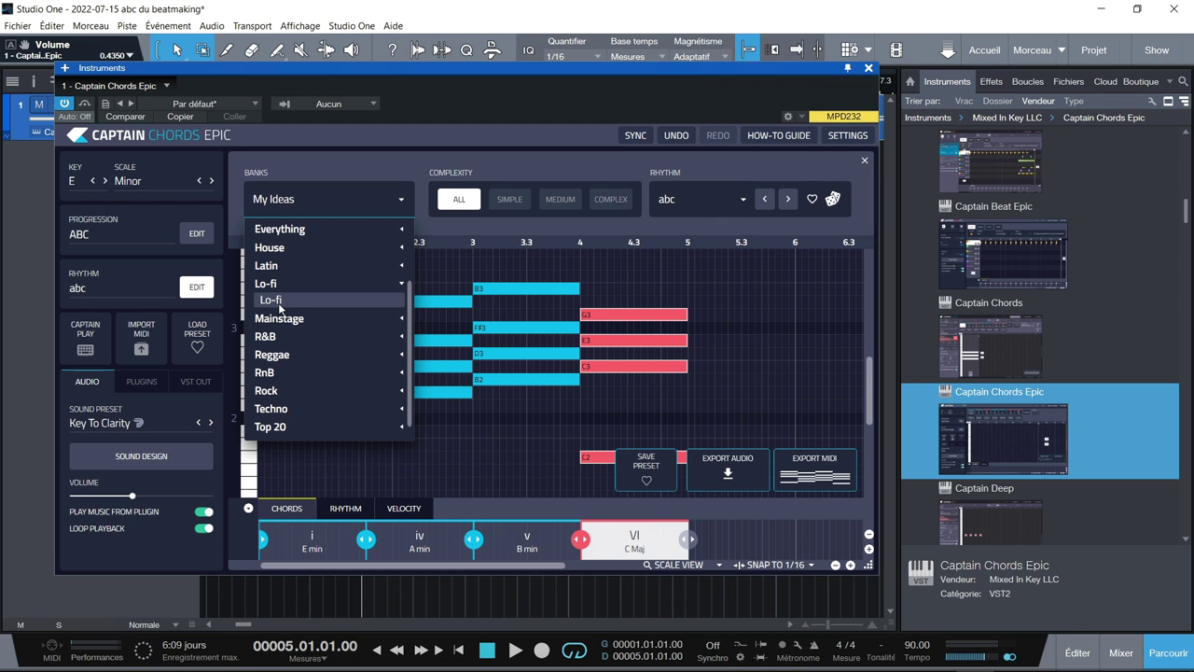
click(278, 302)
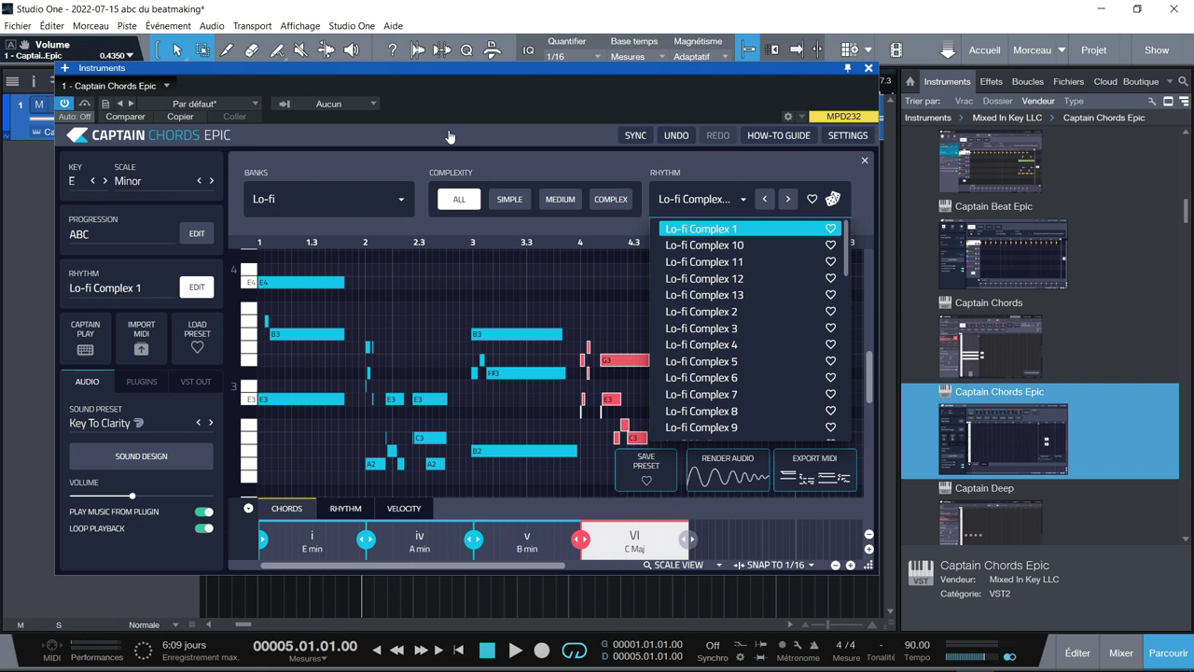
click(594, 161)
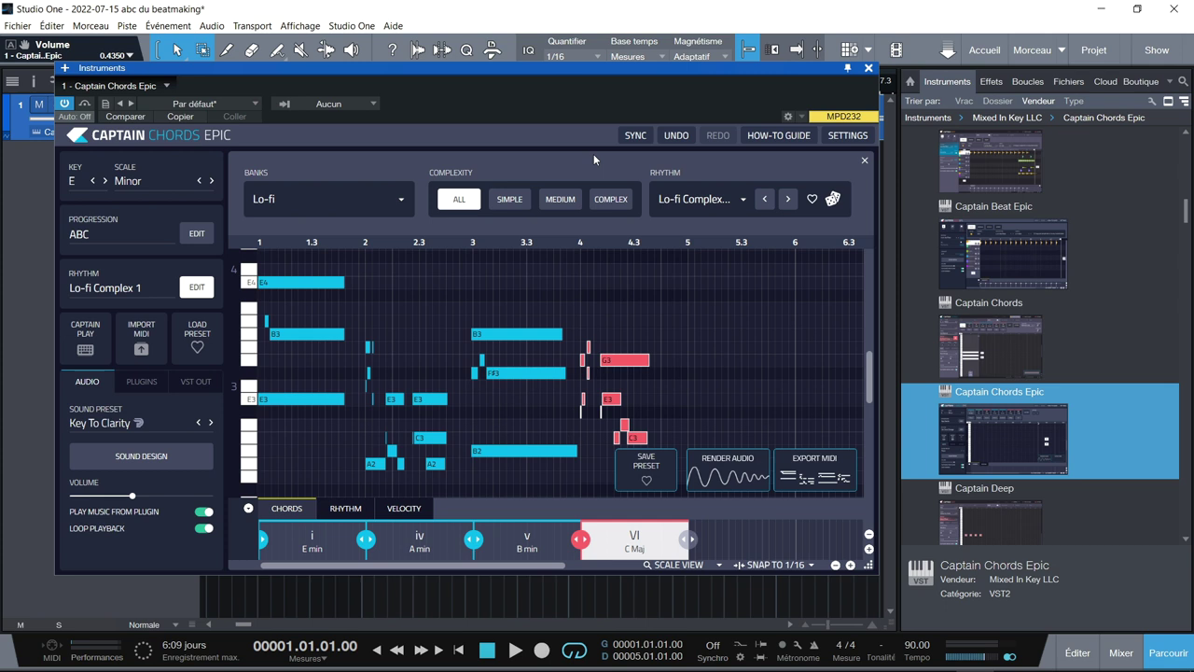
key(space)
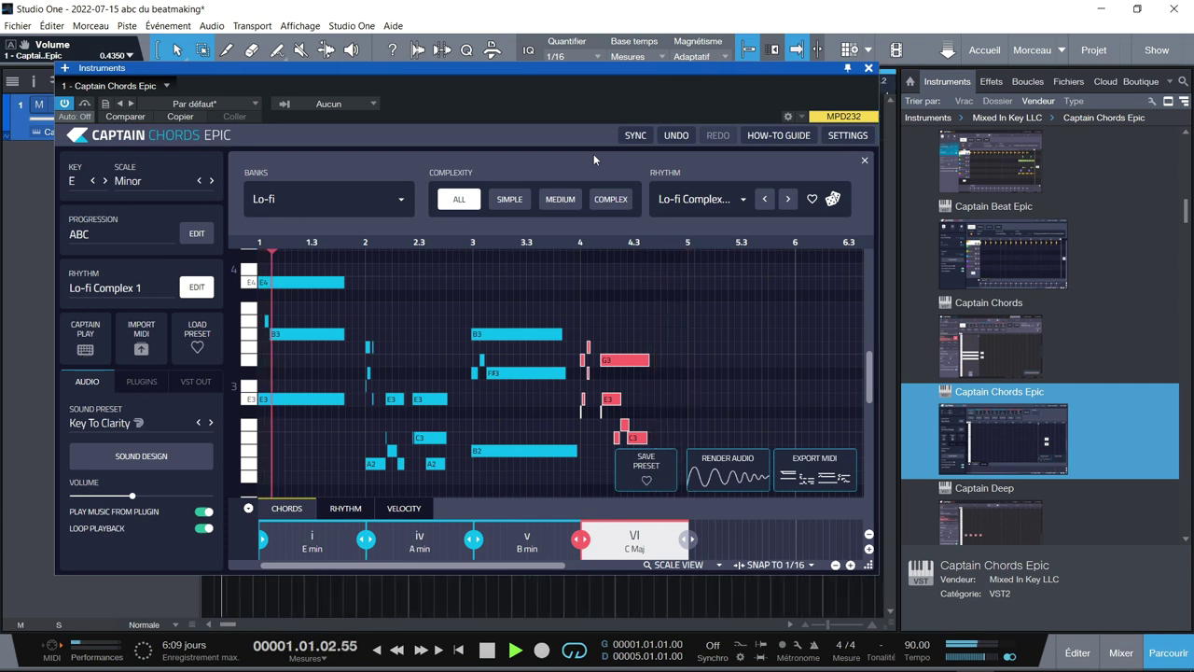
key(space)
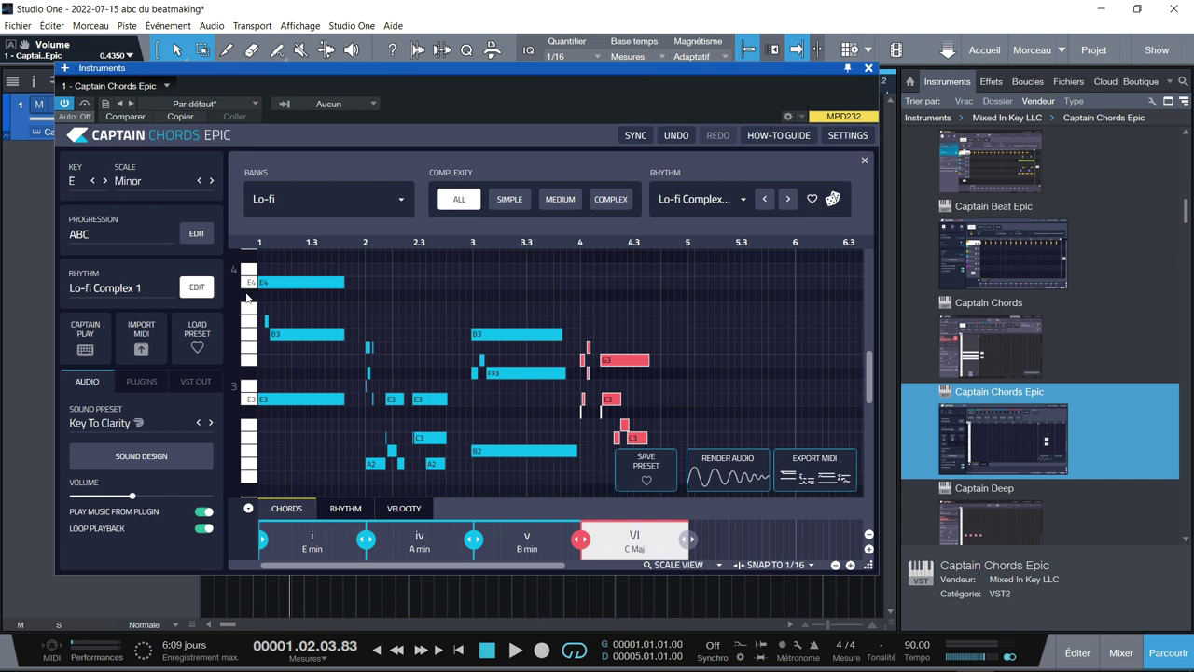
- Try the Soulful 1 rhythm on the progression, play it, and undo the rhythm change
click(743, 202)
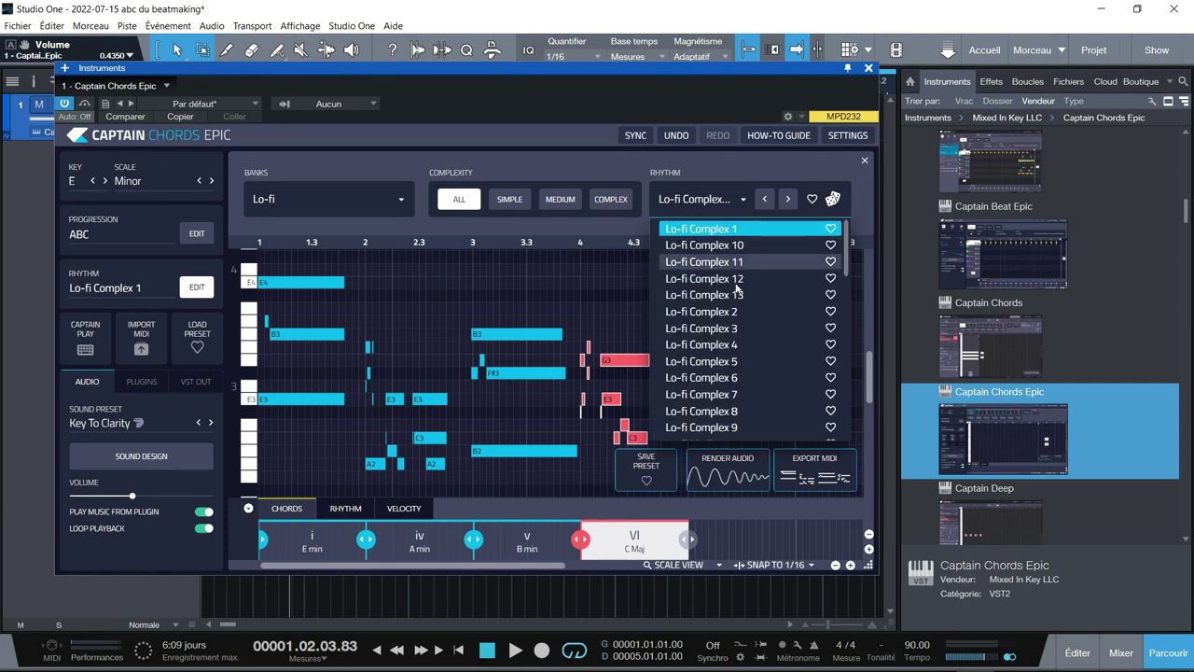
scroll(750, 350, down, 10)
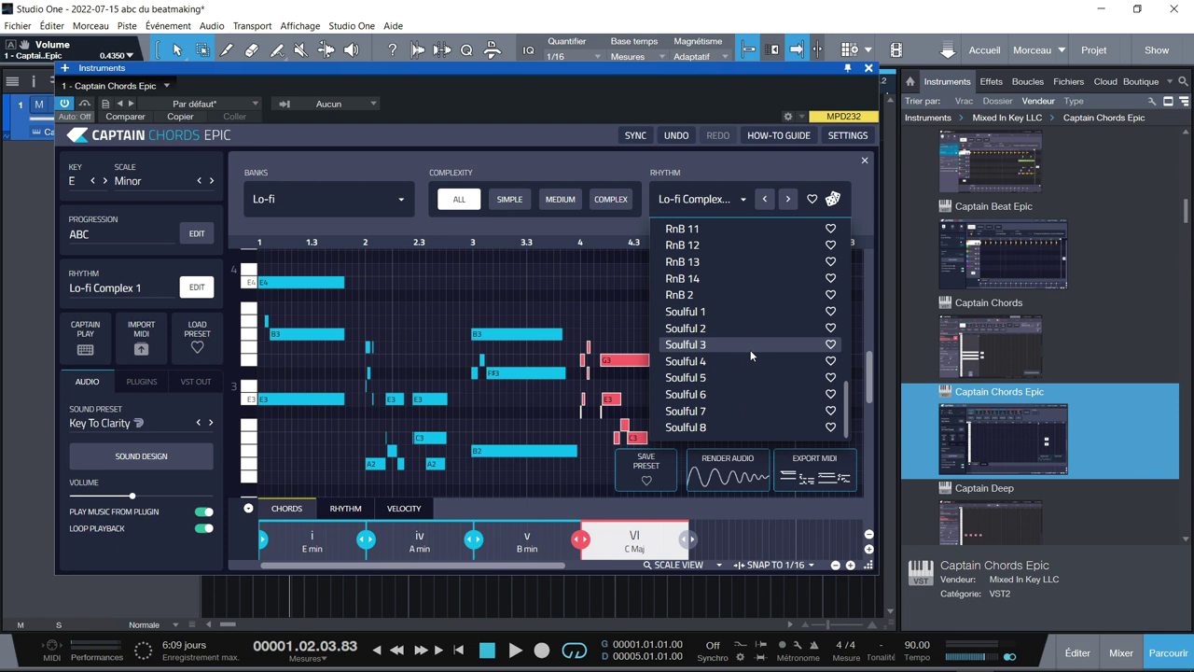
click(714, 311)
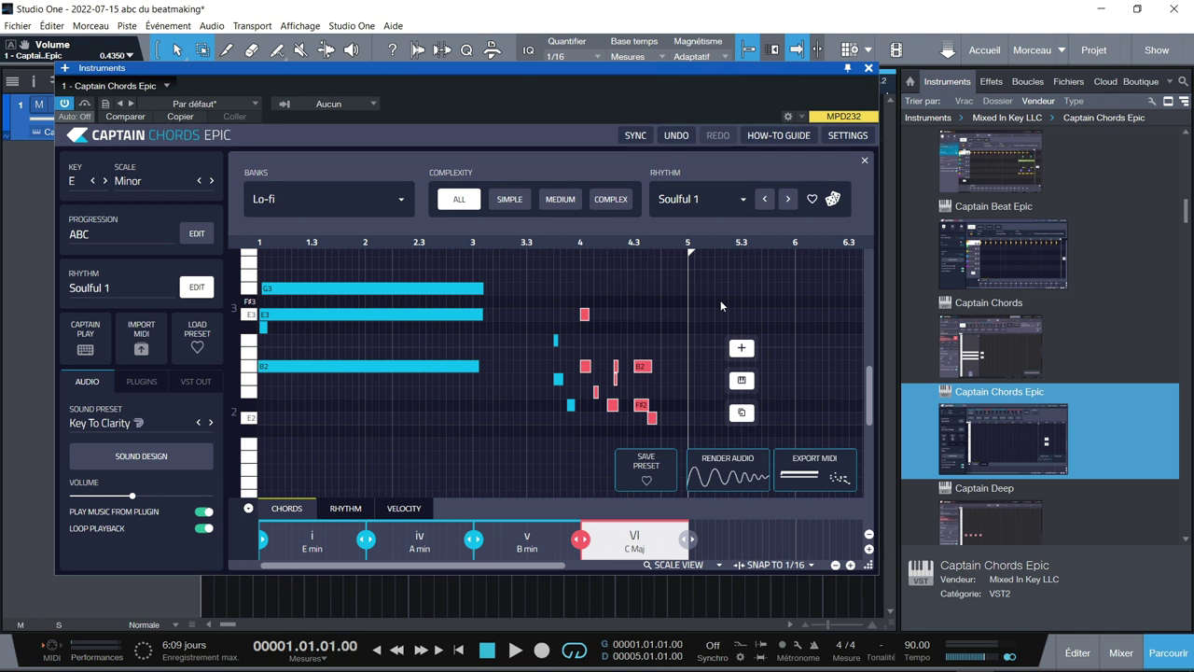
key(space)
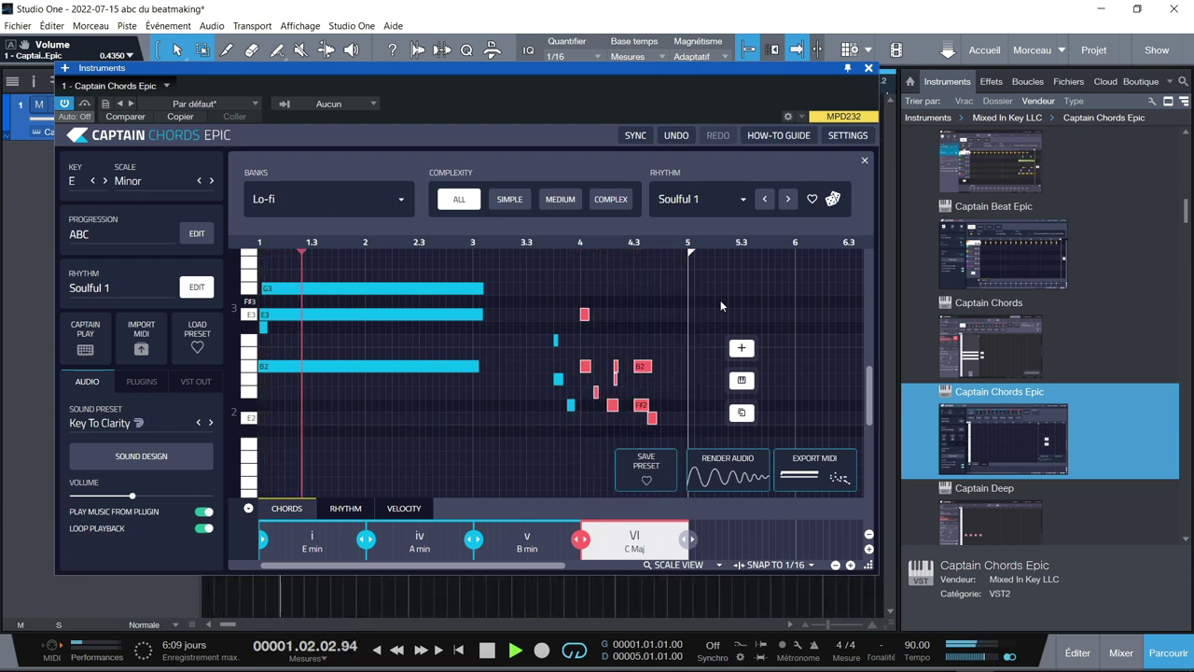
key(space)
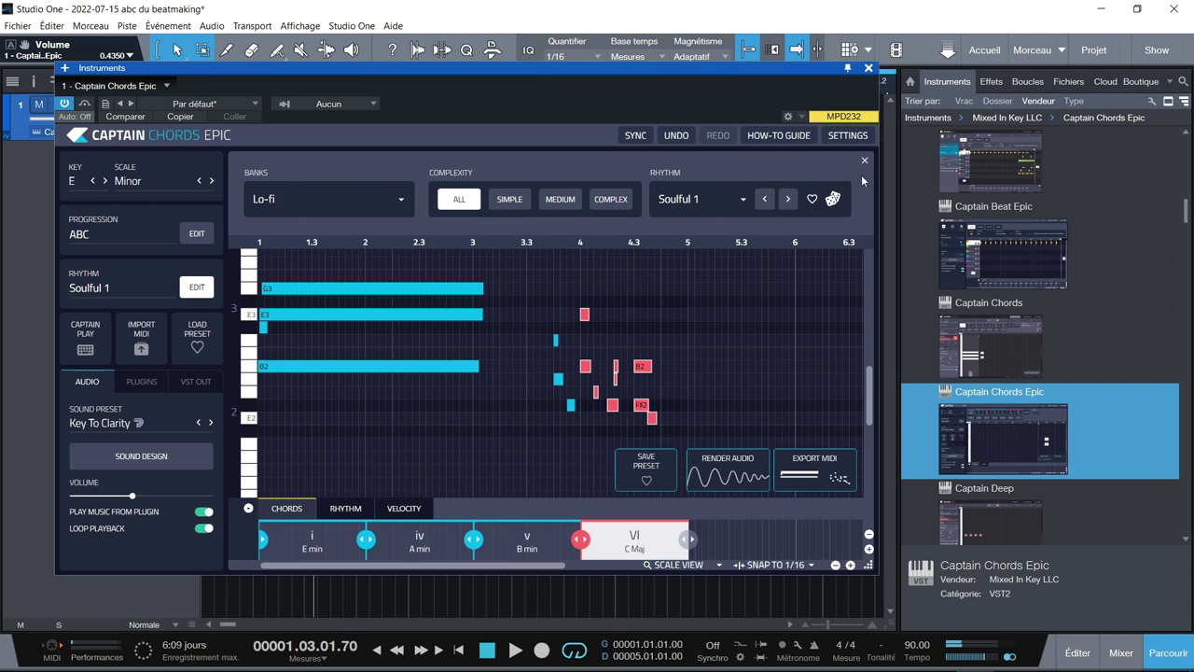
click(673, 138)
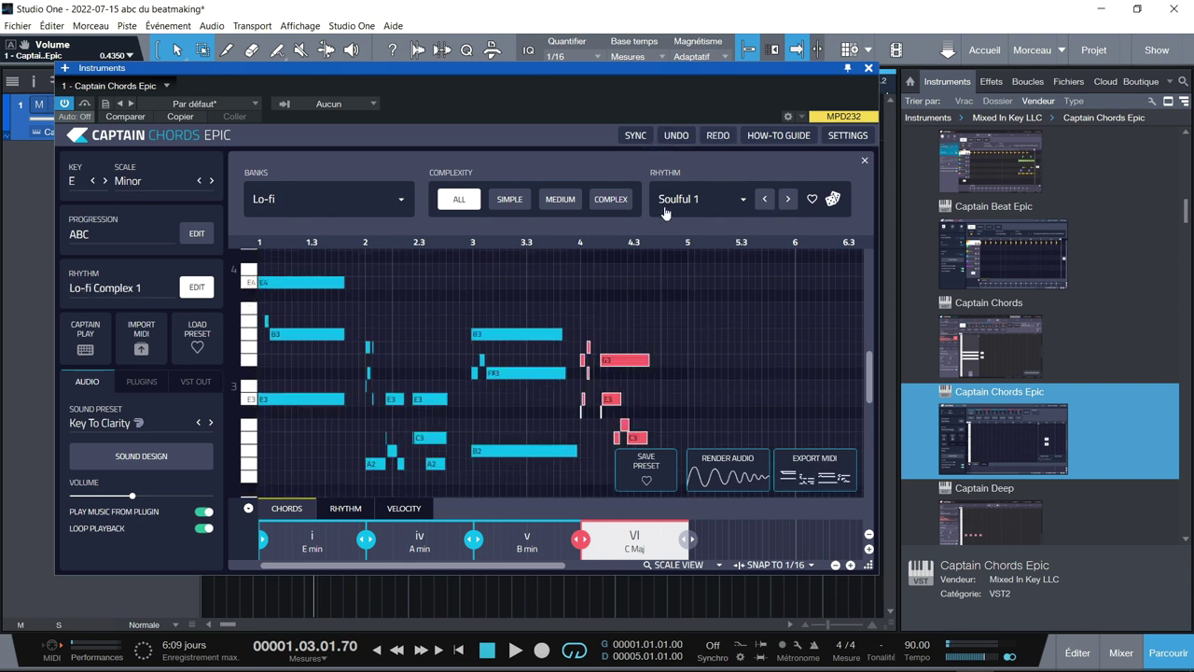
- Try the RnB 11 rhythm, play it, and undo the rhythm changes back to the abc rhythm
click(743, 202)
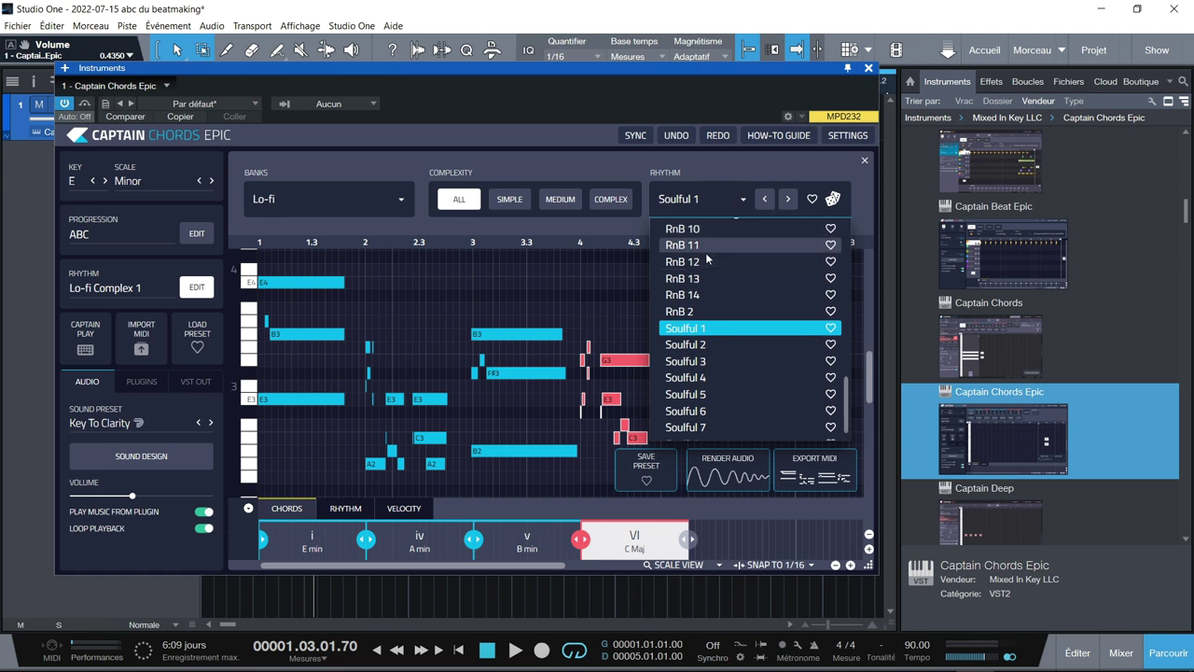
click(706, 250)
key(space)
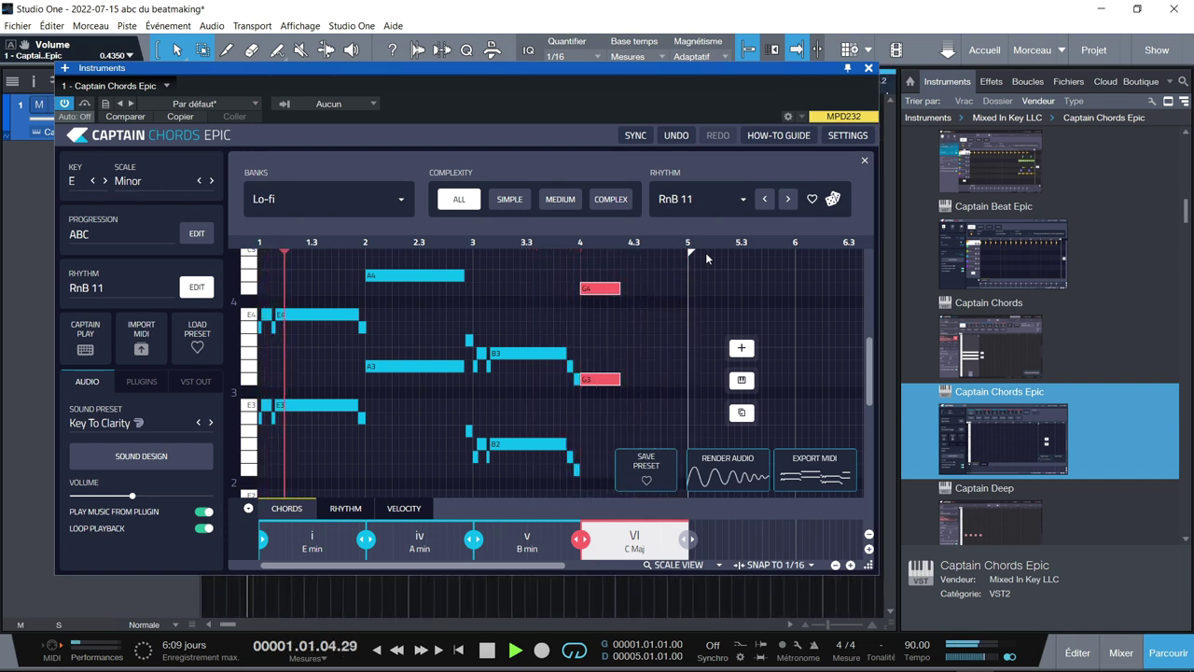
key(space)
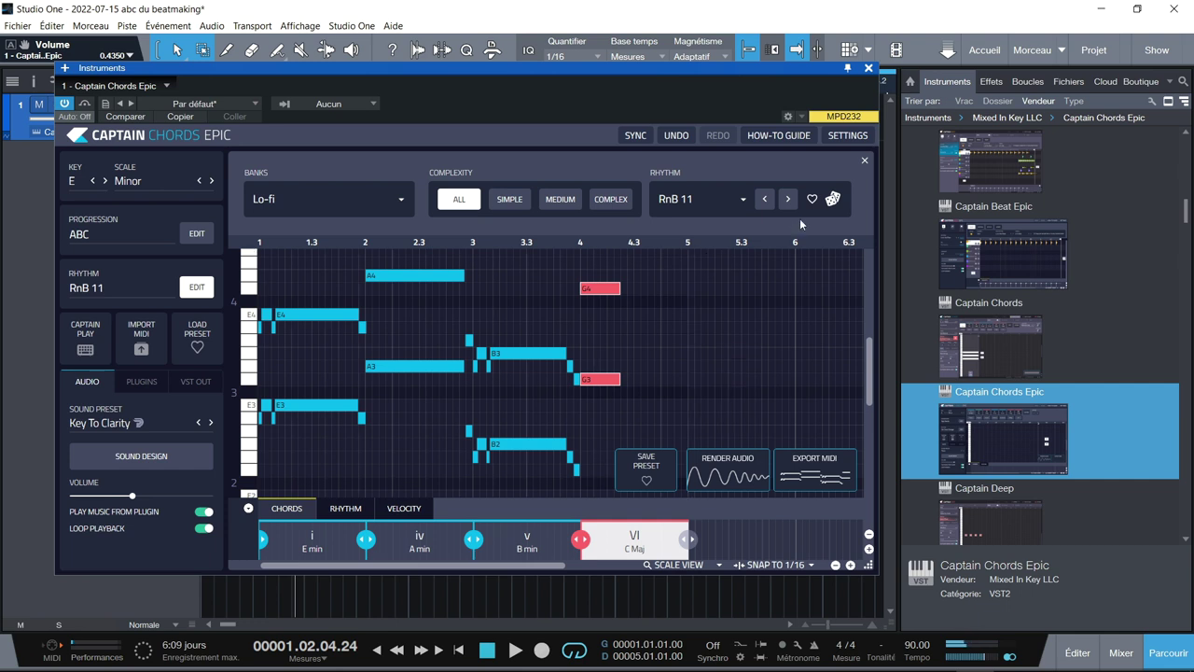
click(677, 138)
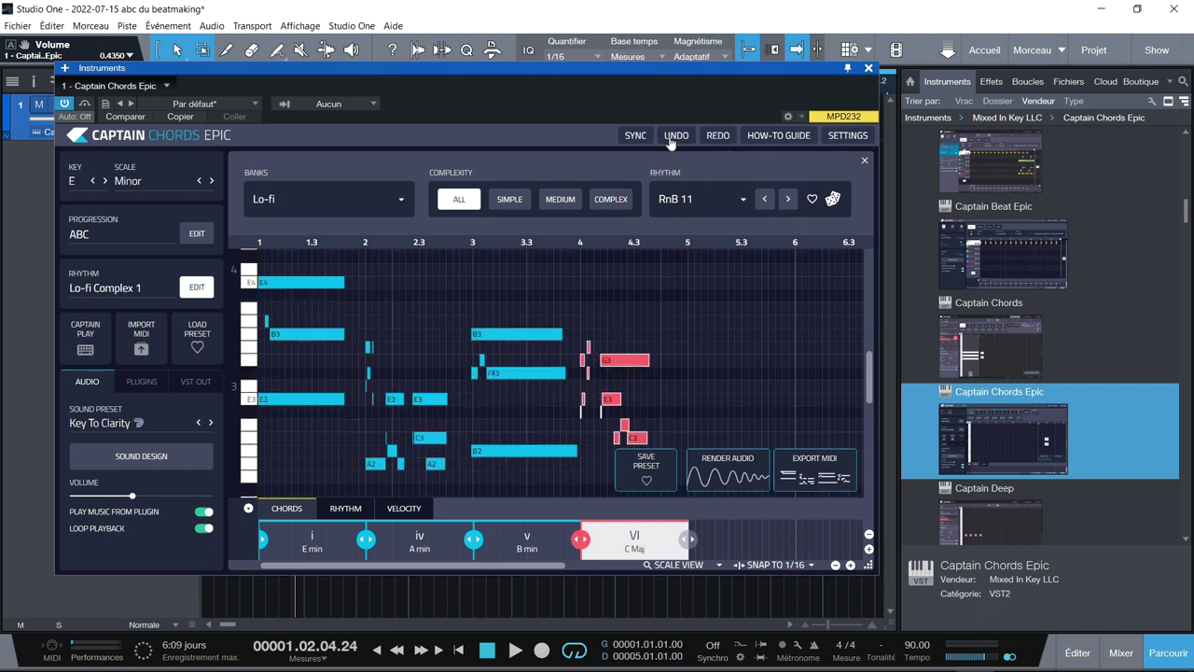
click(672, 138)
- Apply the Lo-fi Simple 1 rhythm to the progression and play it
click(741, 200)
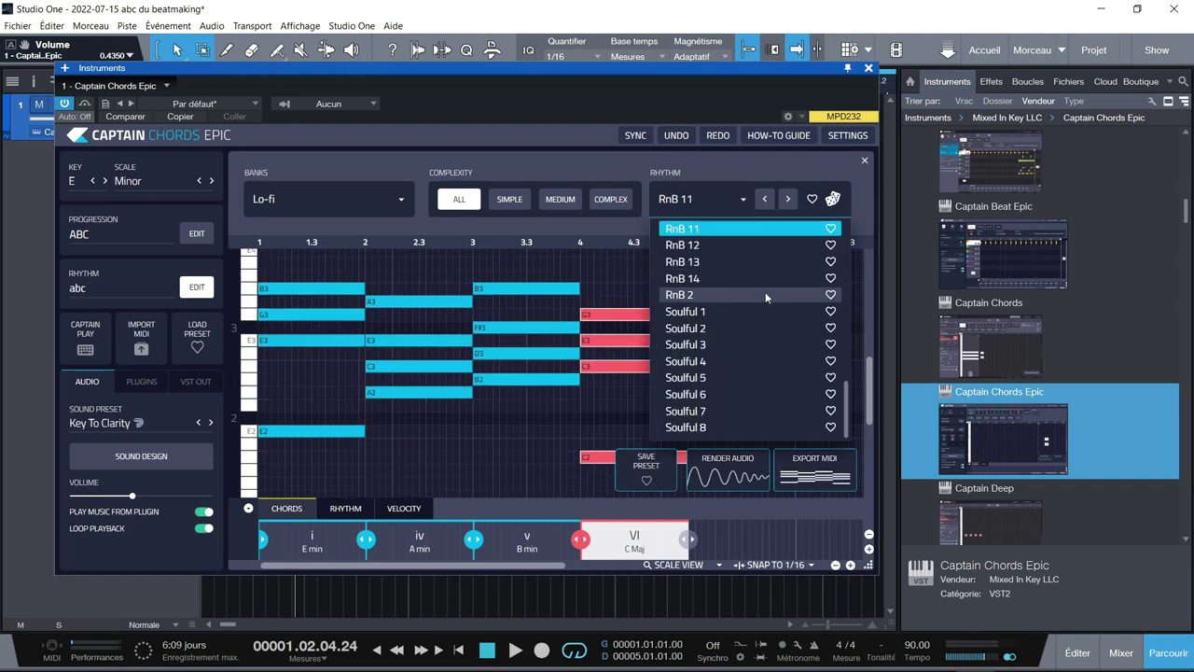
scroll(765, 294, up, 10)
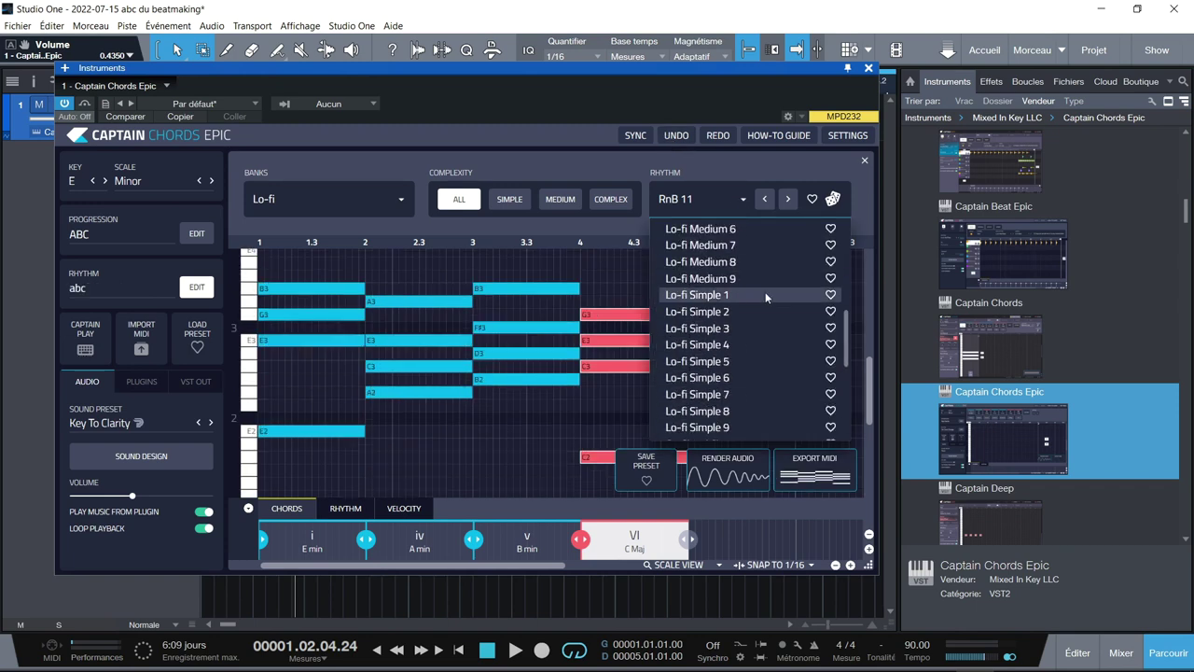
click(765, 295)
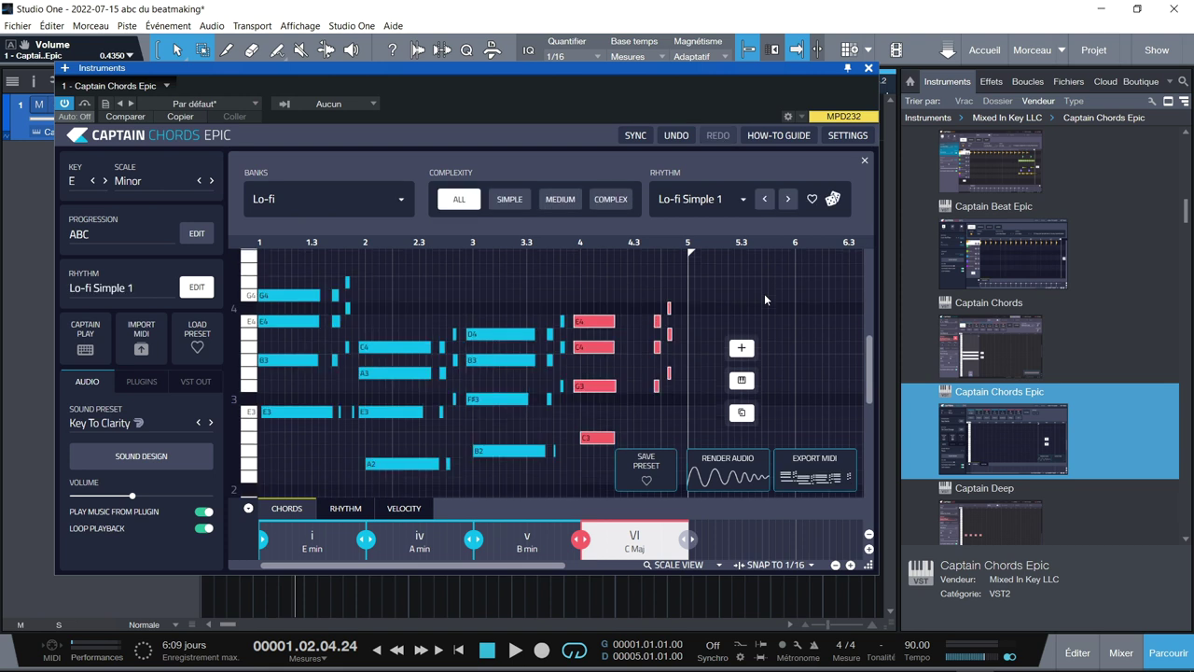
key(space)
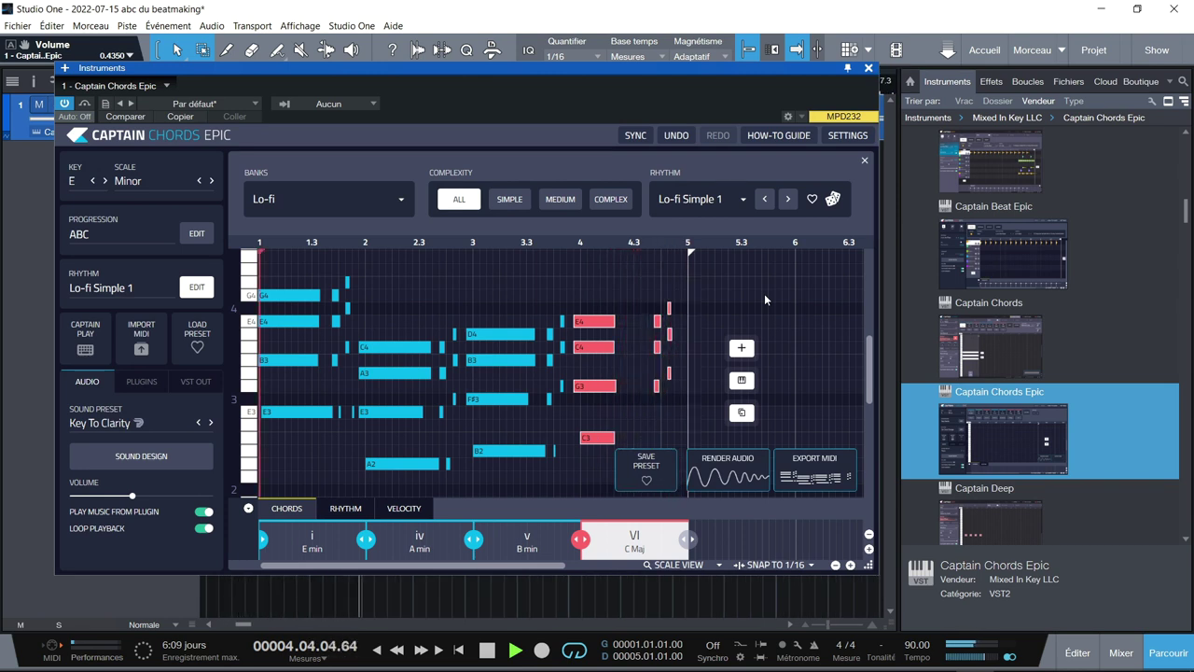
key(space)
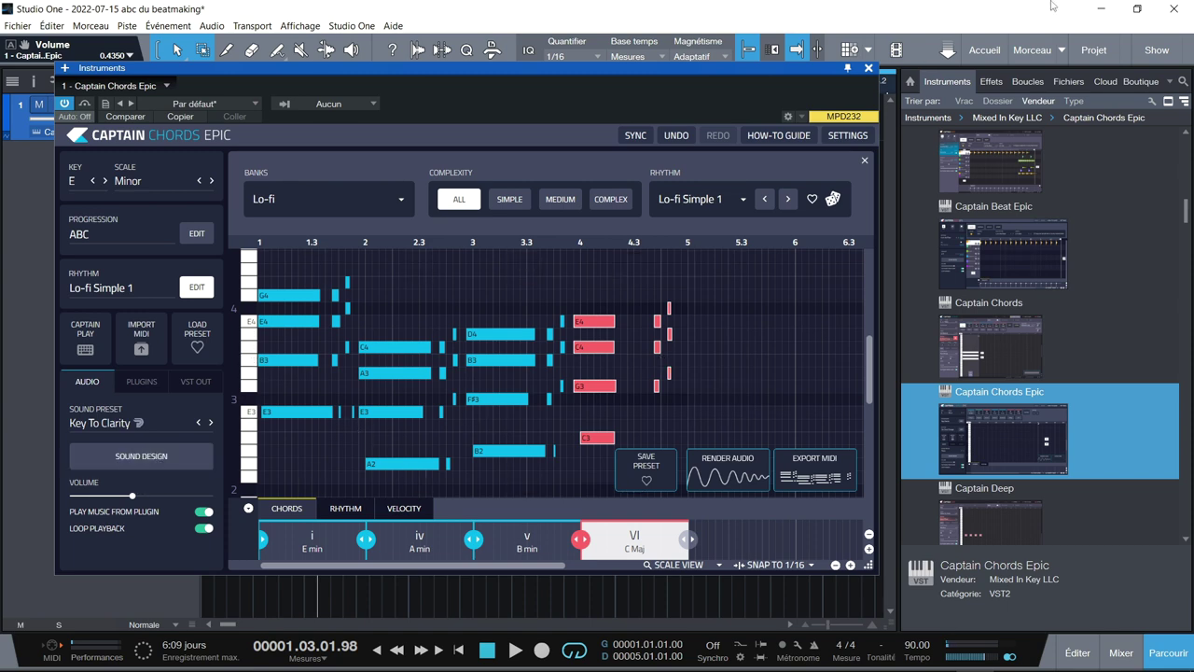
- Export the Lo-fi Simple 1 version as MIDI, place it at bar 10 on the Captain Chords Epic track, and close the plugin window
drag(789, 68, 396, 43)
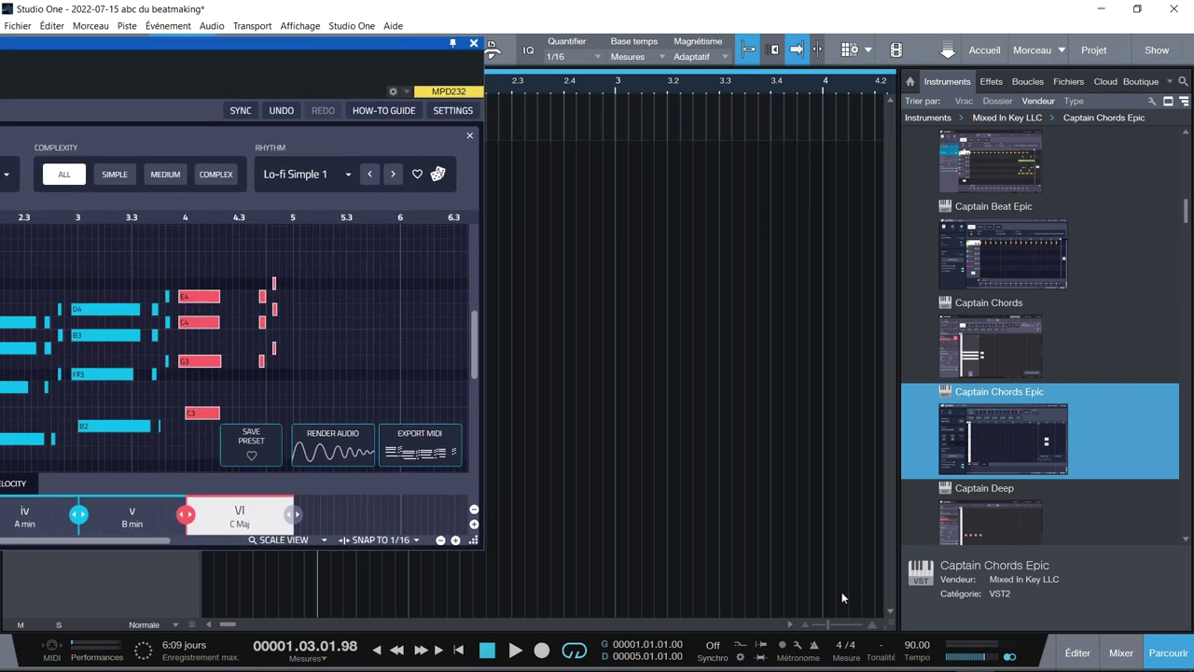
drag(821, 625, 819, 627)
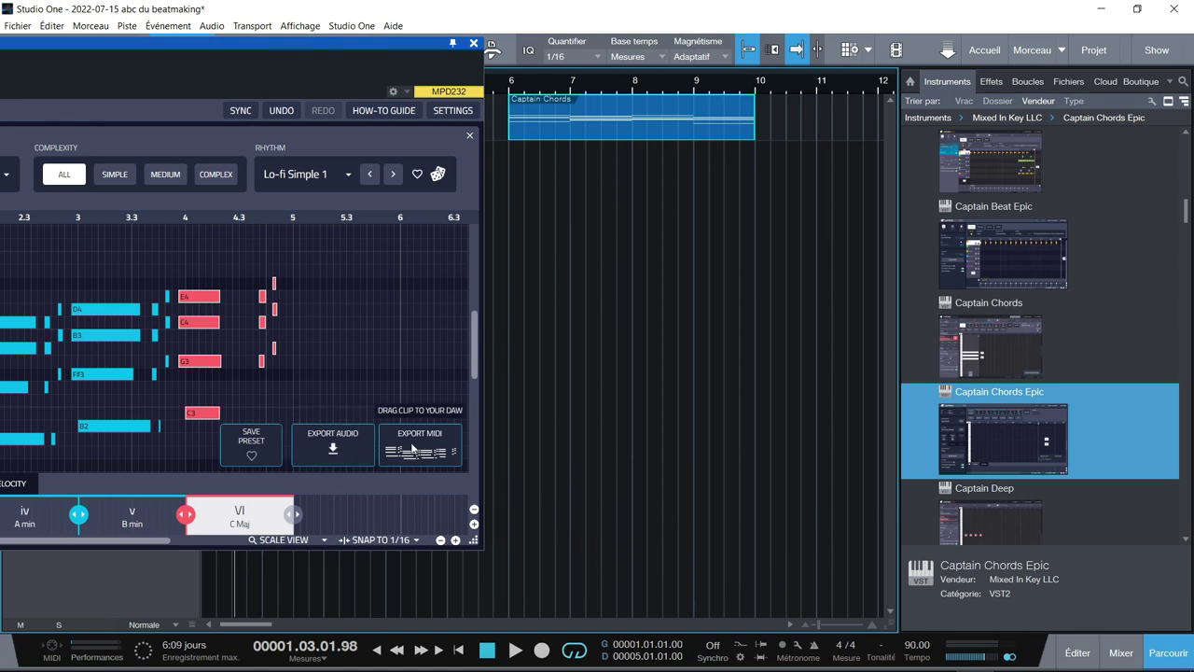
drag(412, 448, 533, 381)
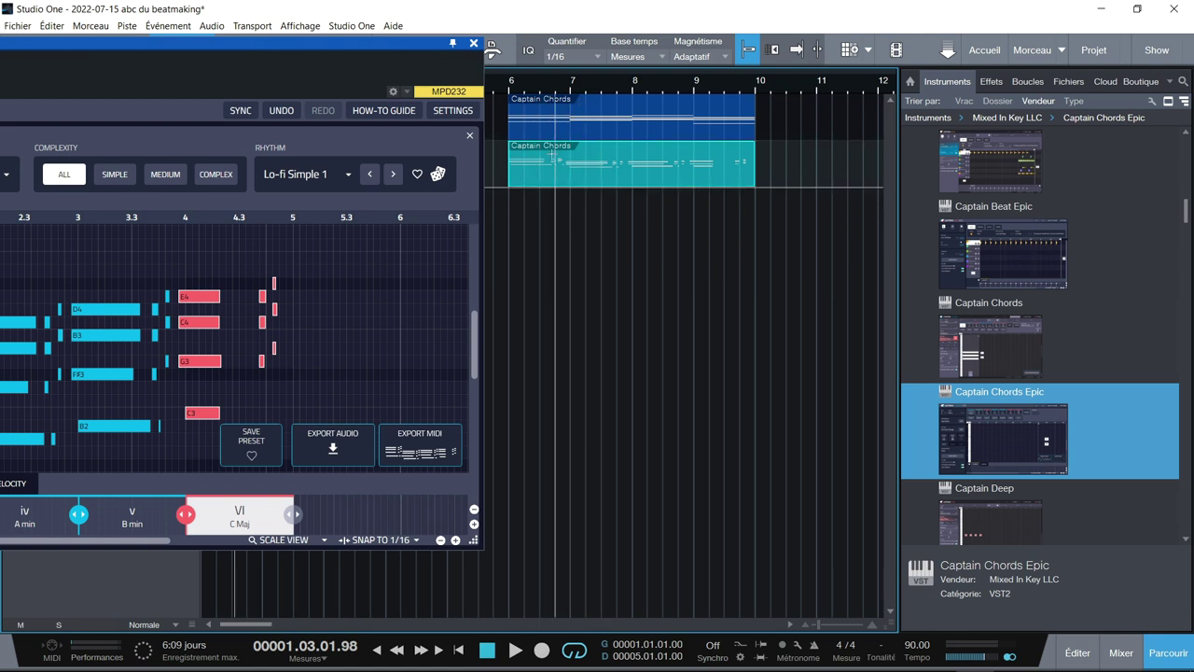
drag(395, 45, 798, 68)
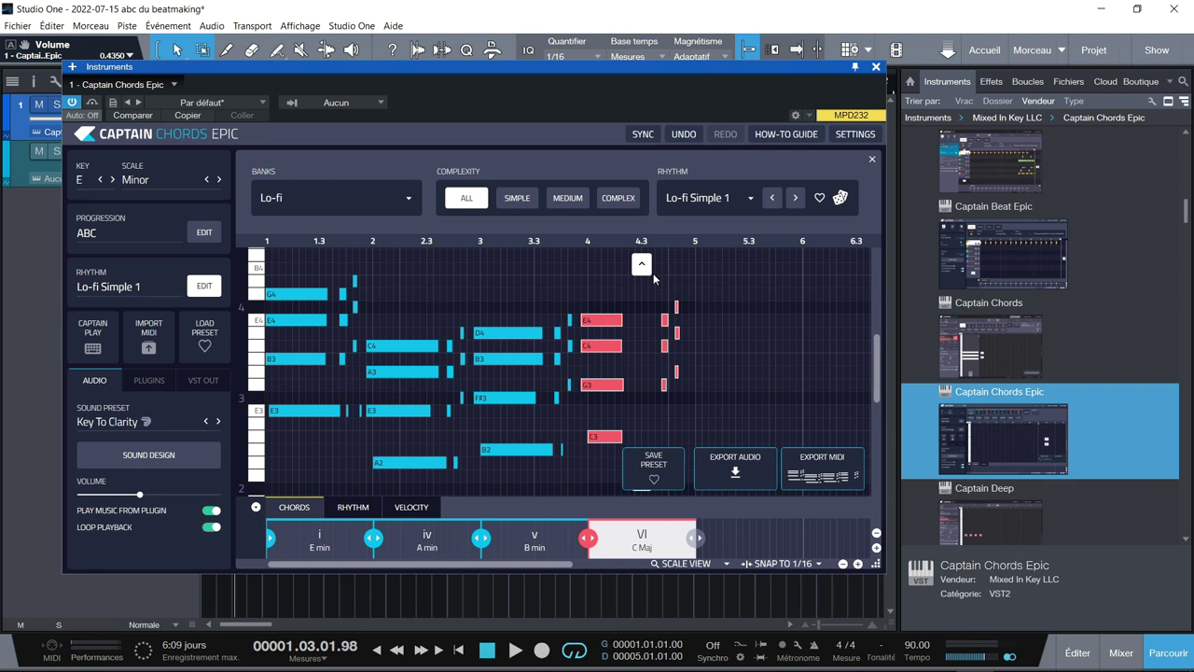
mouse_move(776, 255)
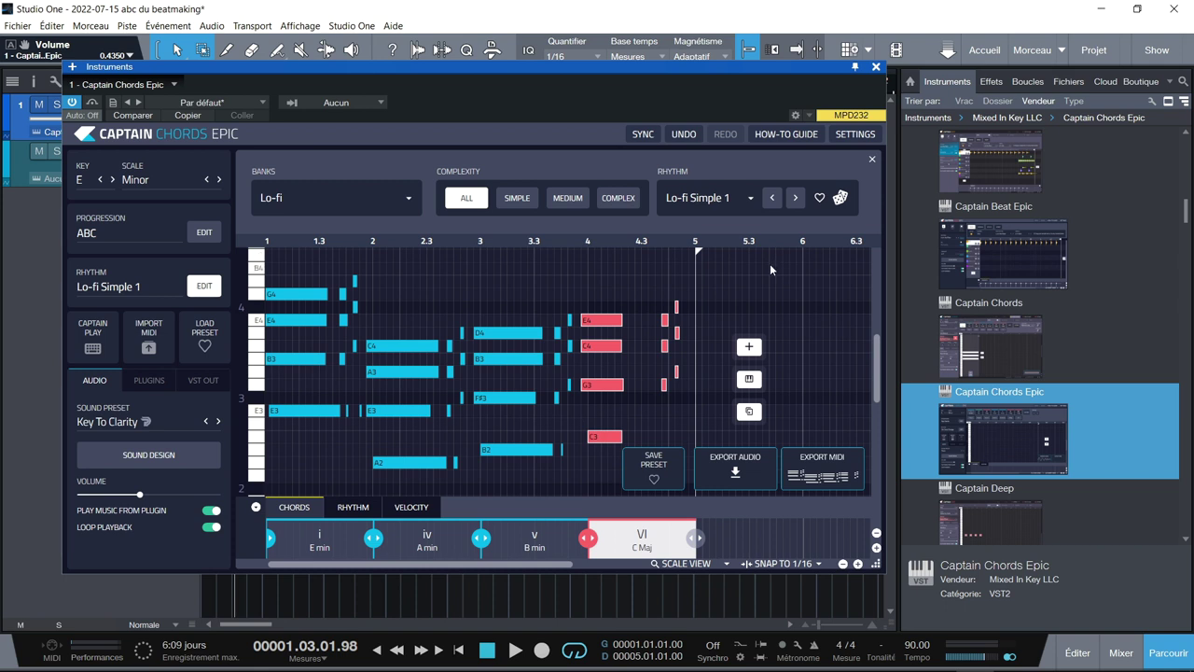
mouse_move(448, 330)
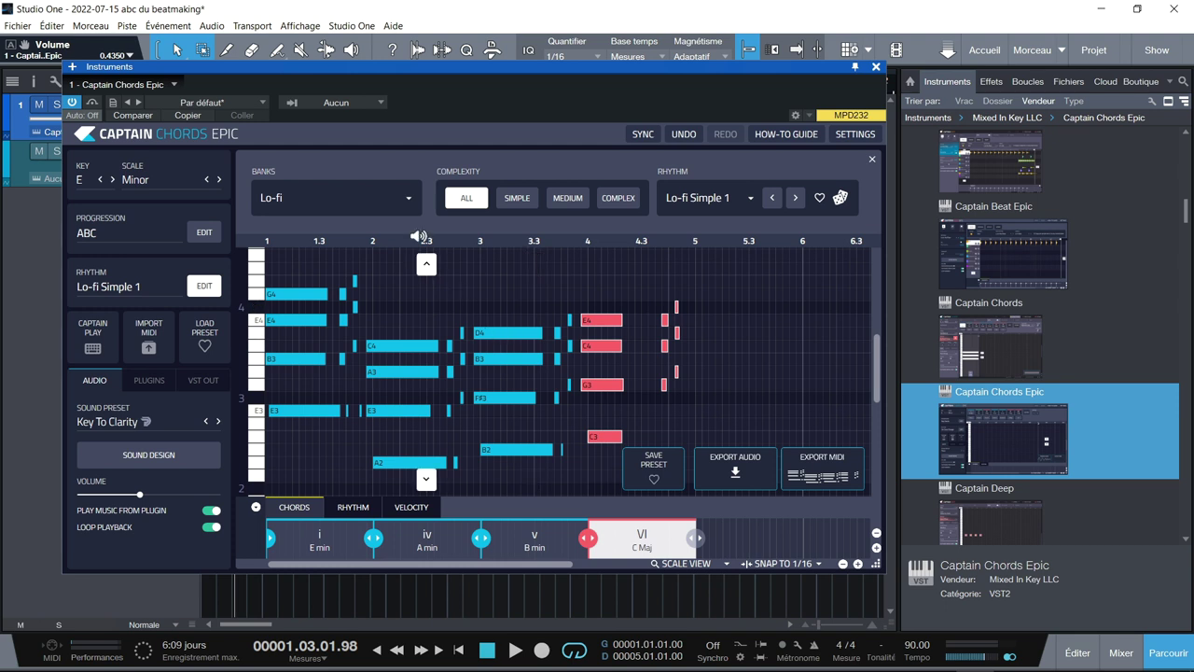
click(875, 67)
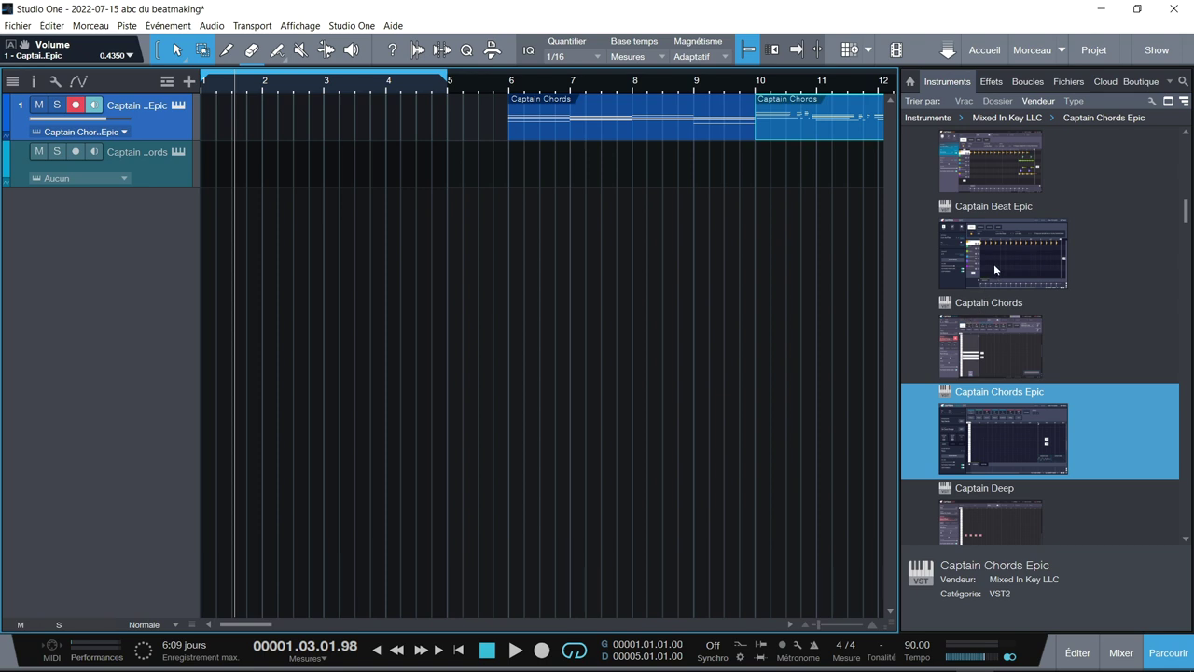
- Add Captain Beat Epic on a new instrument track and open its drum pattern library
drag(993, 263, 245, 377)
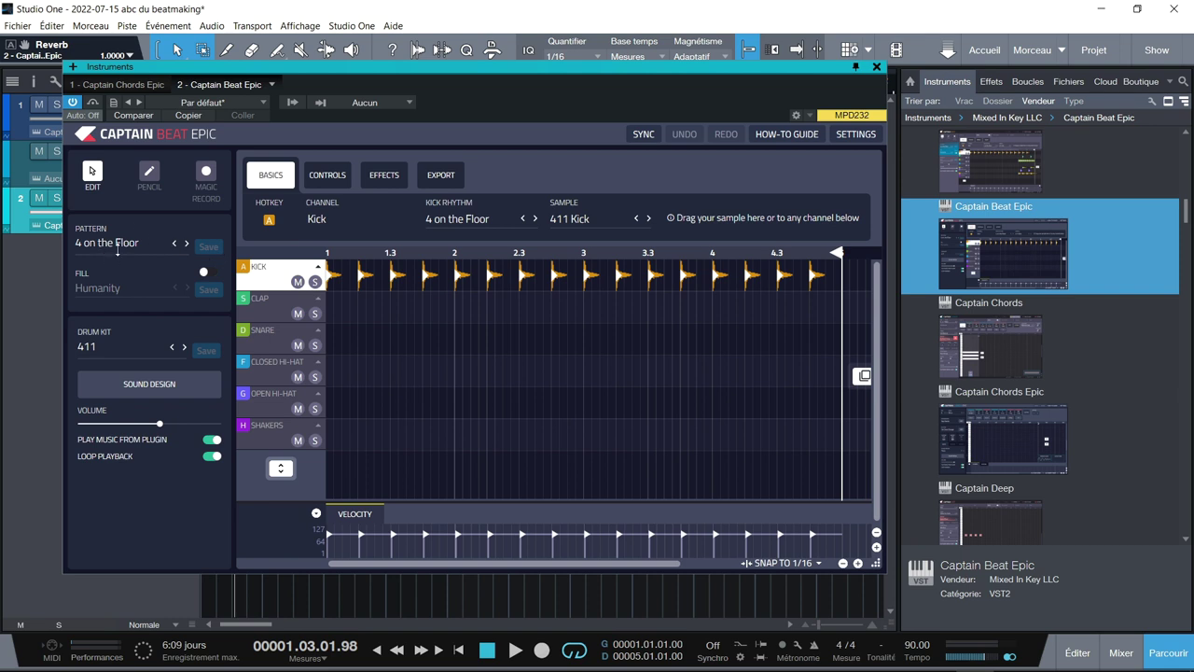
click(117, 245)
drag(224, 270, 228, 241)
click(101, 313)
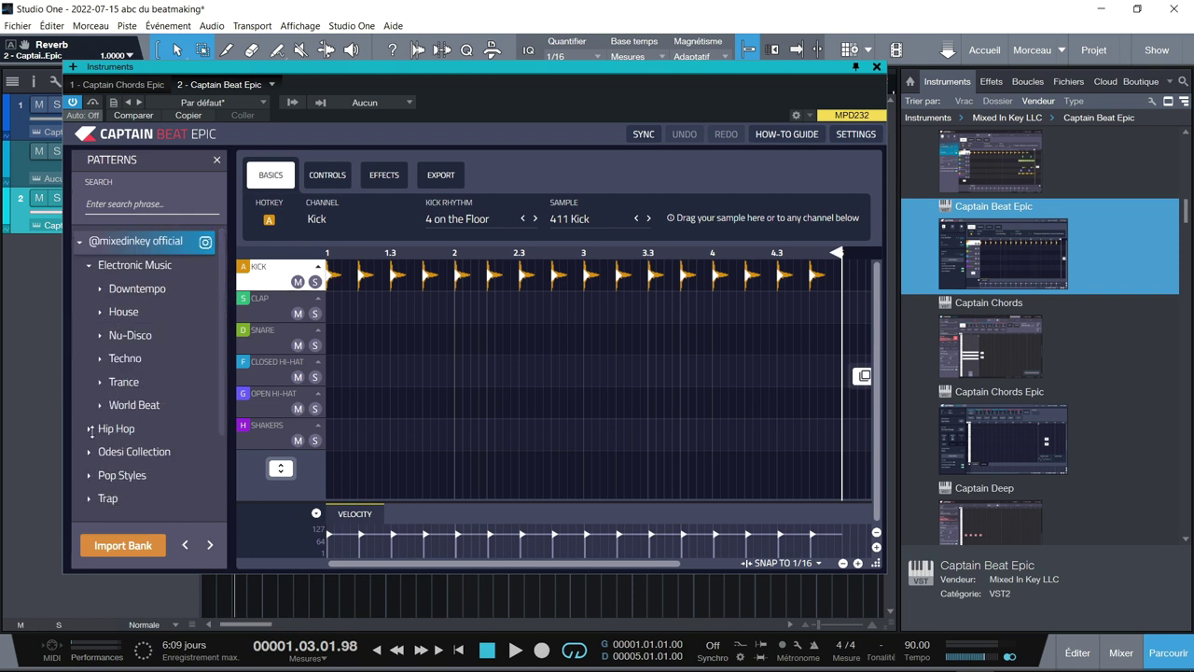
- Load the In The Flow 90 pattern from the Hip Hop 81 - 90 Bpm category and play it
click(89, 429)
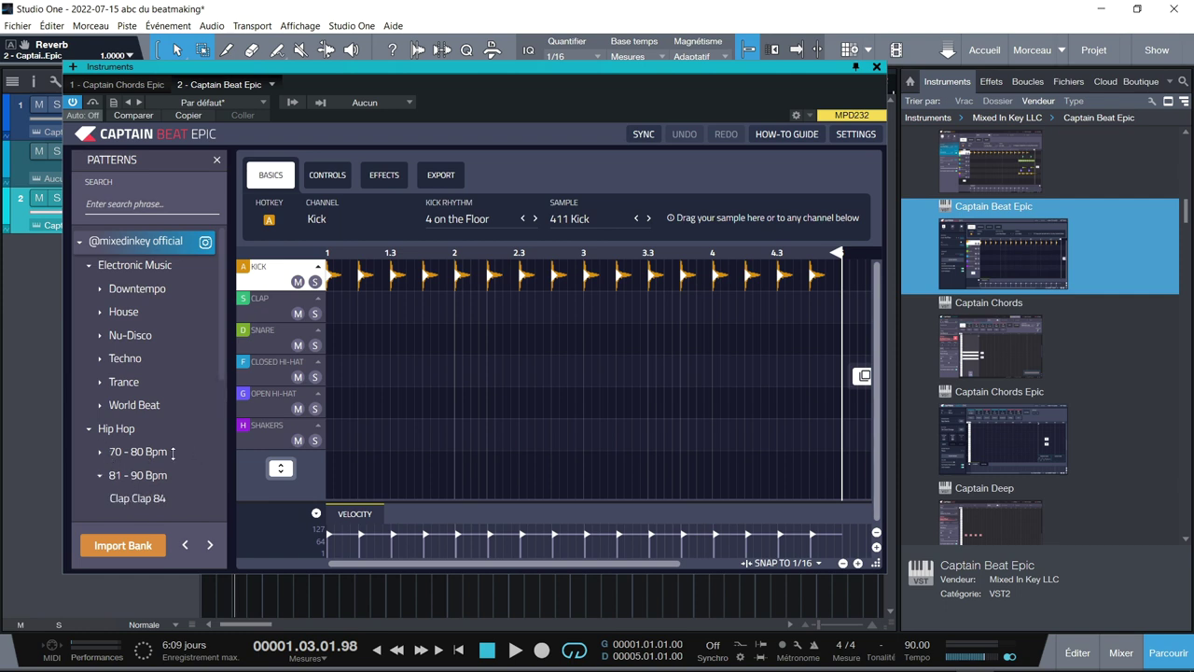
scroll(173, 452, down, 3)
click(100, 363)
click(100, 363)
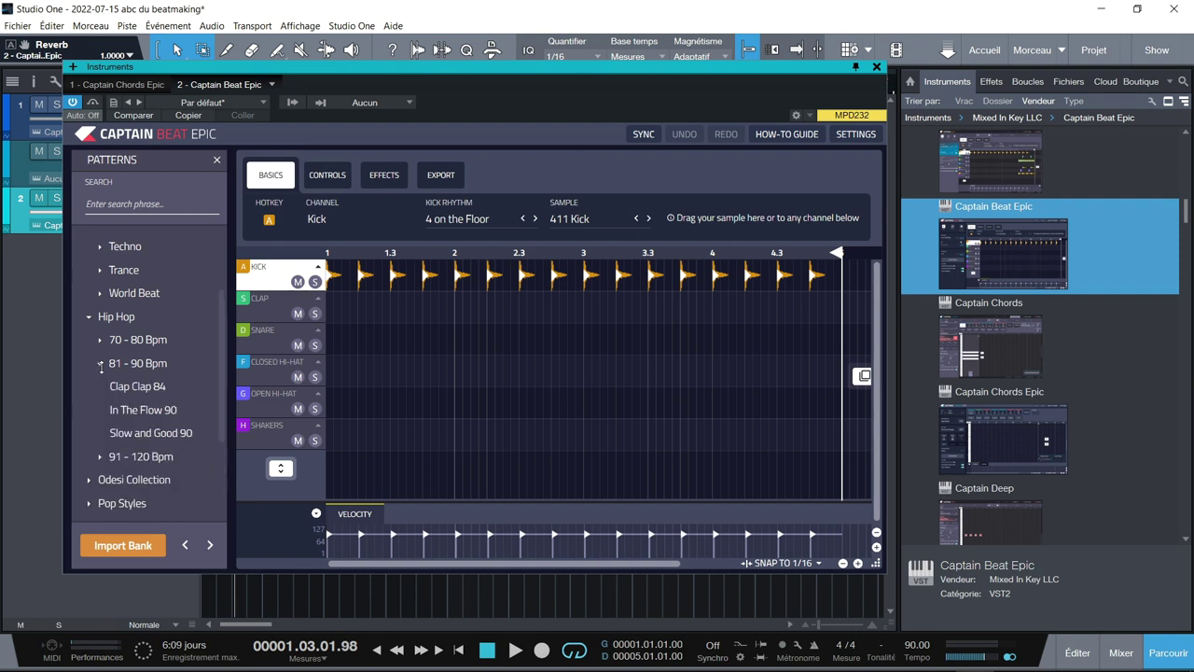
click(140, 409)
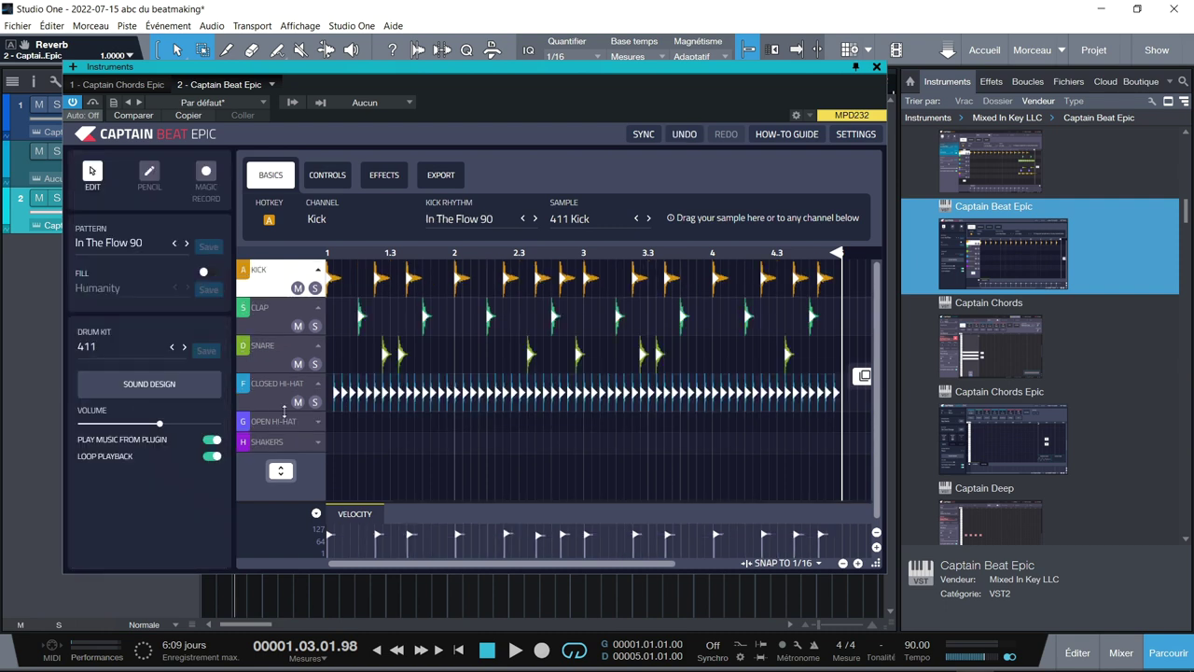
key(space)
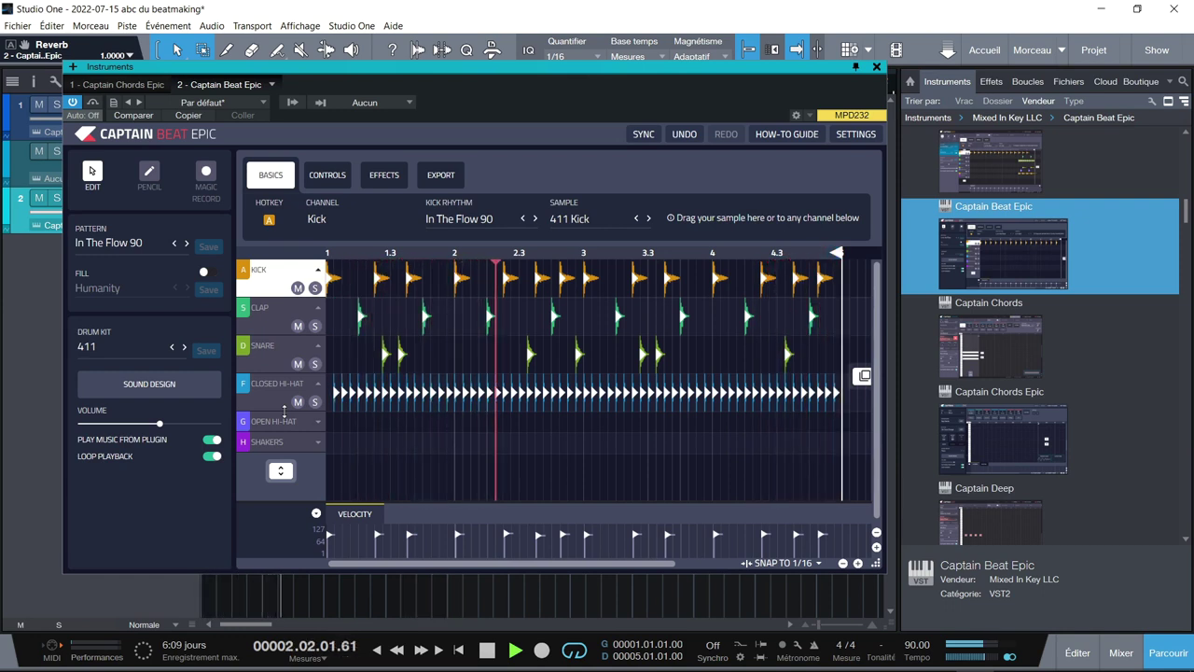
key(space)
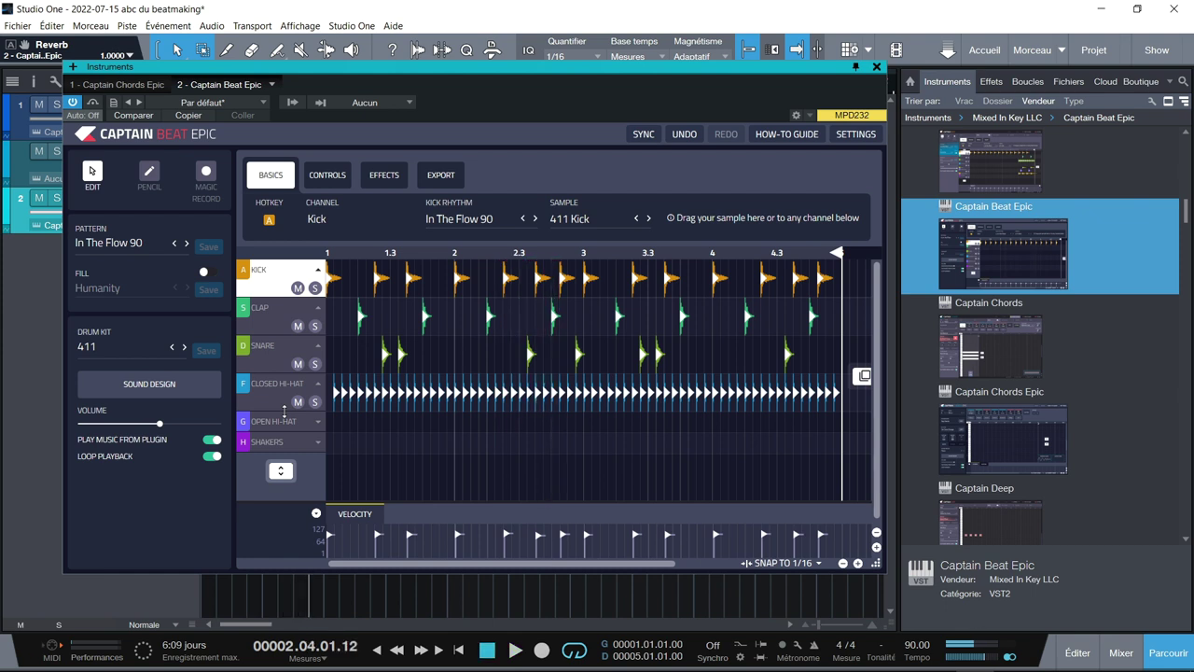
- Browse the drum kit library, including the Old School, After Hours, Chart Toppers, Classic Favorites and Club Collection categories
click(146, 346)
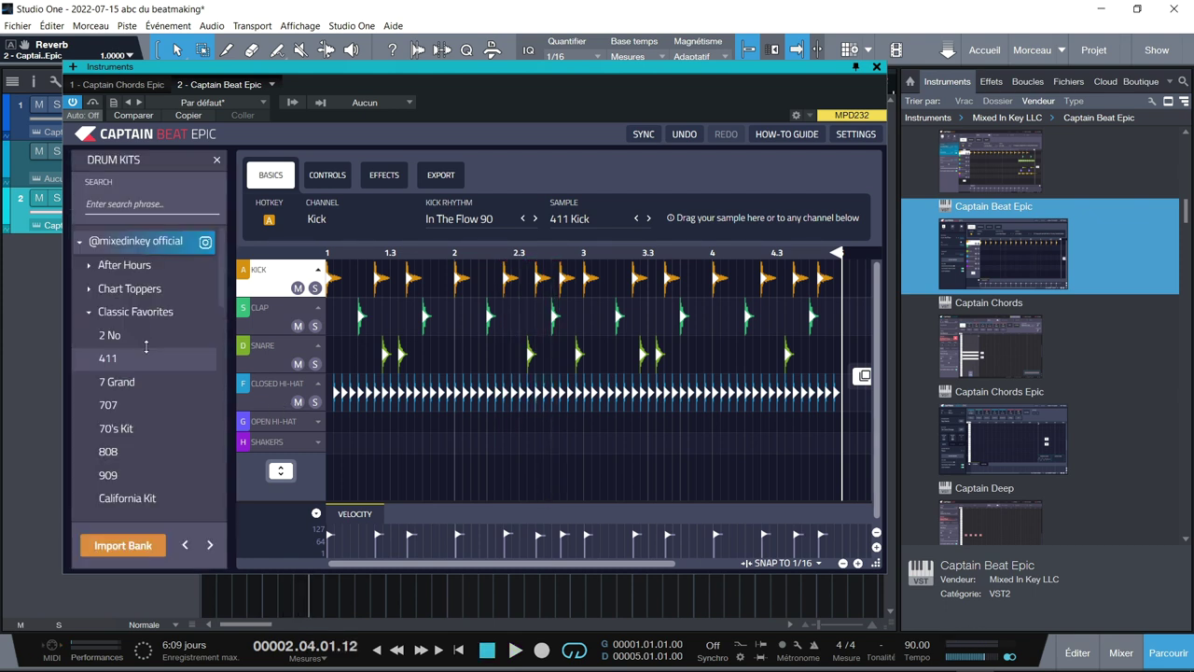
click(91, 312)
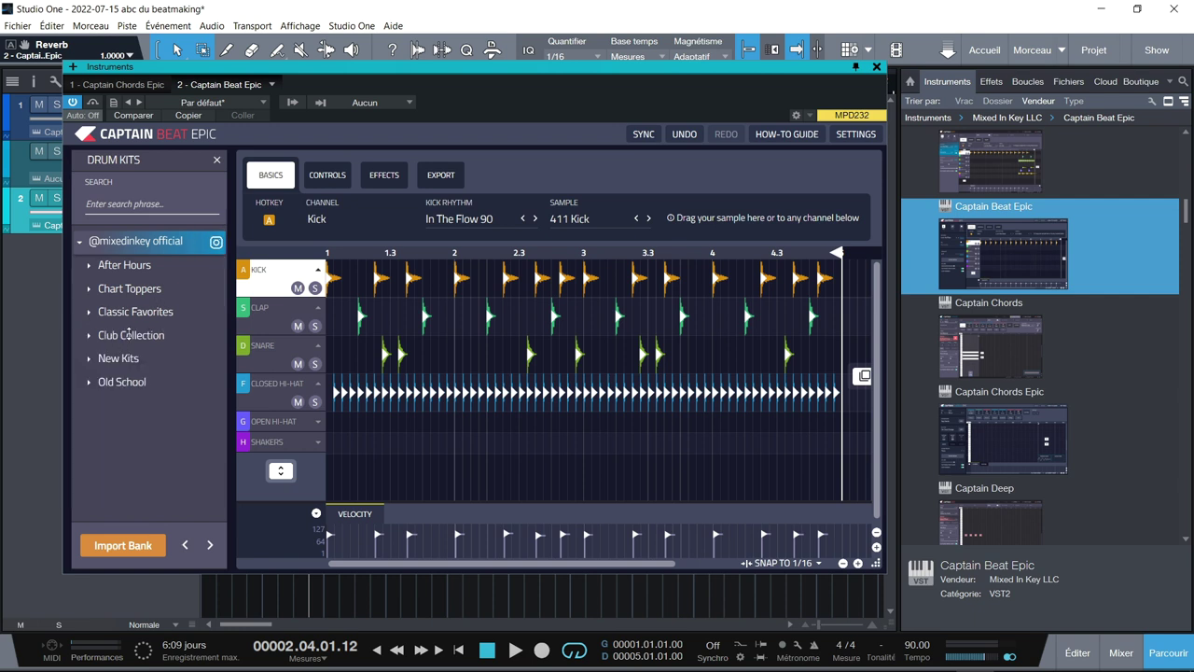
click(87, 383)
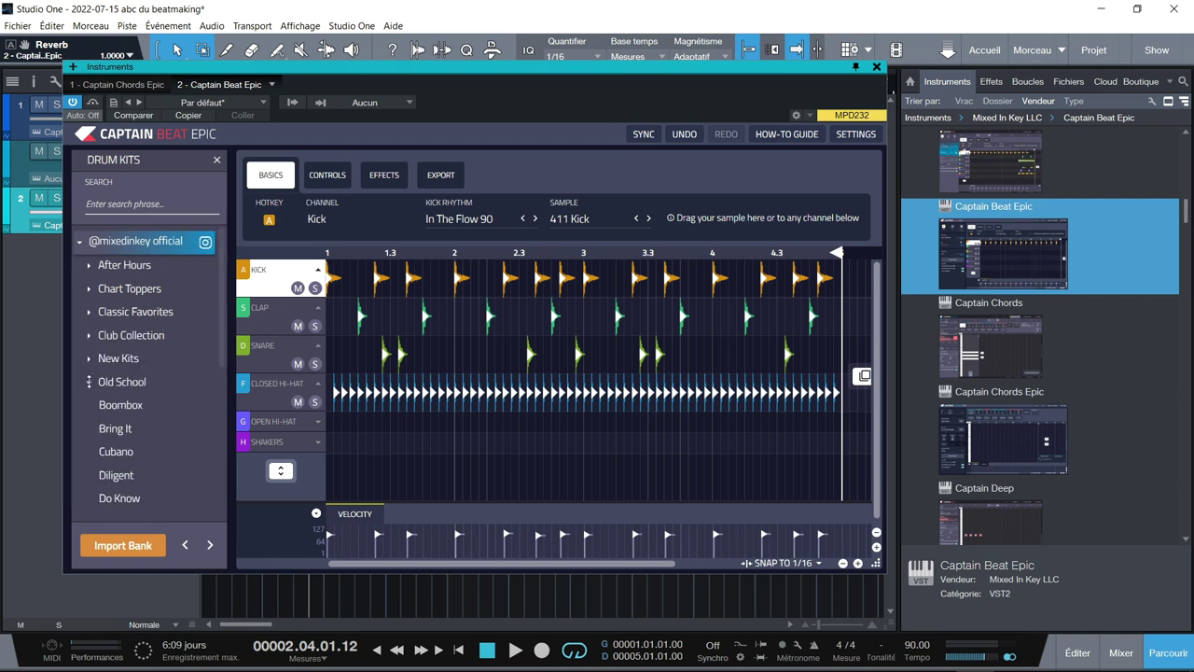
drag(224, 343, 99, 264)
click(94, 265)
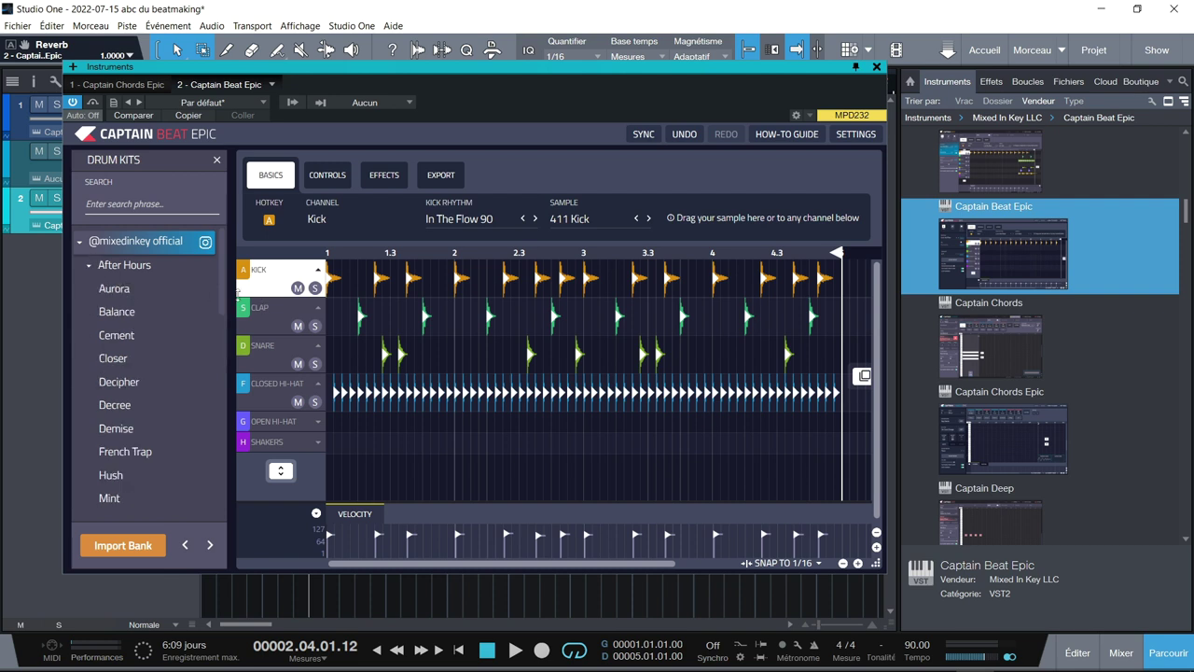
drag(222, 284, 236, 348)
click(89, 402)
scroll(76, 403, down, 4)
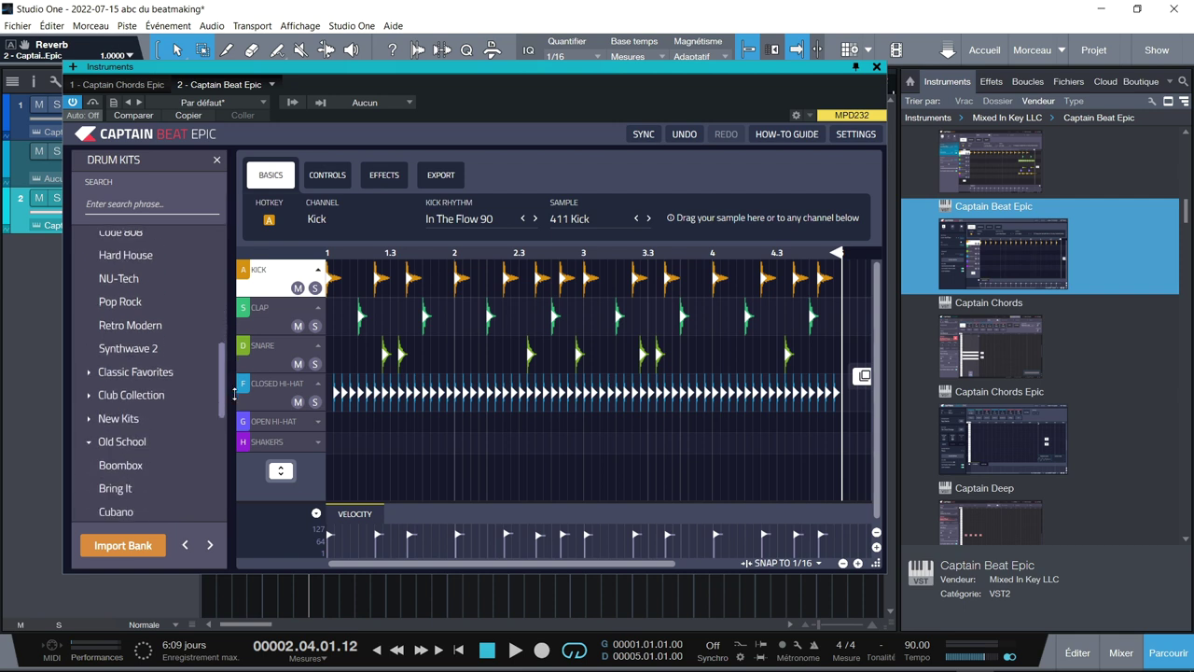
scroll(76, 403, down, 8)
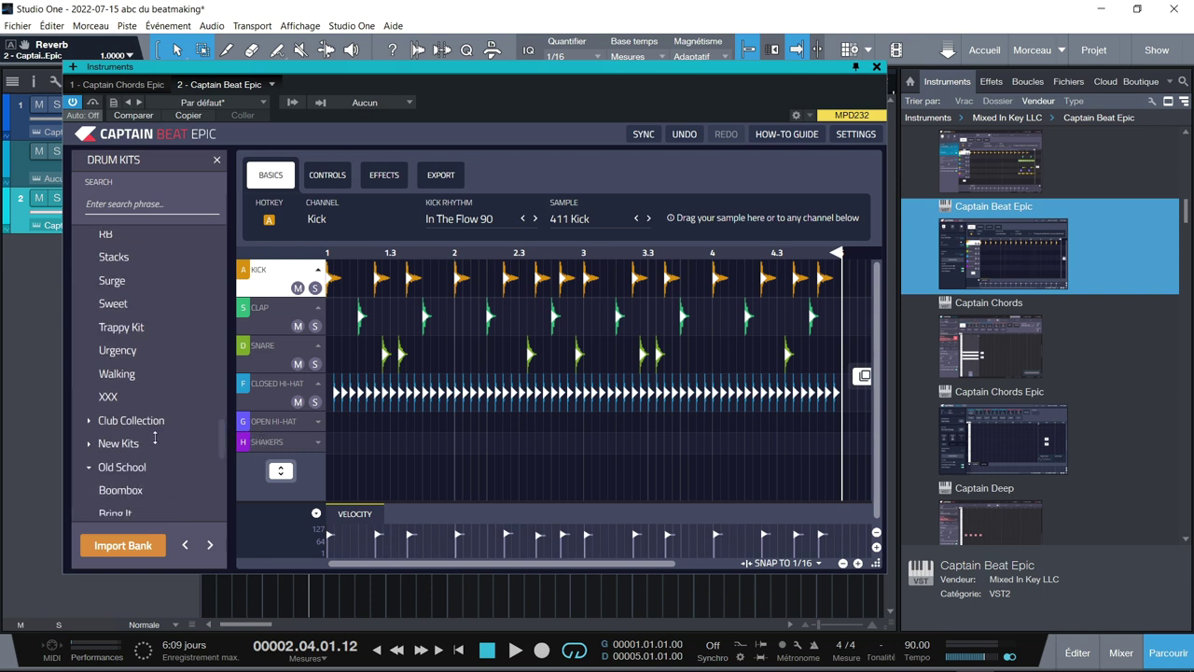
scroll(203, 420, down, 10)
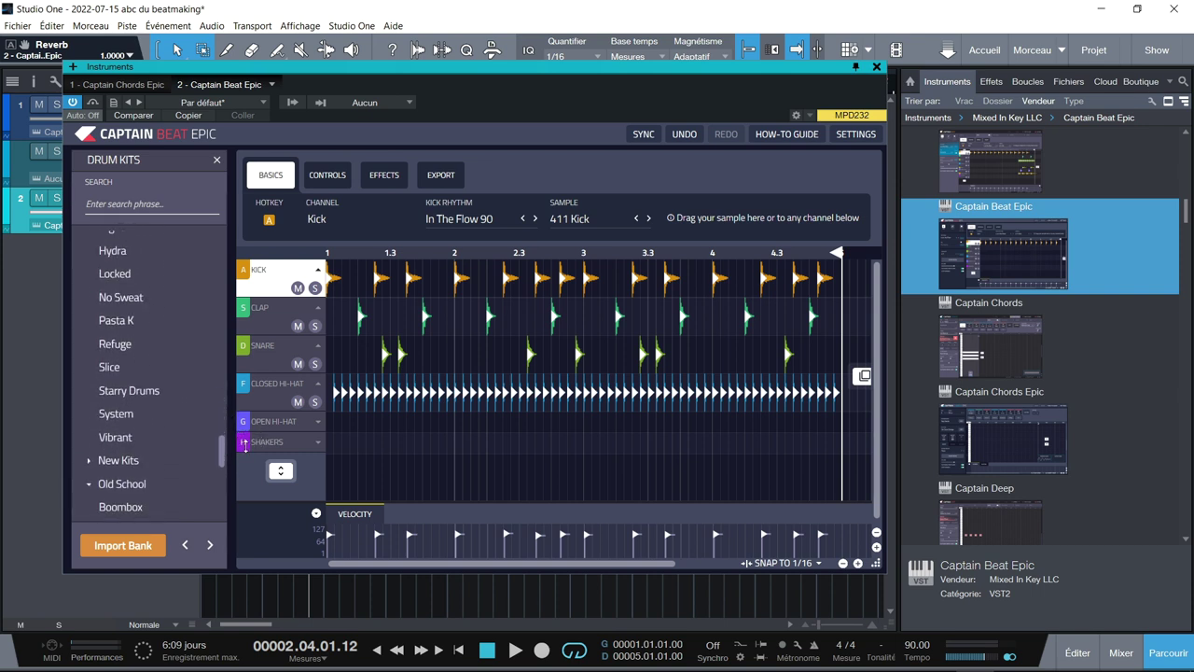
- Load the Boom Bap drum kit from the New Kits category and play the pattern with it
click(90, 412)
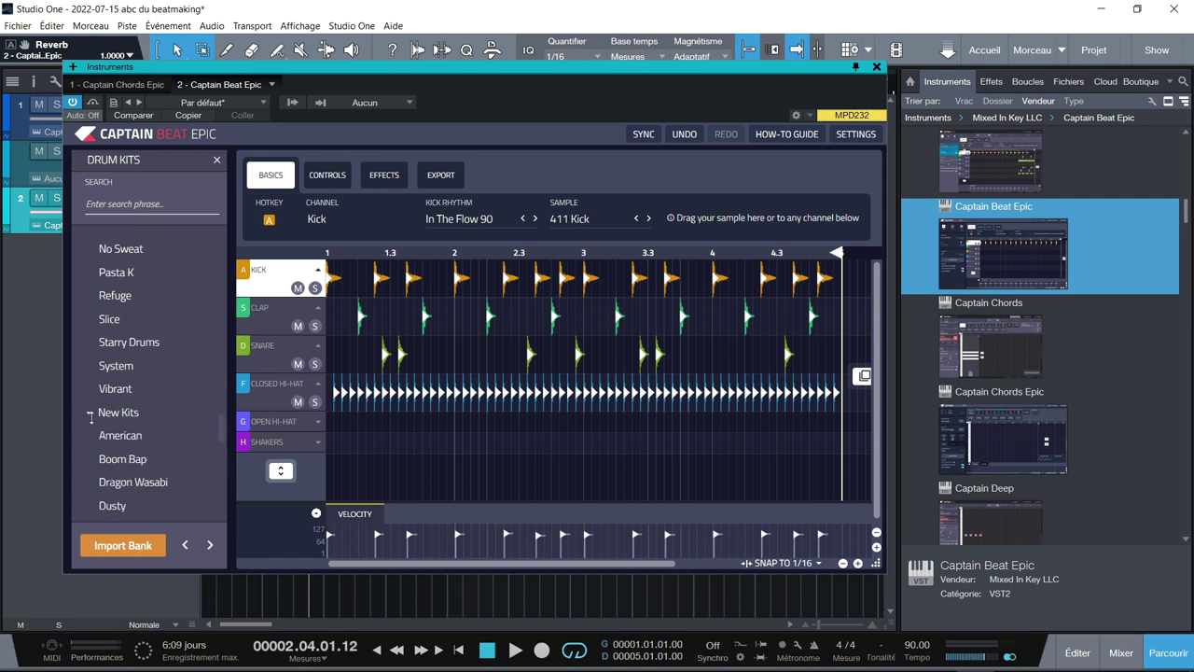
scroll(217, 431, down, 4)
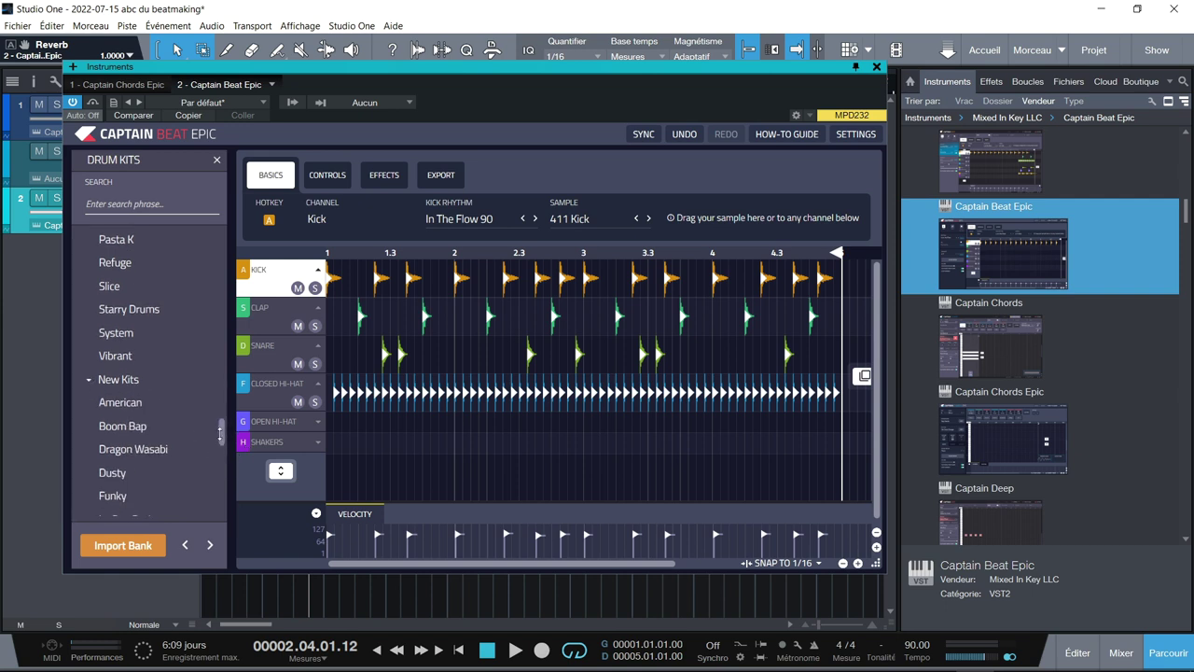
click(114, 370)
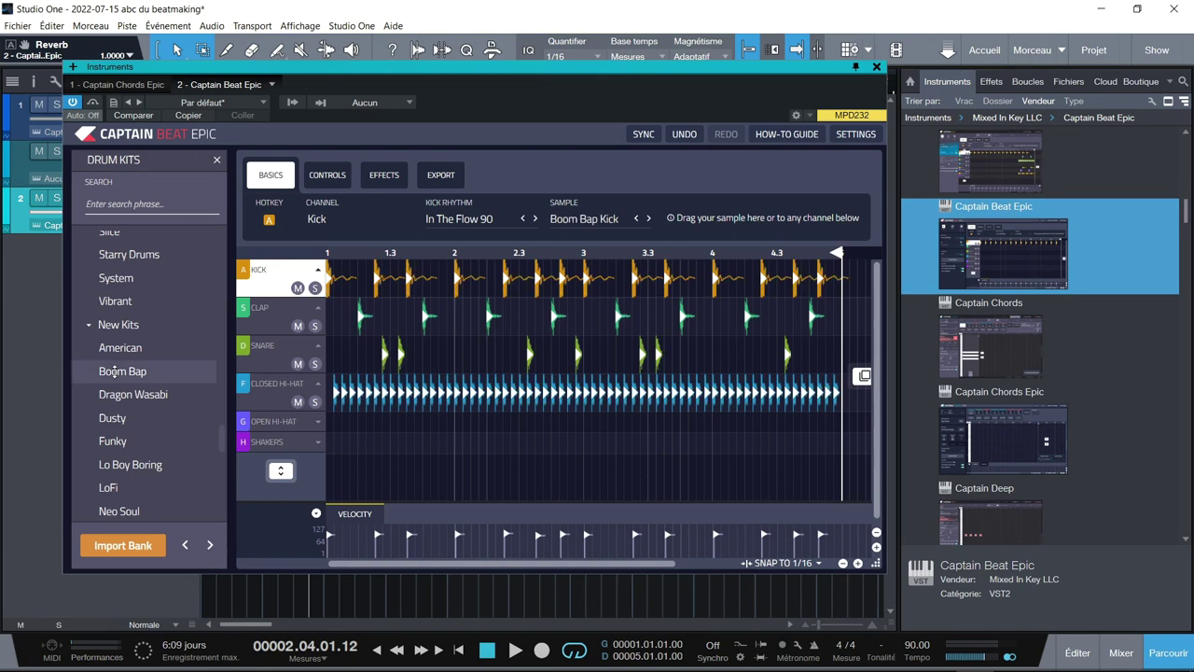
click(113, 370)
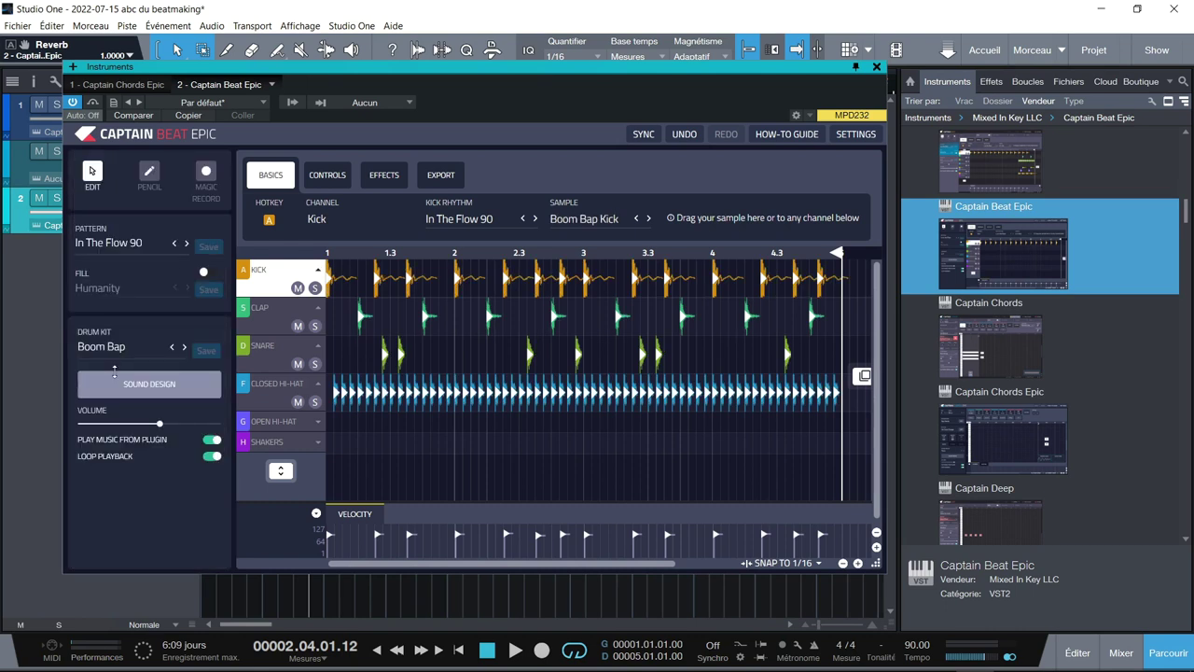
key(space)
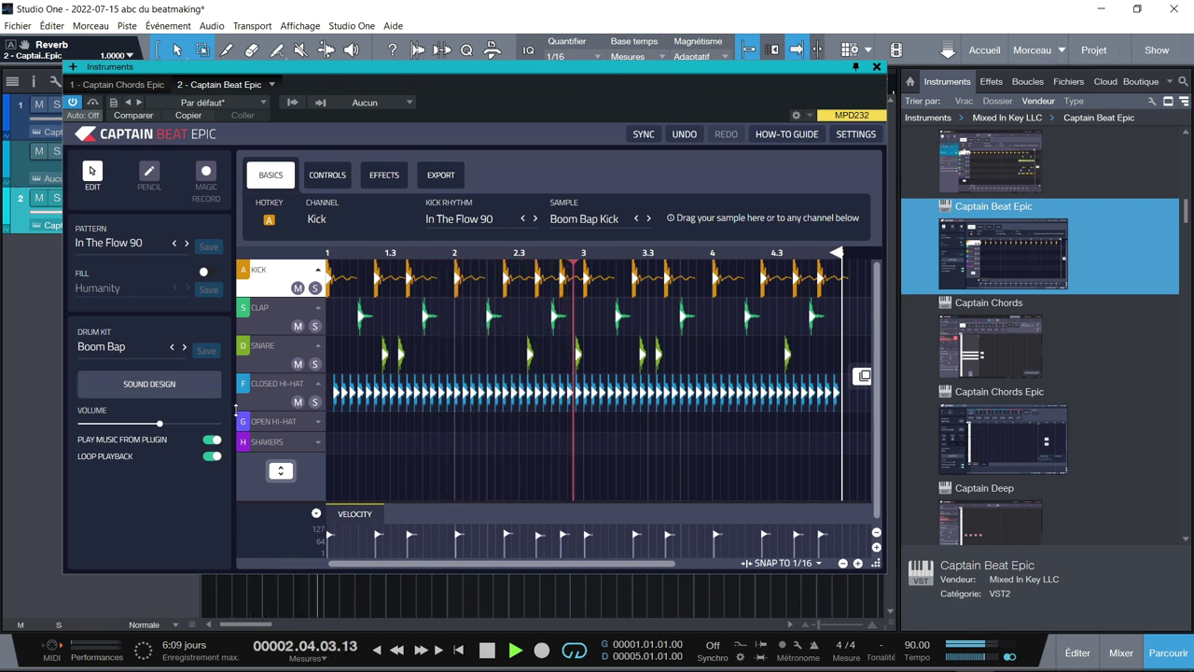
key(space)
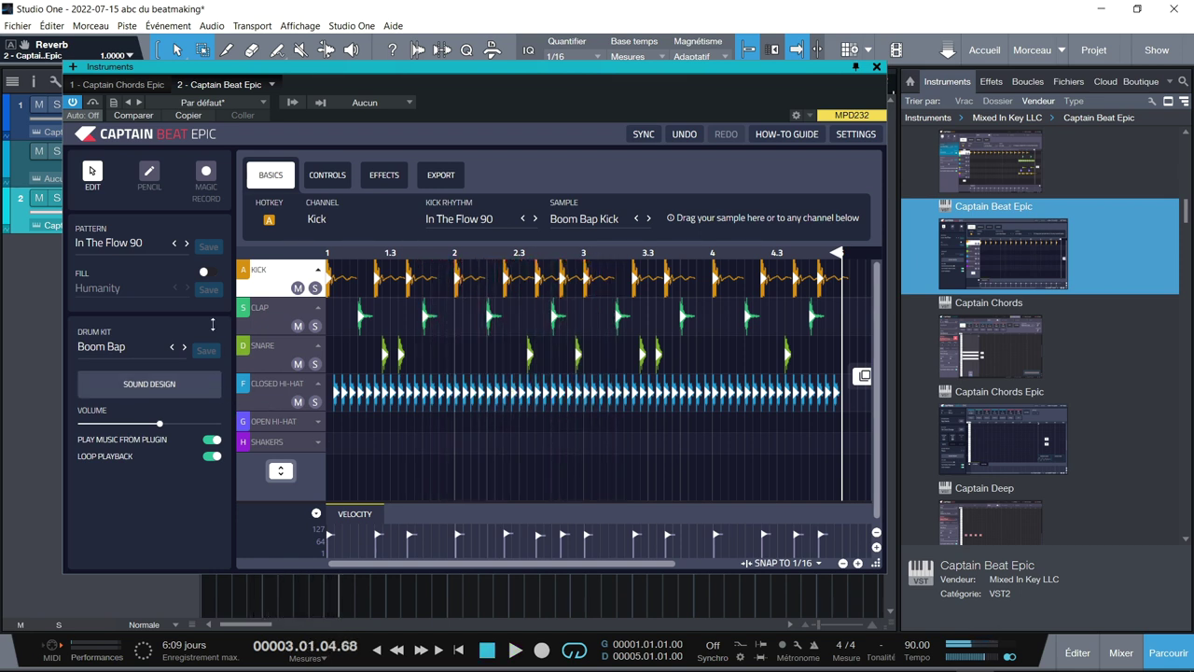
- Try the Loner 105, Low N Slow 90, Organic 95 and Rollers 80 rhythms on the closed hi-hat channel during playback
click(265, 314)
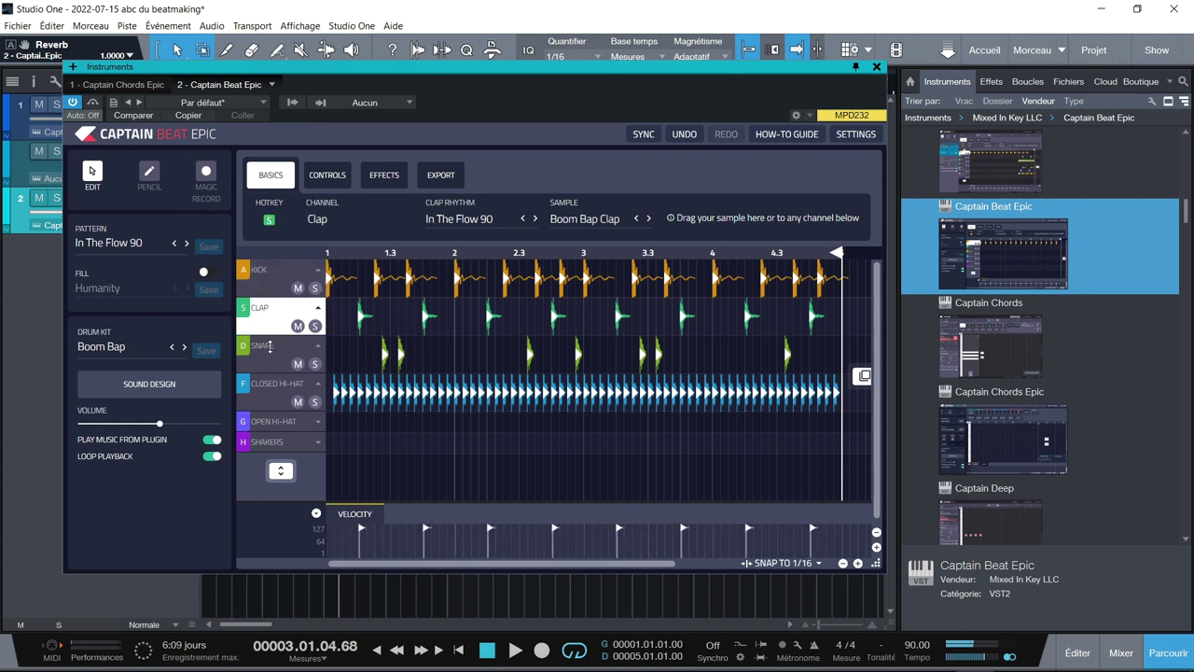
click(270, 347)
click(278, 390)
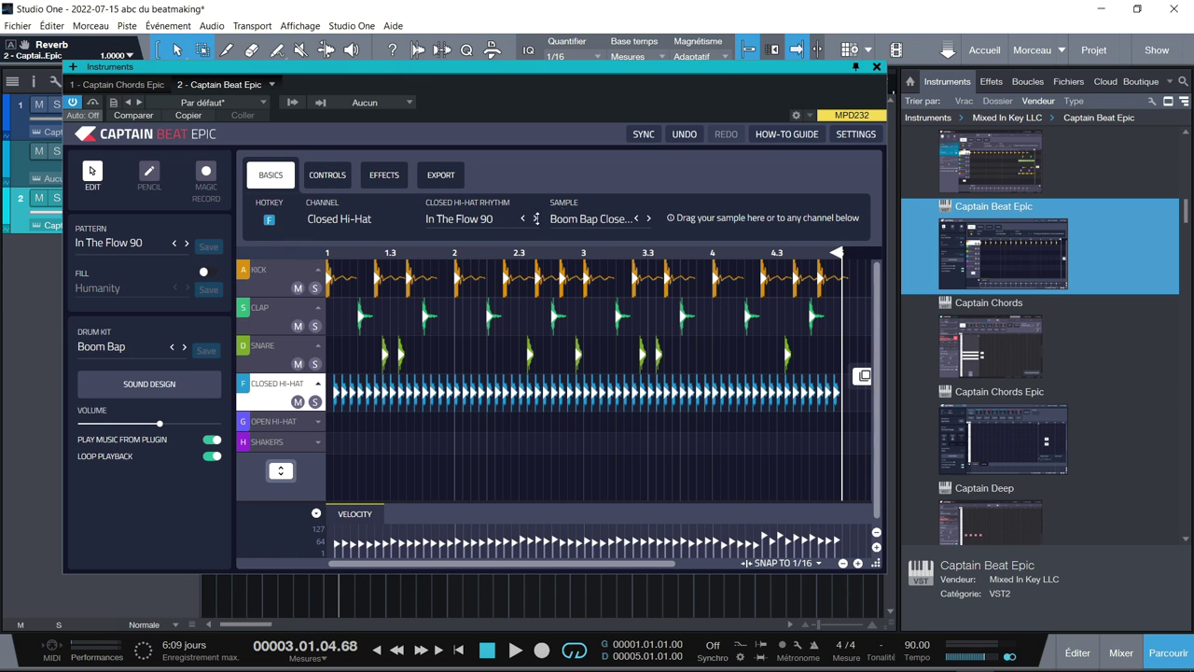
click(535, 219)
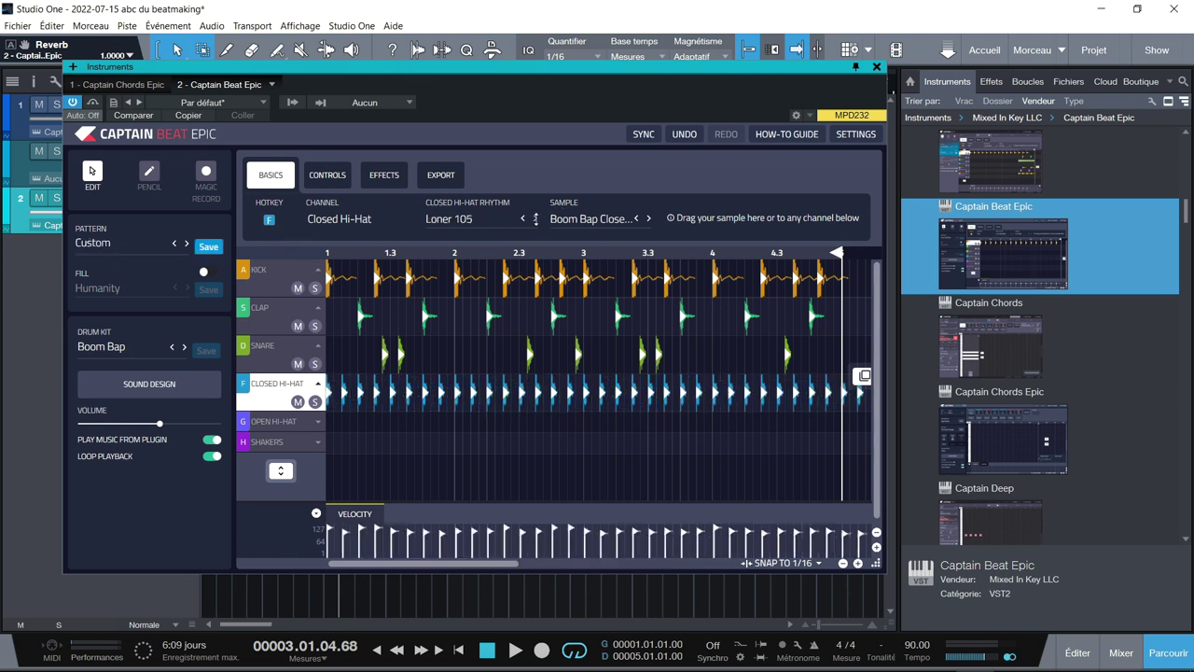
click(535, 218)
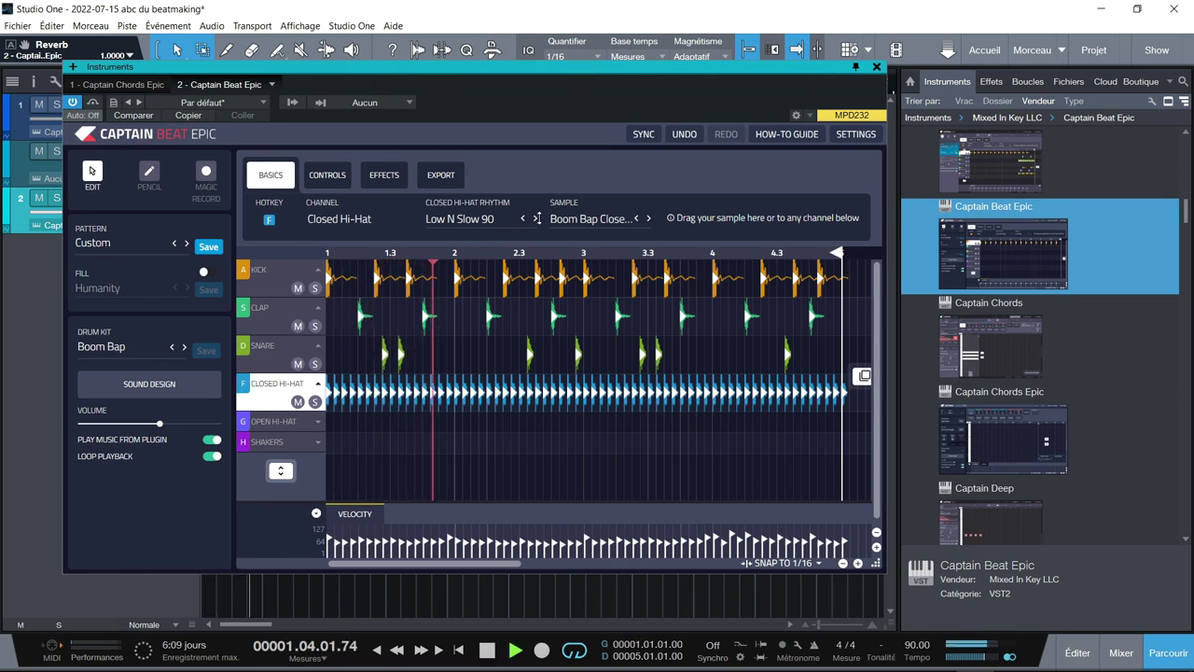
click(535, 218)
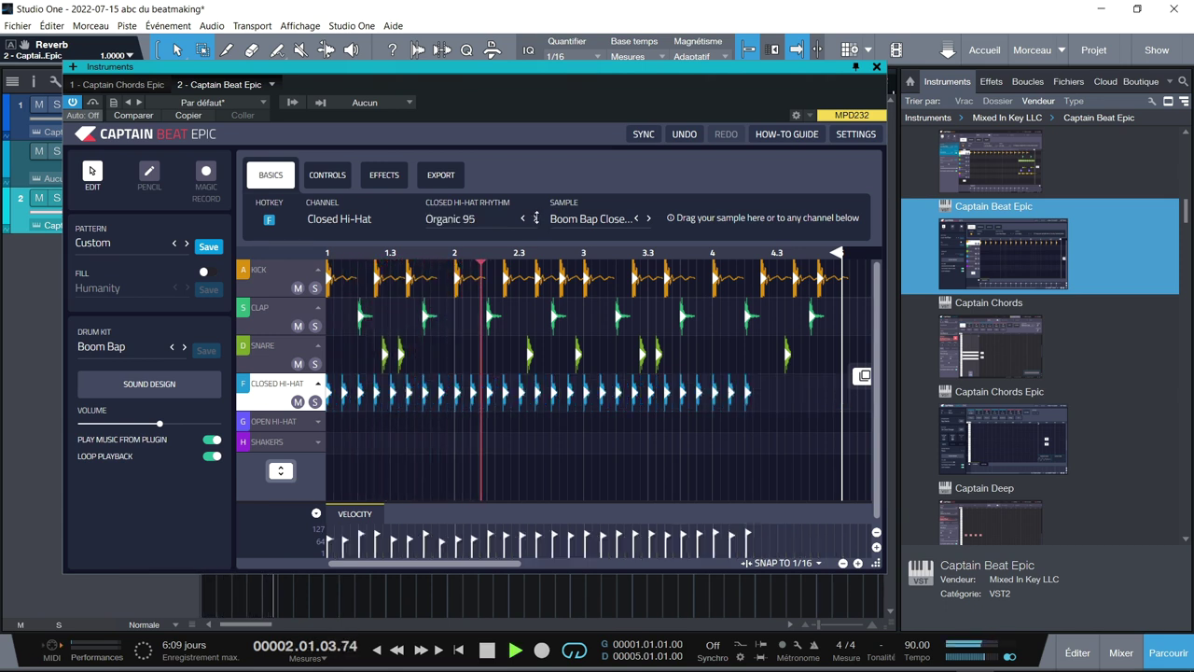
click(535, 218)
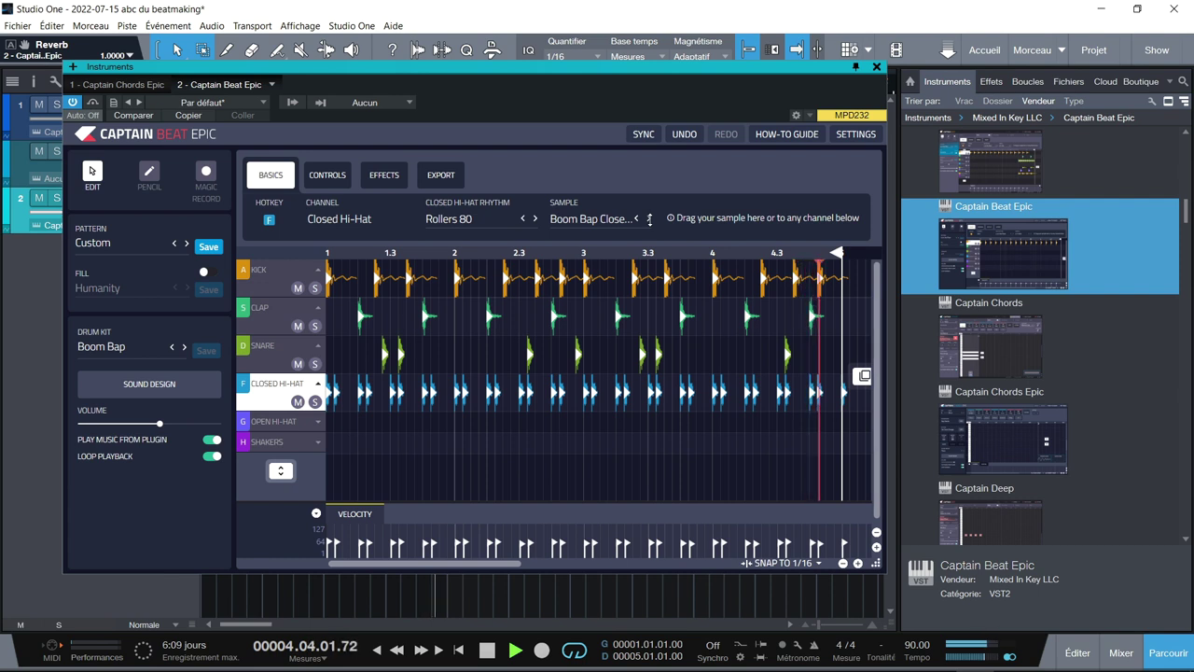
- Audition other closed hi-hat samples during playback and settle on the California Kit one
click(650, 218)
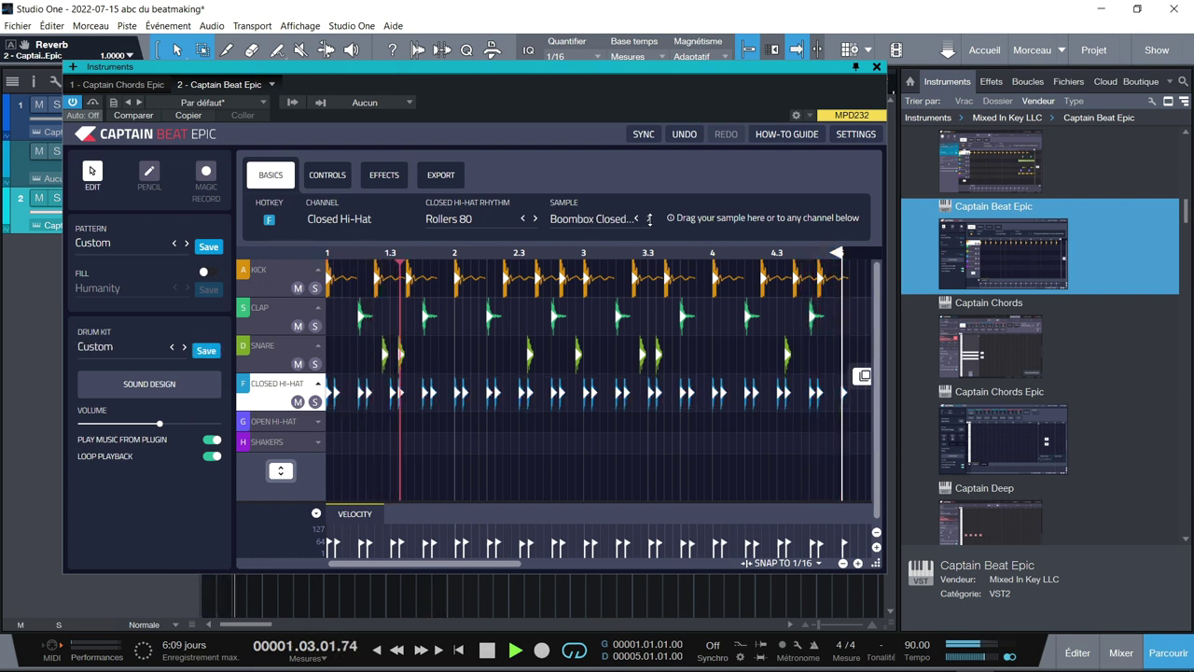
click(649, 218)
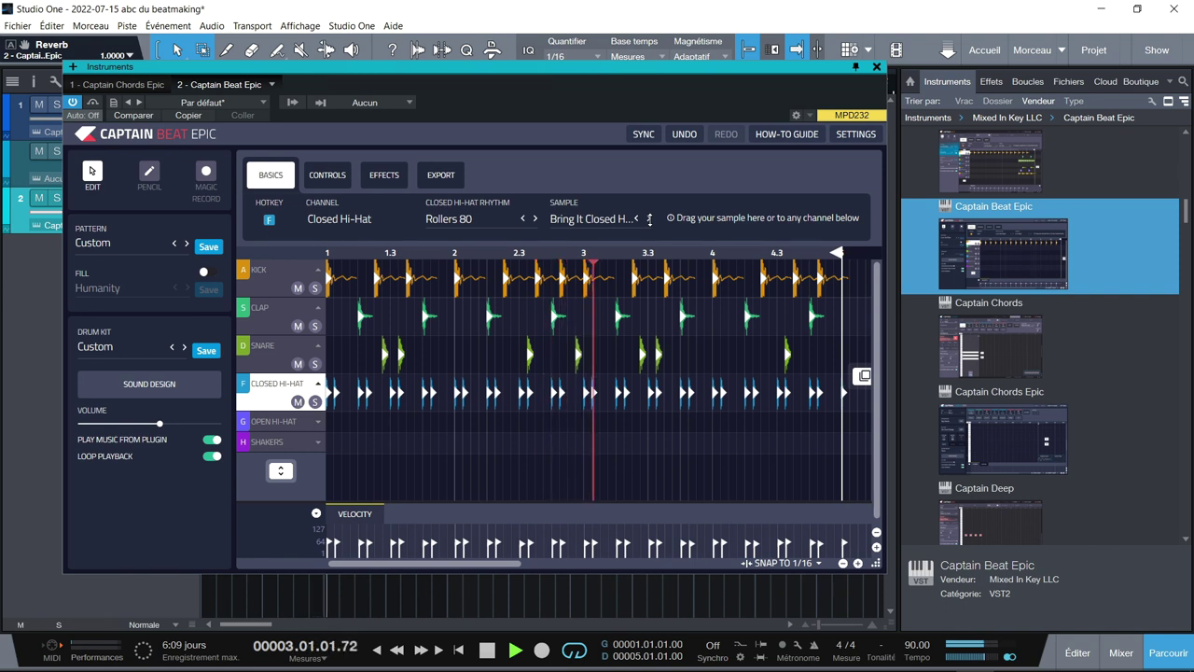
click(649, 219)
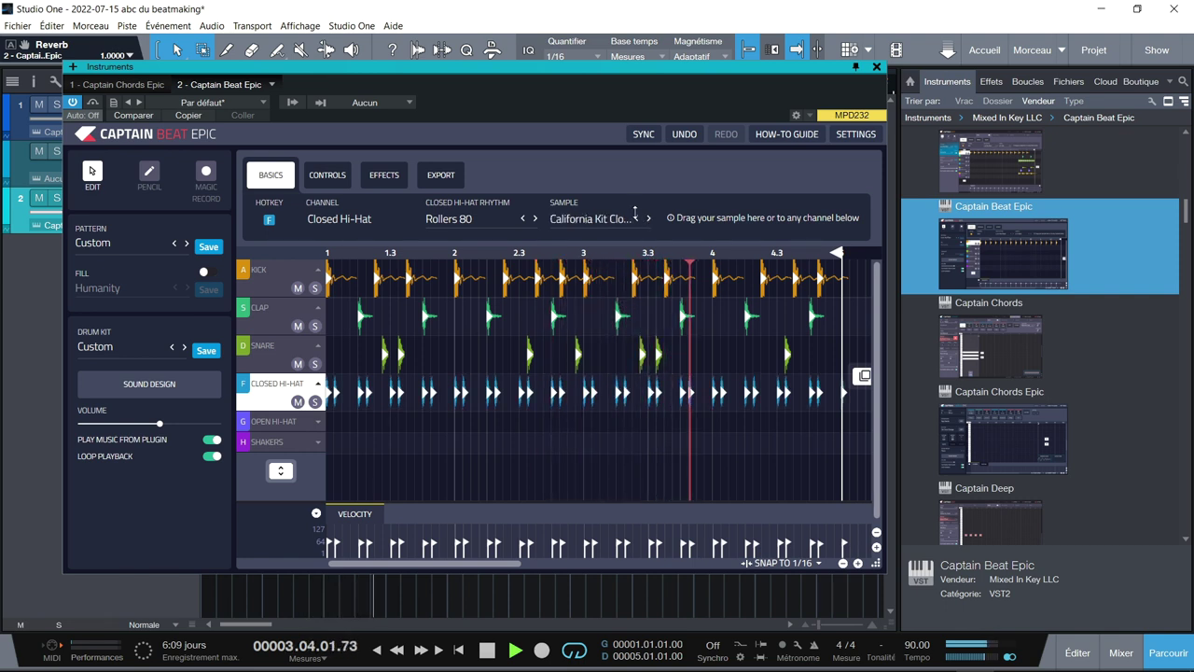
- Set the closed hi-hat rhythm to Low N Slow 90 and raise the drum volume to about 0.62
click(522, 218)
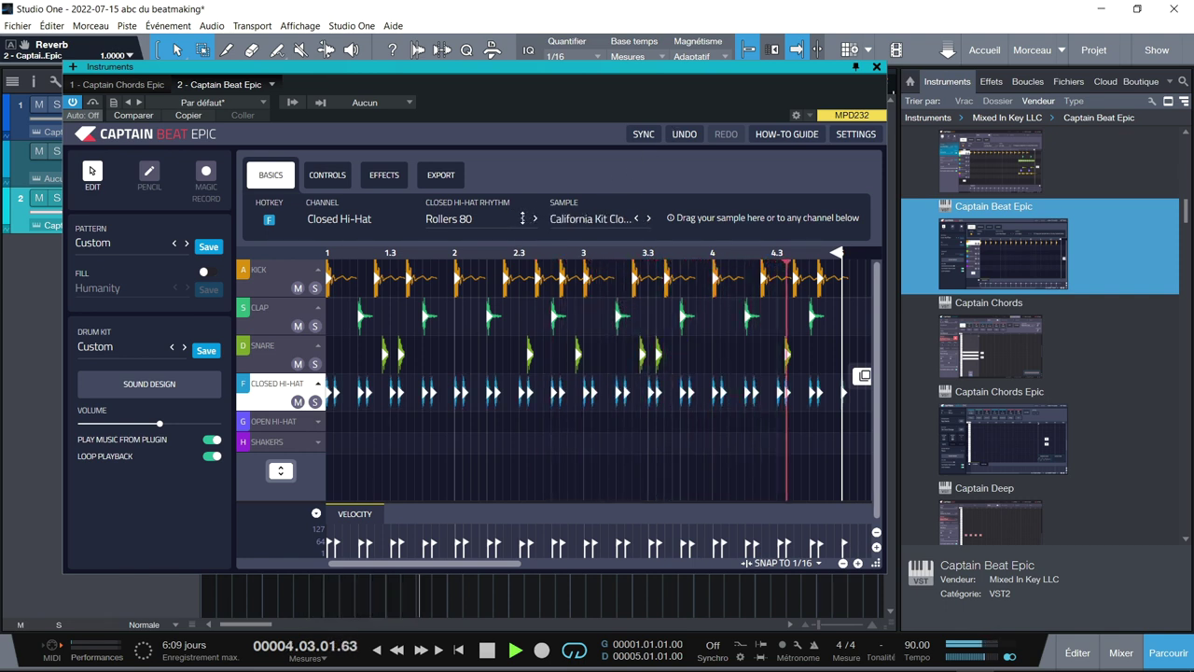
click(522, 218)
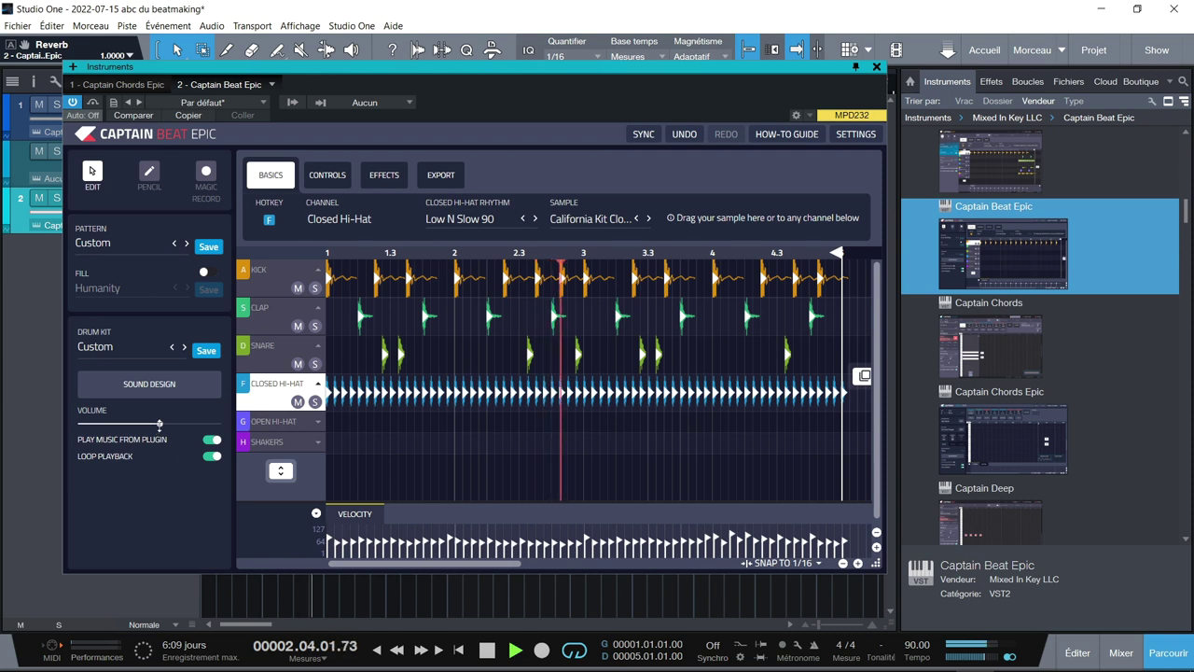
drag(159, 424, 166, 425)
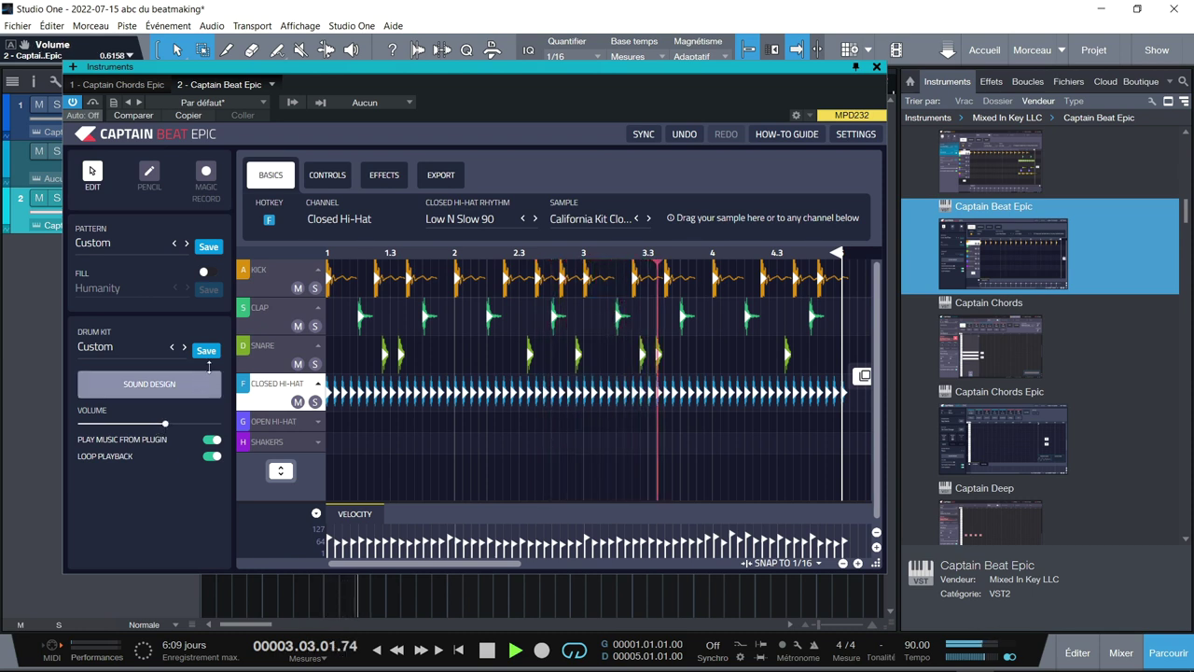
- Change the clap channel's sample to Boombox Clap and select the snare channel
click(279, 319)
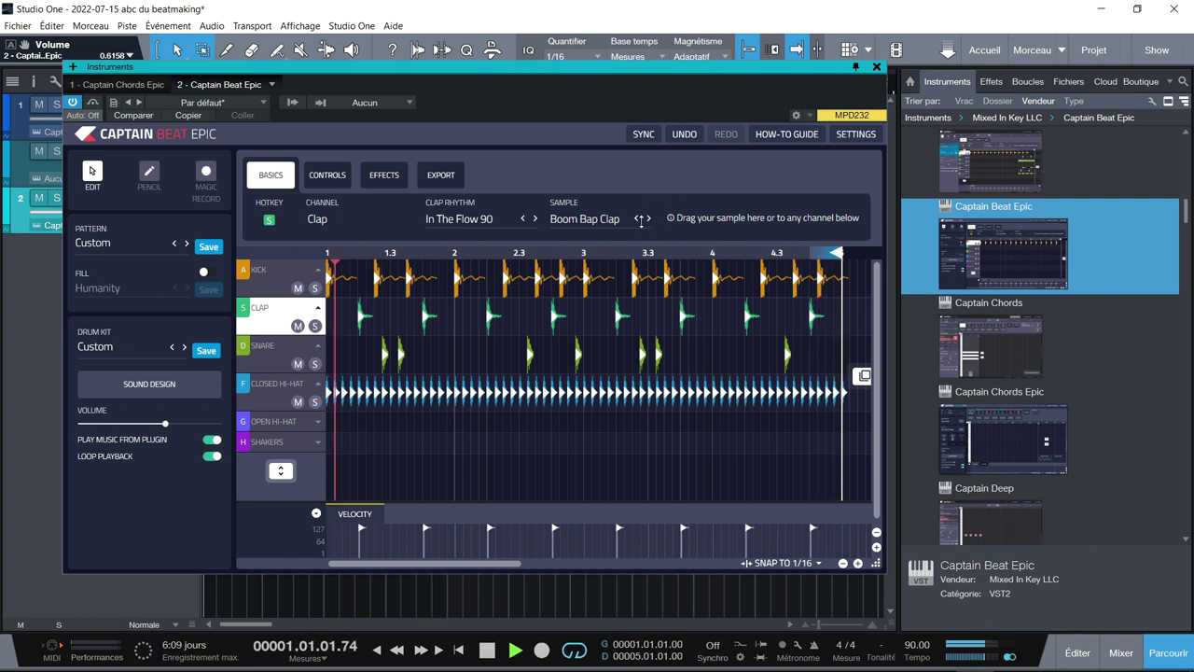
click(650, 217)
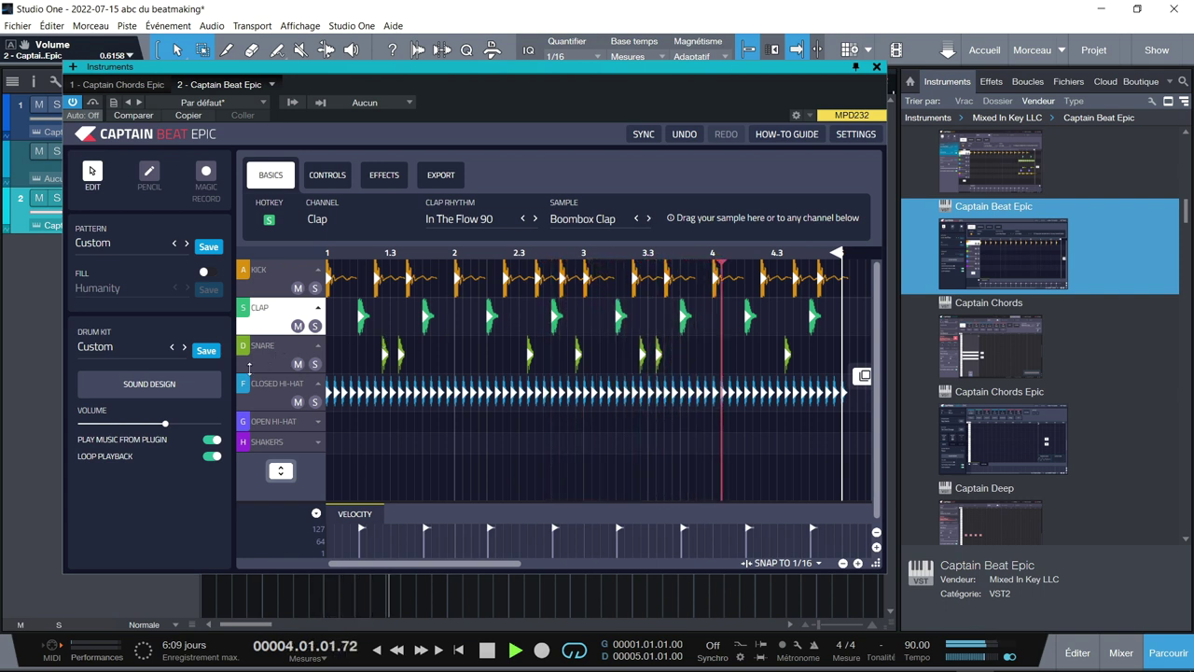
key(d)
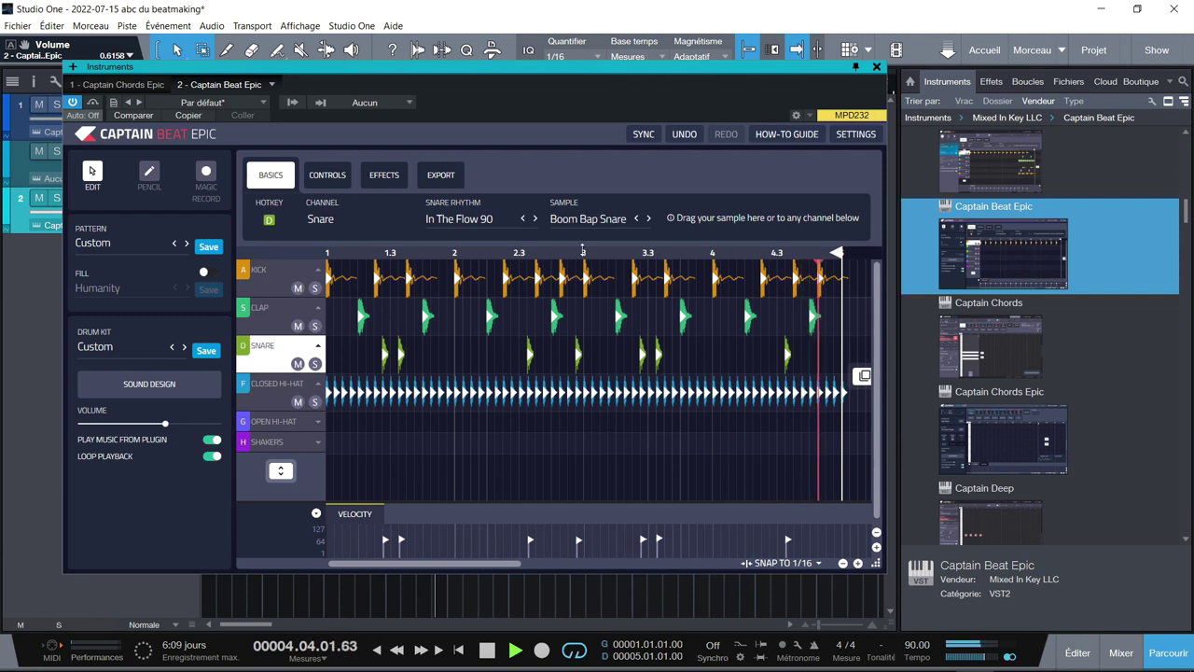
- Audition the Boombox Snare and Bring It Snare samples on the snare channel and settle on California Kit Snare
click(648, 219)
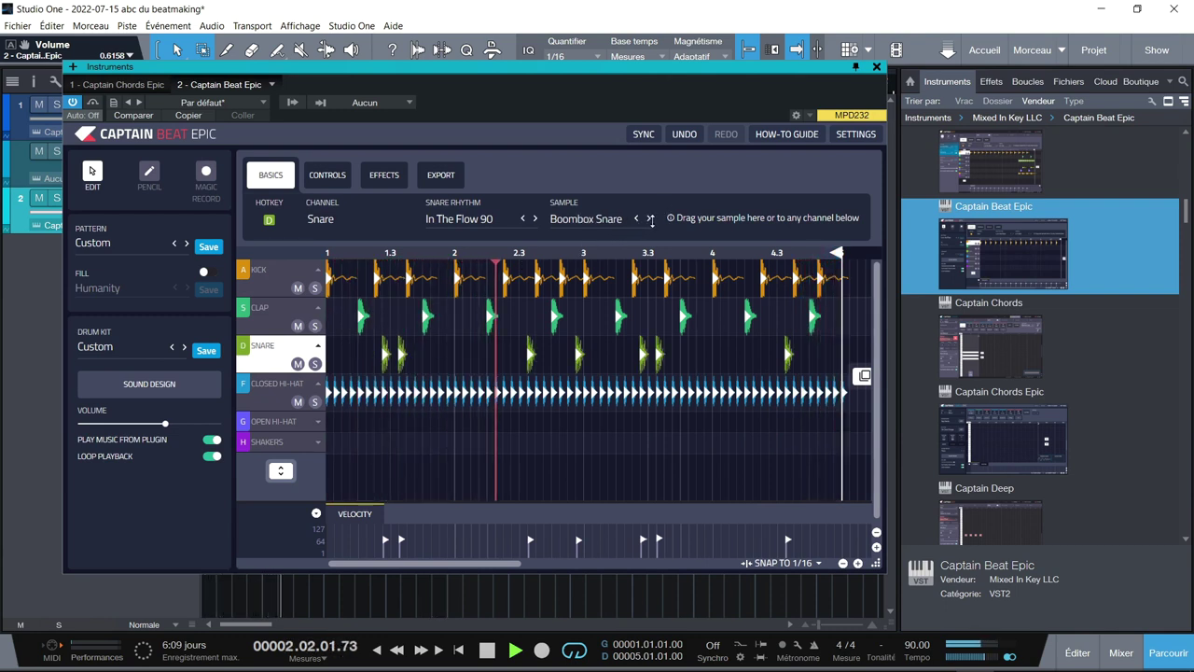
click(649, 218)
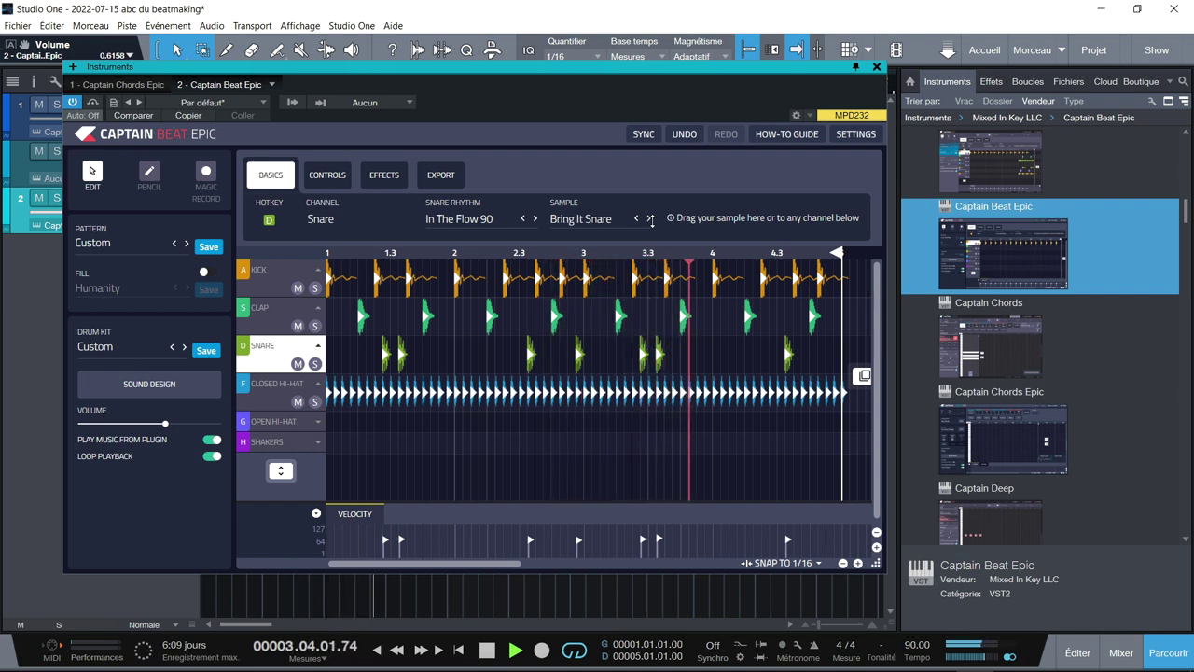
click(650, 218)
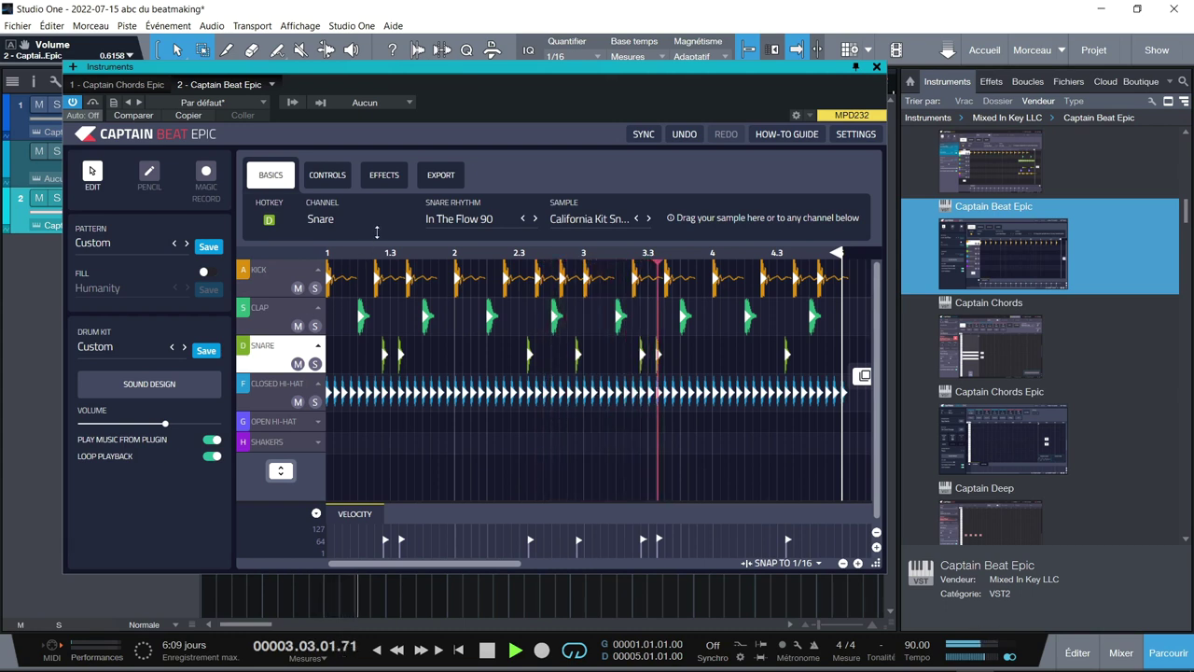
- Raise the snare channel's volume to about +4.1 dB, lower the clap channel's volume slightly and stop playback
click(343, 175)
drag(535, 222, 541, 222)
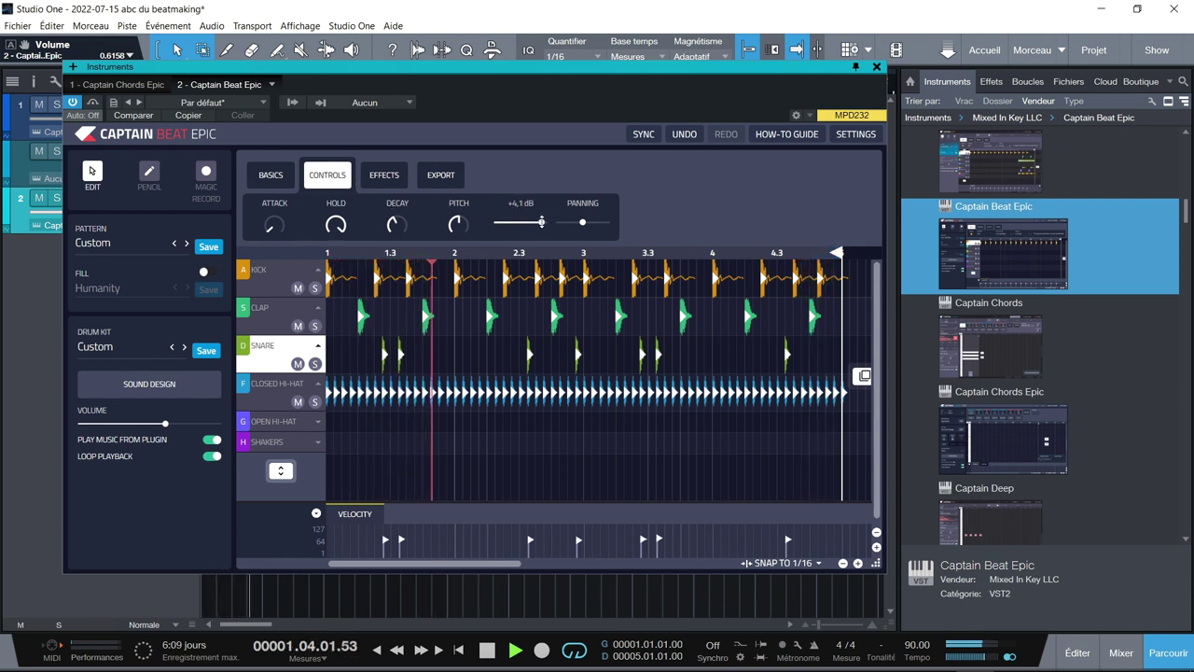
click(300, 309)
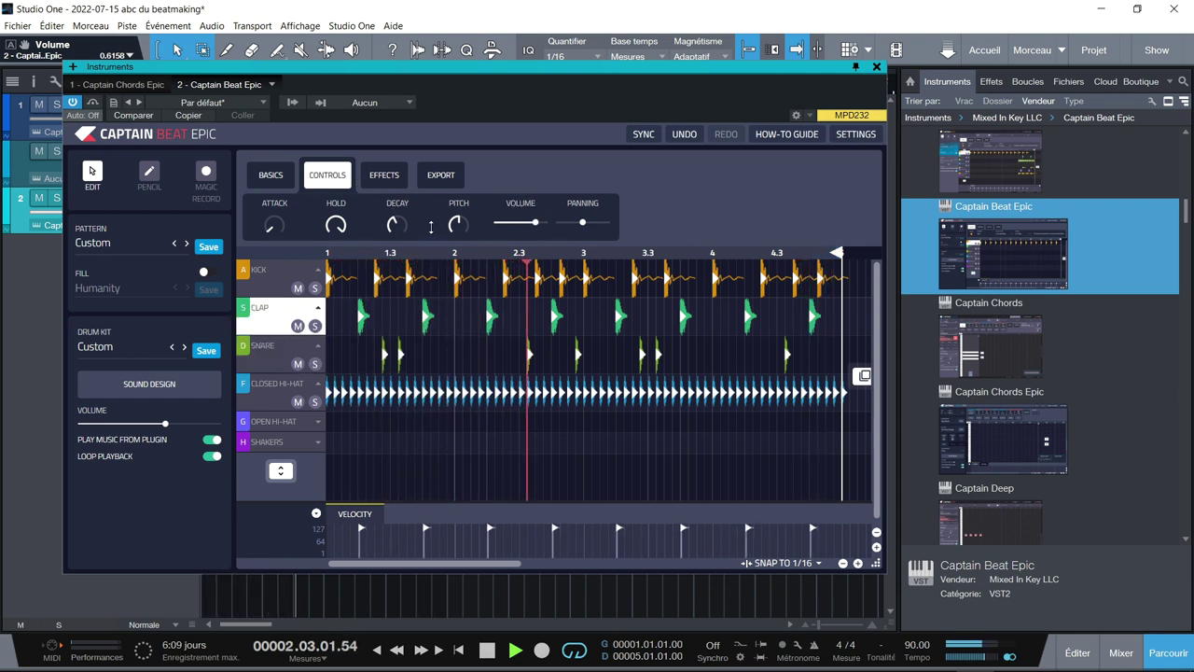
drag(544, 221, 530, 224)
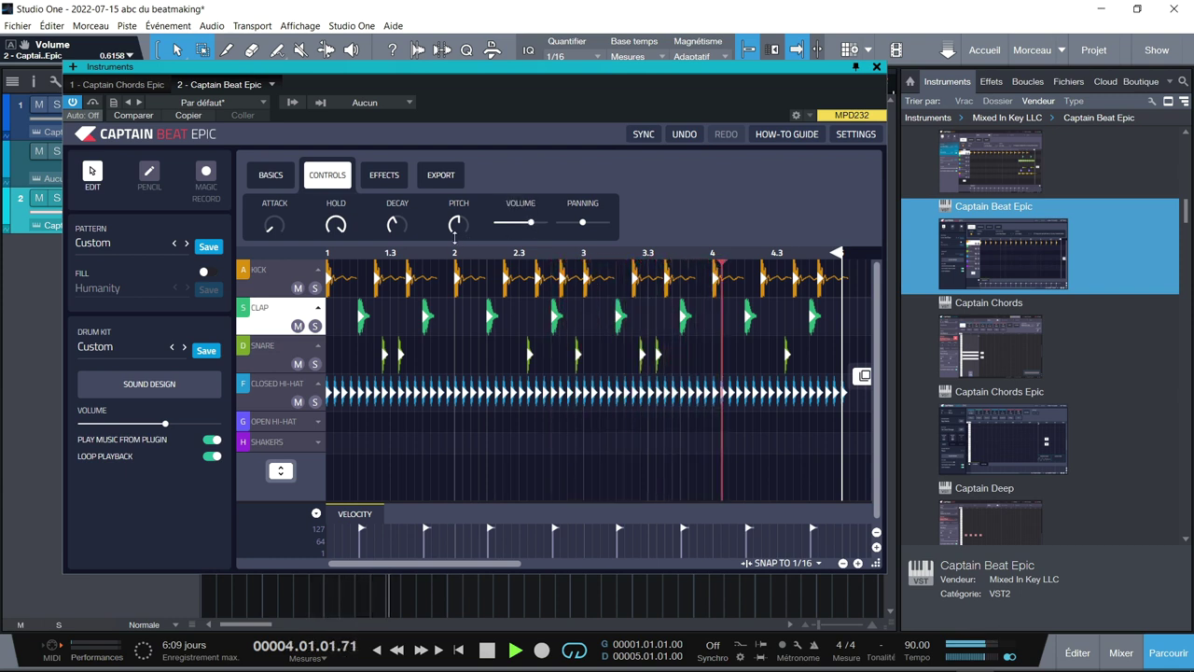
key(space)
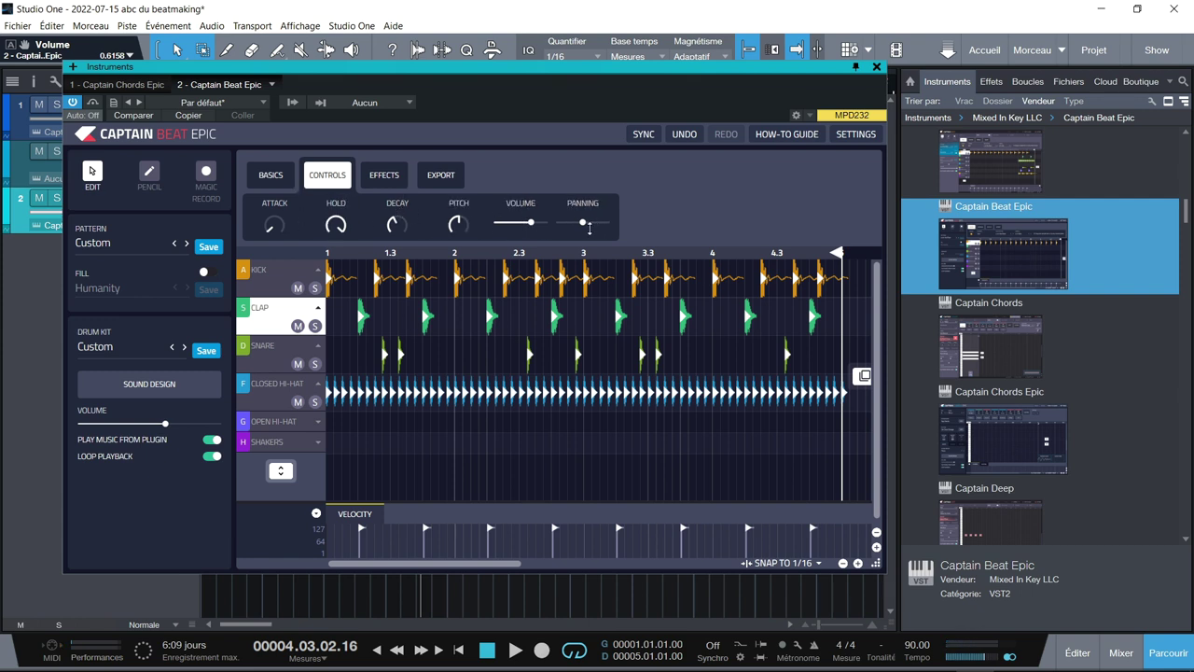
- Examine the clap channel's basic settings, controls and effects
click(266, 175)
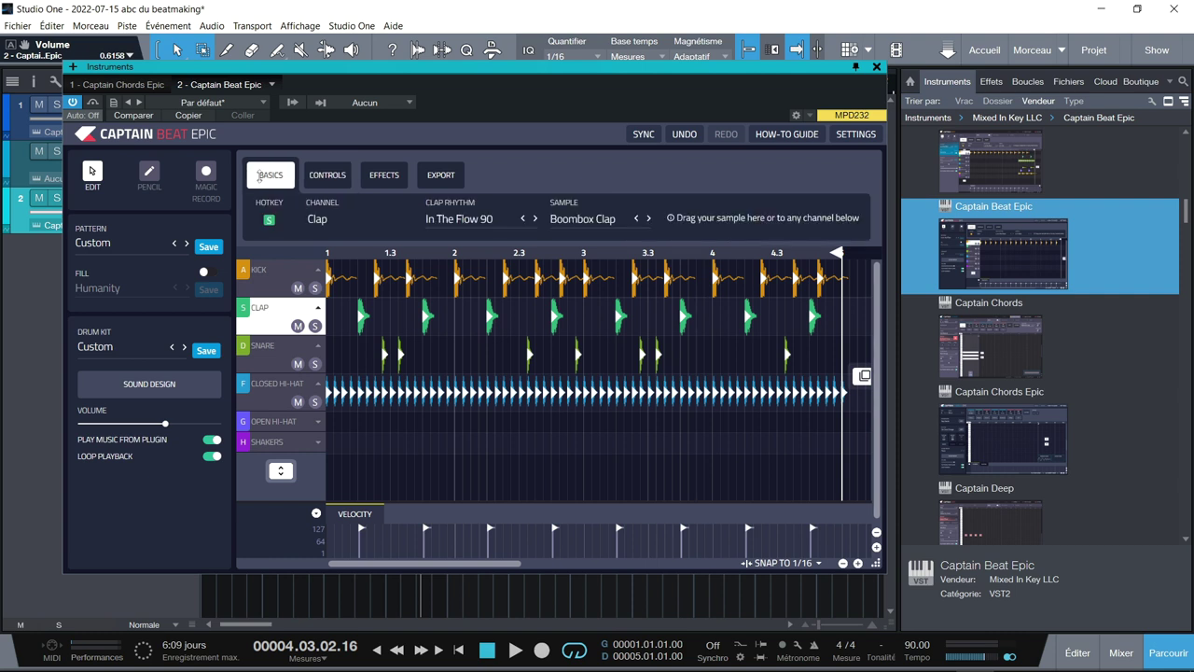
click(337, 168)
click(372, 173)
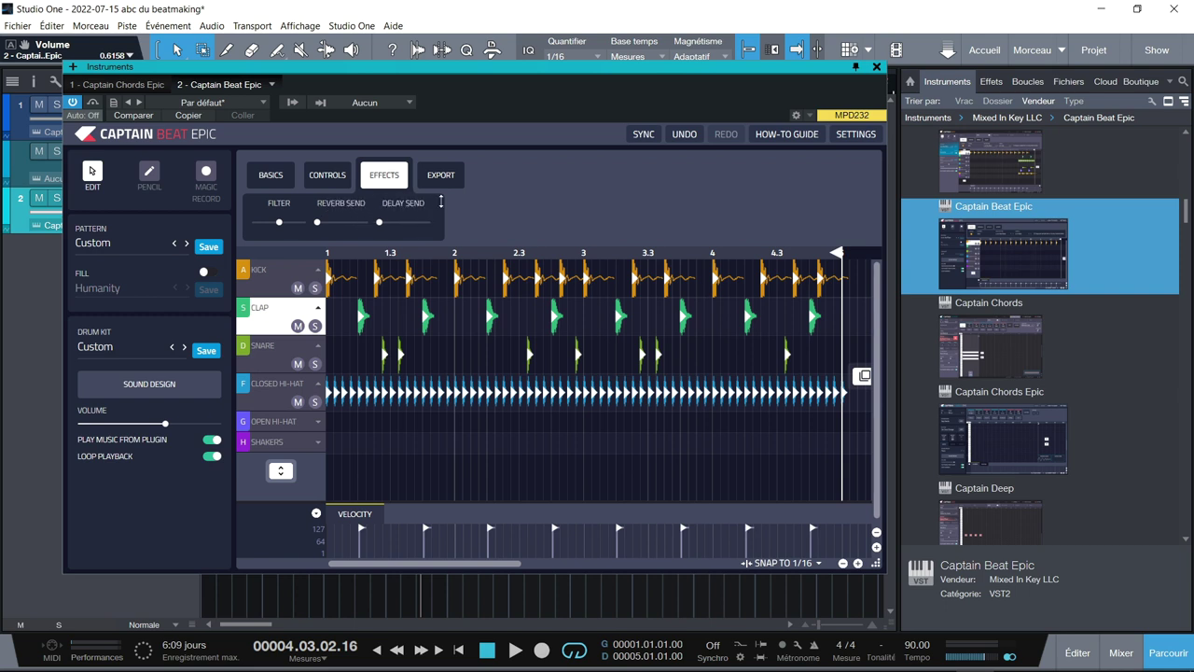
- Export the master MIDI to bar 1 of the Captain Beat Epic track and turn off Play Music From Plugin
click(439, 175)
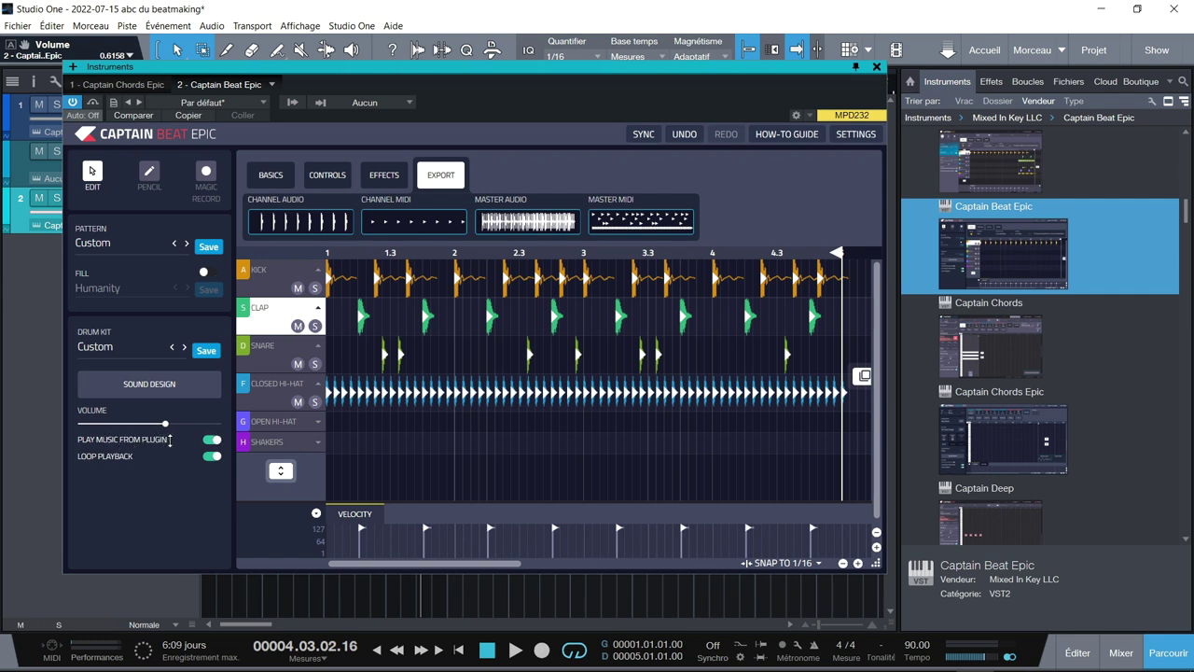
drag(811, 77, 376, 57)
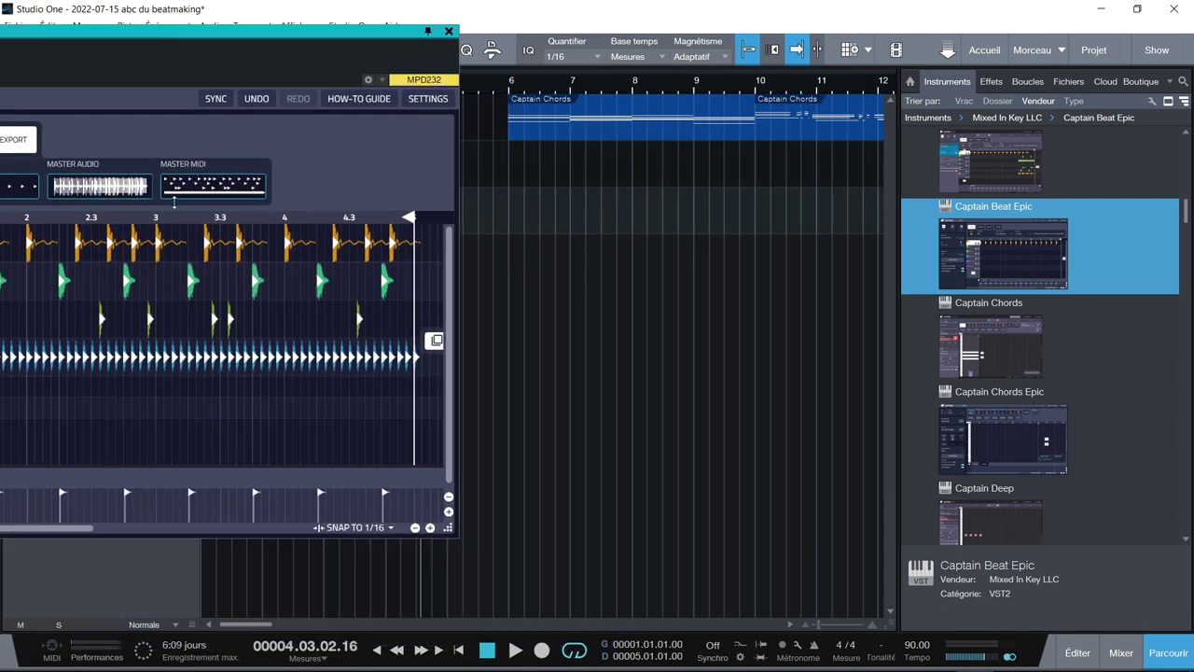
drag(189, 187, 222, 222)
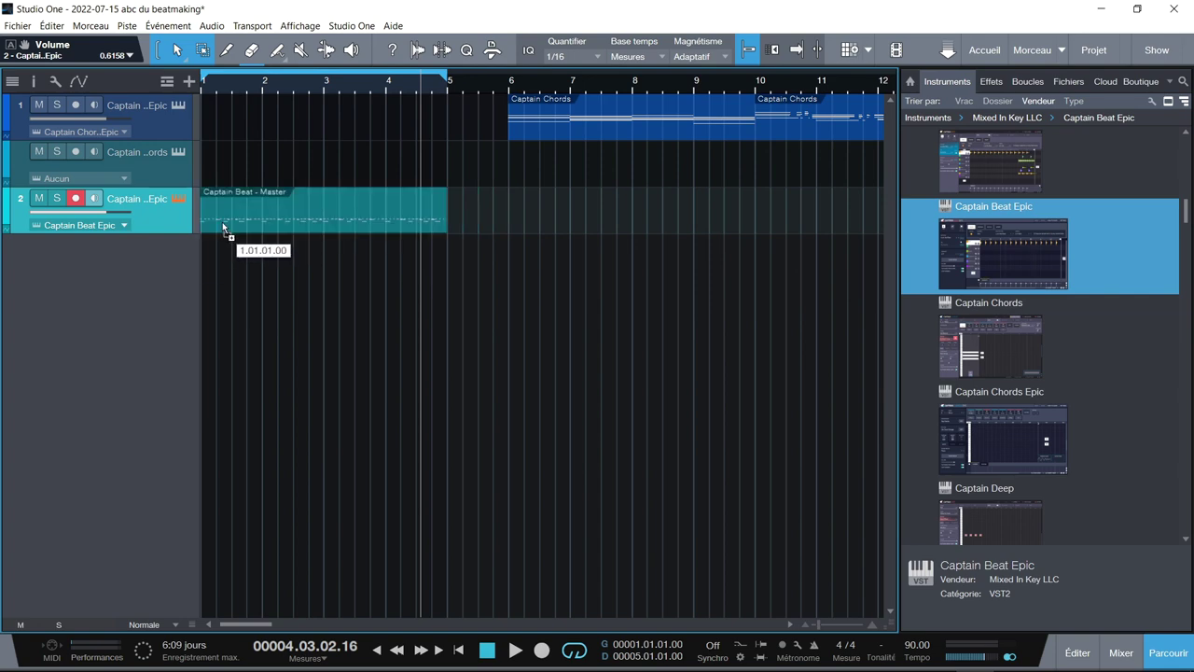
drag(360, 37, 775, 65)
click(197, 436)
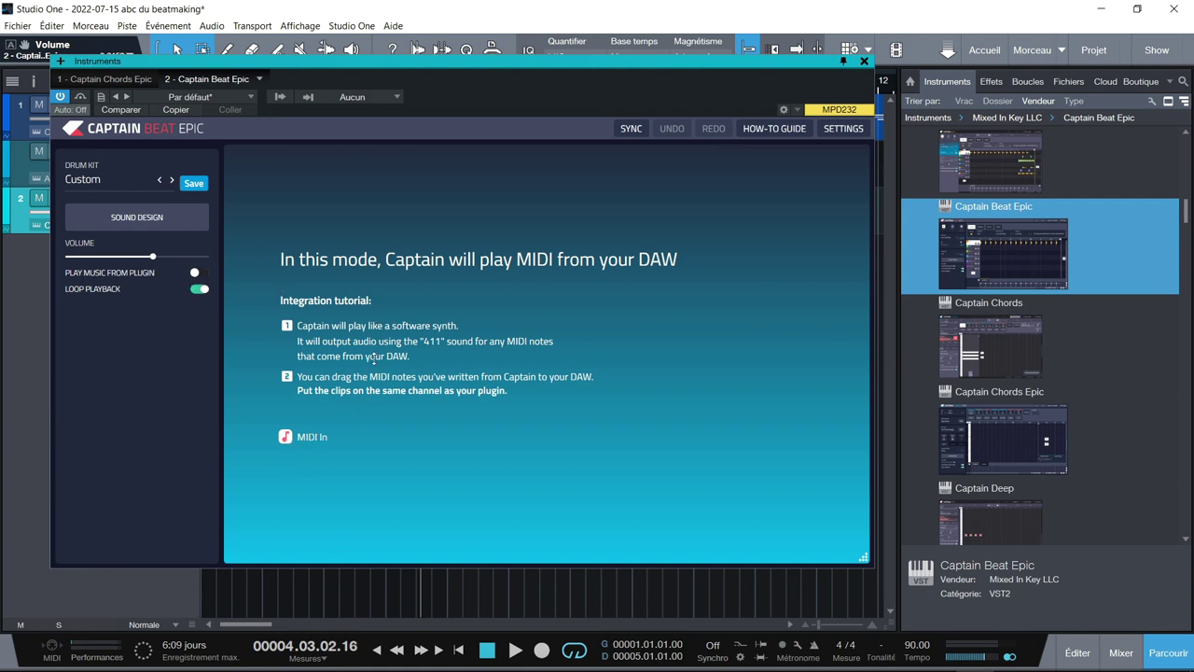
click(864, 61)
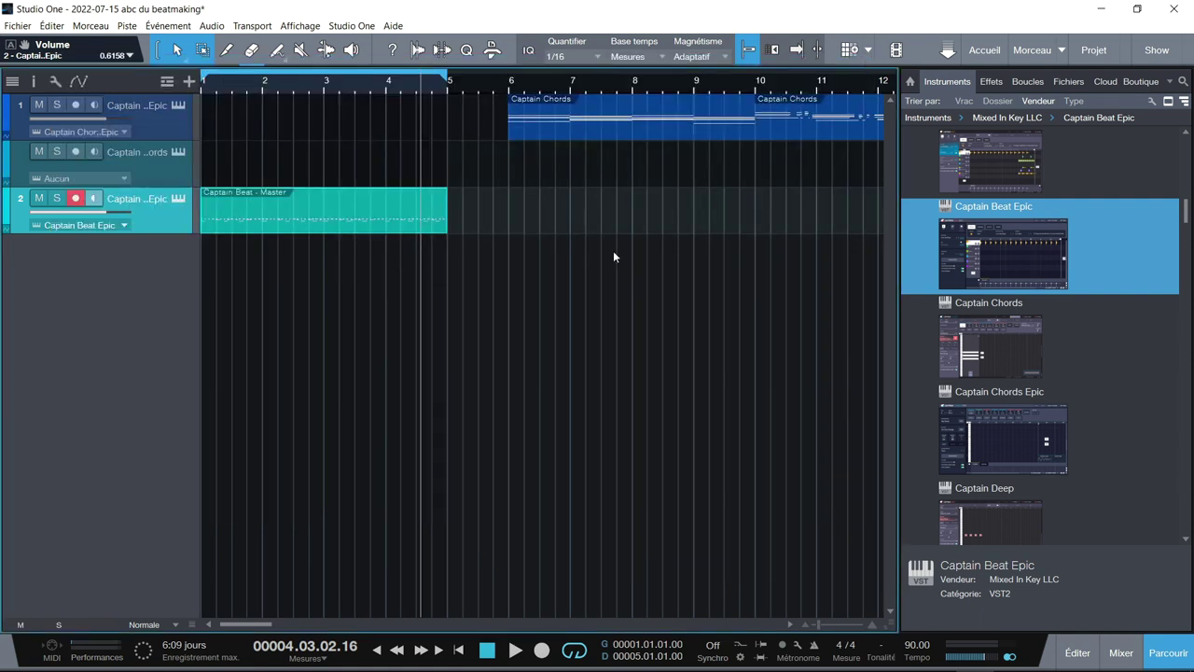
- Open the Captain Beat - Master clip in the note editor and play it from the song's start
double_click(228, 227)
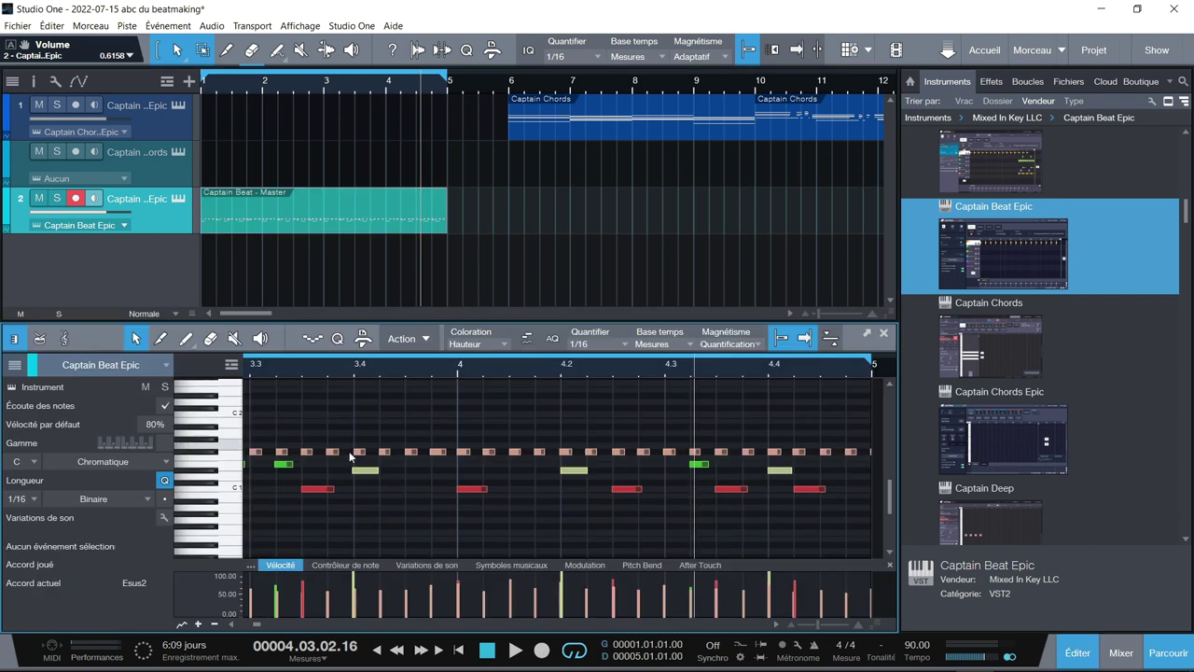
key(Home)
key(space)
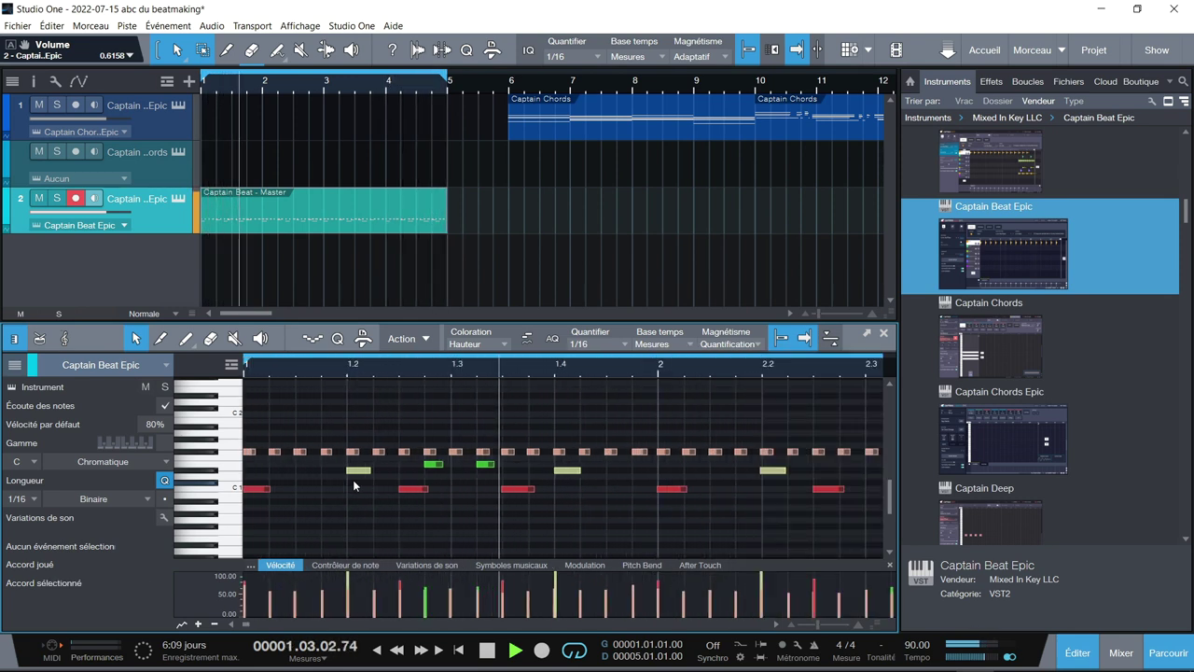
key(space)
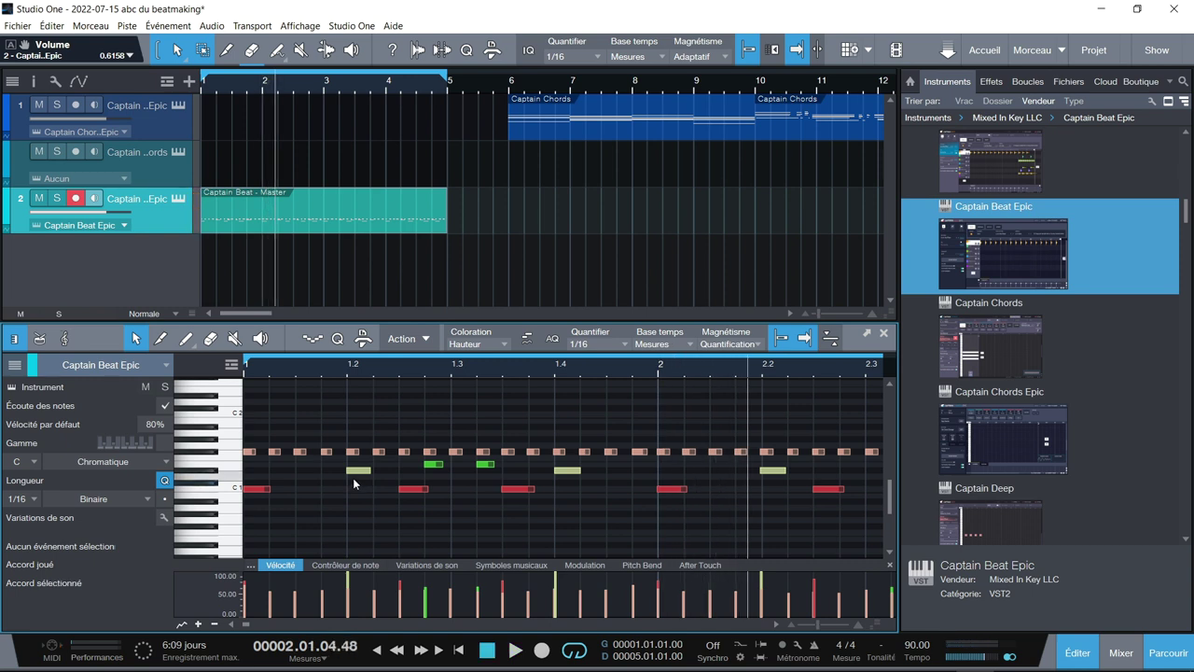
- Turn Play Music From Plugin back on, add kick hits on the last two sixteenths of bar 1 and audition the pattern
click(178, 199)
click(198, 273)
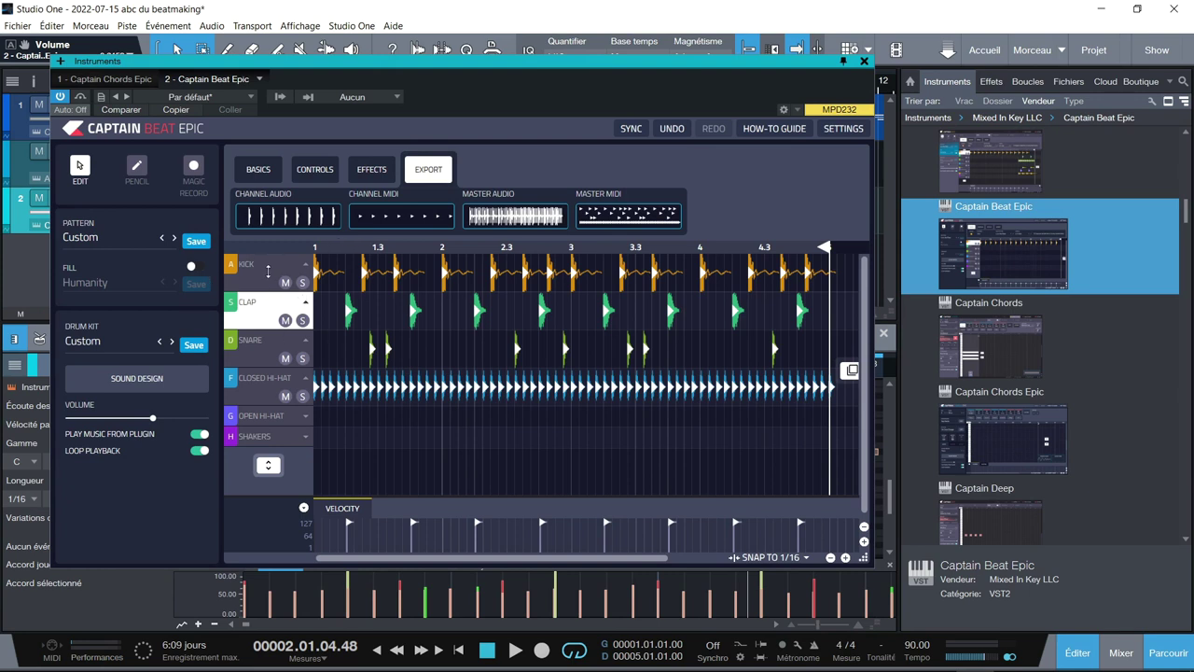
click(434, 270)
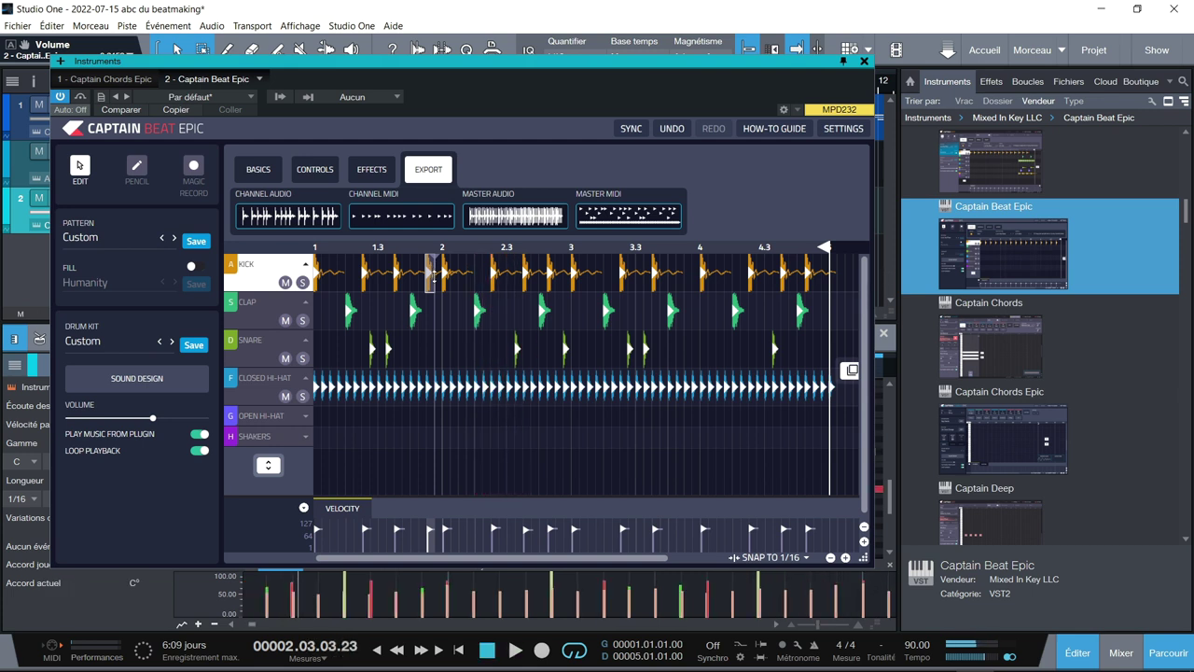
key(space)
key(space)
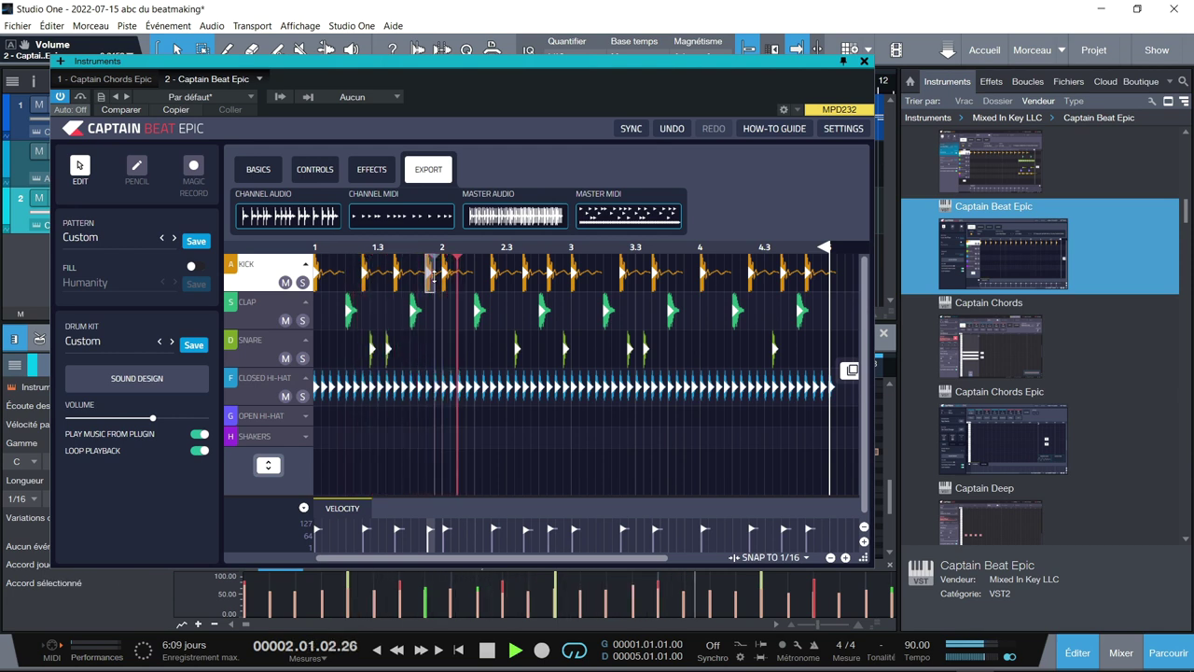
key(space)
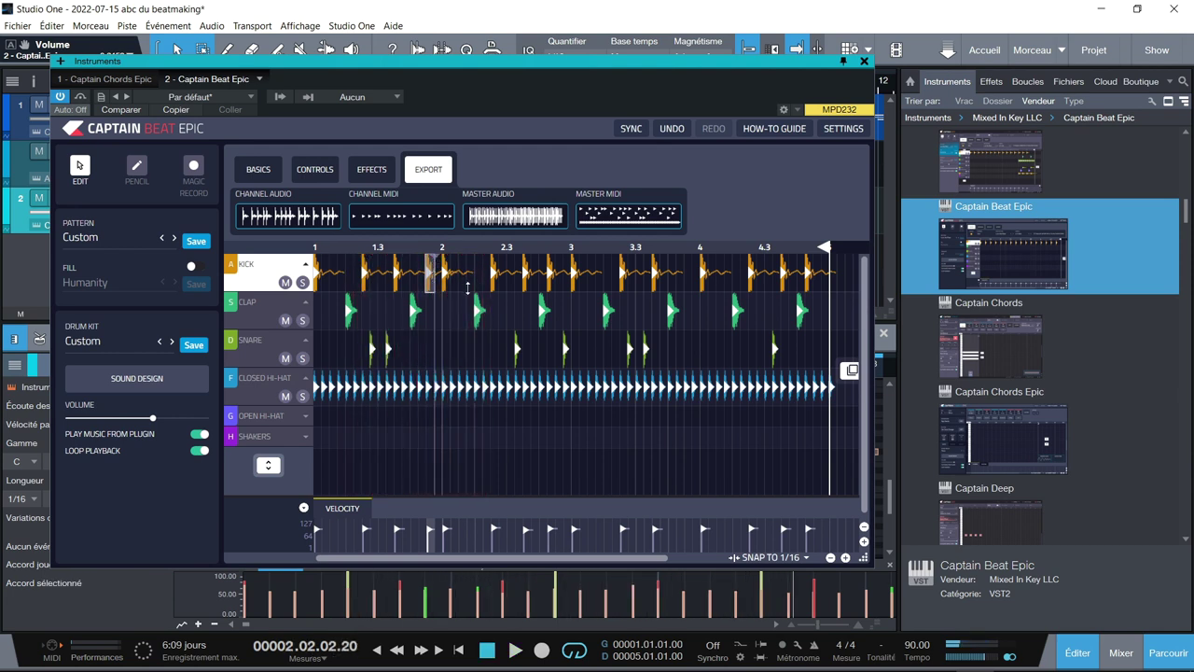
click(438, 272)
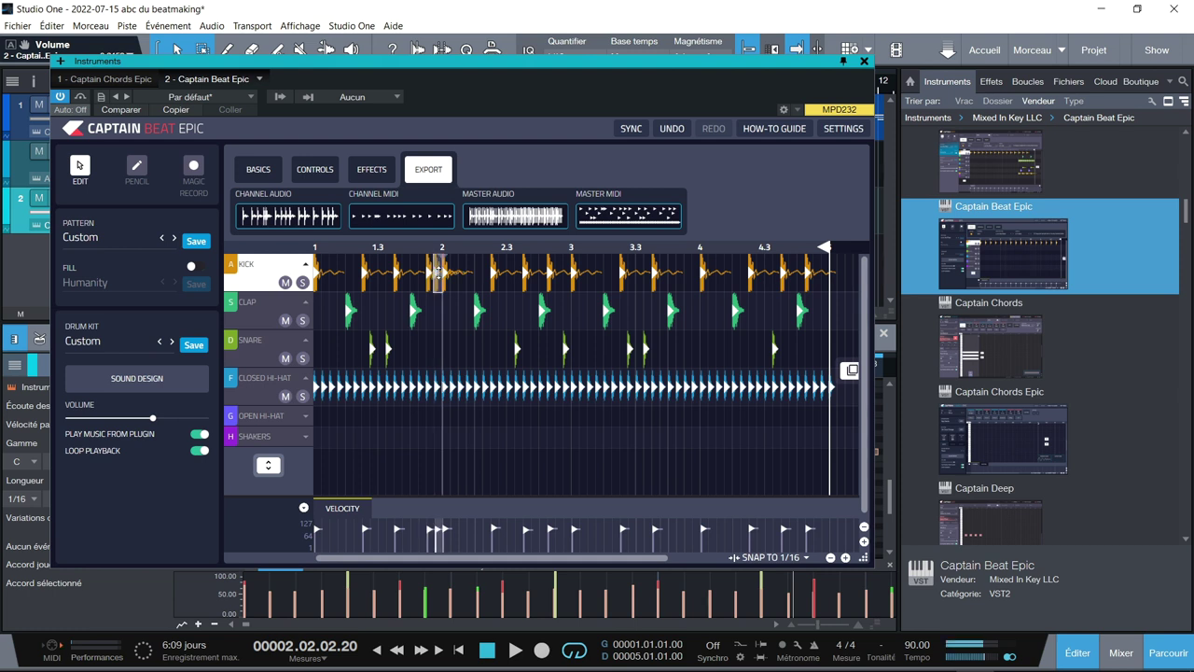
key(space)
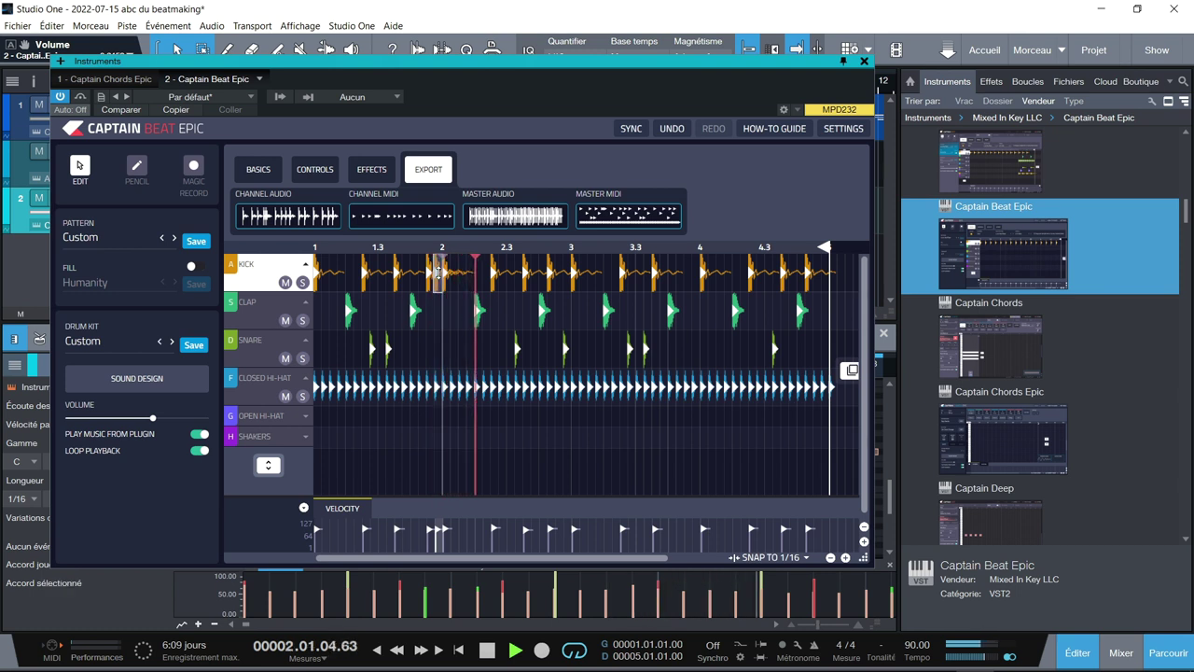
key(space)
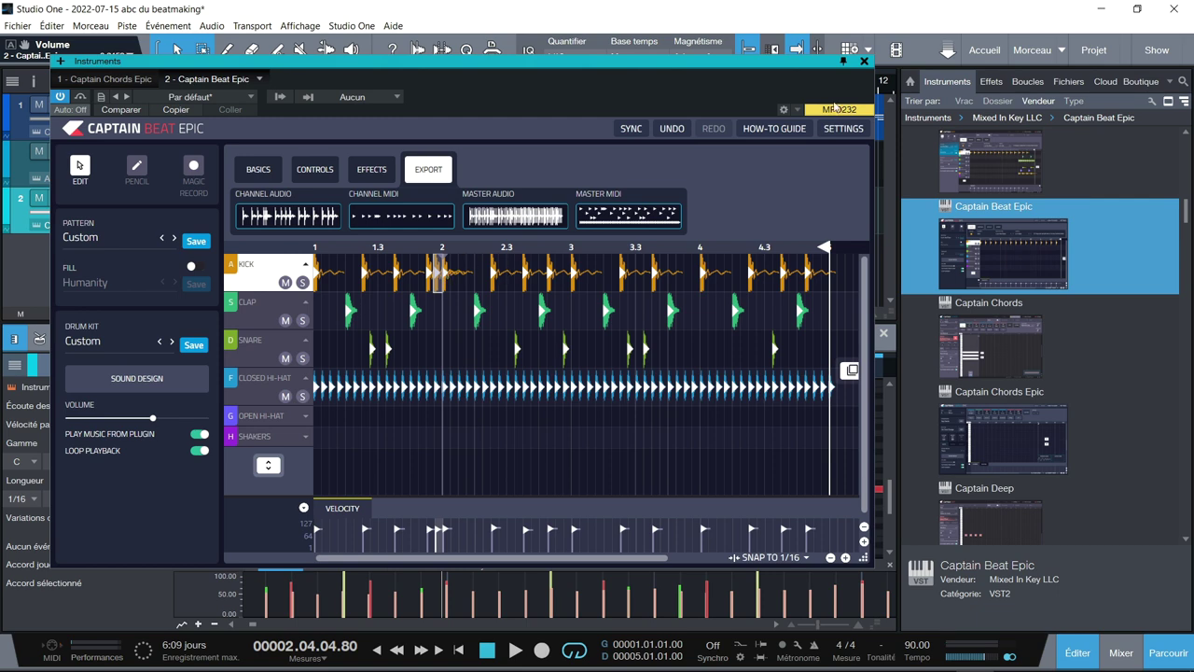
- Replace the Captain Beat - Master clip with a fresh master MIDI export at bar 1 of the Captain Beat Epic track
click(864, 61)
click(416, 222)
key(Delete)
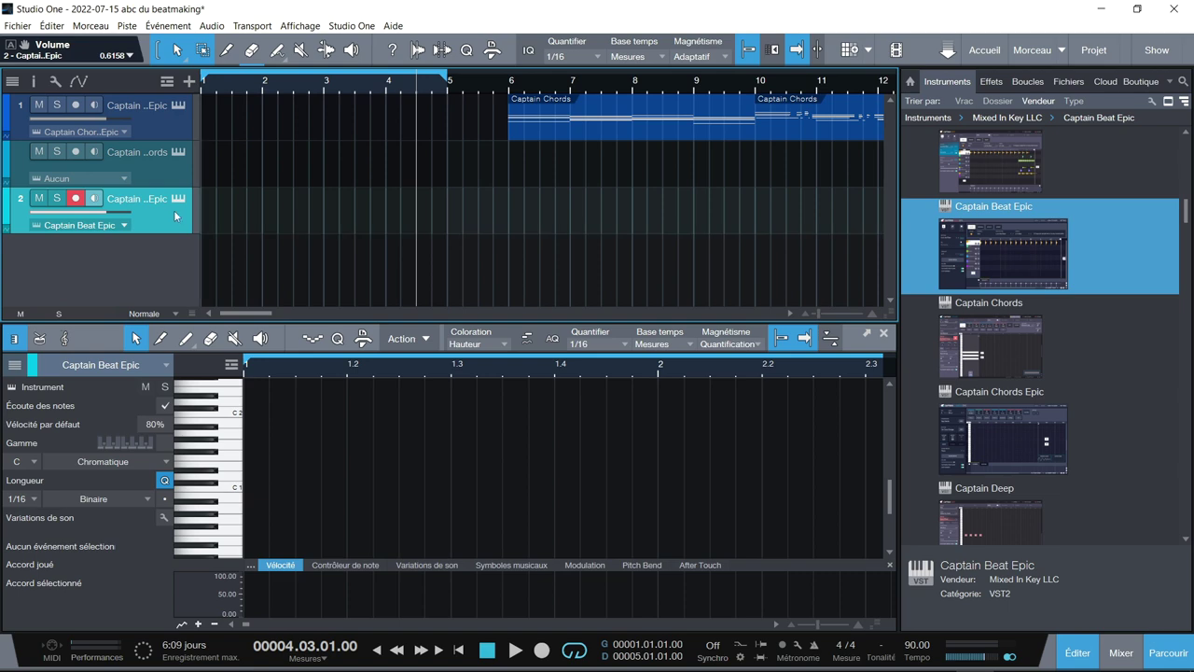
click(177, 199)
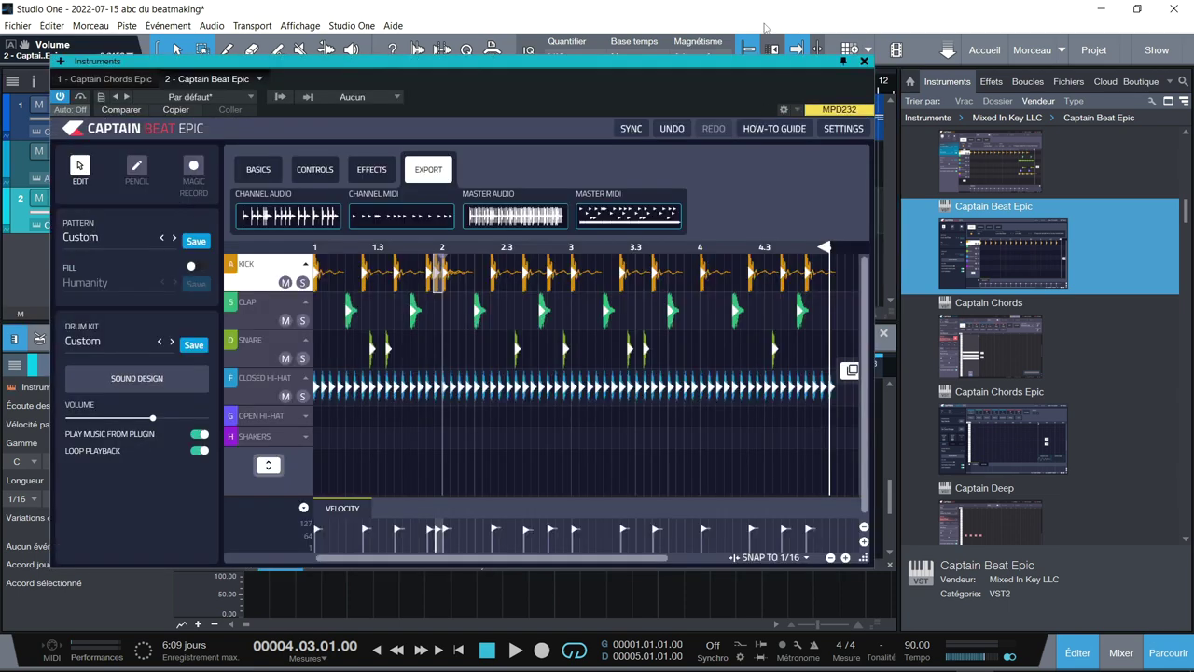
drag(763, 62, 381, 77)
drag(215, 239, 233, 198)
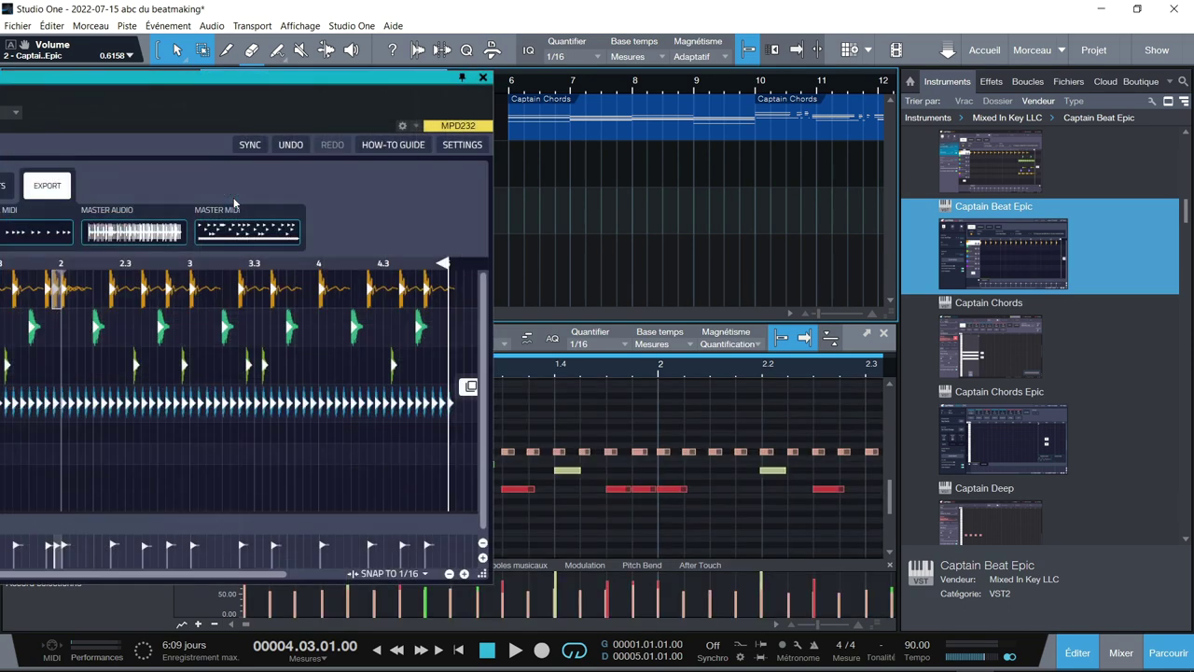
drag(227, 82, 617, 80)
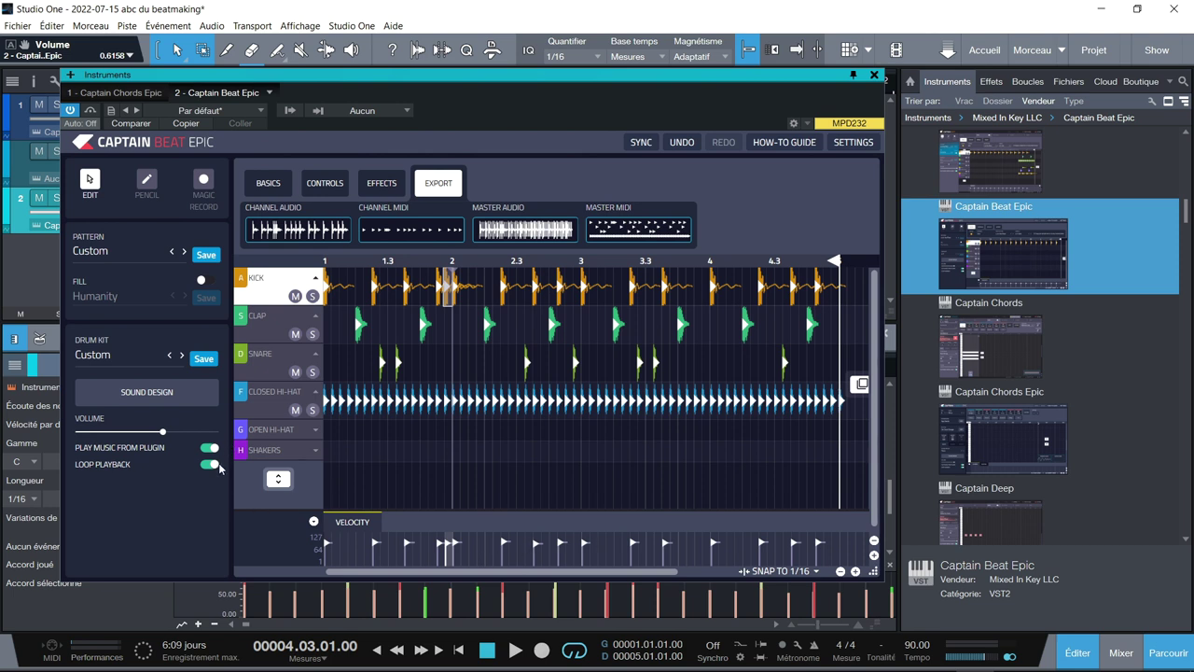
- Activate separate Kick, Clap, Snare and Closed Hi-Hat outputs for Captain Beat Epic
click(291, 111)
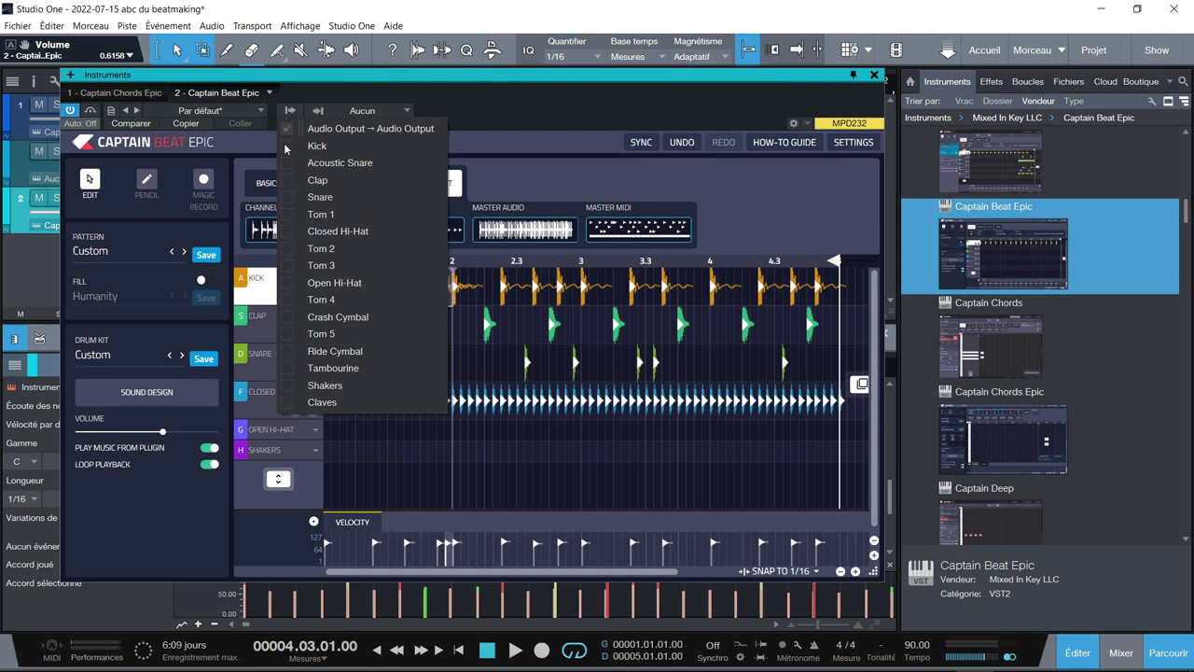
click(285, 146)
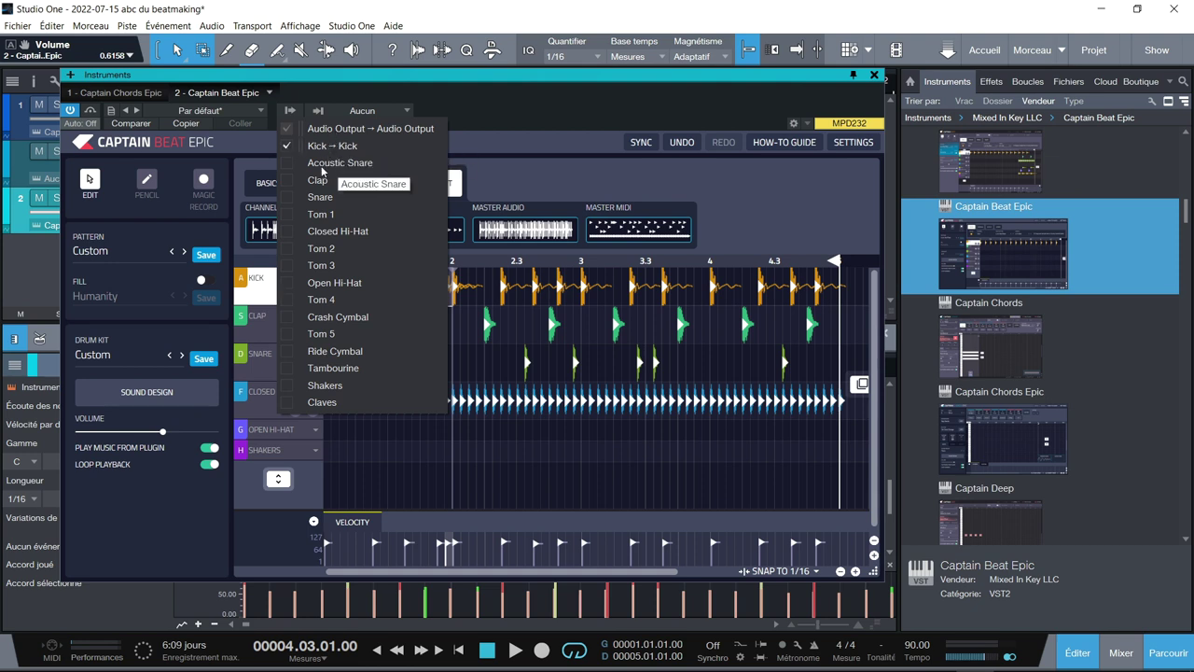
click(285, 181)
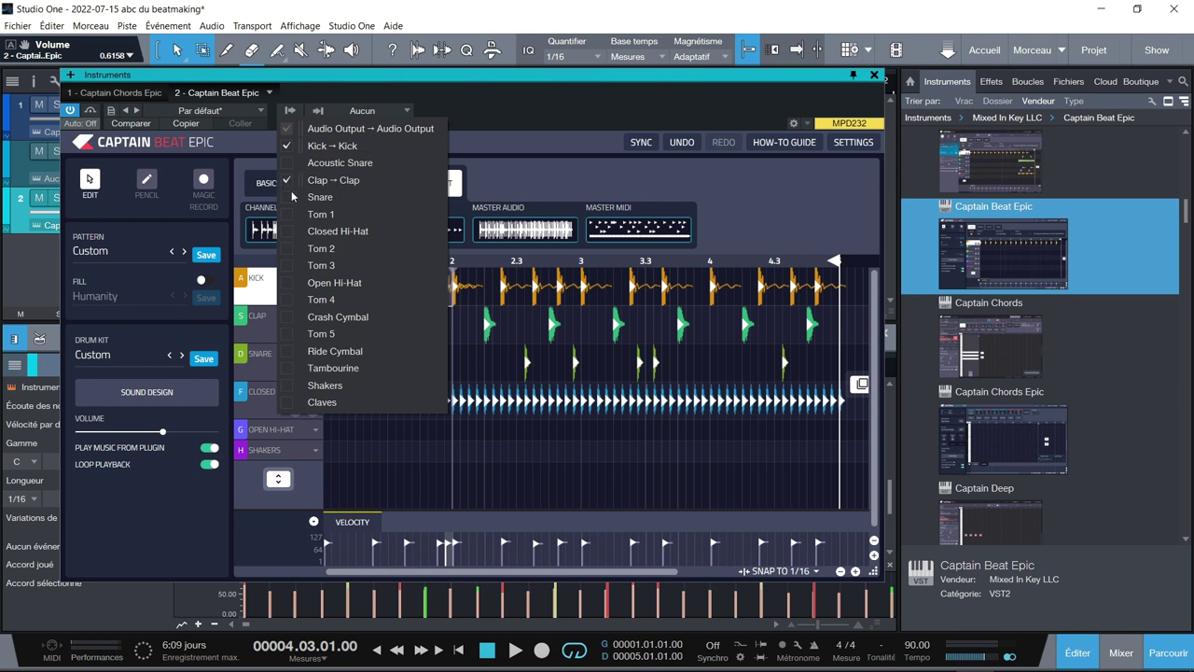
click(285, 198)
click(286, 232)
click(560, 131)
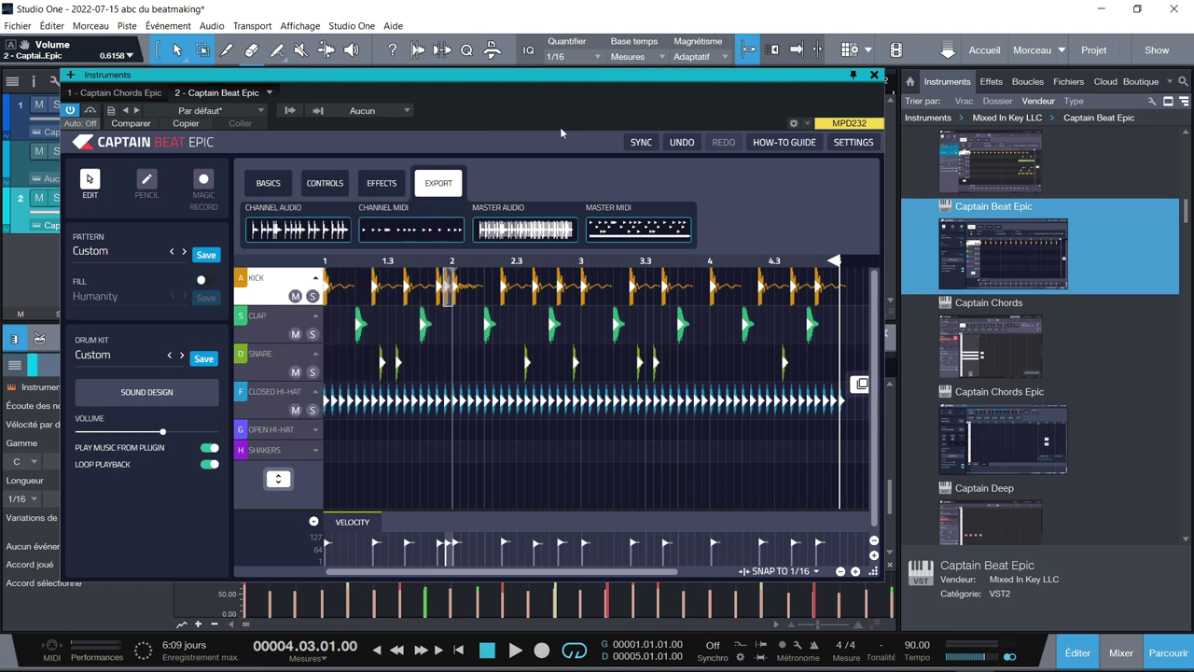
- Show the mixer, turn off Play Music From Plugin and close the plugin window
key(F3)
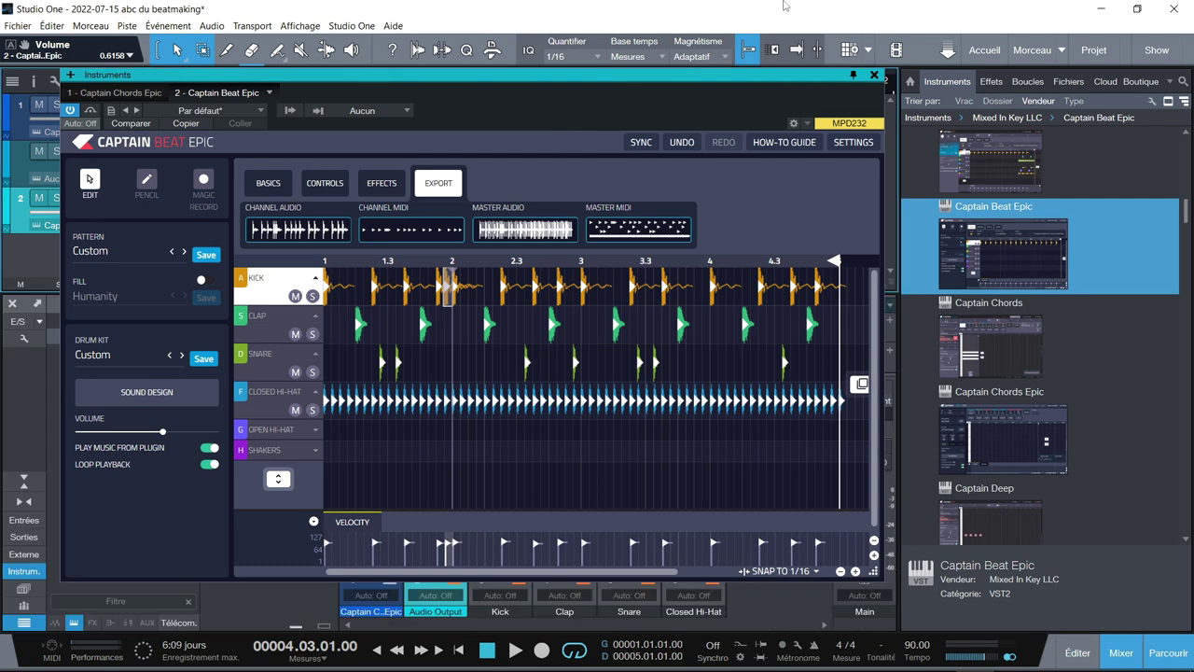
click(210, 450)
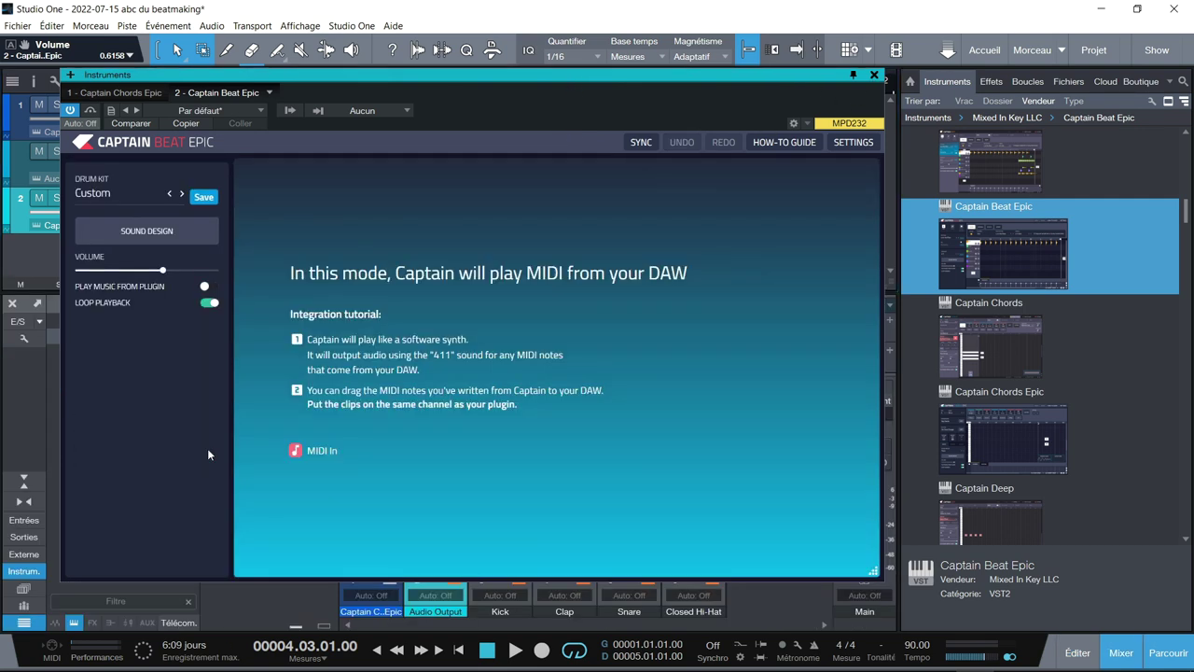
click(873, 75)
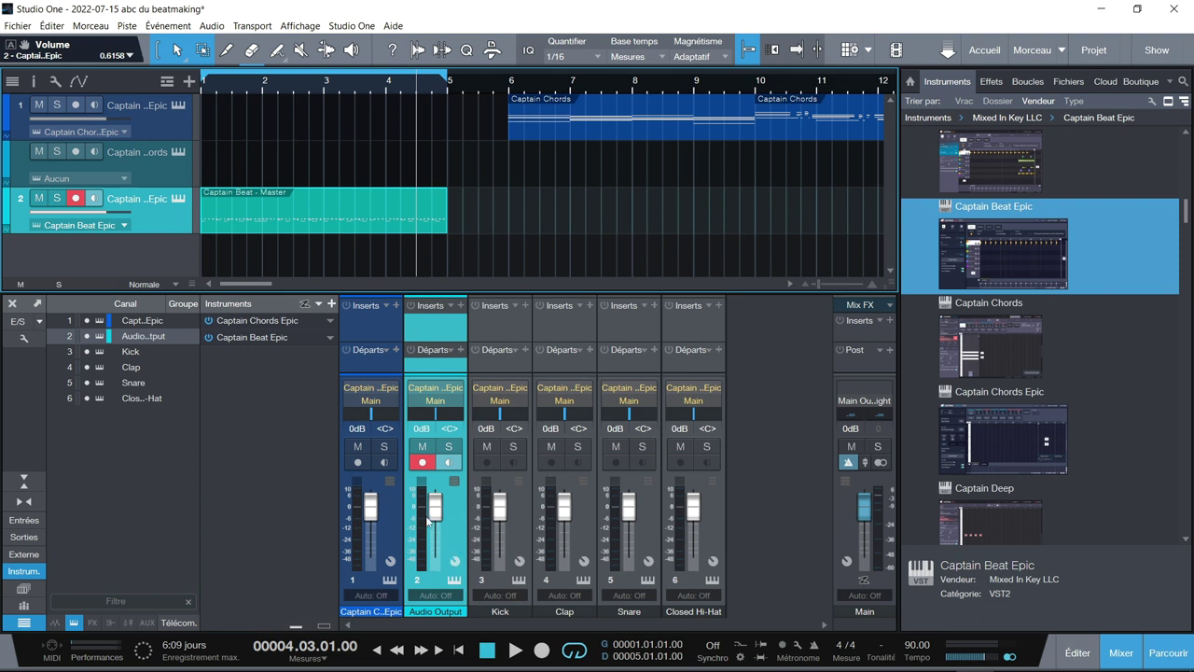
- Lower the Audio Output channel to -9.0 dB, then solo Audio Output, Kick, Clap, Snare and Closed Hi-Hat one by one during playback
drag(435, 506, 438, 518)
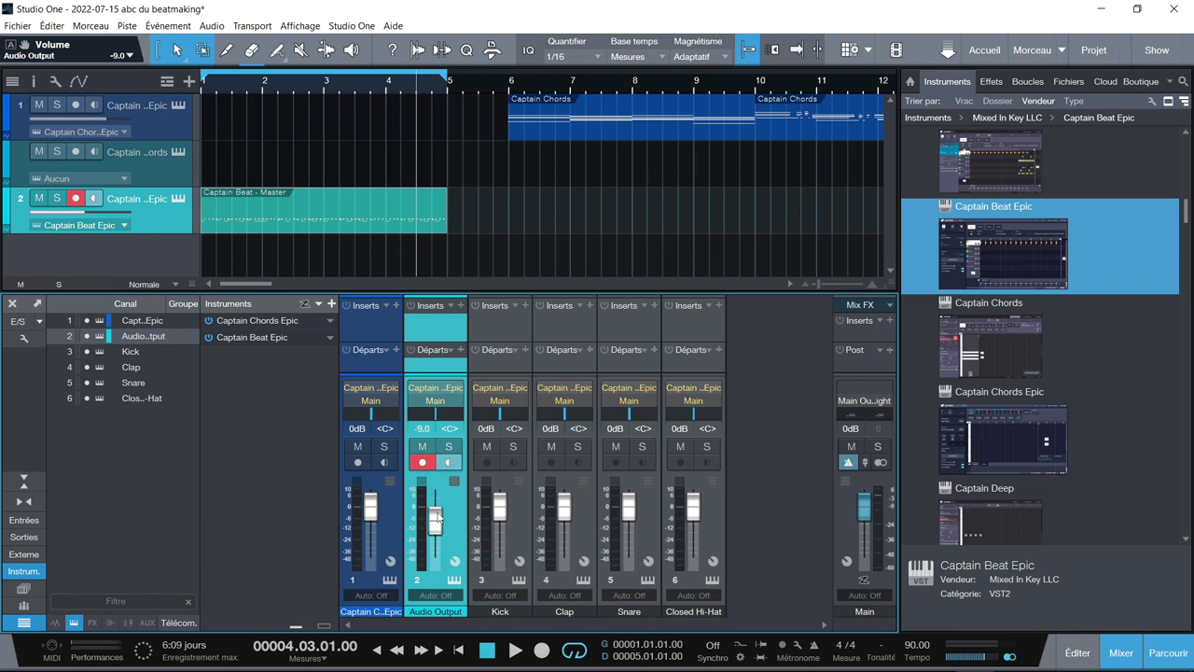
key(space)
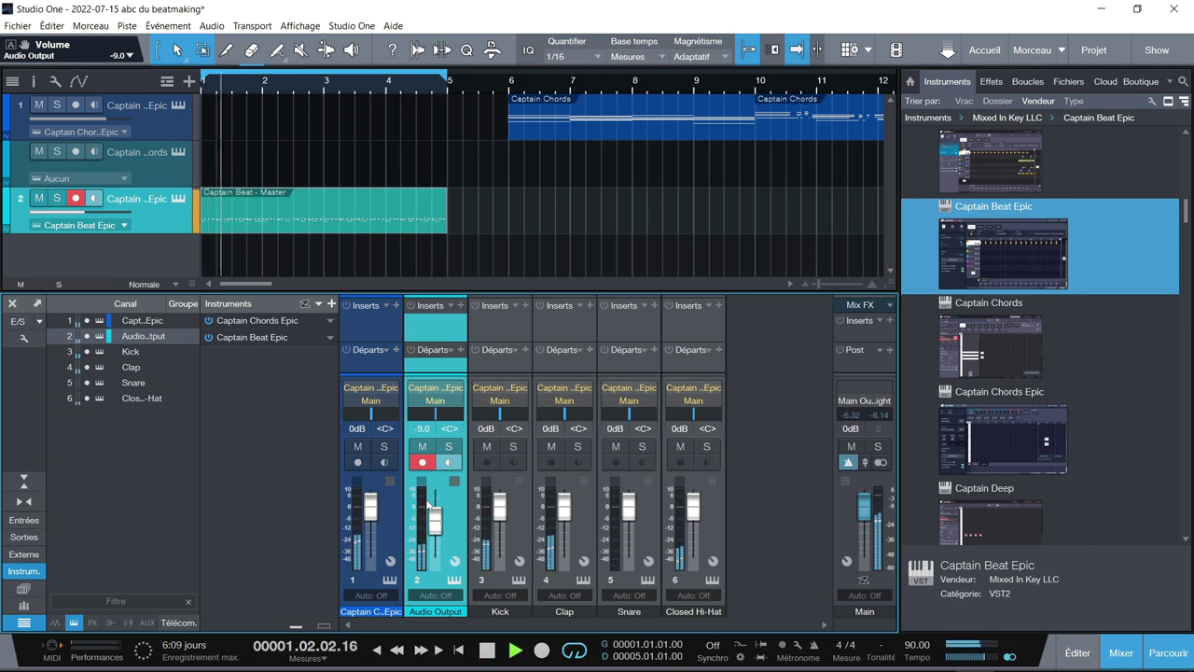
click(447, 449)
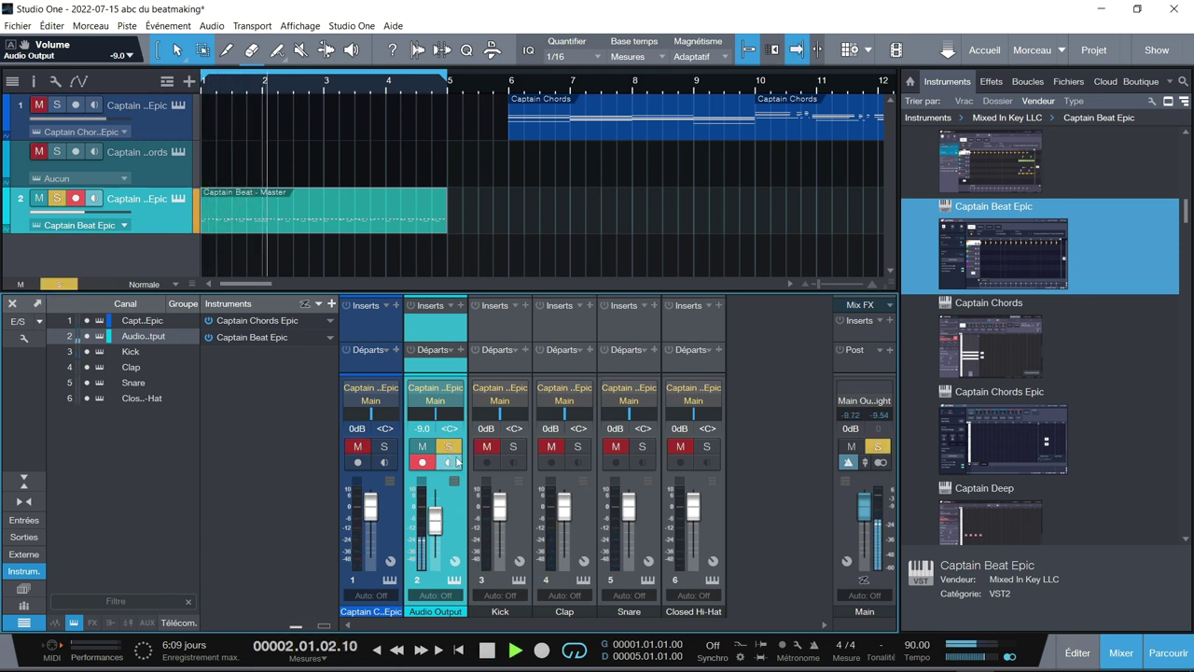
click(516, 447)
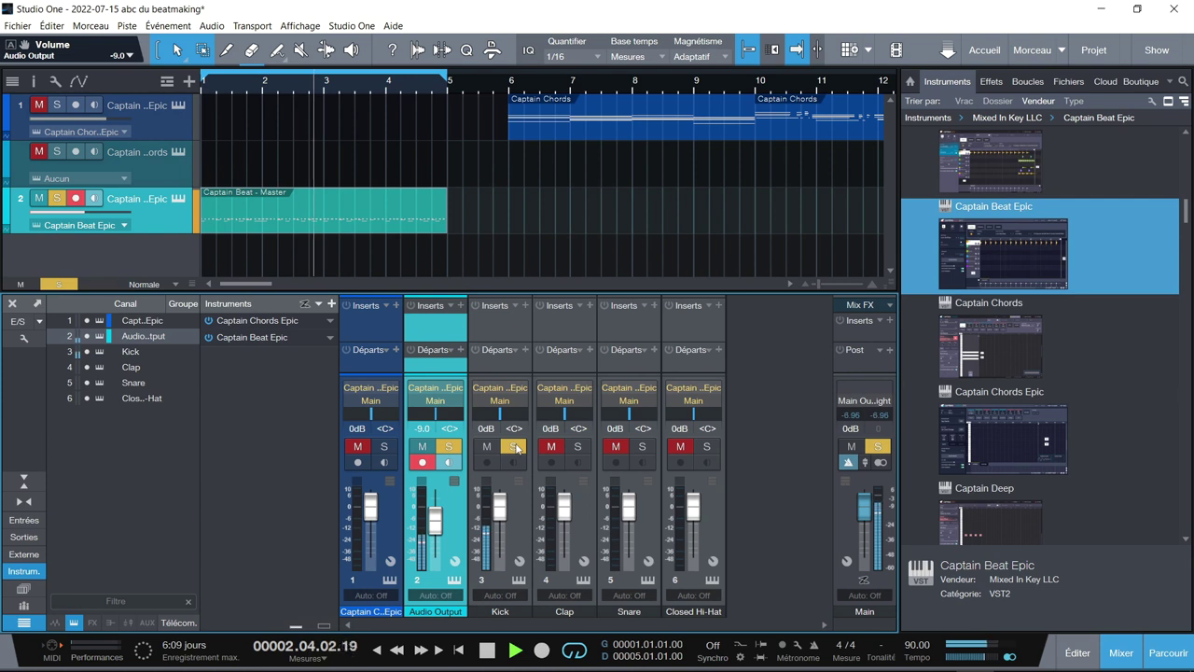
click(578, 447)
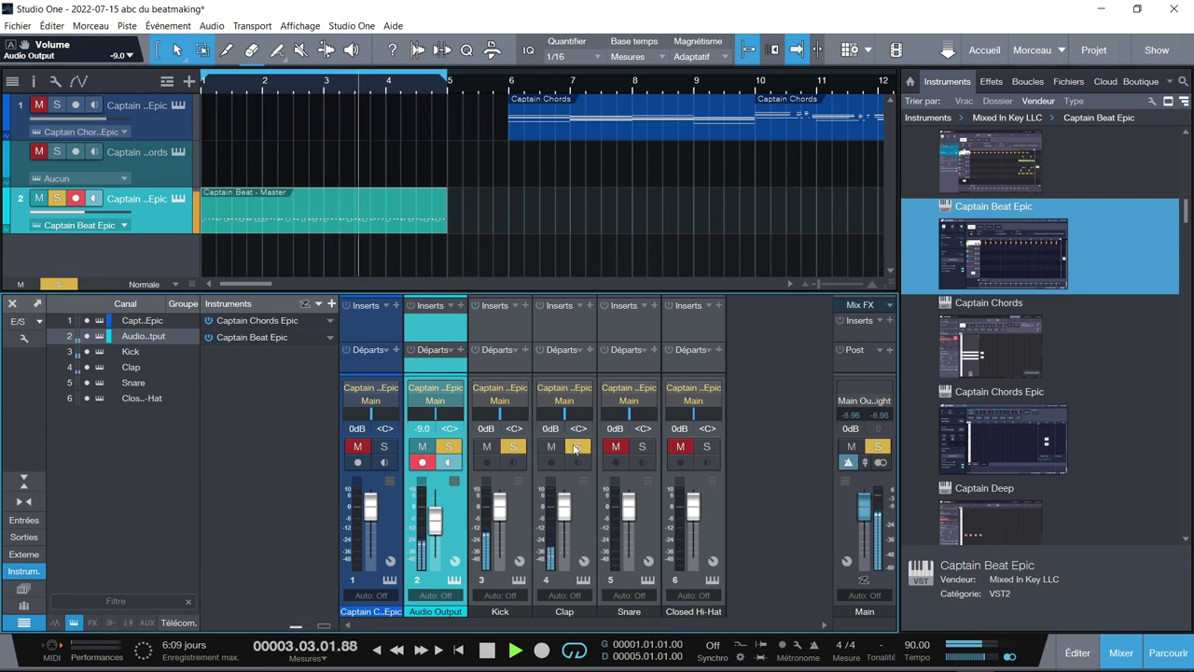
click(643, 449)
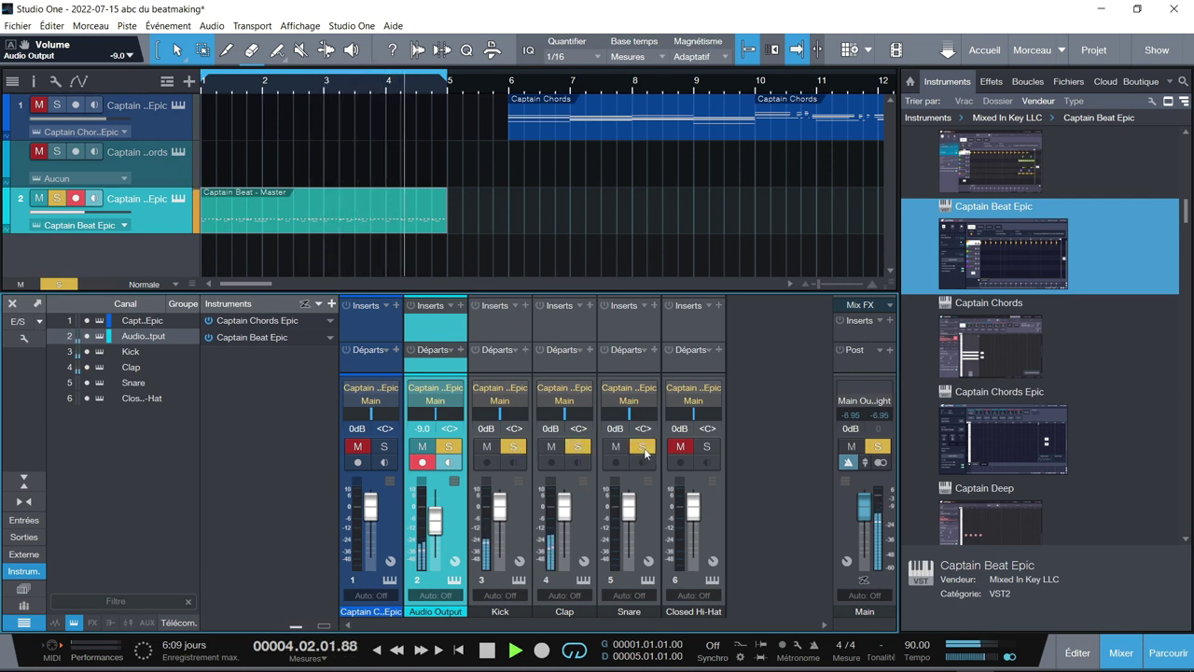
click(707, 447)
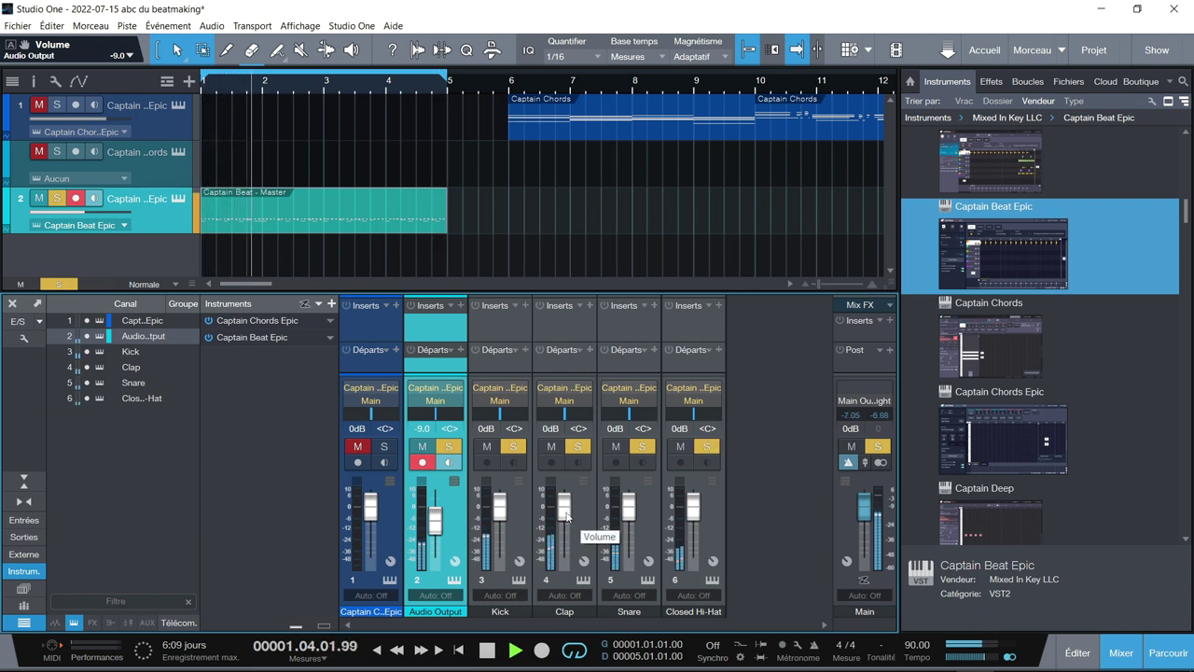
- Lower the Audio Output channel to -12.2 dB, clear all channel solos and stop playback
drag(435, 516, 434, 528)
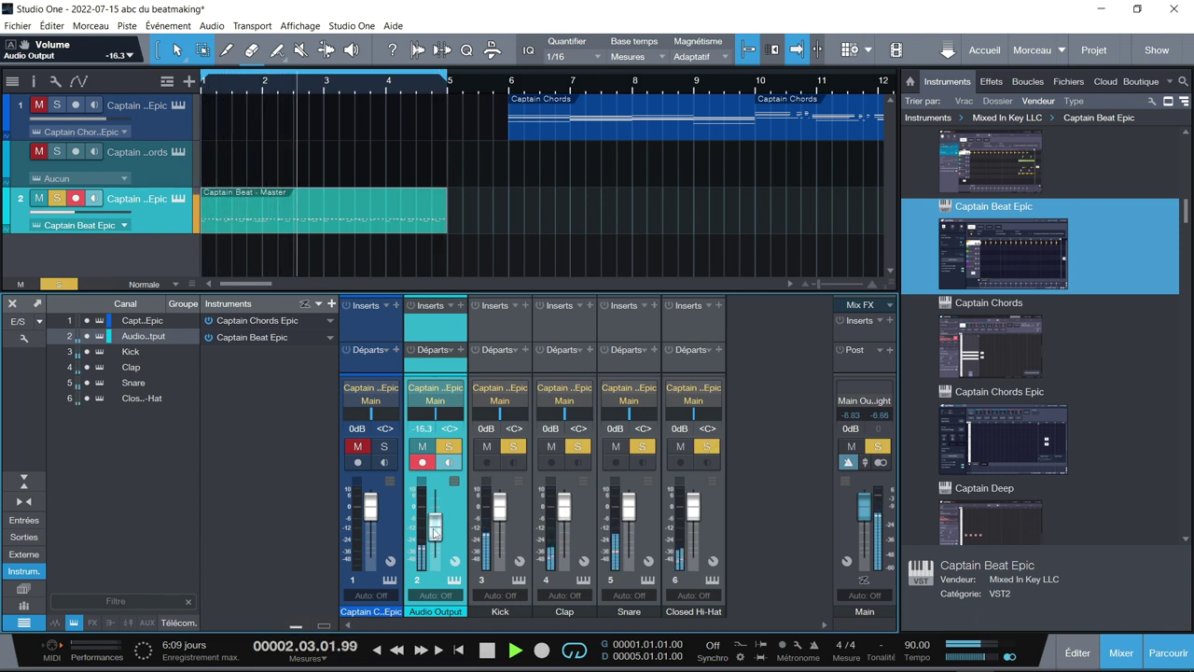
click(448, 446)
click(513, 446)
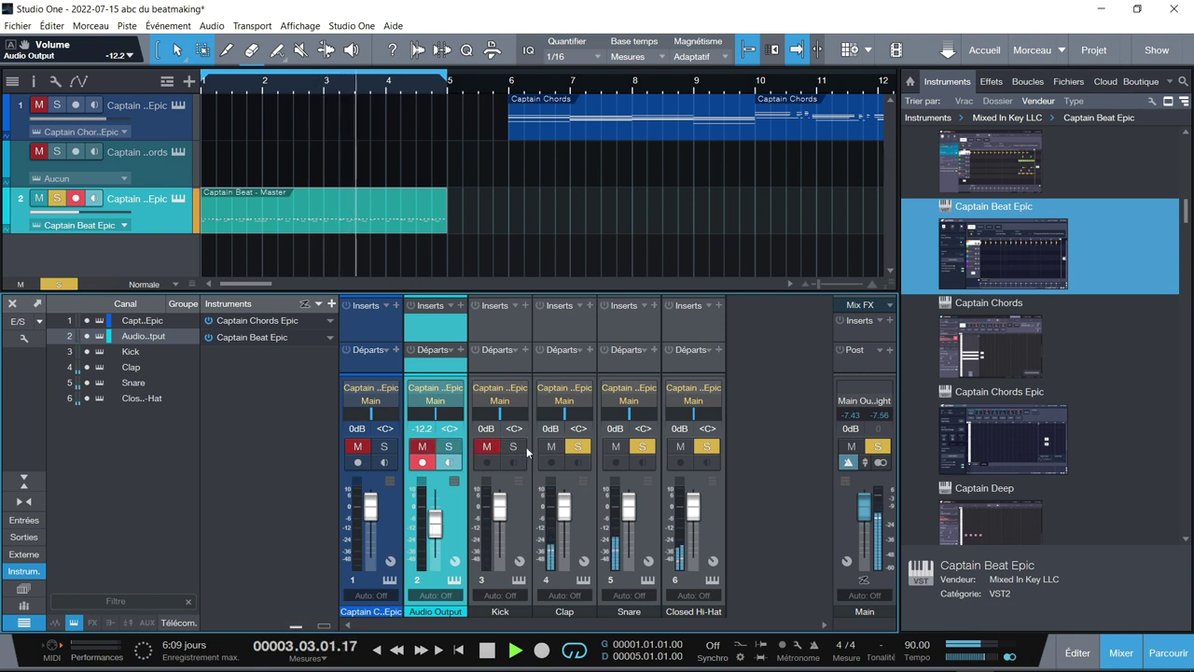
click(881, 446)
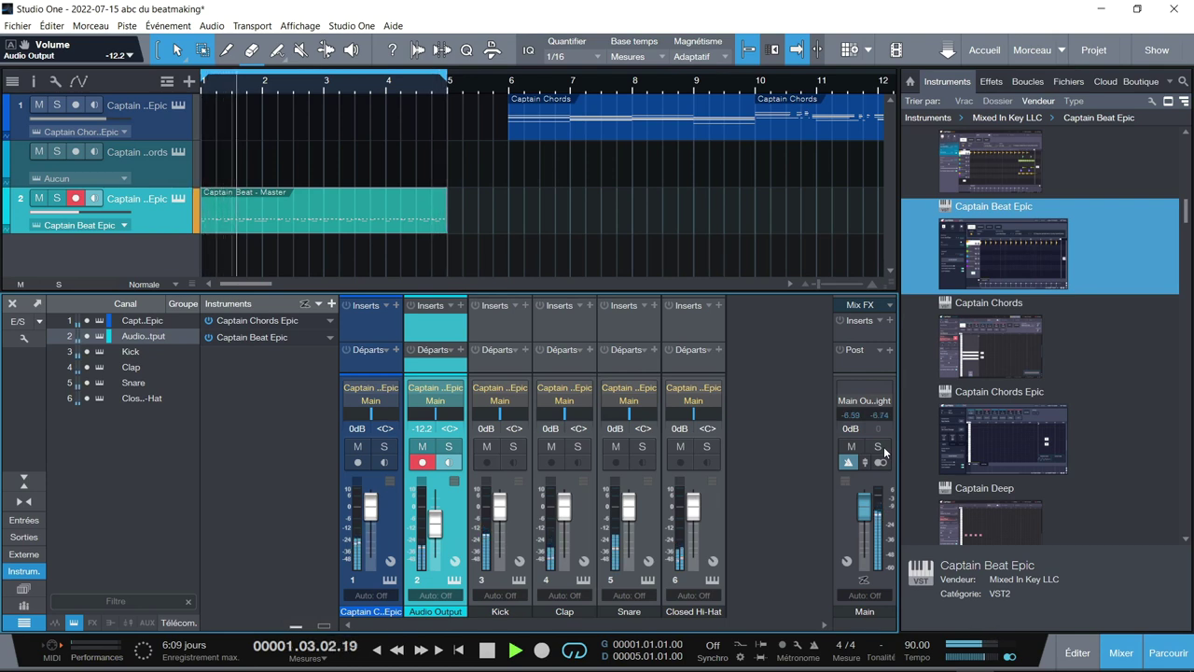
key(space)
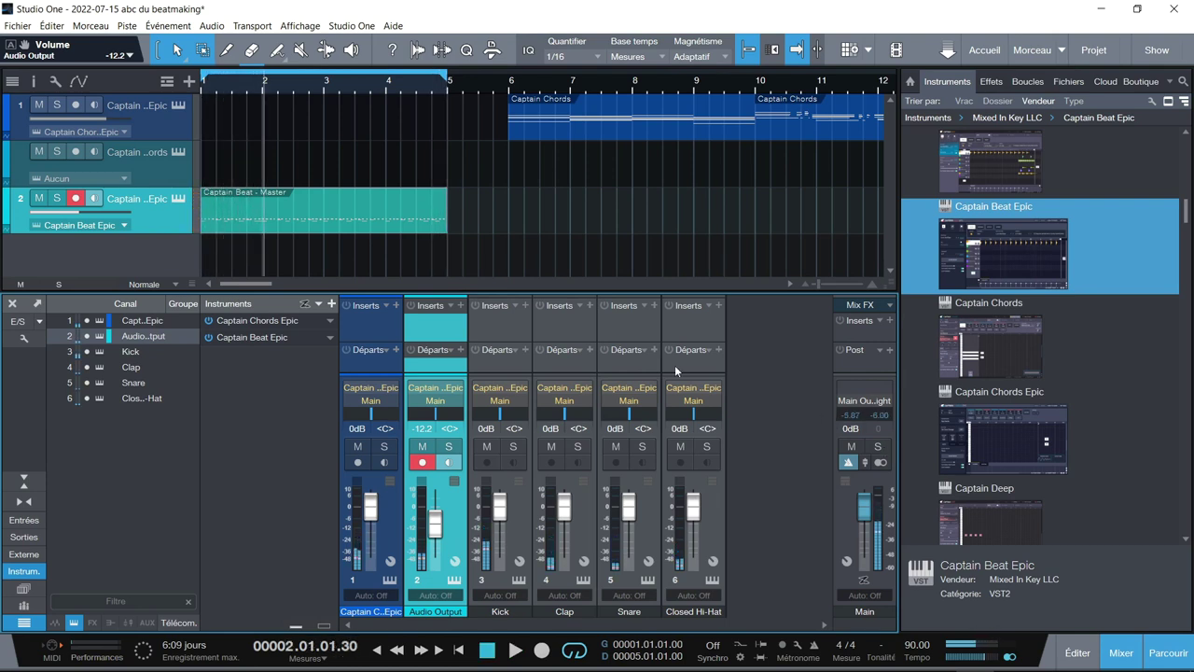
- Split the Captain Beat - Master clip into one track per drum note with the "exploser piste" macro
click(391, 229)
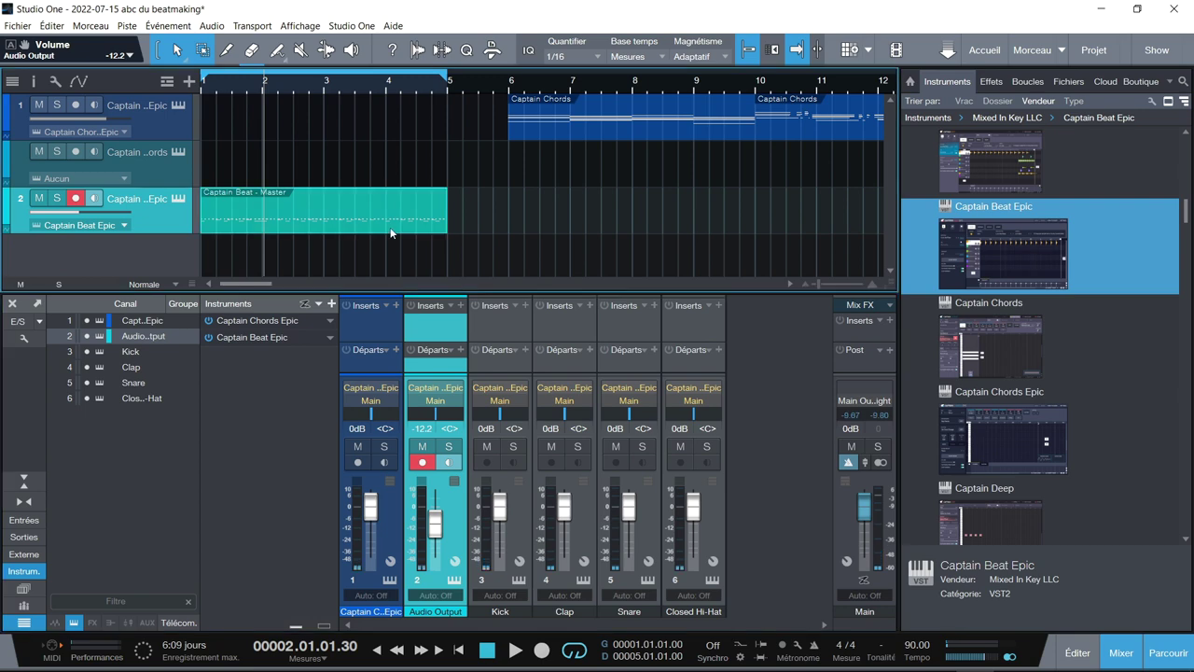
click(492, 50)
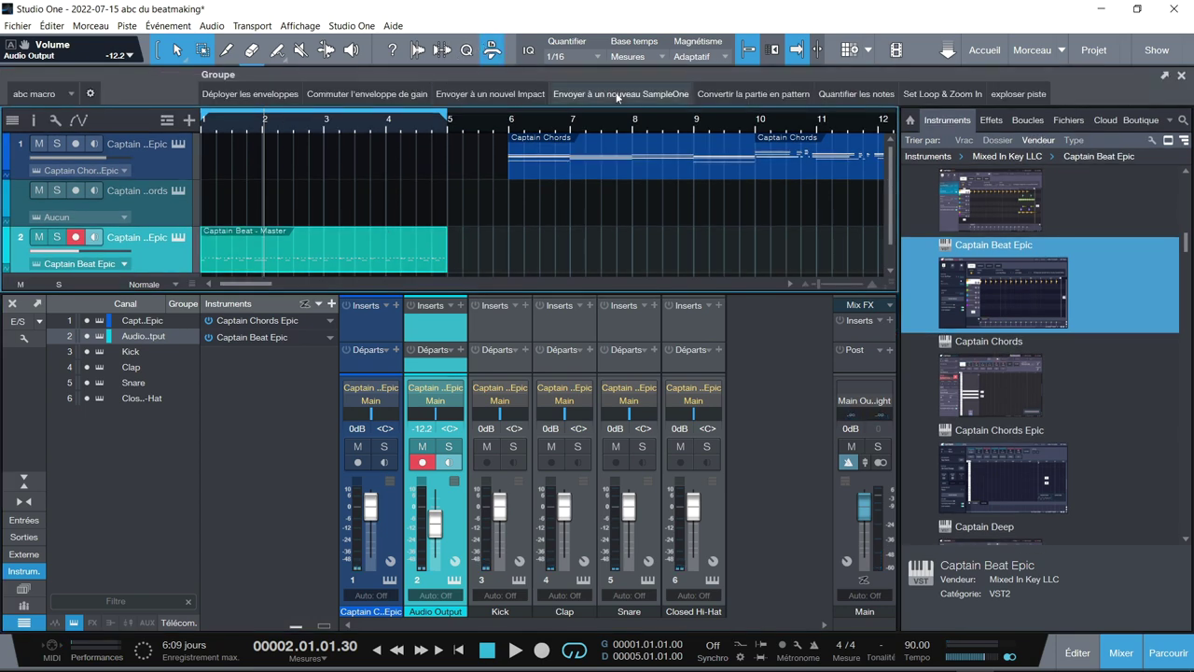
click(1007, 94)
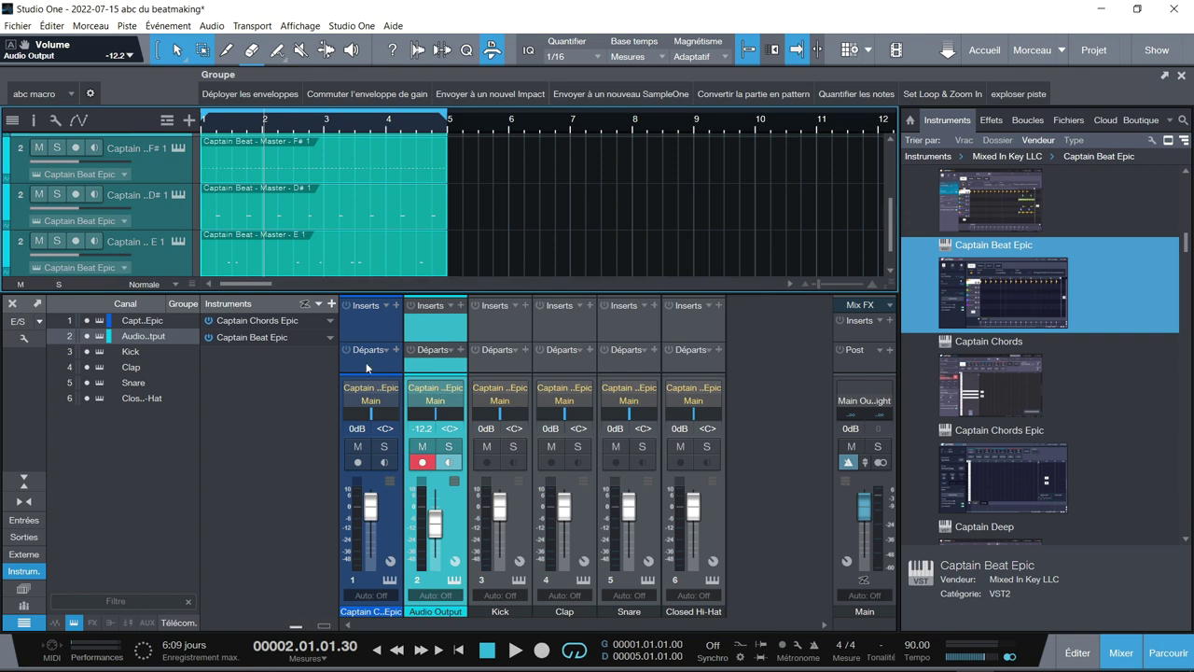
- Hide the mixer and pack the four split drum tracks (C 1, F# 1, D# 1, E 1) into a folder track
key(F3)
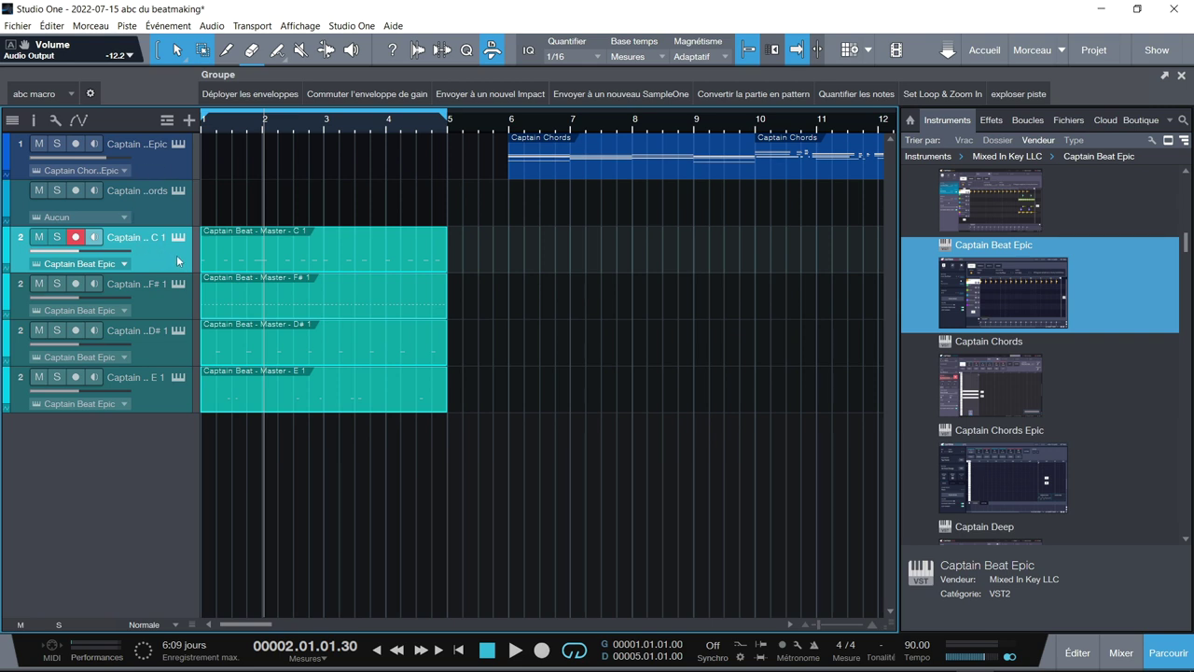
shift+click(190, 306)
shift+click(172, 357)
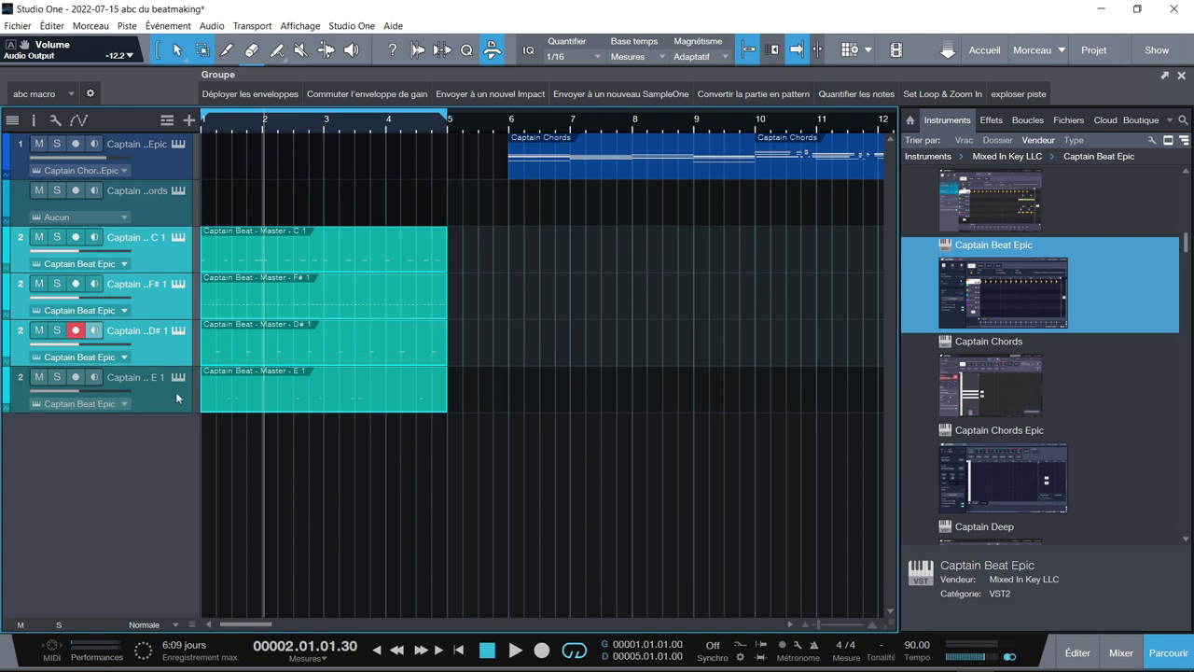
shift+click(173, 391)
right_click(168, 392)
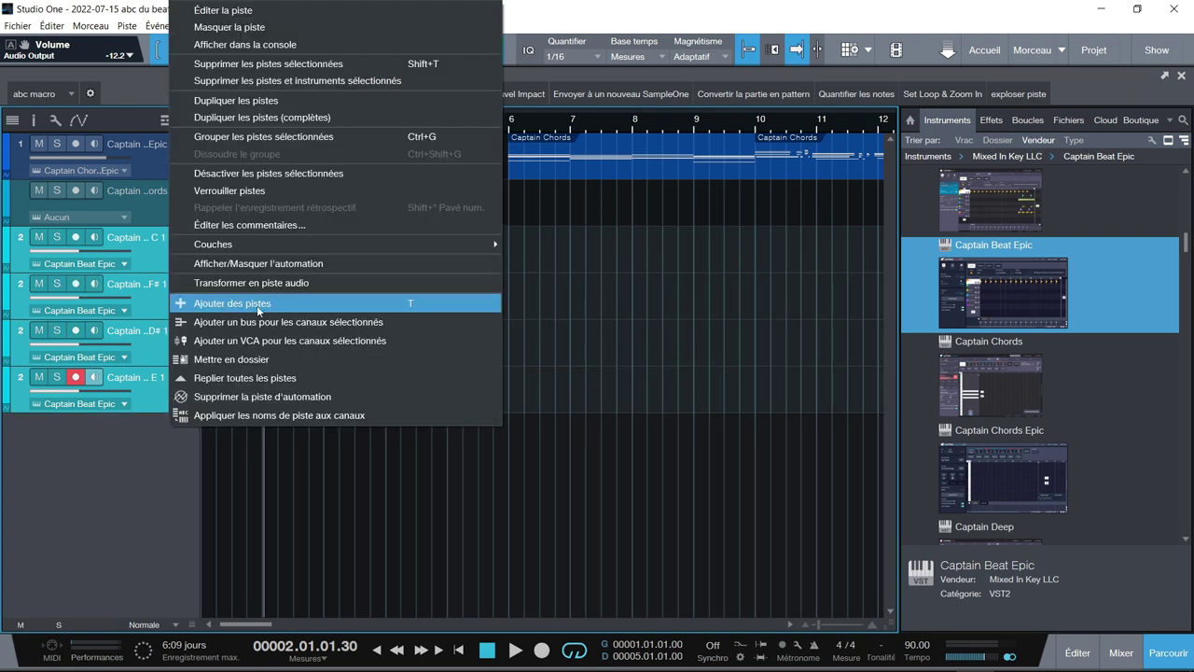
click(229, 361)
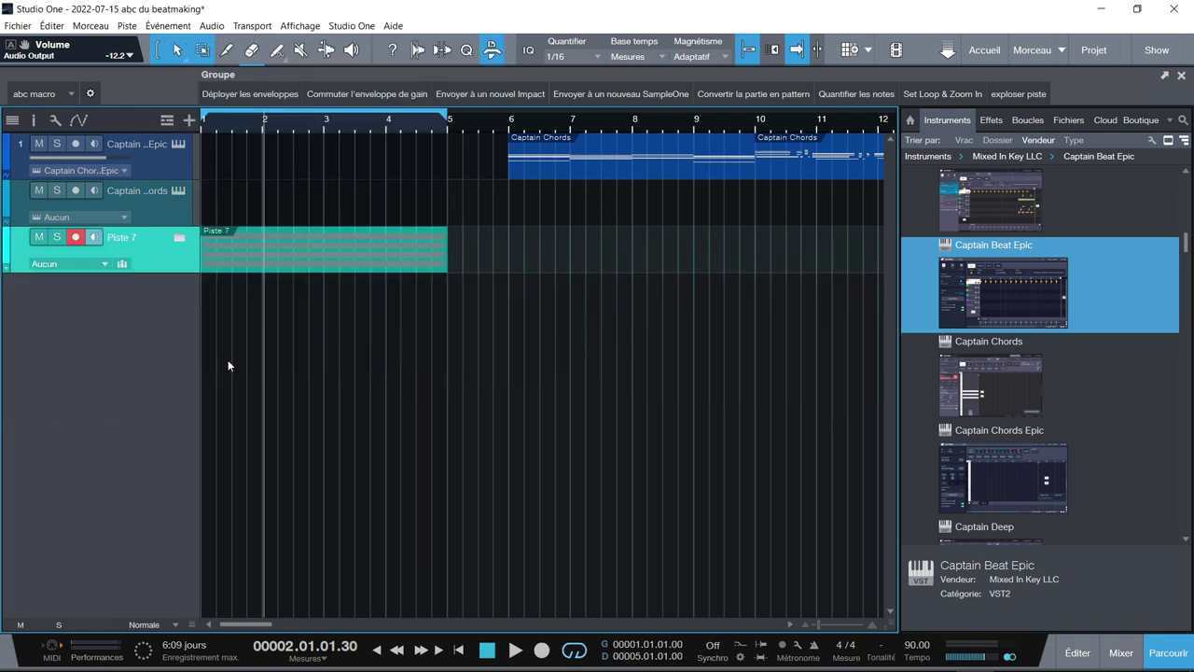
- Rename the new folder track DRUMS and assign it a new bus channel
double_click(128, 237)
text(DRUMS)
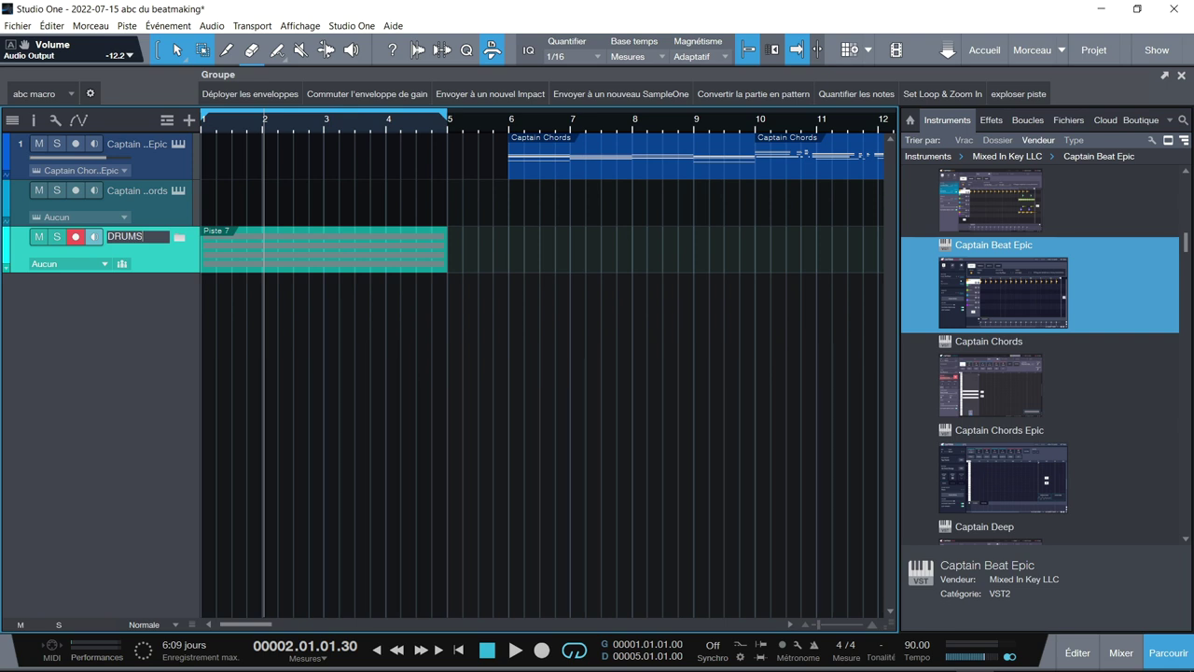
key(Return)
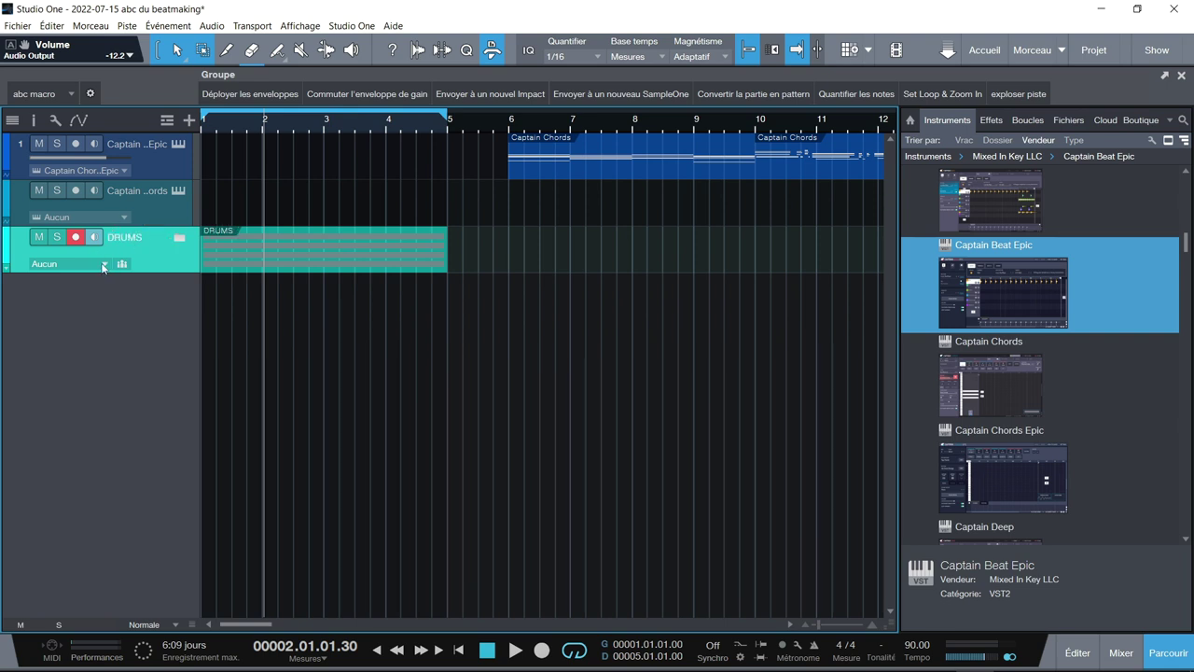
click(103, 265)
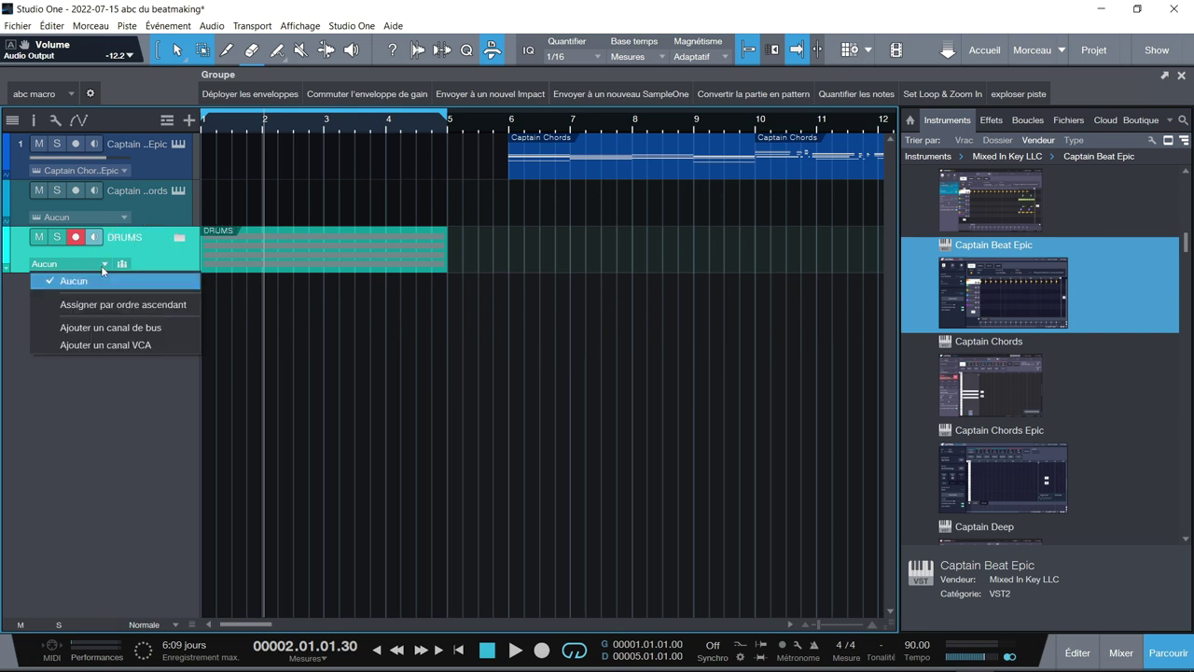
click(127, 329)
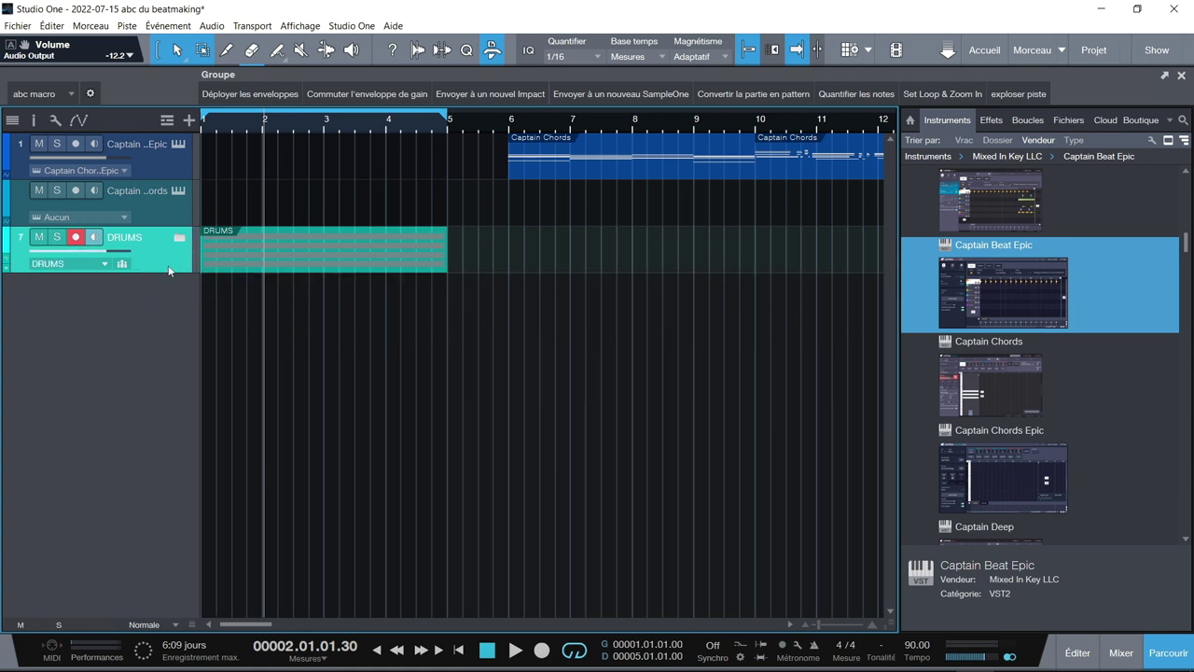
- Show the mixer, audition the DRUMS bus in solo, then remove its solo while playback continues
key(F3)
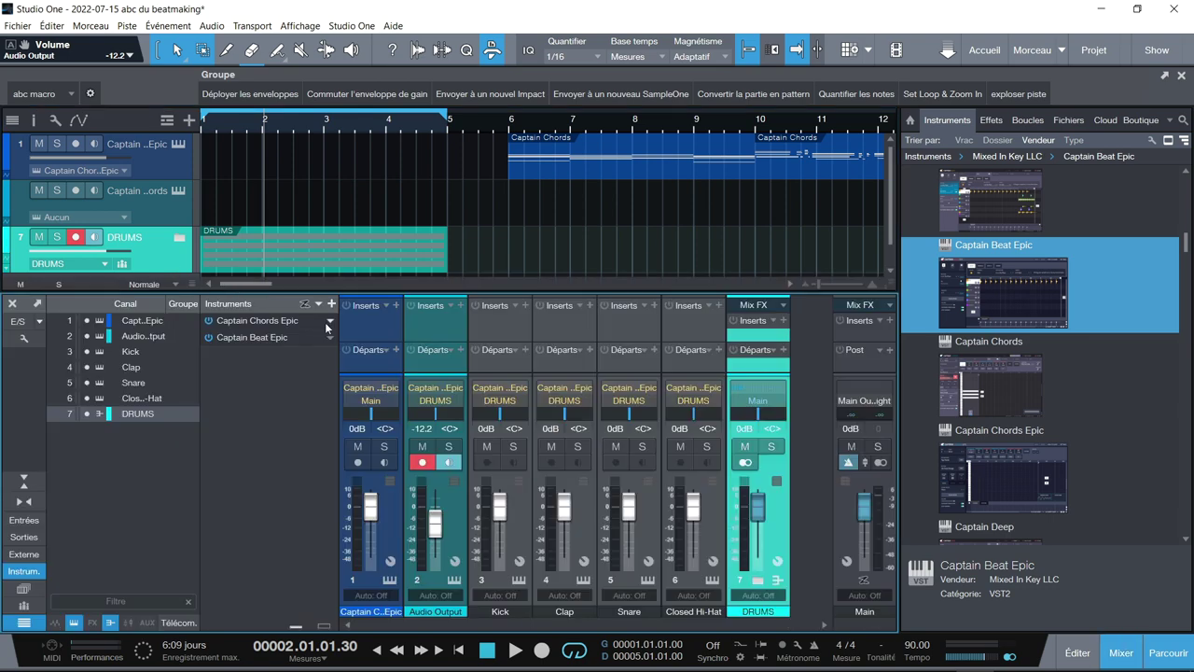
click(772, 448)
key(space)
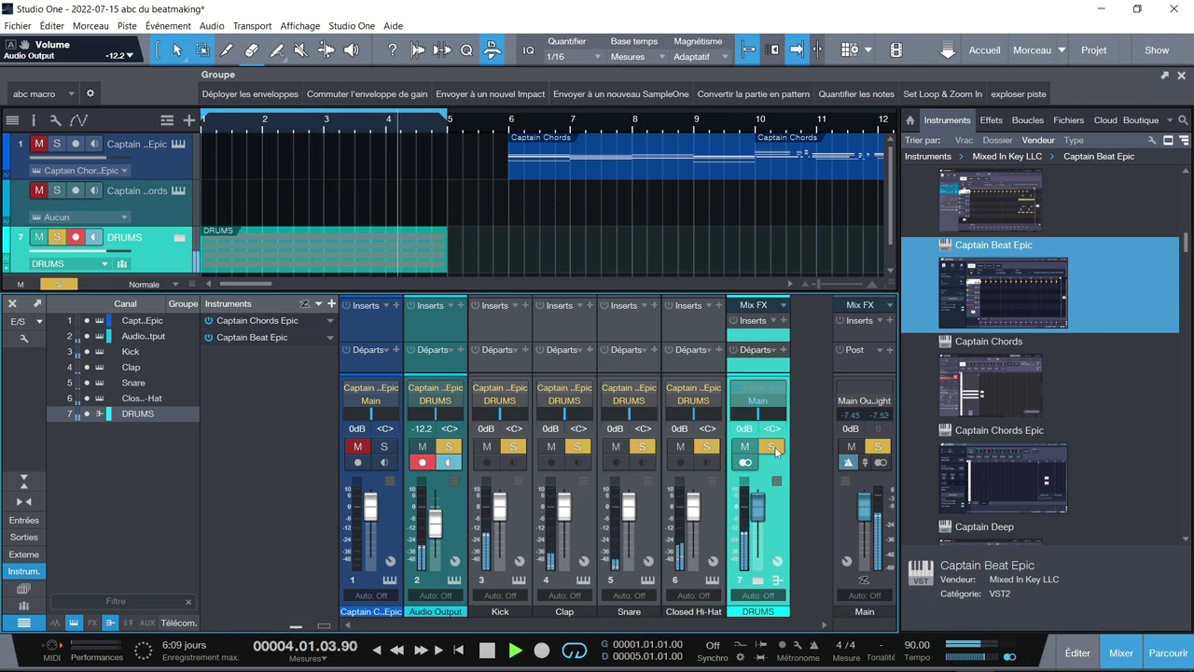
click(774, 449)
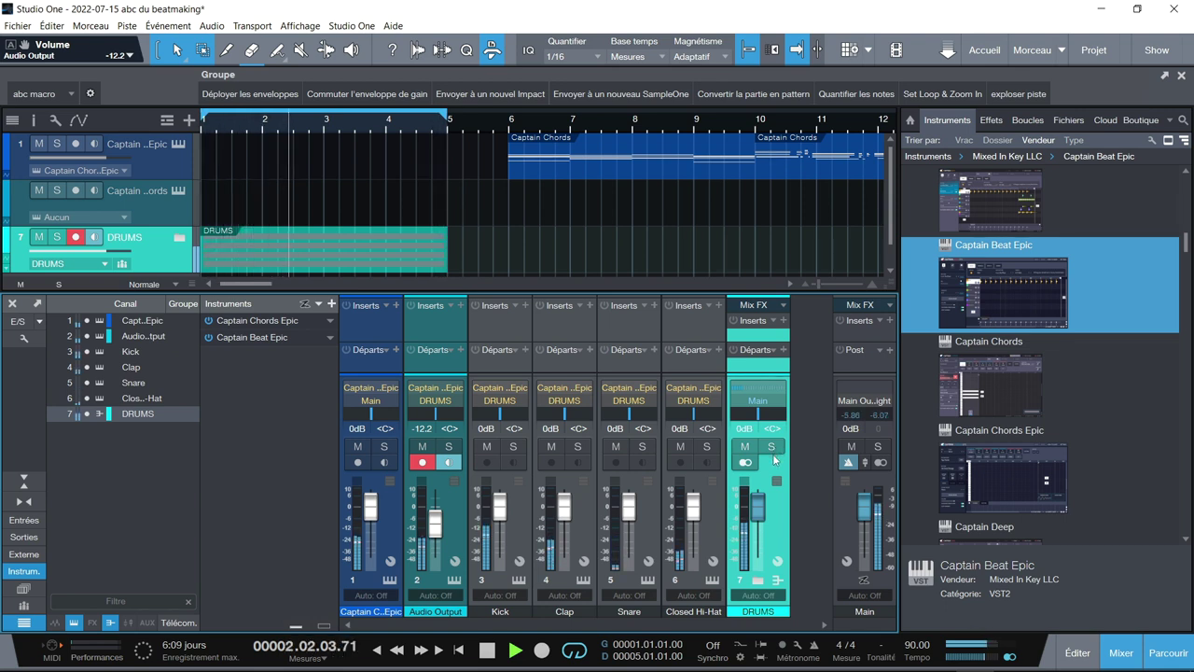
- Lower the internal plugin volume of Captain Chords Epic to about 0.2994, close its window and stop playback
click(178, 145)
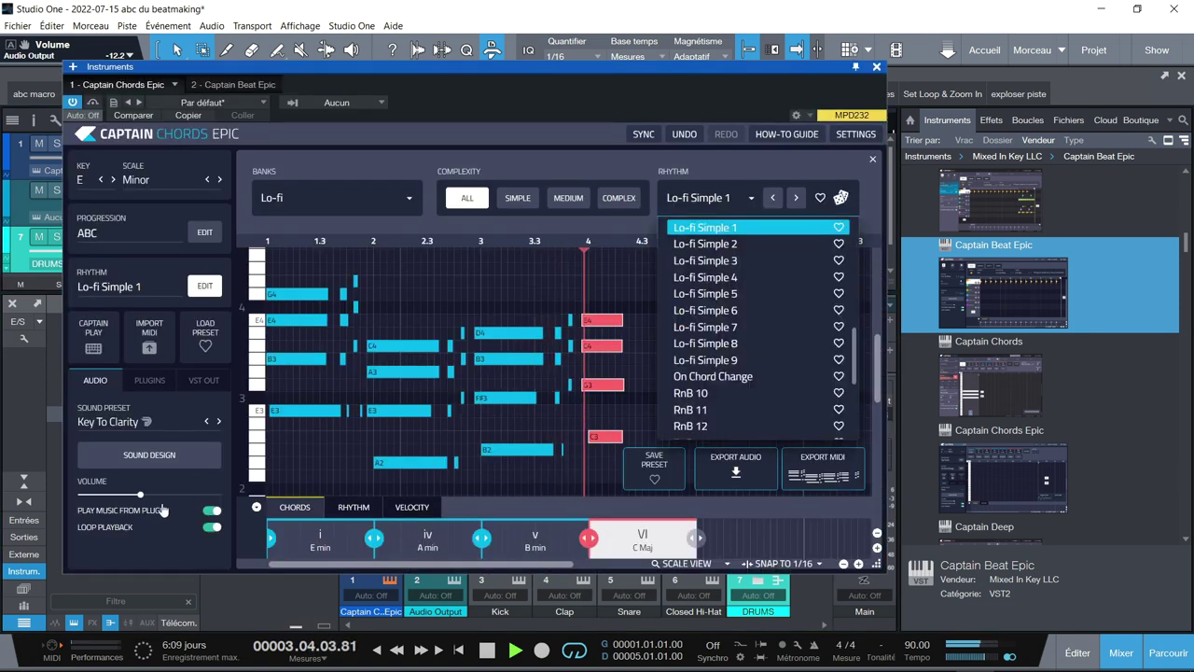
drag(144, 503, 121, 497)
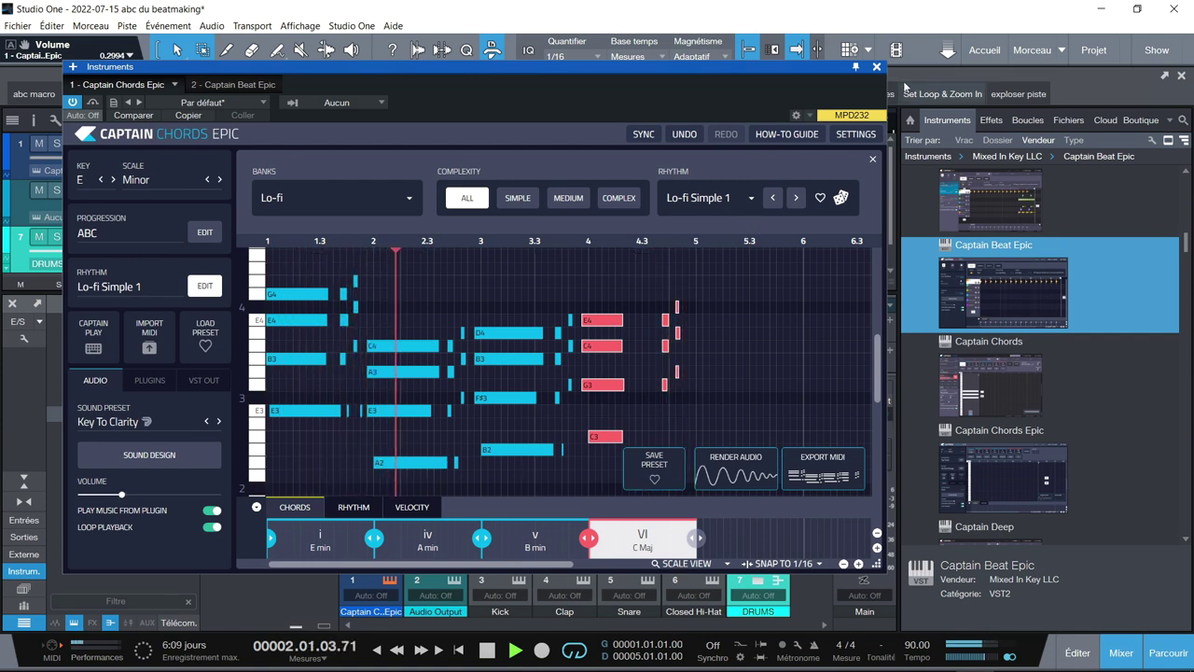
click(876, 66)
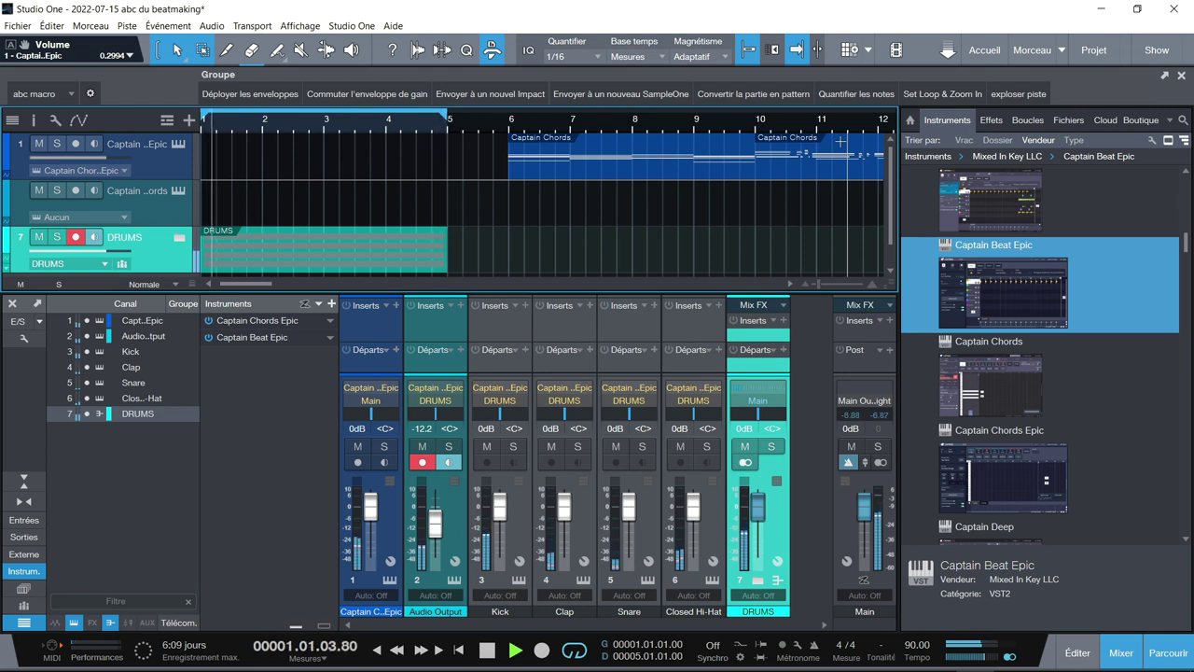
key(space)
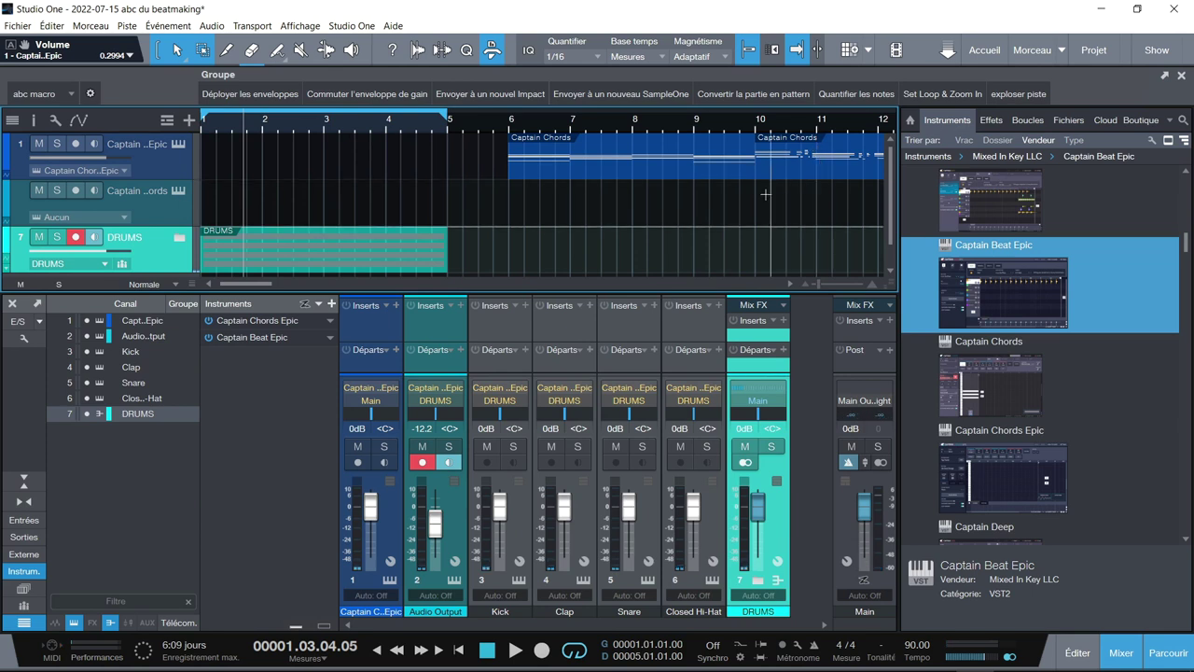
- Hide the mixer and add the Captain Deep Epic instrument on a new track below the DRUMS folder
key(F3)
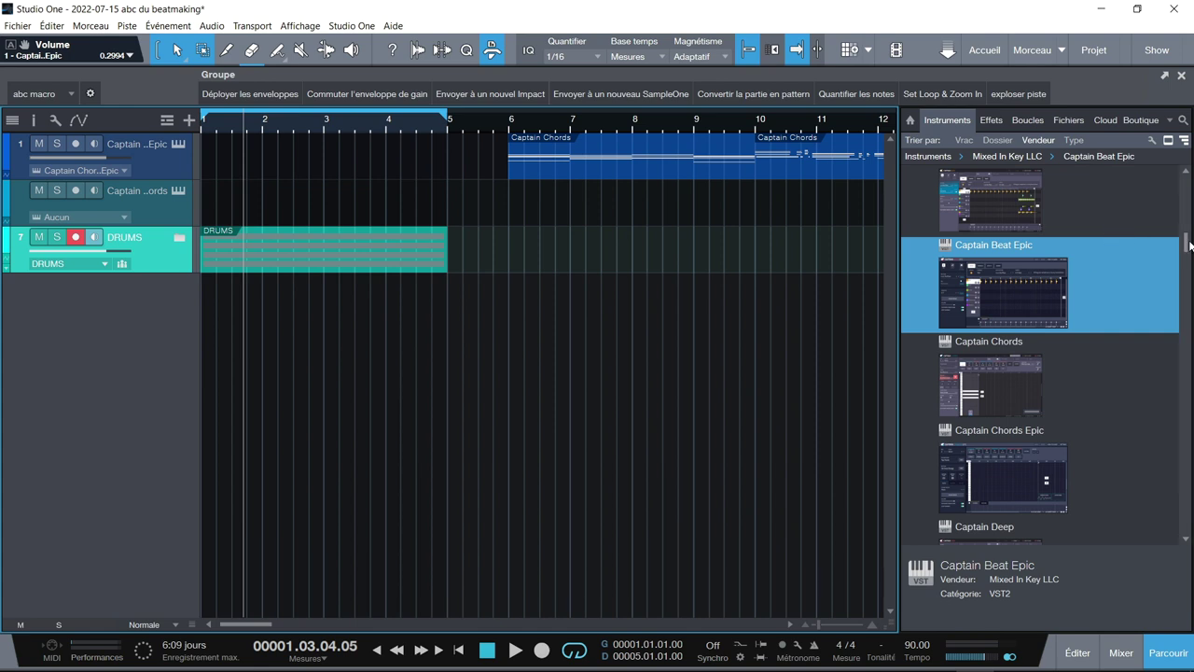
scroll(1187, 247, down, 3)
scroll(1003, 355, down, 1)
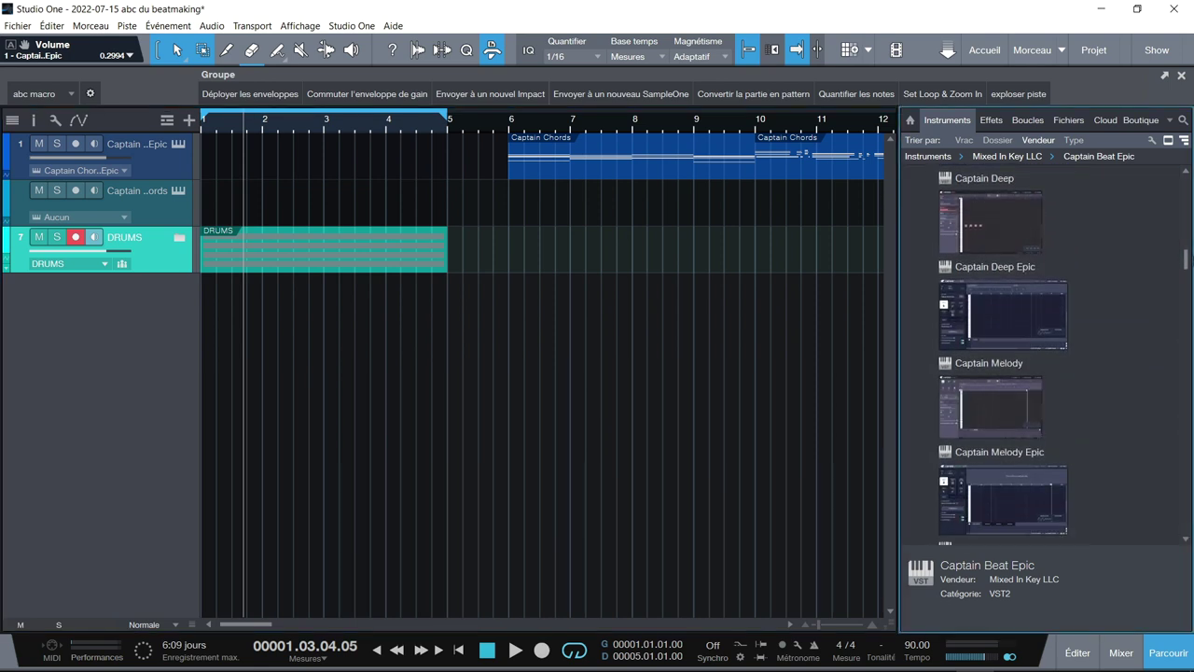
click(1013, 312)
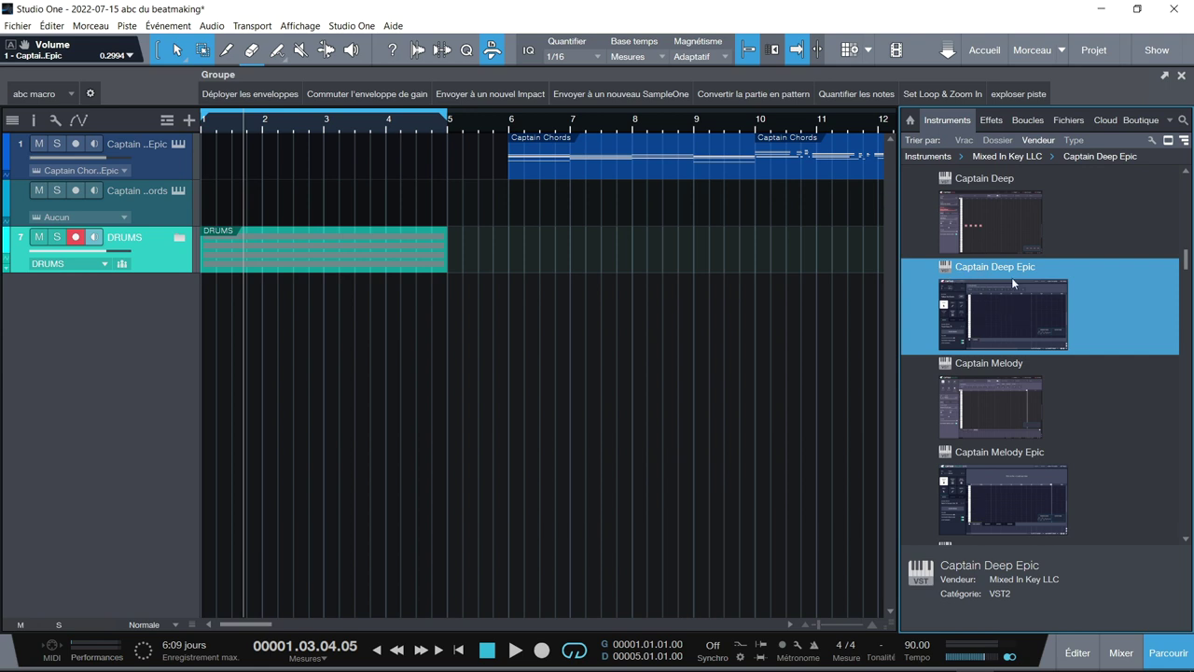
drag(1010, 311, 556, 425)
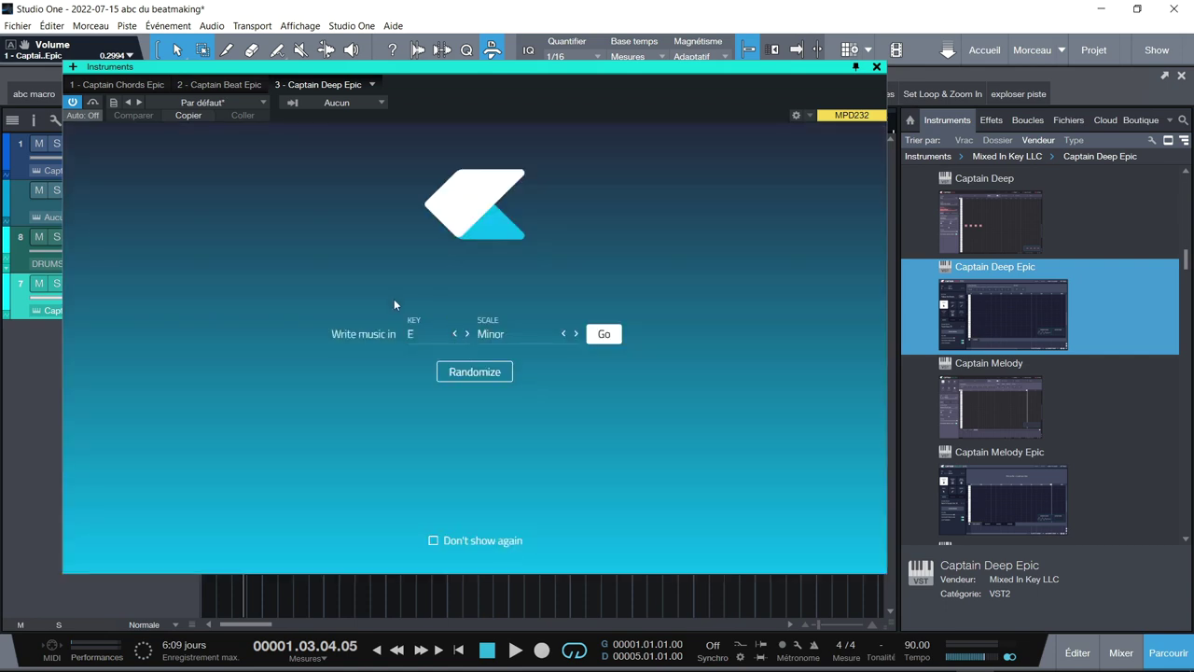
- Start Captain Deep Epic in E Minor and listen to the bass line that follows the chords
click(605, 332)
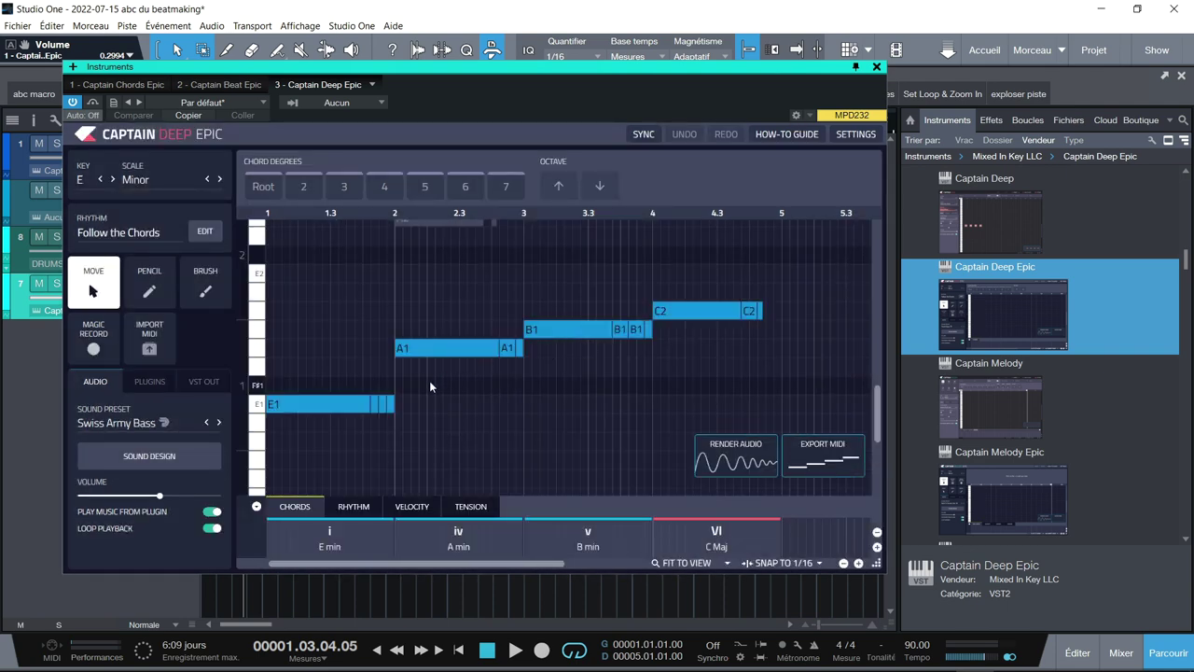
key(space)
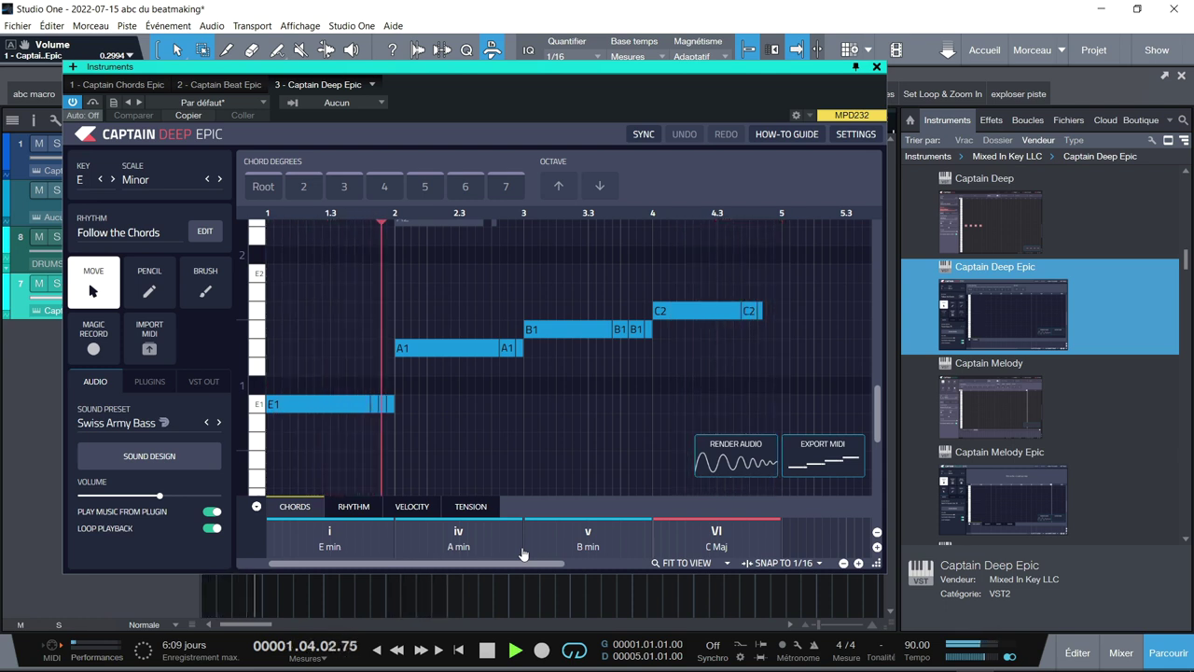
key(space)
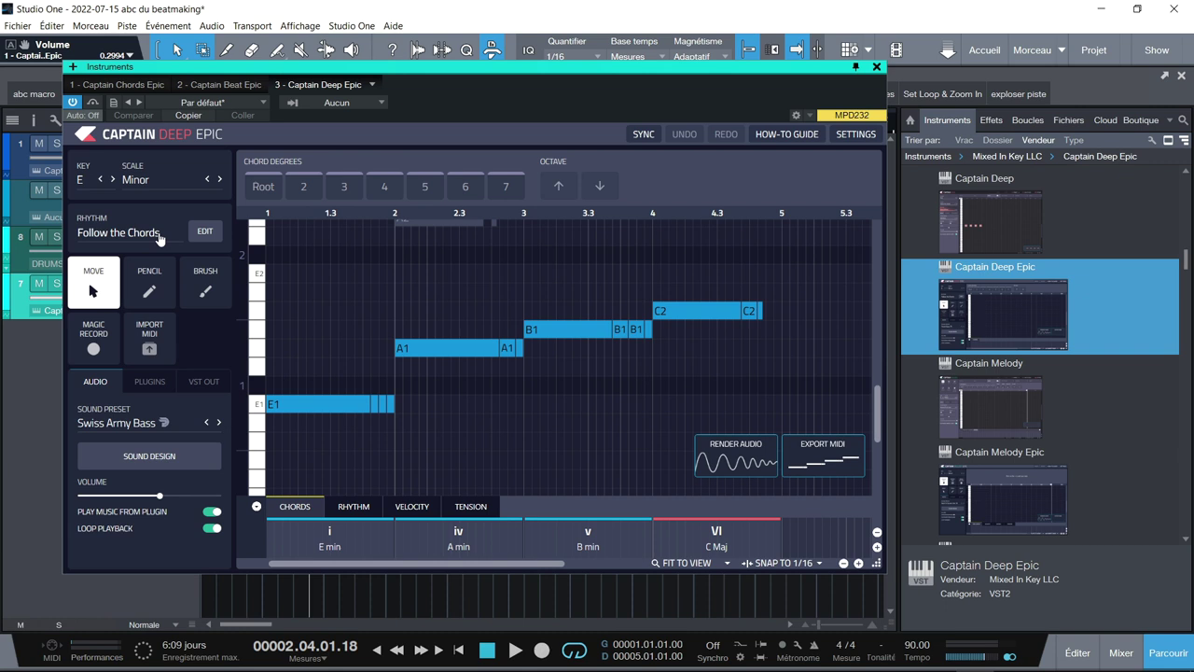
- Switch the bass rhythm to the Hip Hop bank and choose the HipHop 10 pattern
click(205, 232)
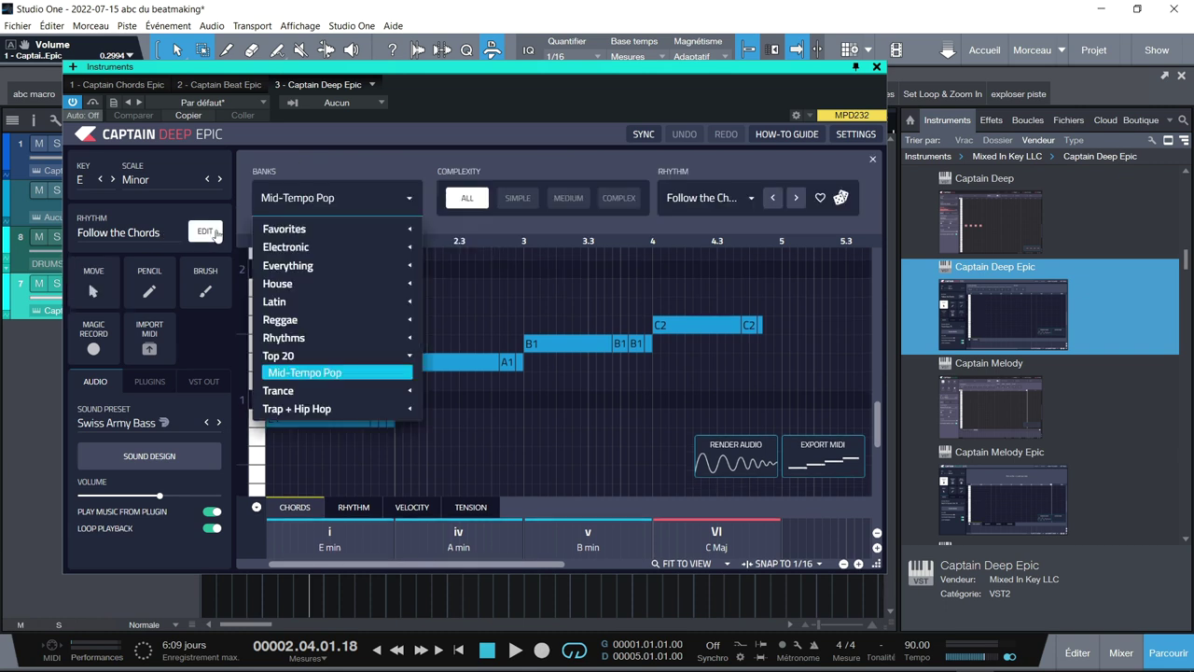
click(325, 410)
click(314, 426)
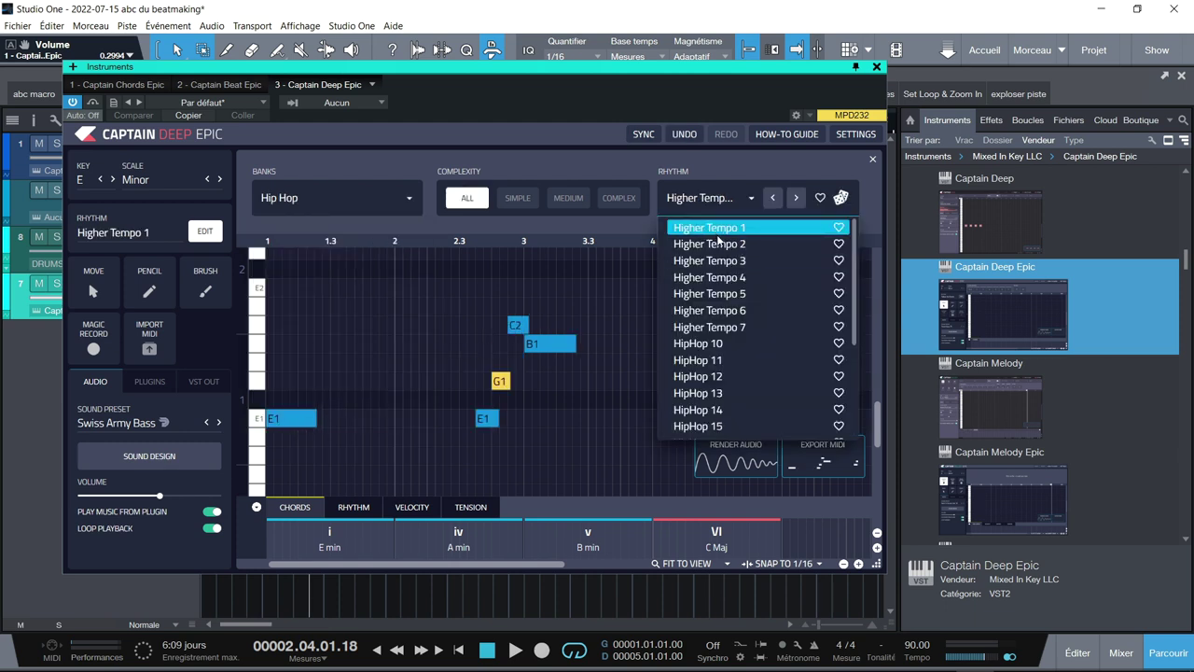
click(708, 345)
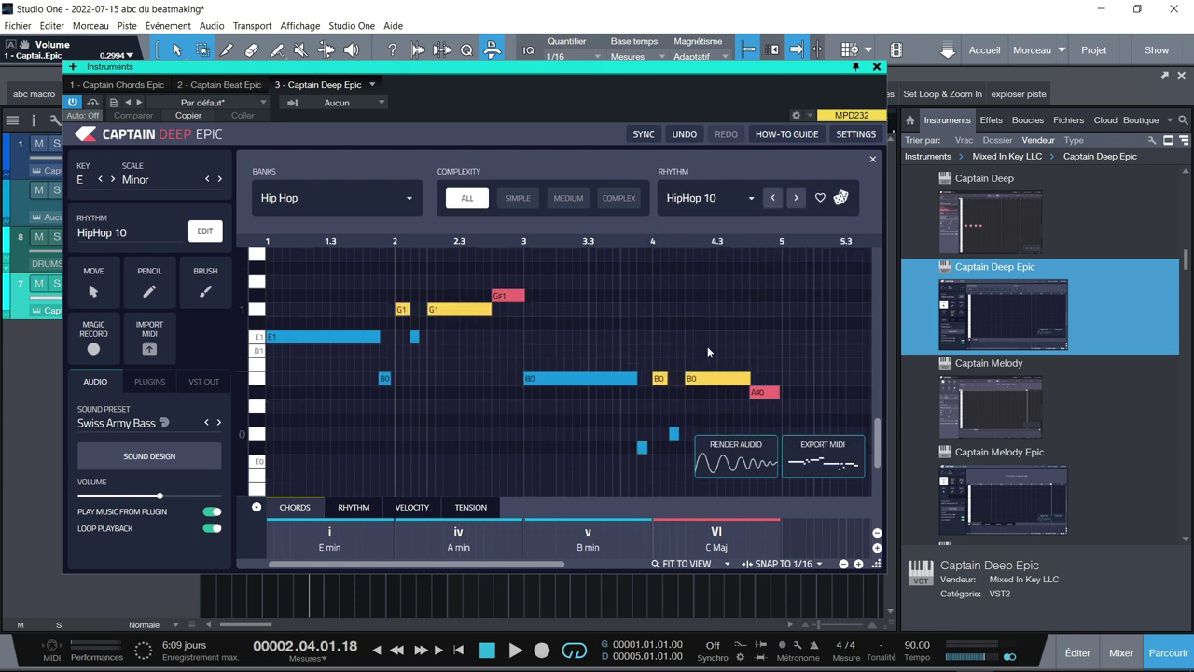
- Play the bass line from the start, change the rhythm to HipHop 11 during playback, and stop
key(Home)
key(space)
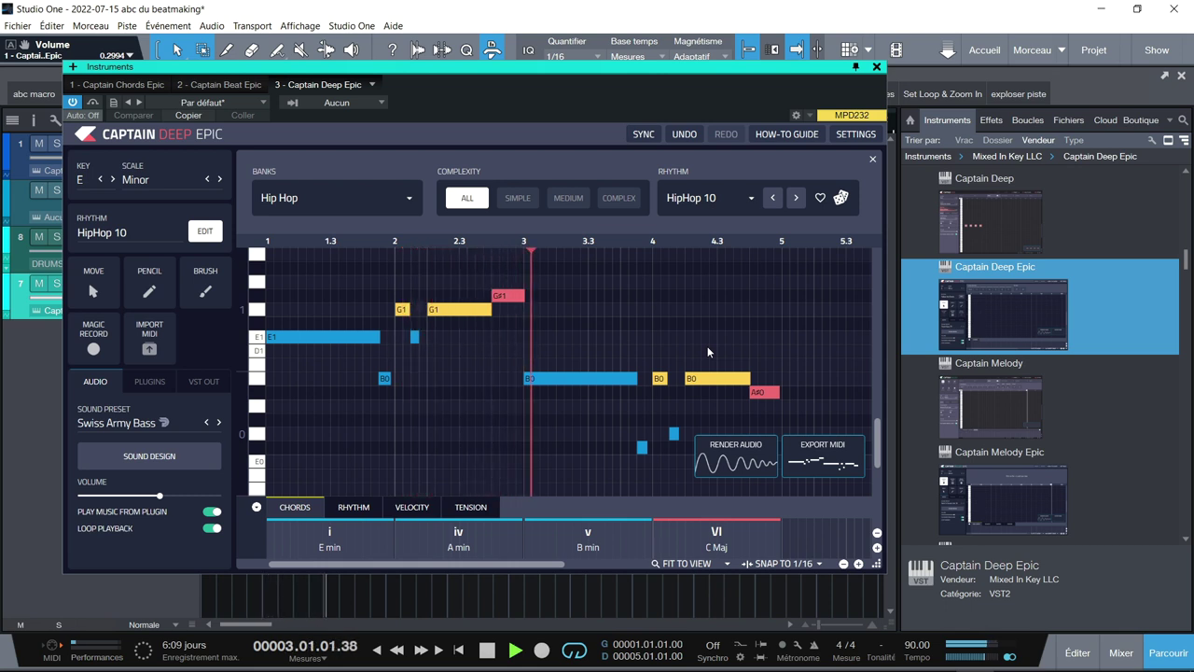
click(798, 205)
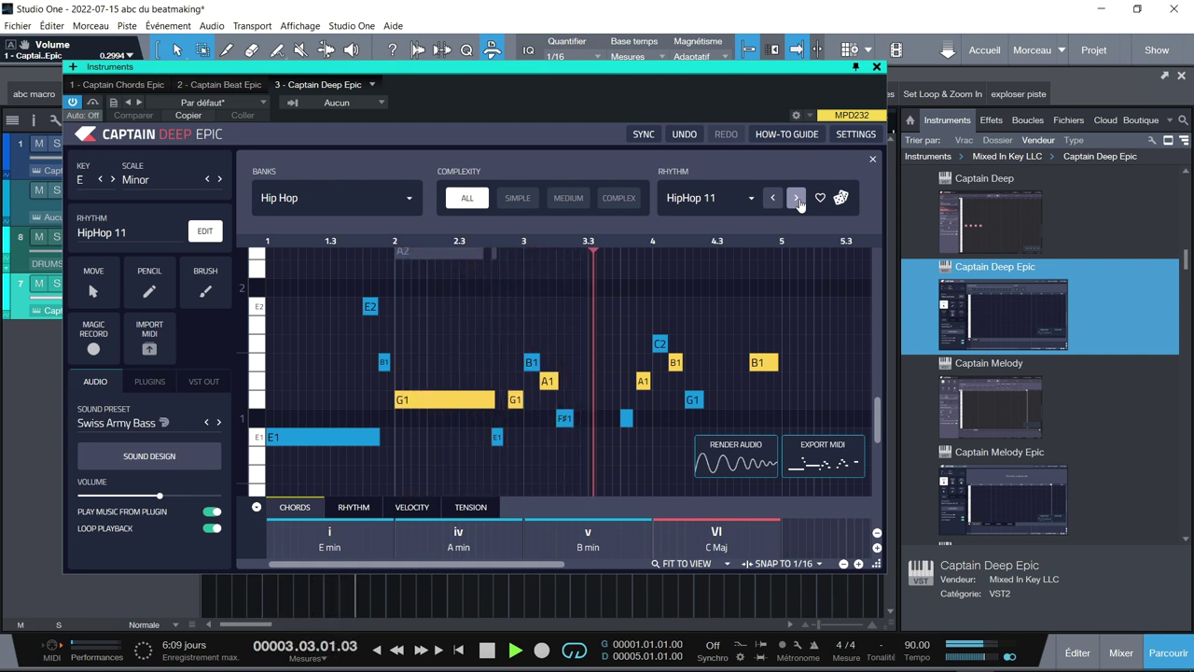
key(space)
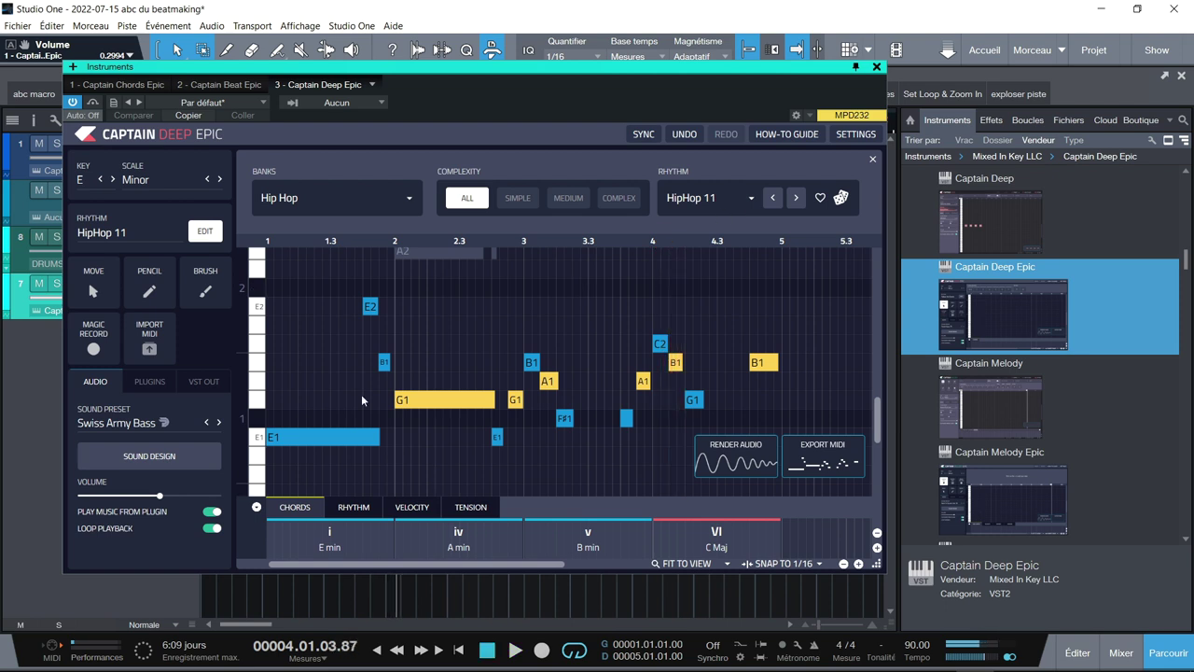
- Open the sound preset browser, filter it by Hip Hop and Bass, and audition sounds from Hold Your Ground to Piano
click(161, 435)
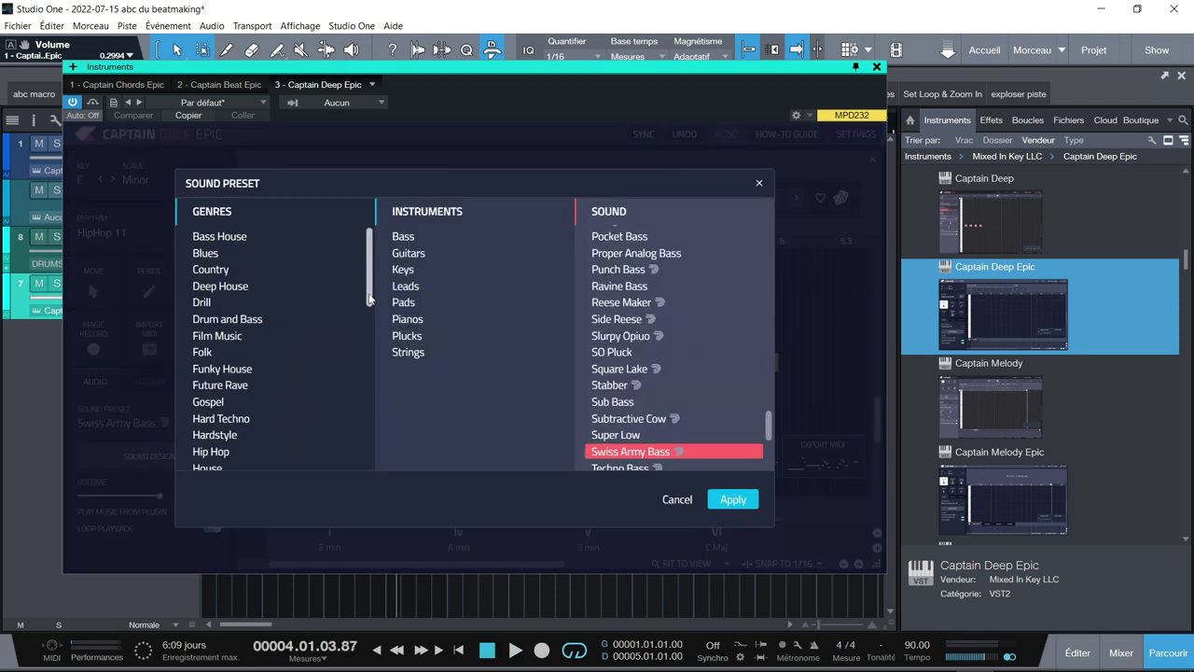
click(196, 452)
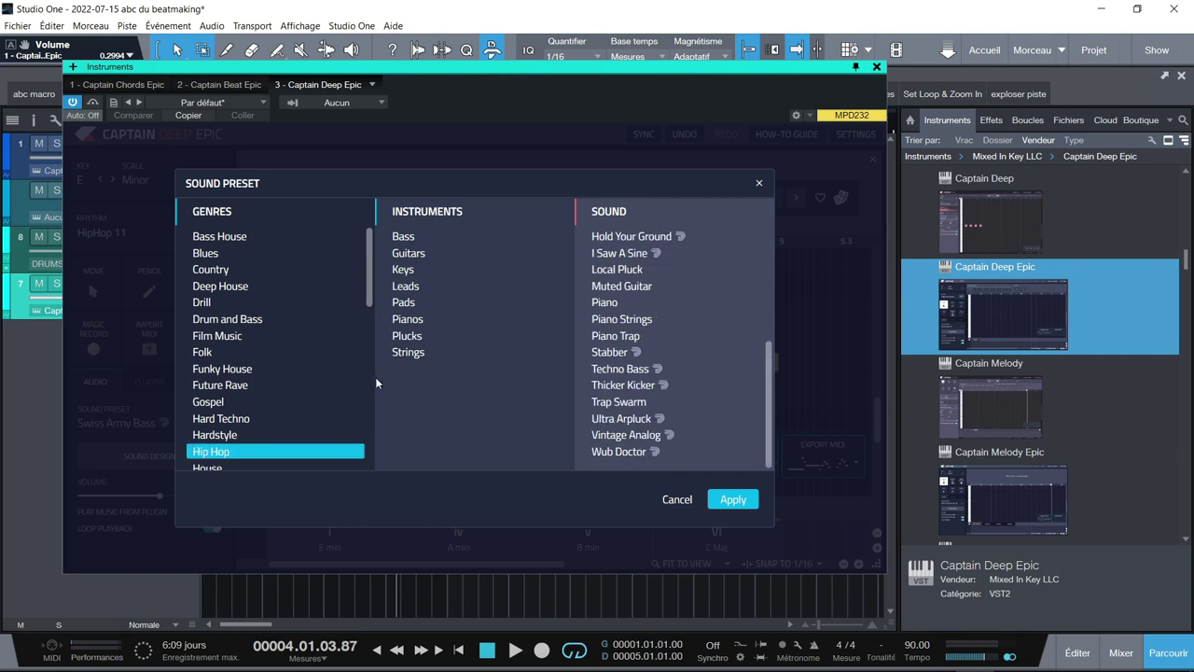
click(401, 238)
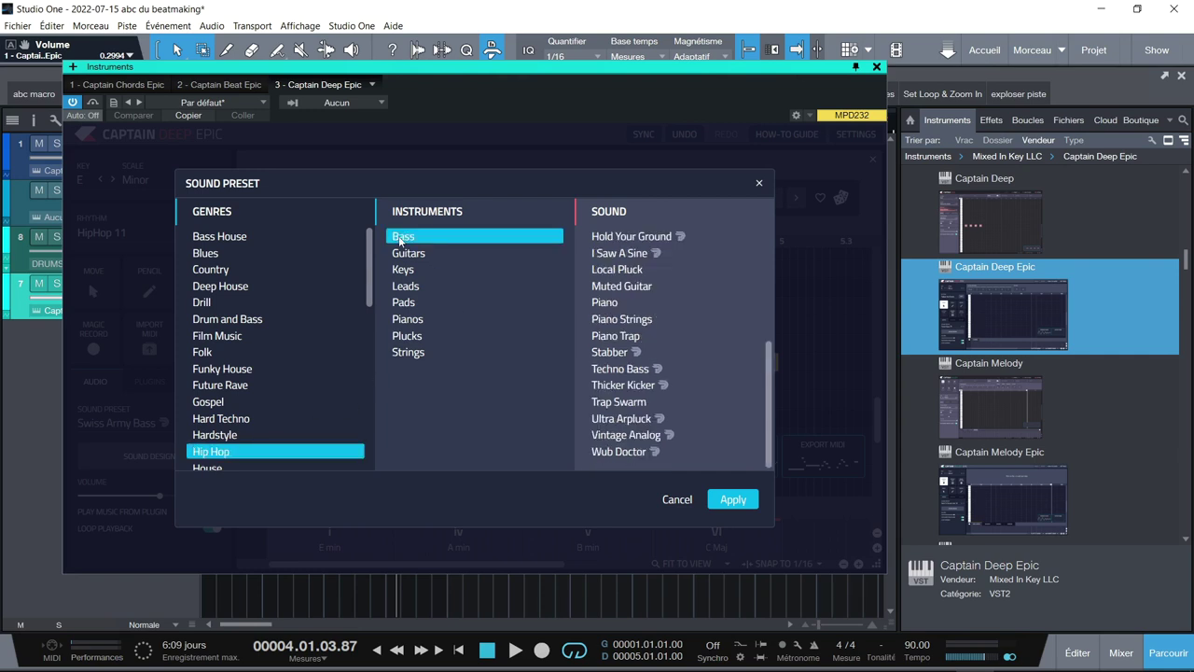
click(629, 239)
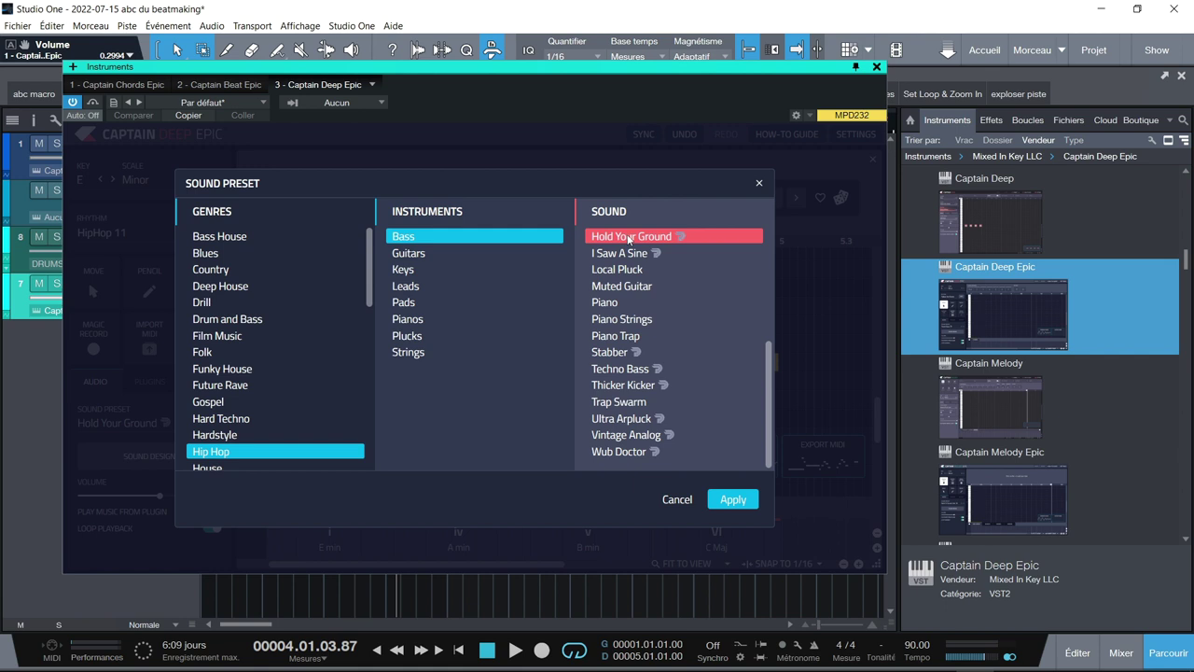
click(631, 253)
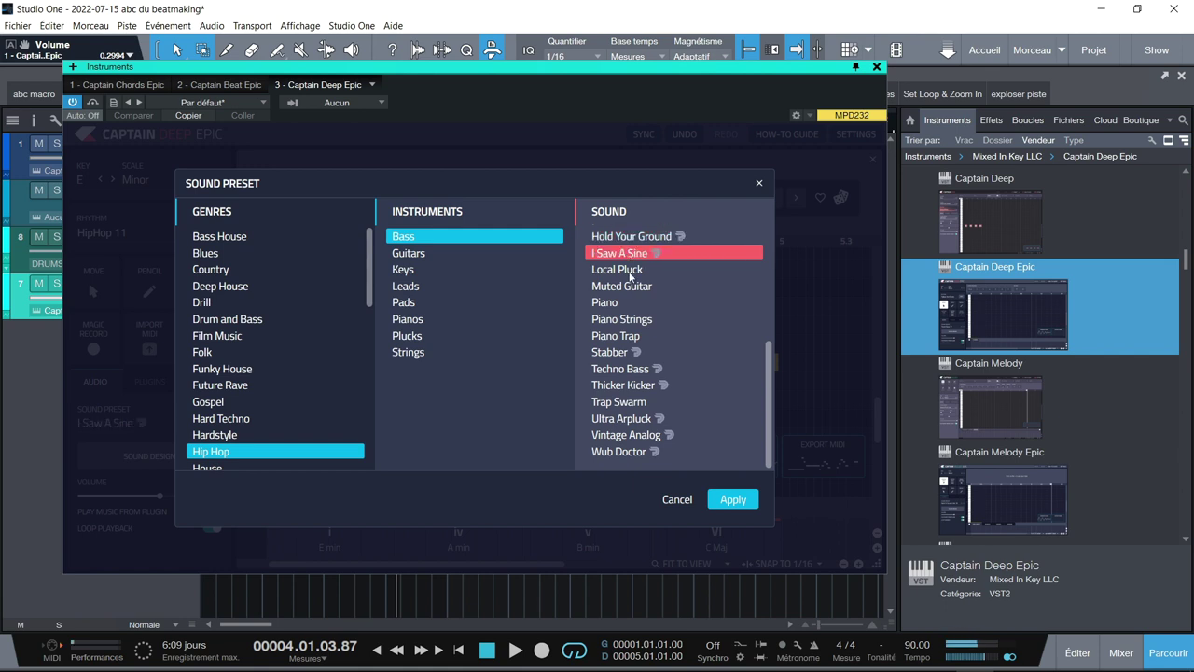
click(631, 272)
click(629, 291)
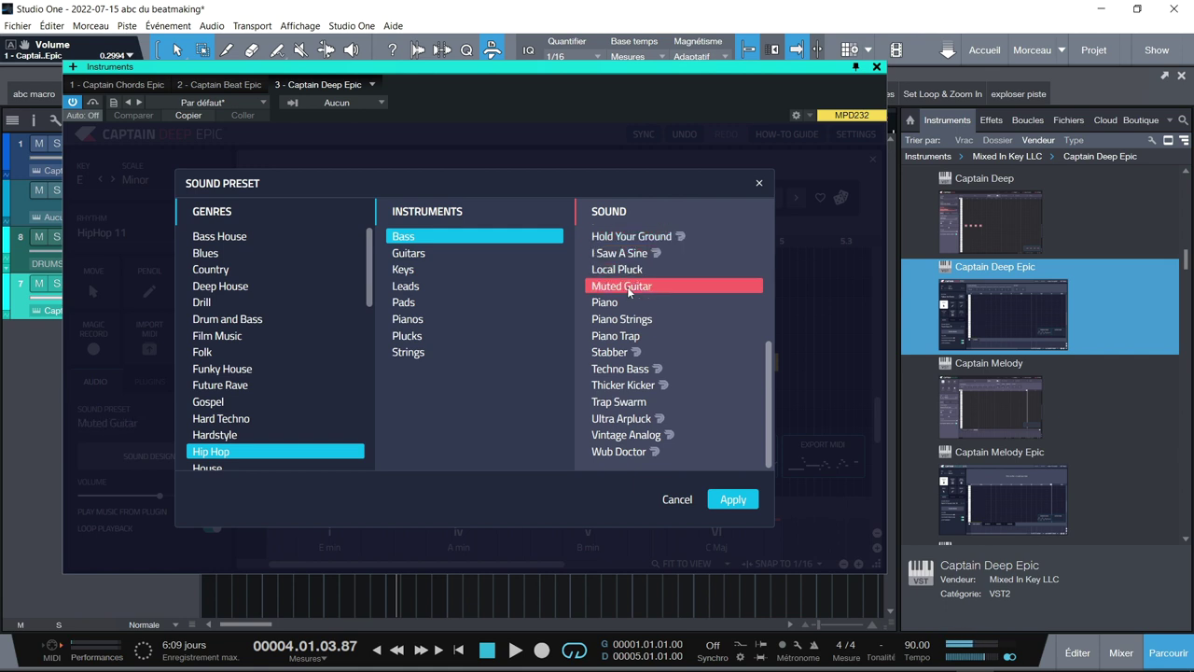
click(611, 303)
- List Bass sounds without a genre filter and audition the presets from Bass Pluck down to Complex Bass
click(450, 238)
click(485, 236)
click(630, 237)
click(633, 255)
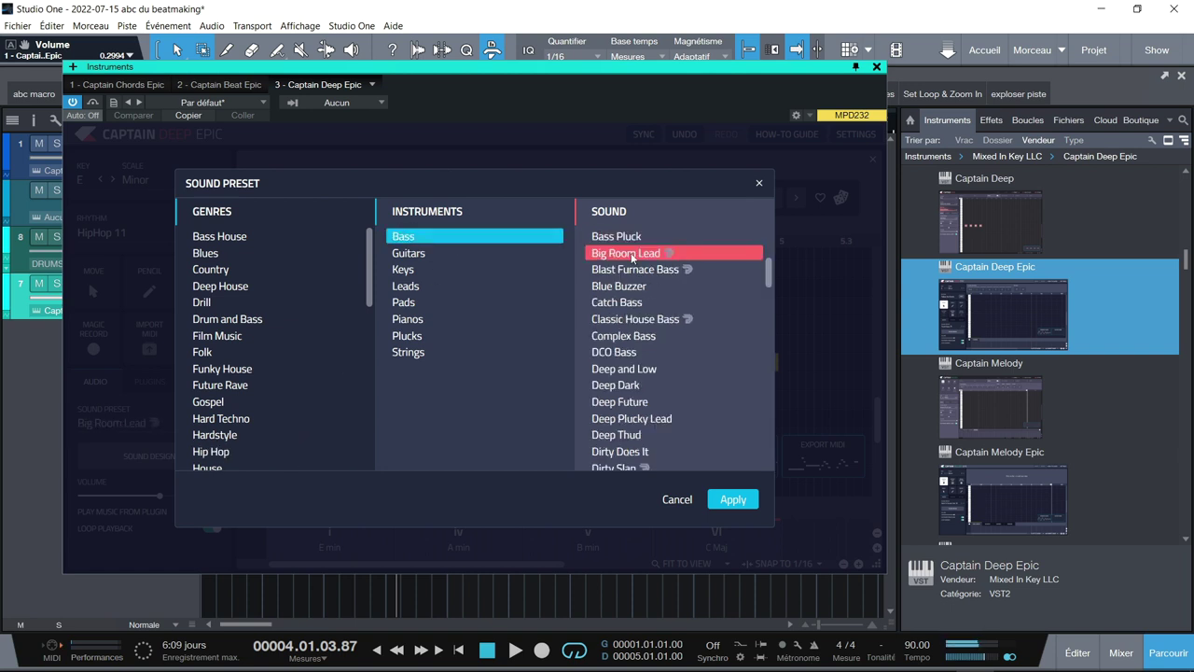
click(621, 273)
click(621, 288)
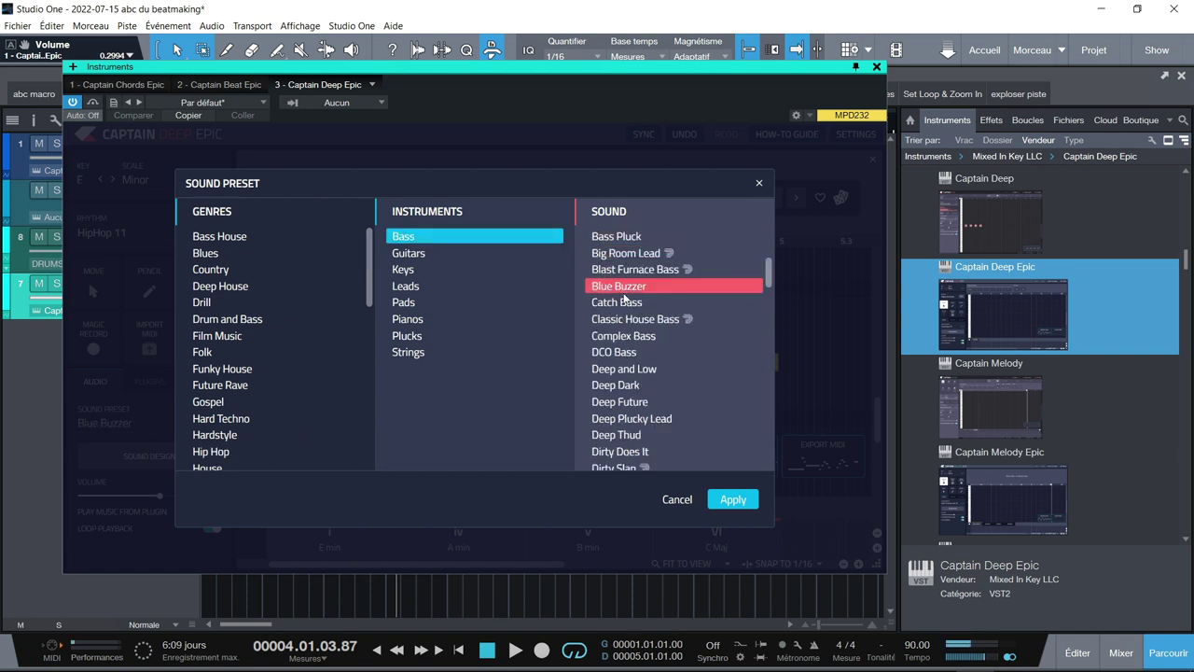
click(624, 304)
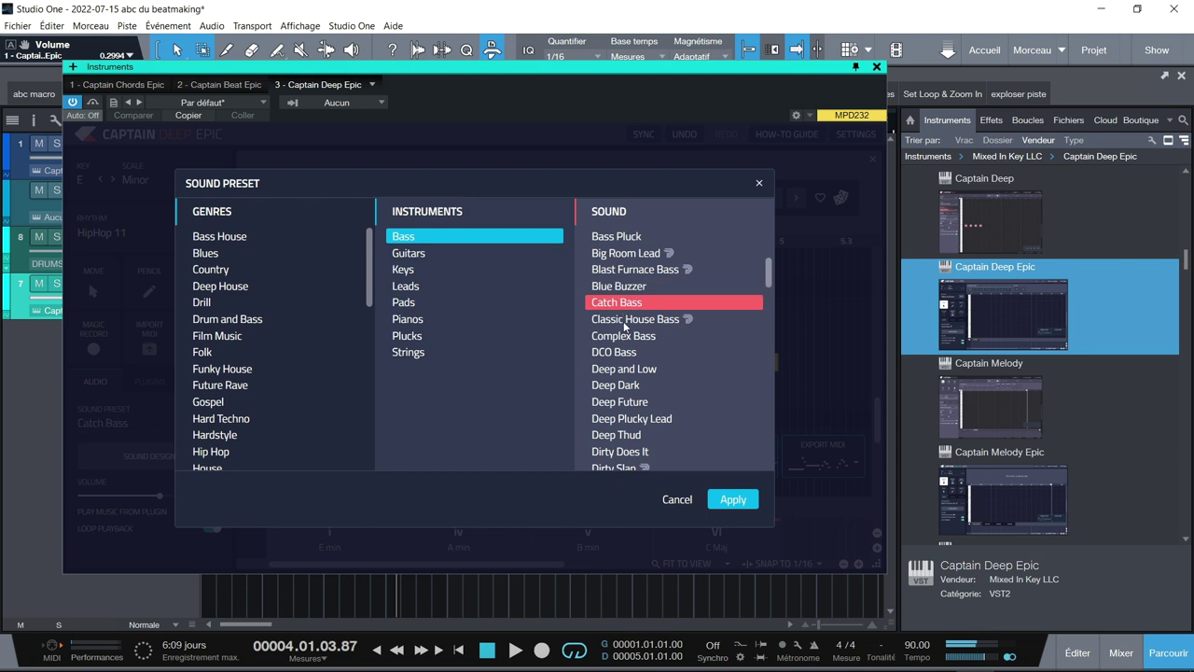
click(624, 322)
click(630, 337)
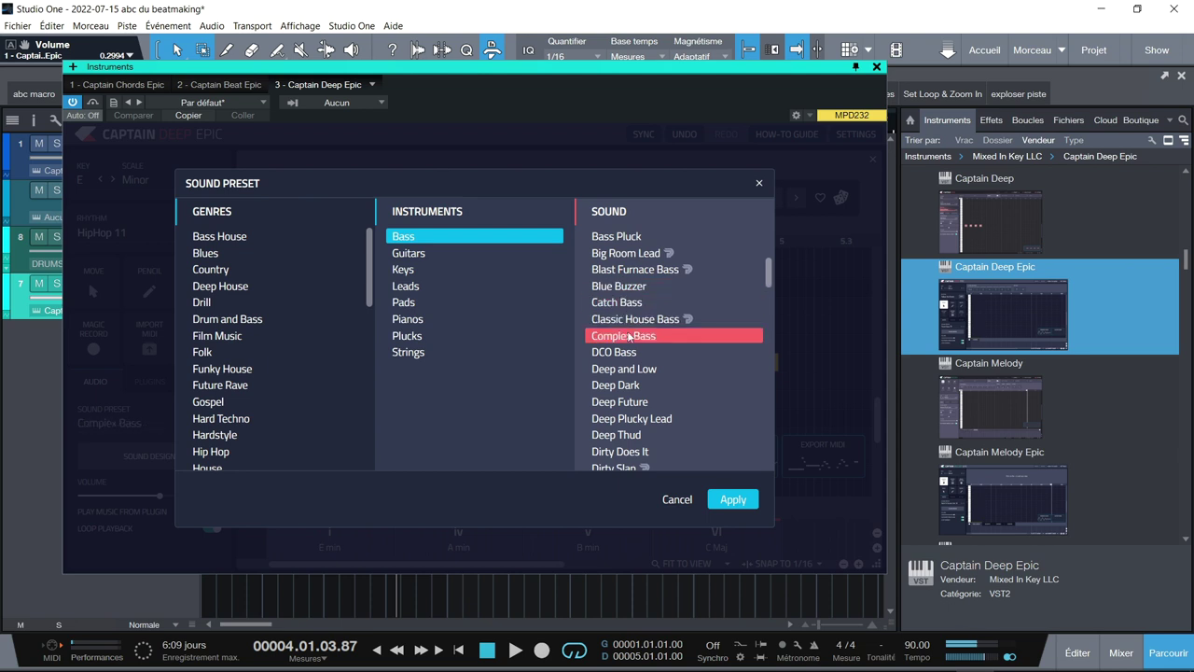
- Apply the Deep and Low sound preset and play the bass line from the start
click(627, 369)
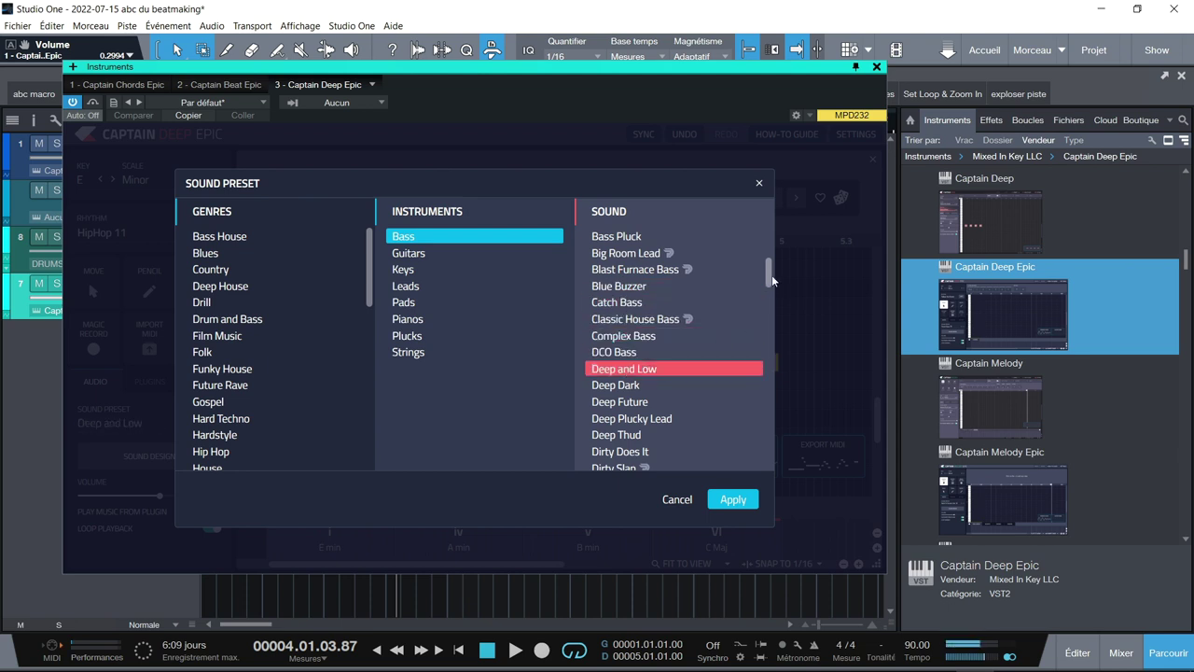
click(735, 499)
key(comma)
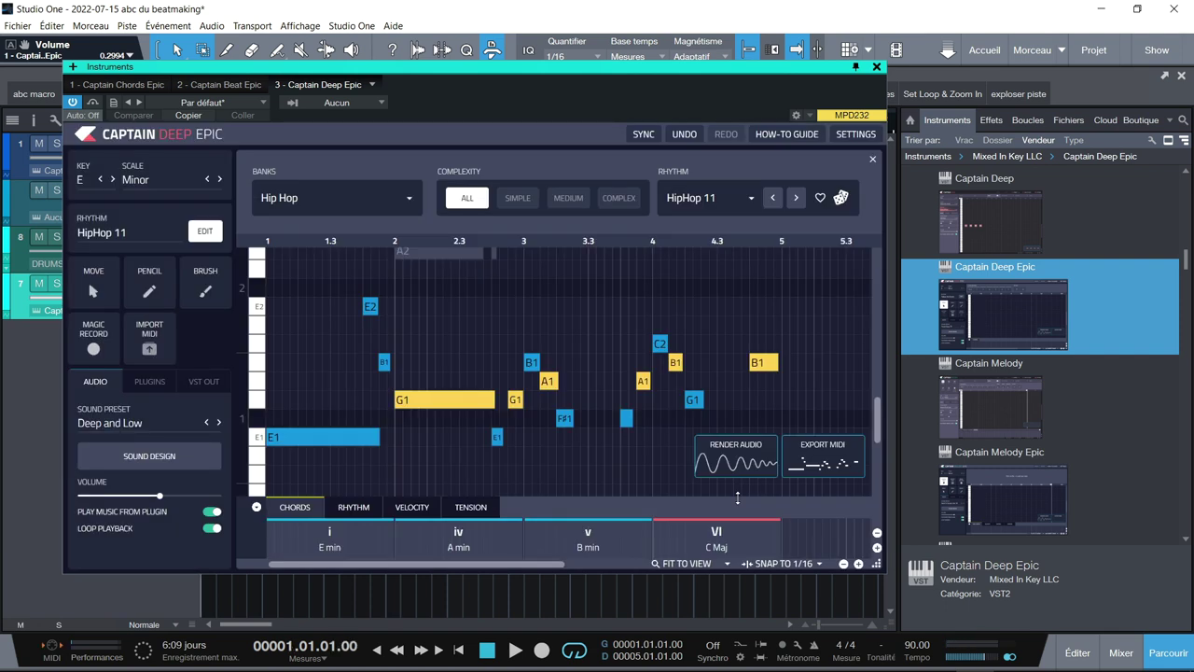
key(space)
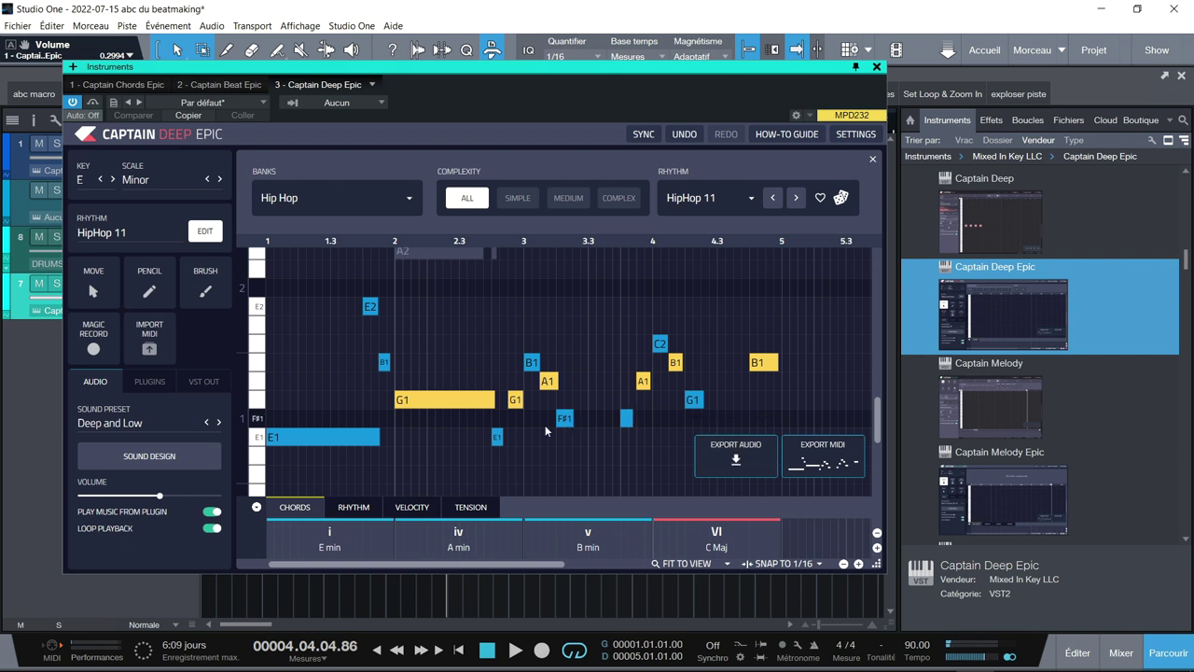
- Shorten the opening E1 note to one beat, add a one-beat G1 and a longer E1 after it, and play the result
drag(379, 437, 270, 442)
click(301, 444)
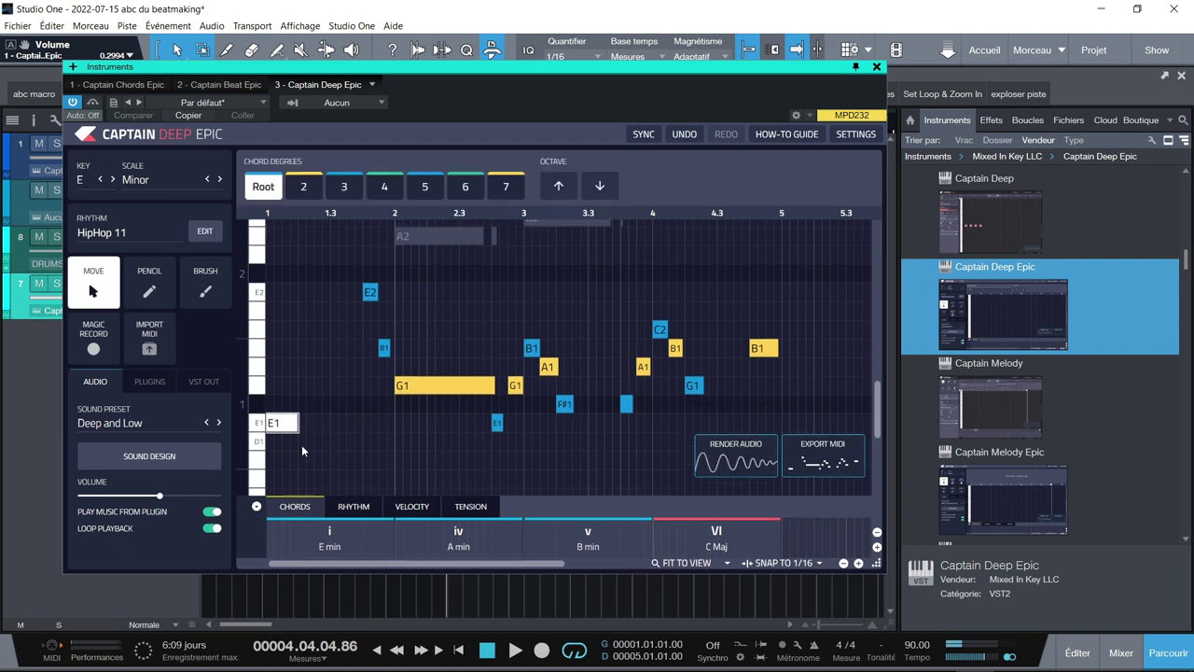
click(302, 385)
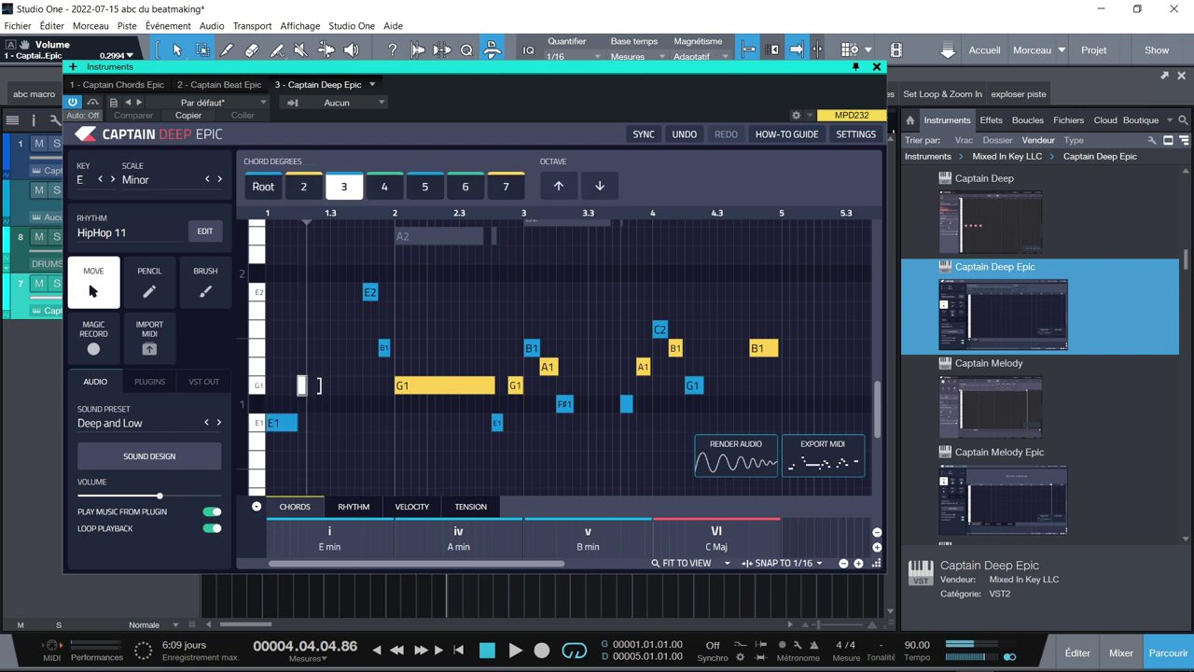
click(332, 424)
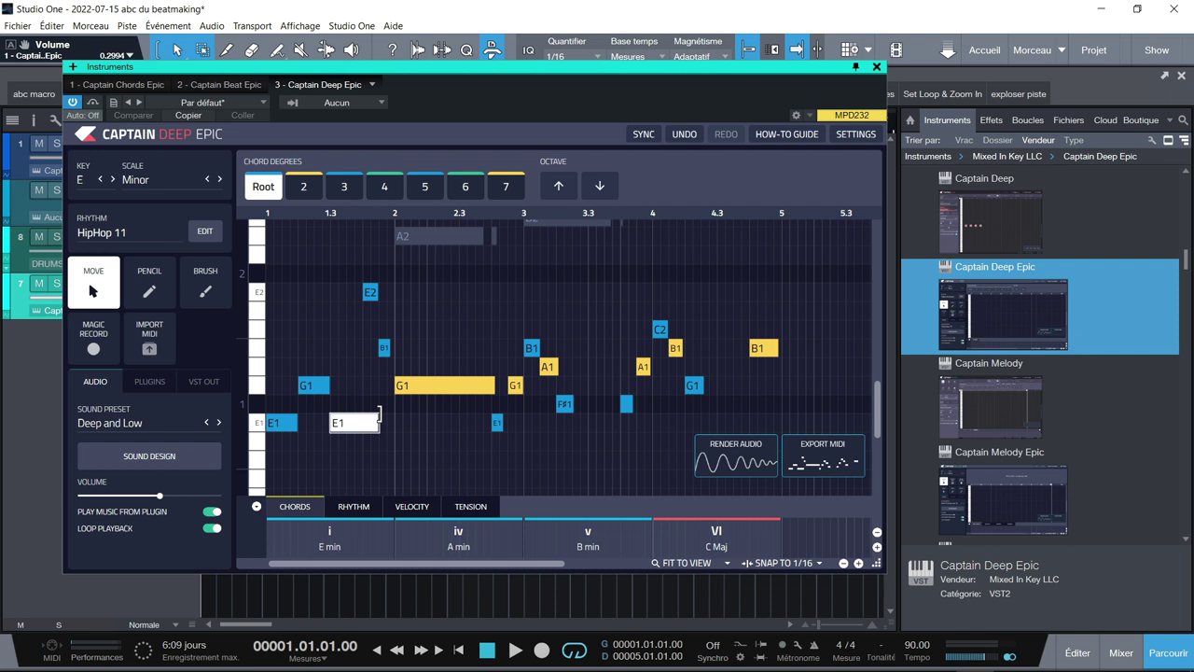
key(space)
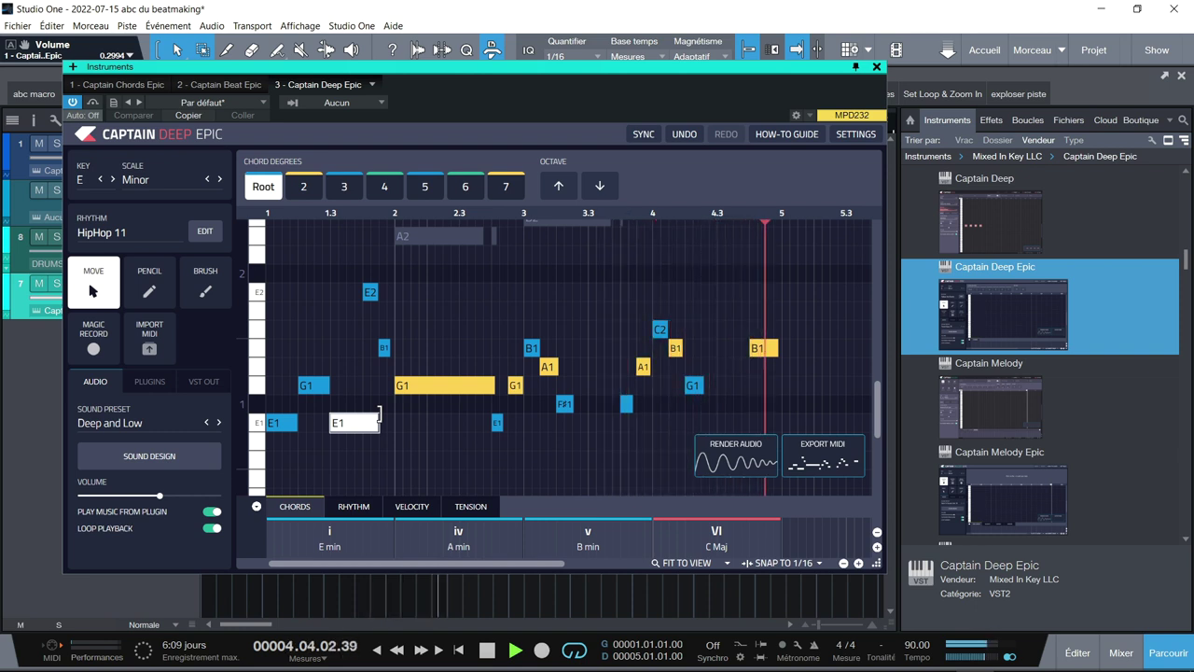
key(space)
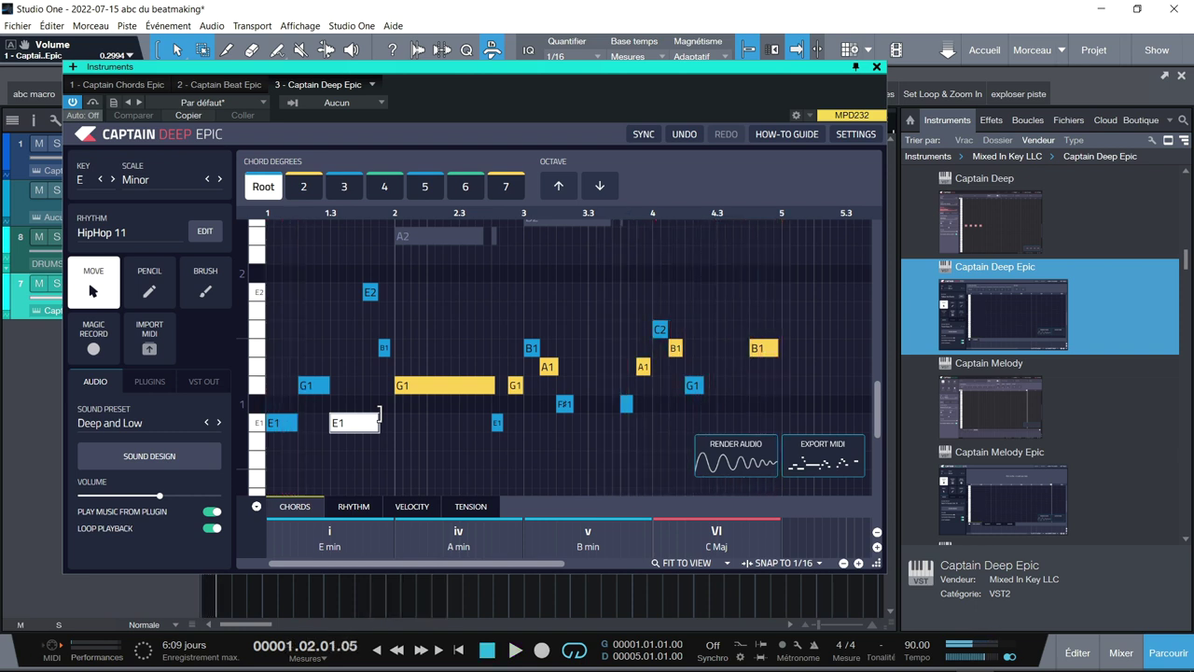
click(205, 230)
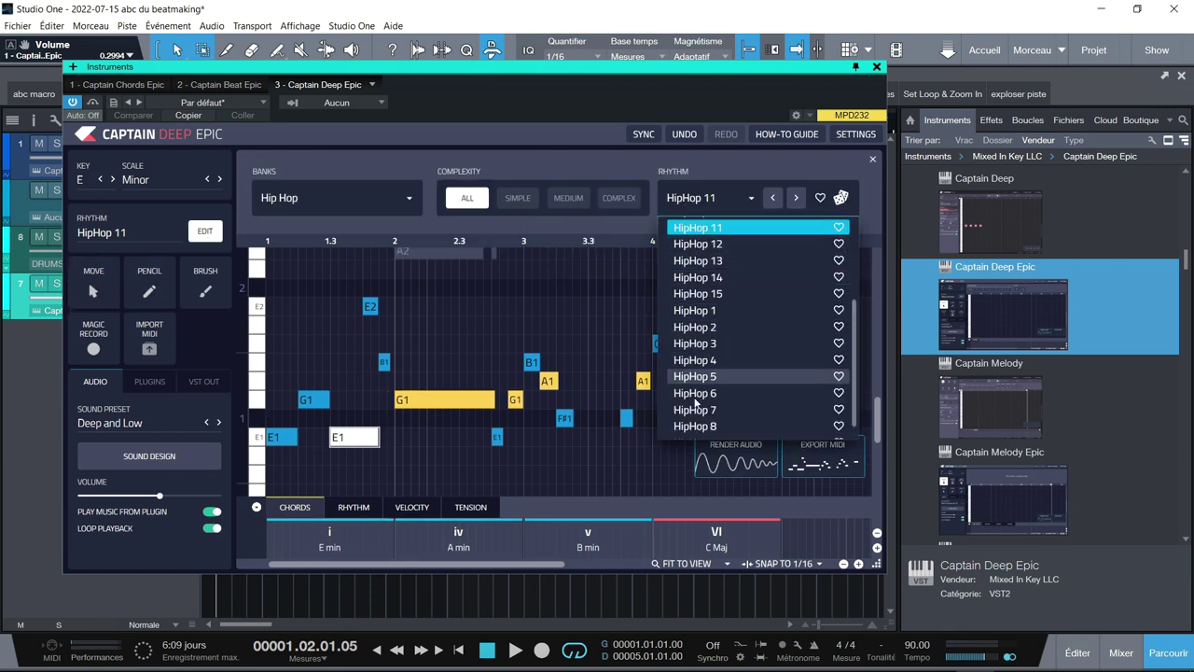
scroll(745, 373, down, 1)
click(784, 161)
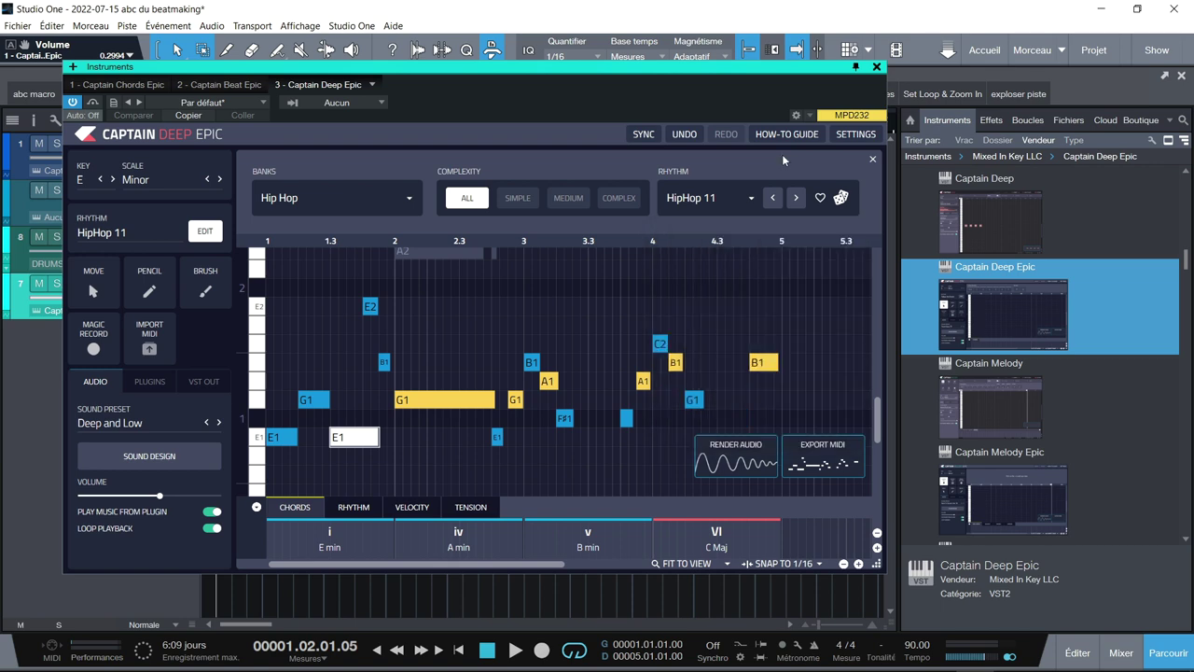
- Export the bass line's MIDI onto the Captain Deep Epic track at bar 6 and close the plugin window
drag(714, 73, 178, 62)
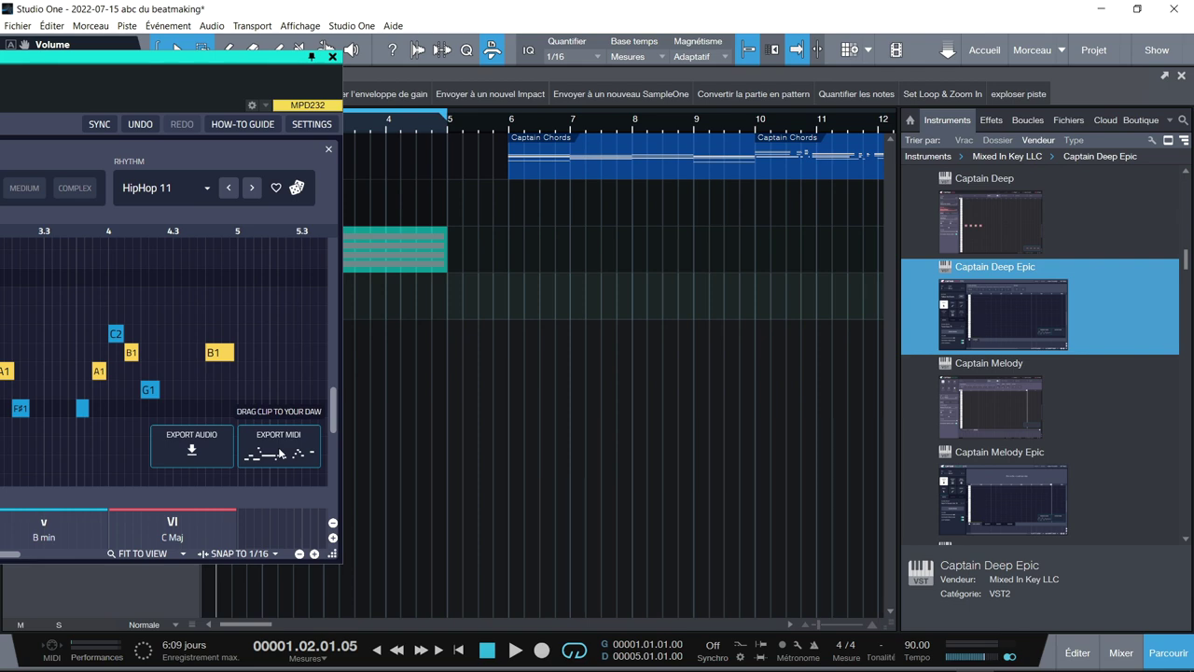
drag(280, 454, 541, 296)
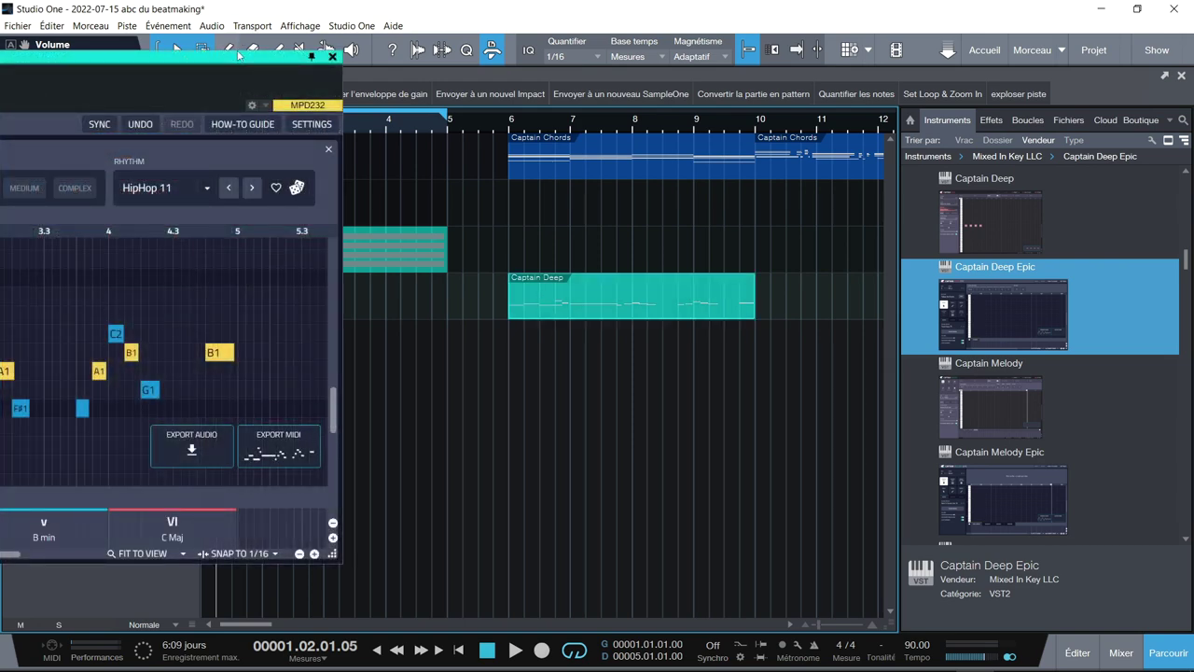
drag(233, 59, 761, 85)
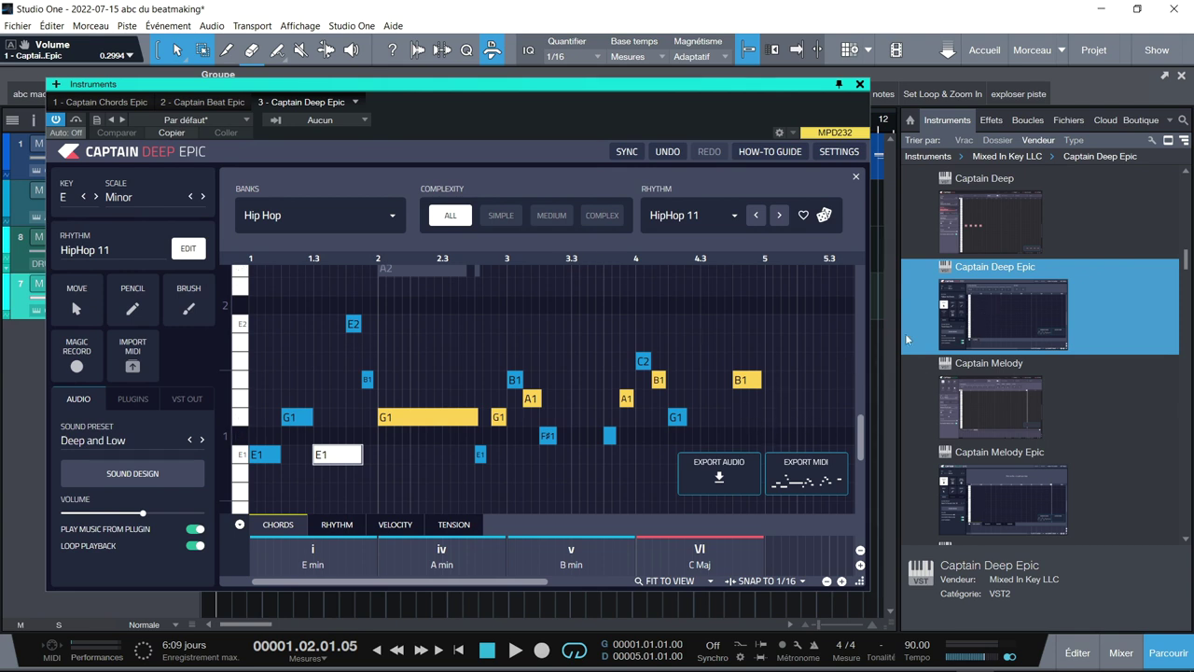
click(860, 84)
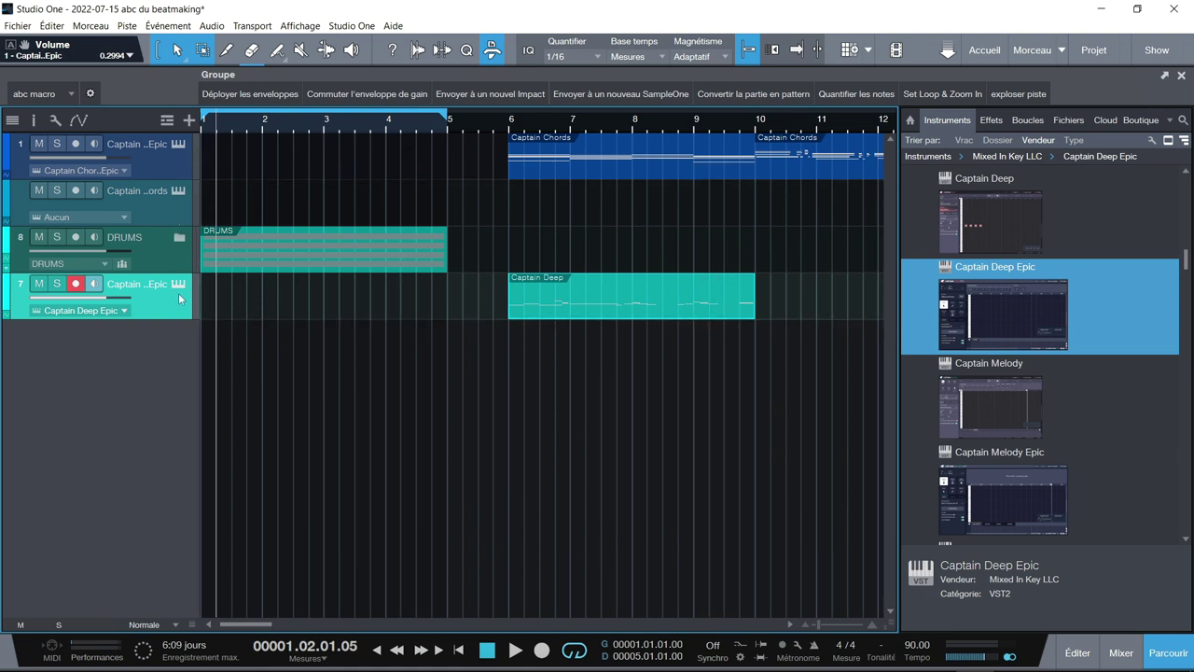
- Add the Captain Melody Epic instrument on a new track below the Captain Deep Epic track
scroll(923, 328, down, 4)
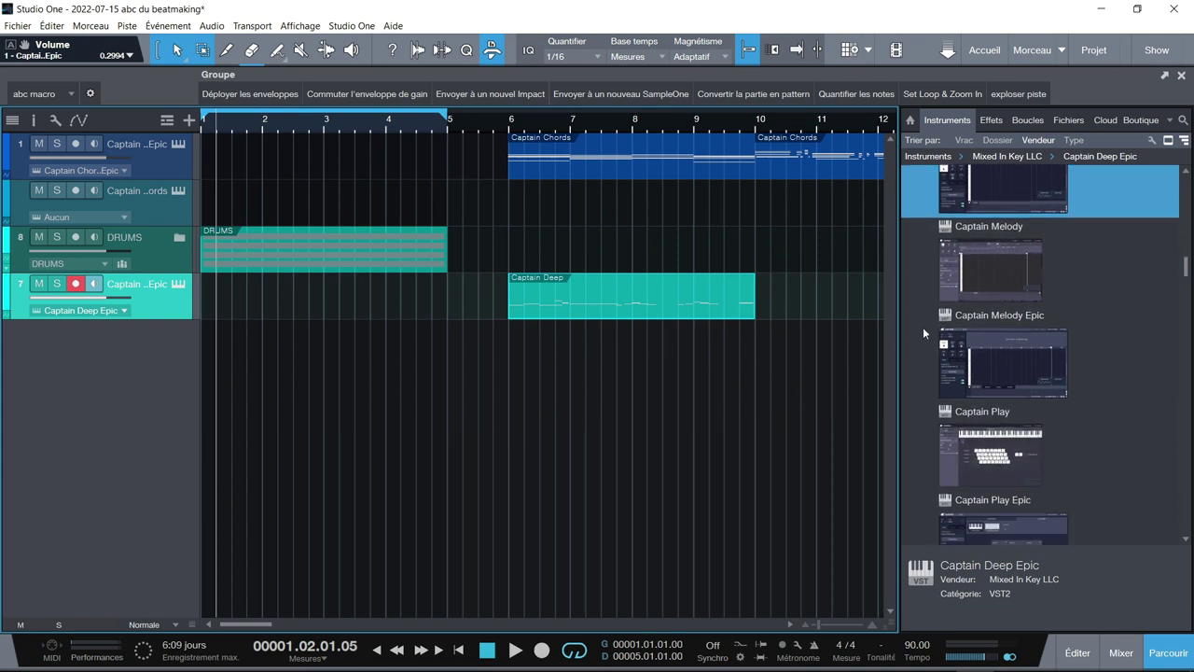
click(981, 353)
drag(982, 352, 341, 409)
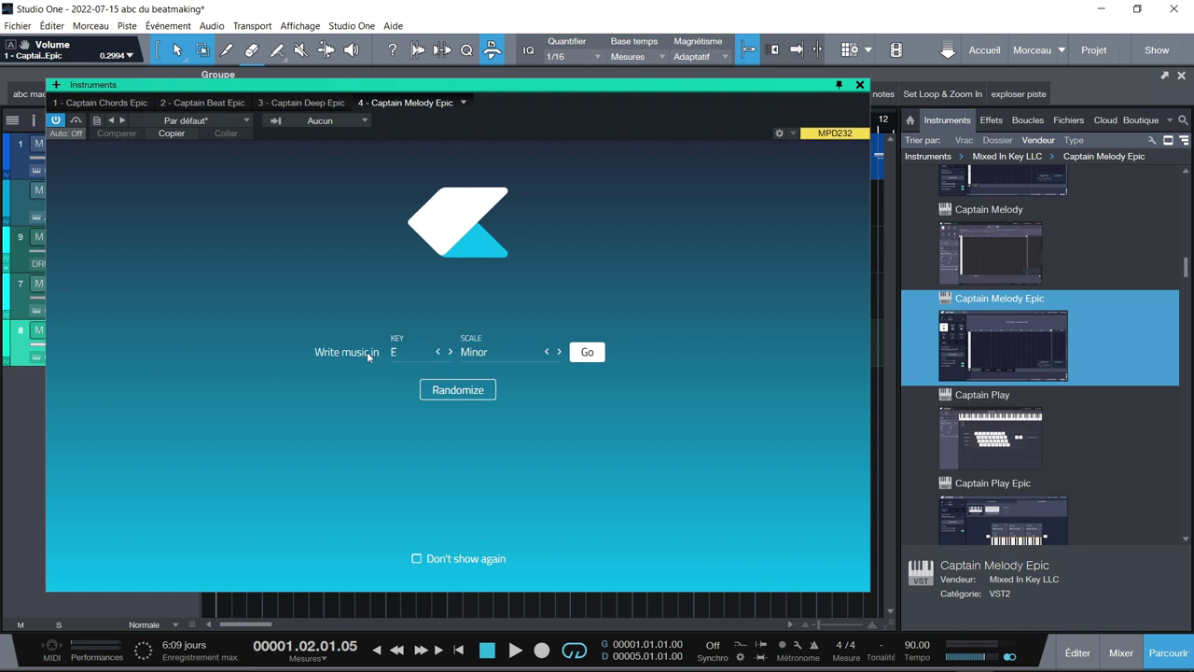
- Start Captain Melody Epic in E Minor, generate a four-bar melody idea with the Double-Taps preset and play it
click(587, 352)
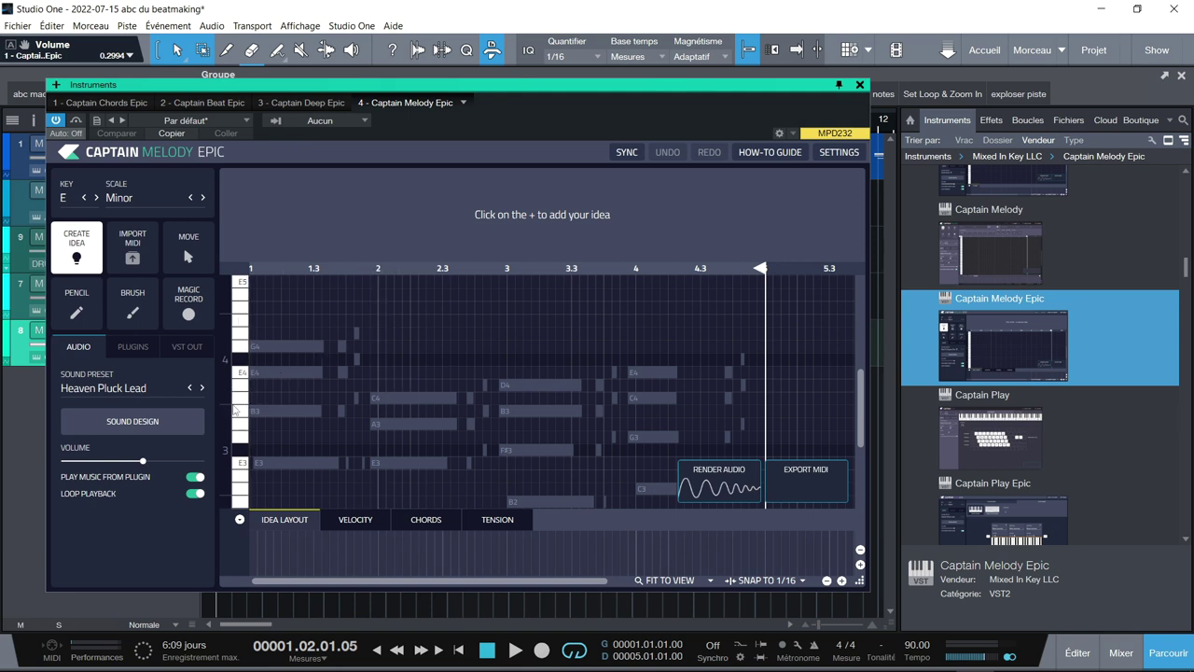
click(267, 401)
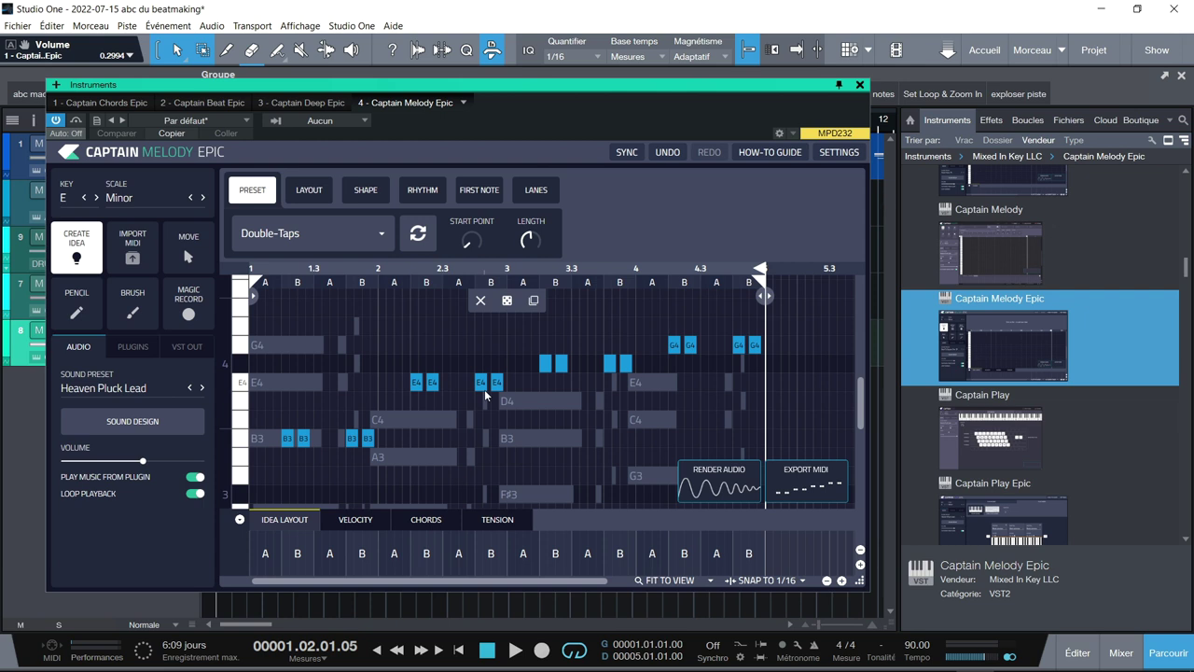
key(space)
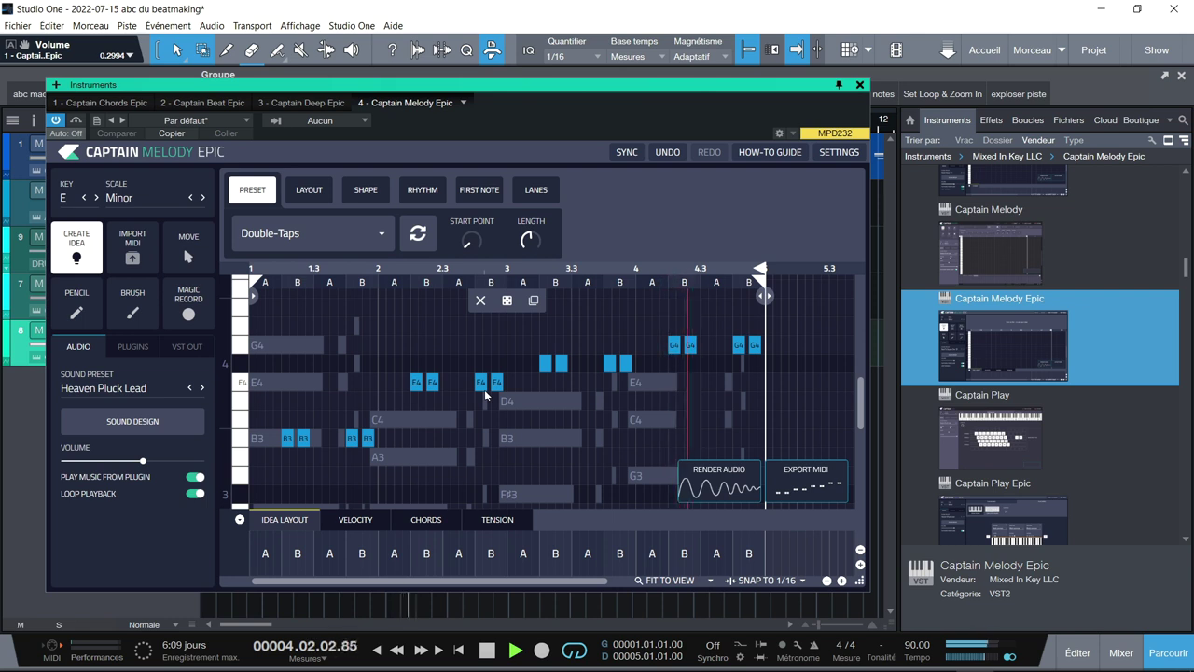
mouse_move(469, 242)
key(space)
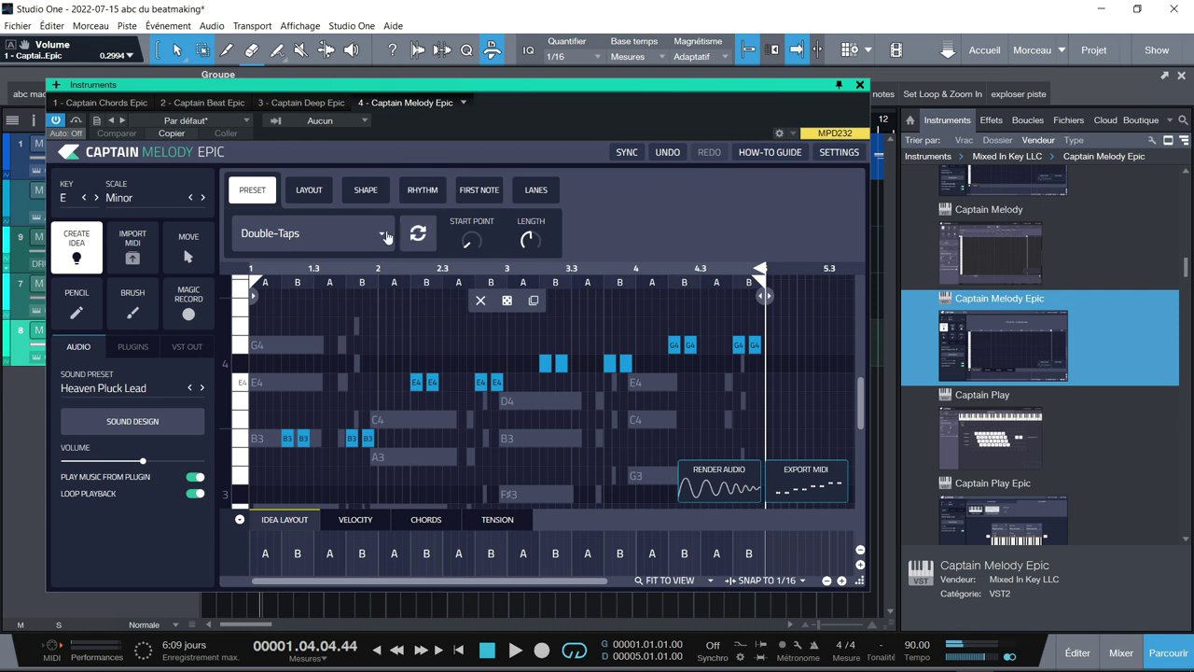
- Examine the melody idea's preset list and its layout, shape, rhythm, first note and lanes settings
click(382, 233)
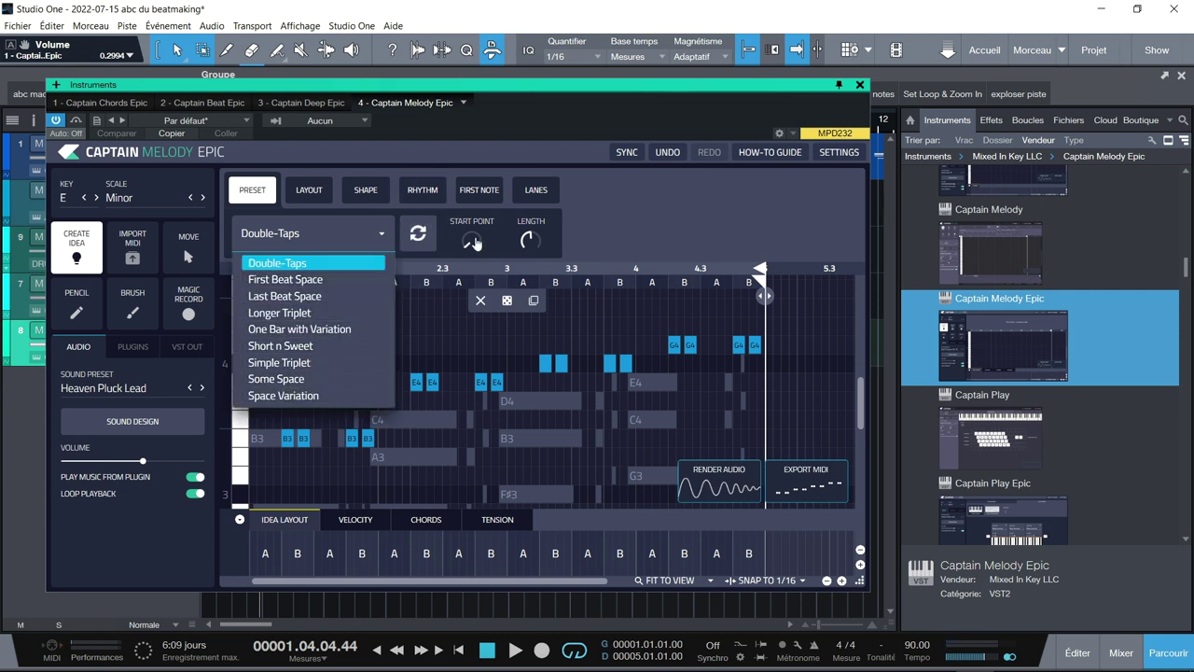
click(324, 205)
click(325, 193)
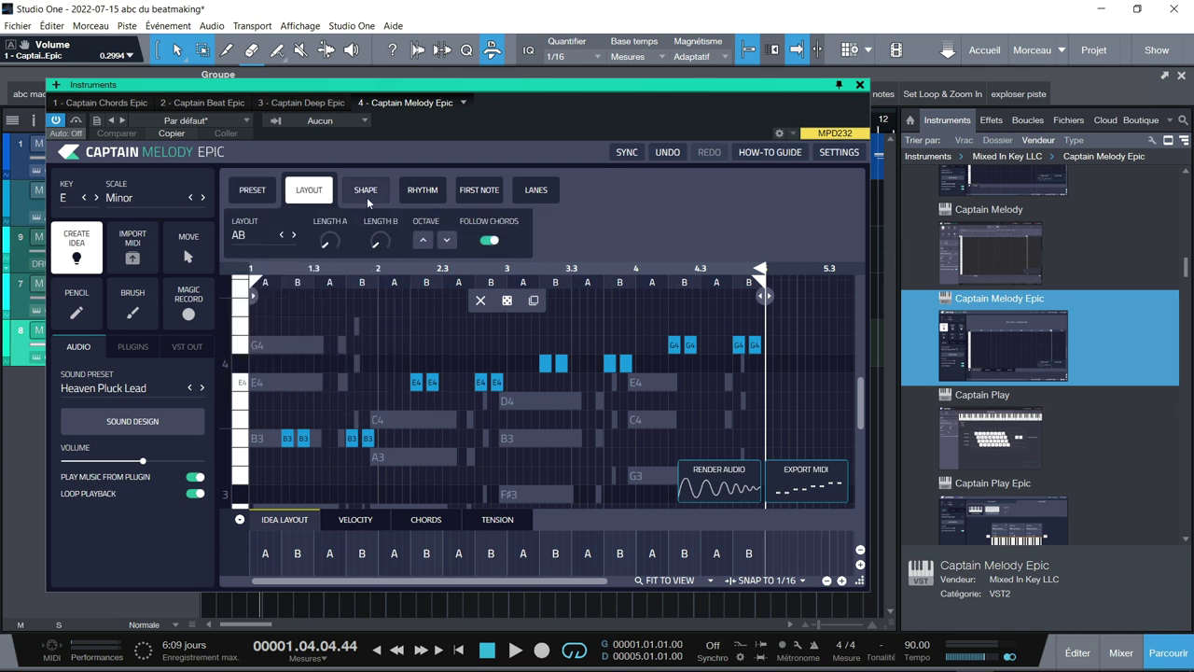
click(366, 200)
click(423, 196)
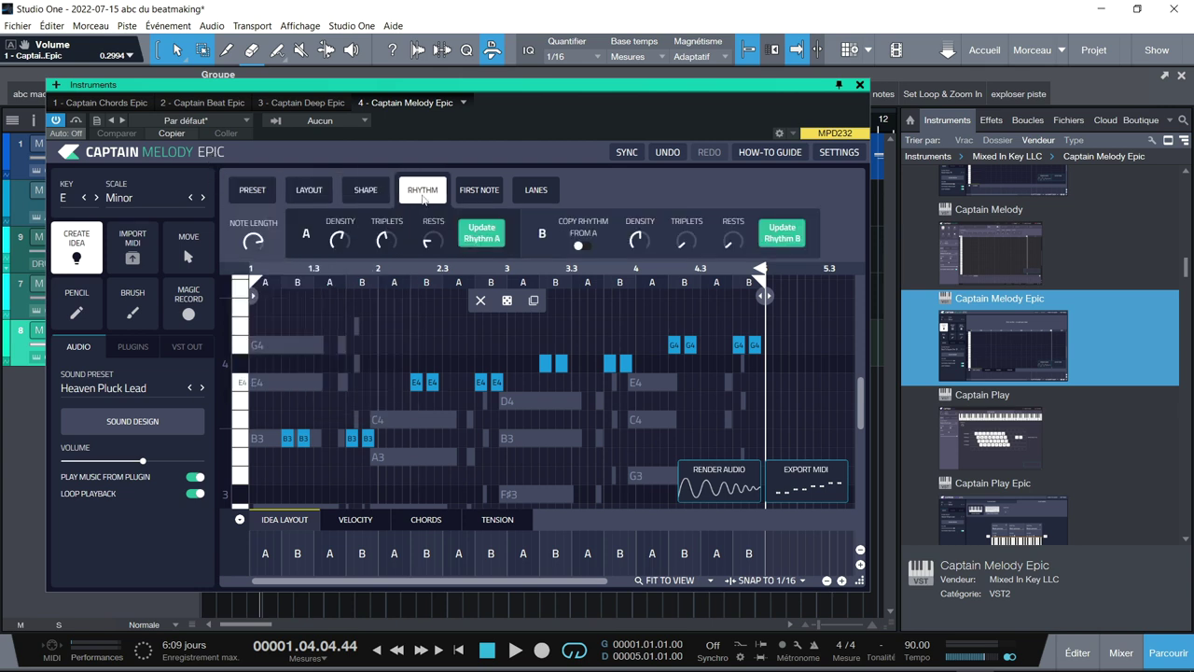
click(489, 196)
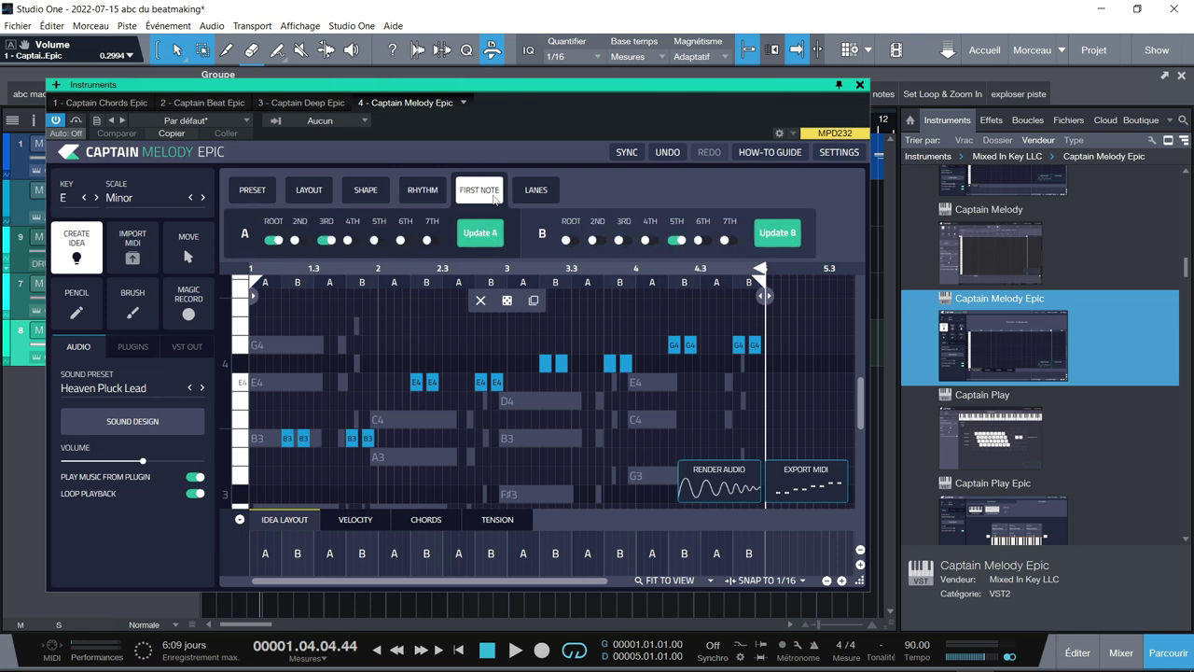
click(539, 197)
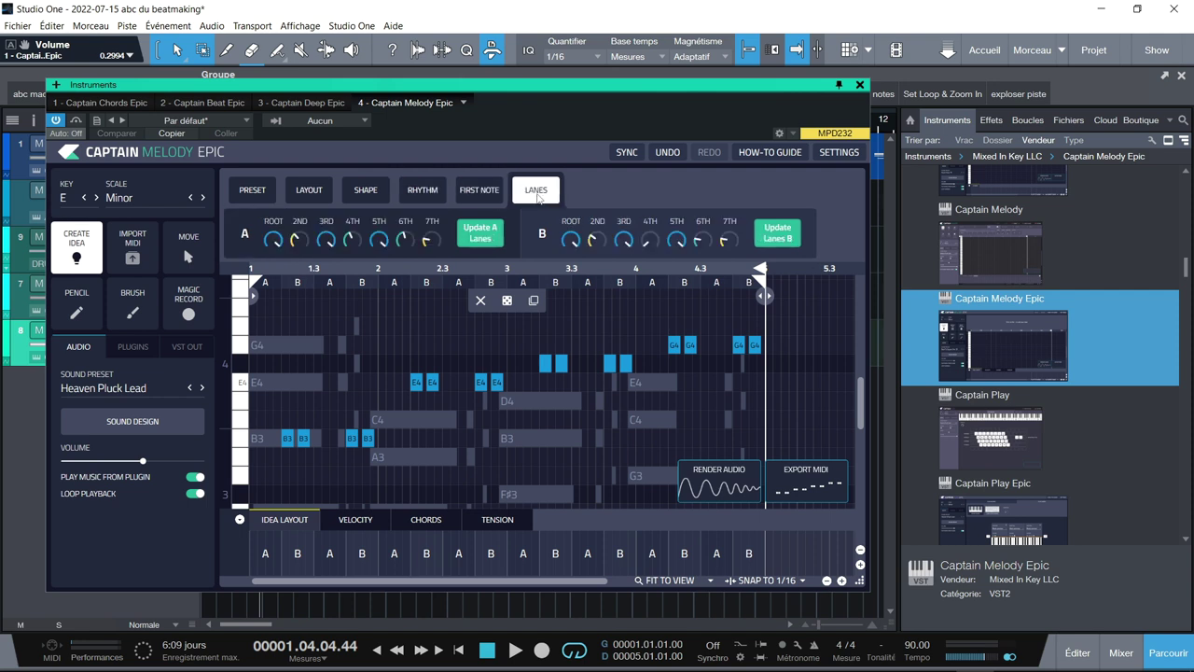
click(252, 190)
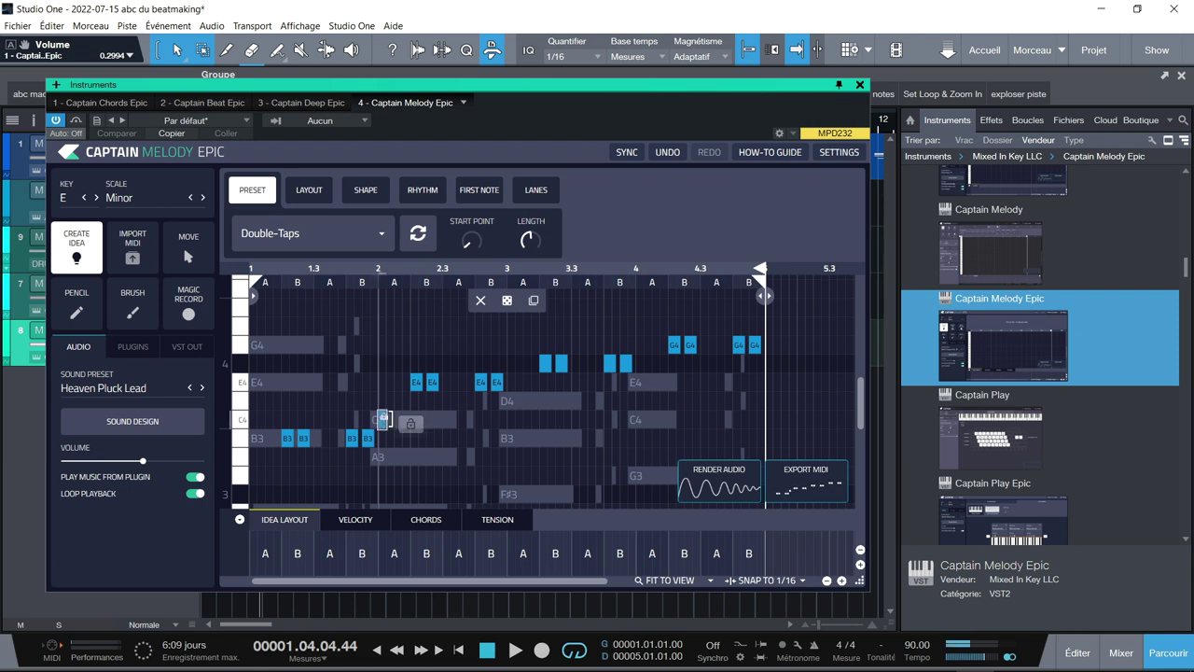
- Add a one-beat C4 at bar 2, a short F#4 at bar 3 and a one-beat E3 at bar 1 to the melody during playback
click(380, 417)
click(509, 362)
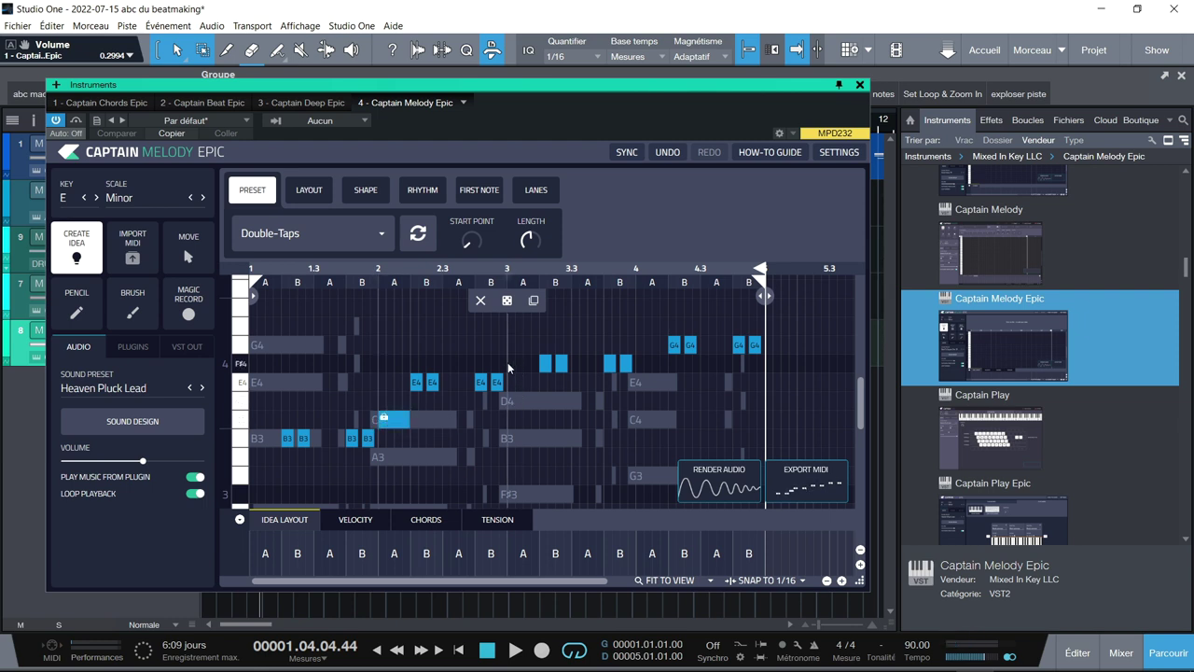
drag(511, 362, 529, 372)
key(space)
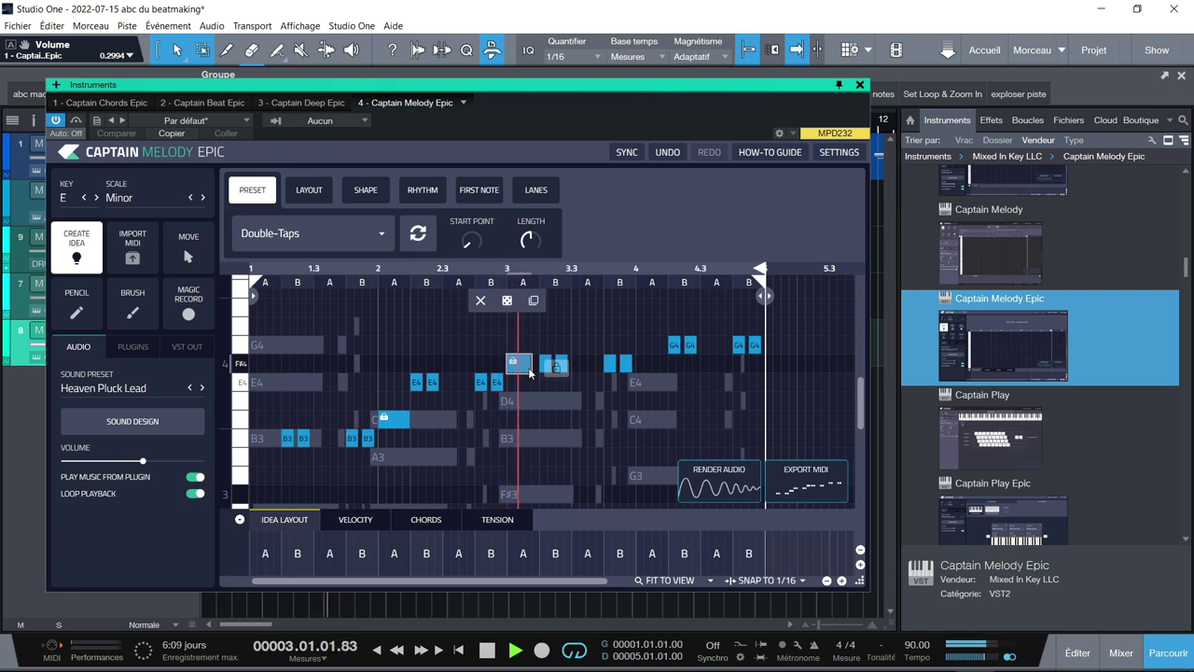
drag(865, 402, 863, 421)
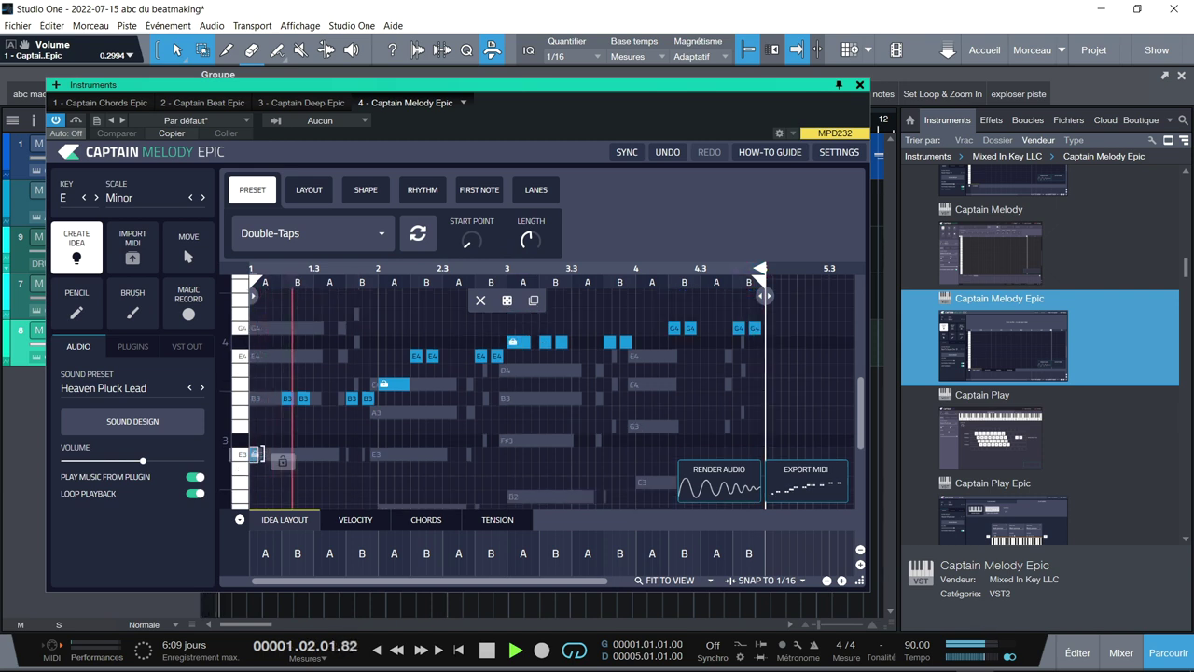
drag(255, 454, 280, 461)
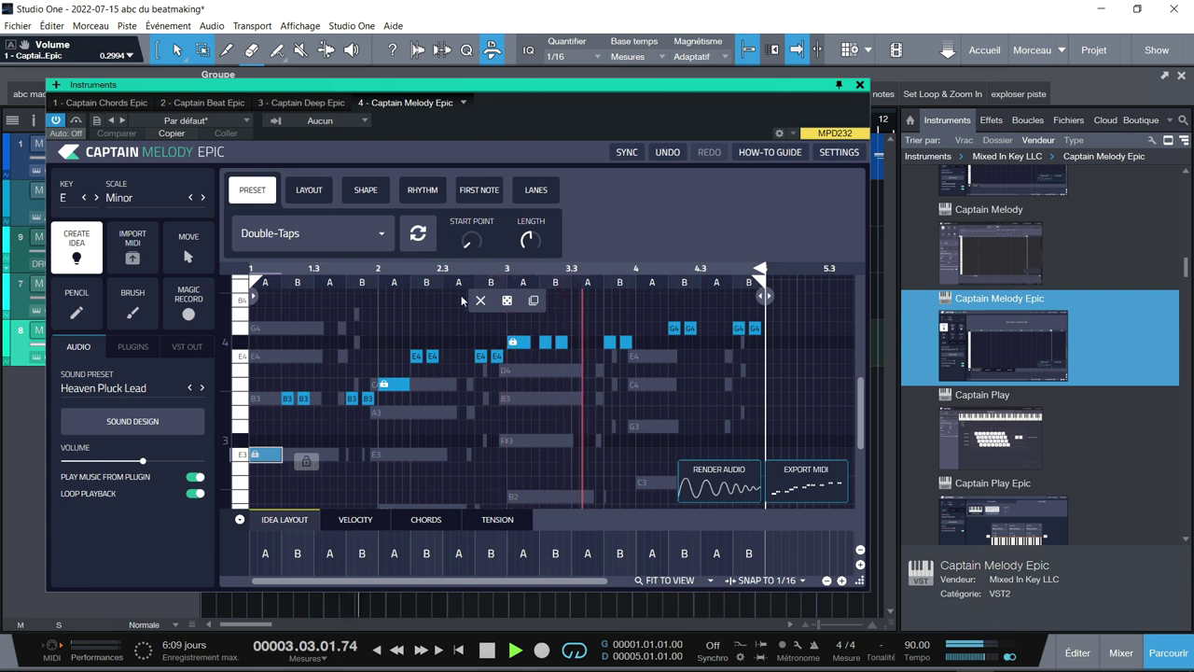
- Switch the melody idea to the First Beat Space preset, regenerate it around the locked notes and stop playback
click(313, 234)
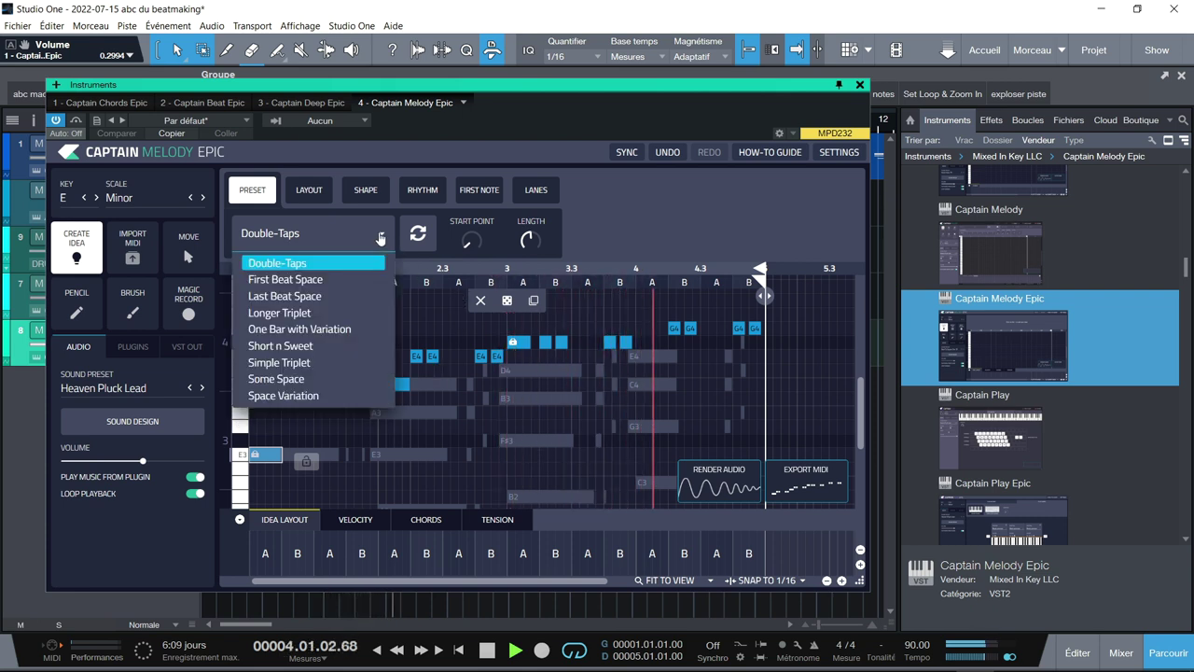
click(356, 277)
click(414, 244)
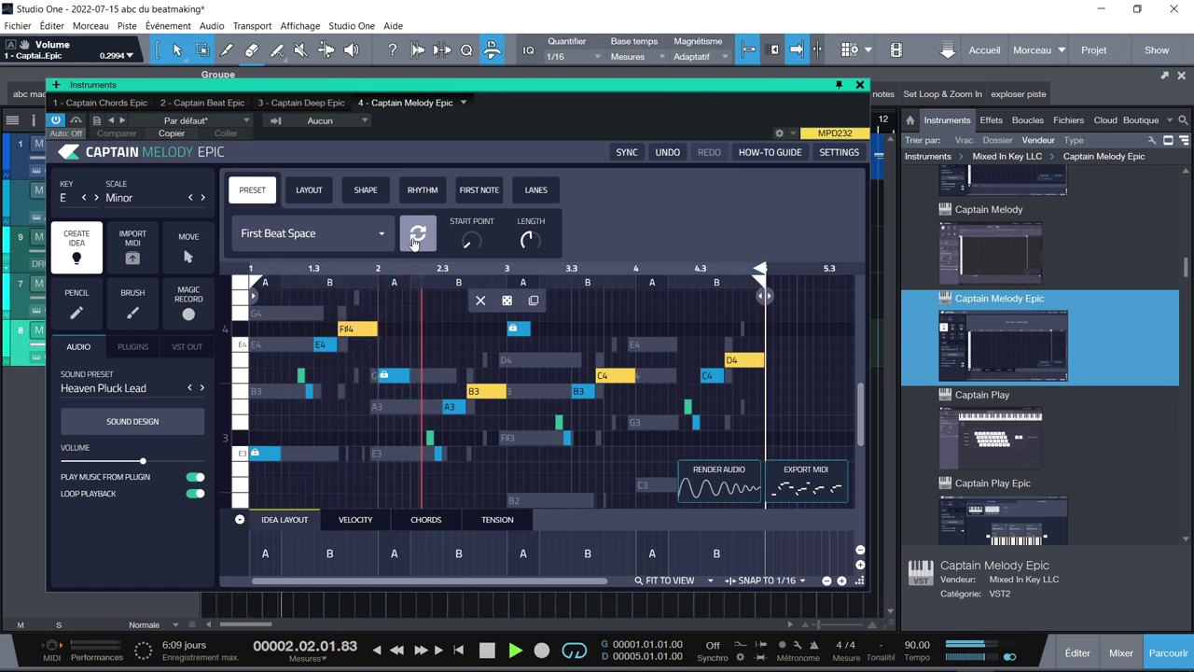
key(space)
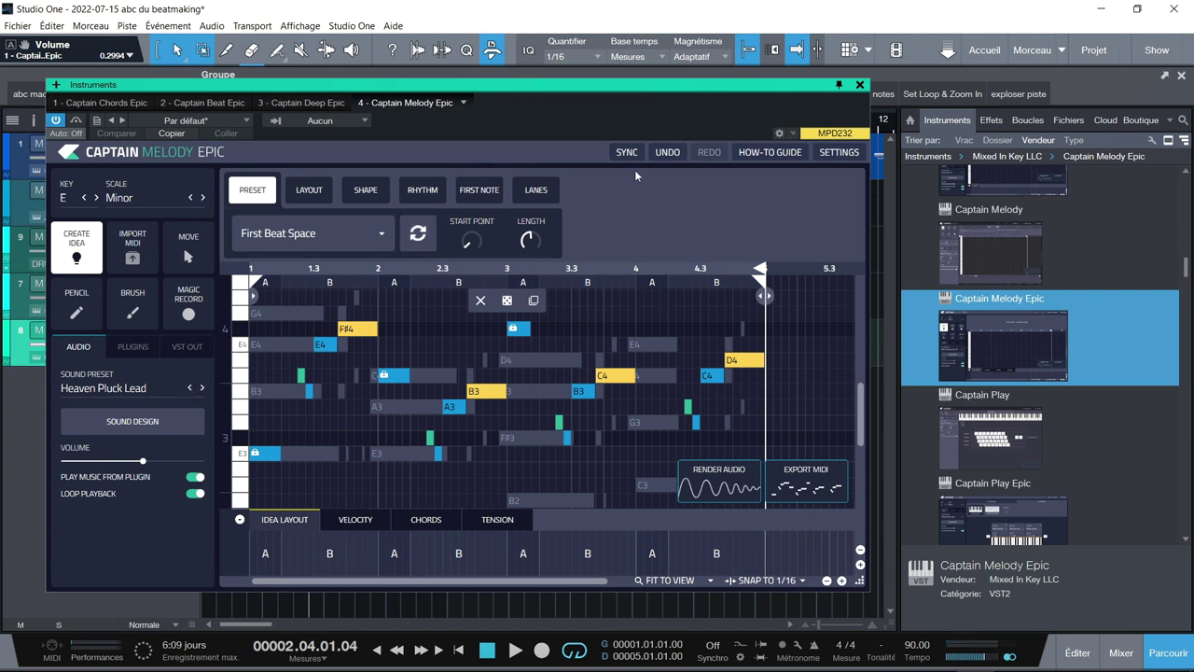
- Export the melody's MIDI onto the Captain Melody Epic track at bar 6, moving the plugin window aside and back
drag(640, 88, 283, 57)
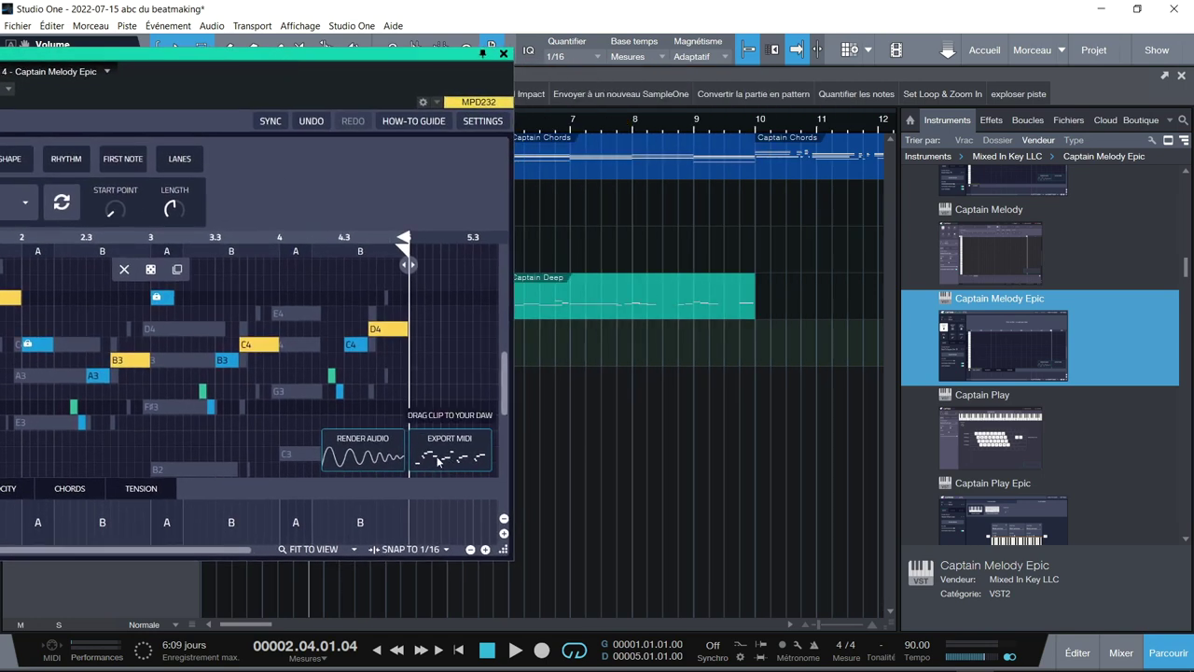
drag(438, 459, 536, 345)
drag(341, 79, 707, 79)
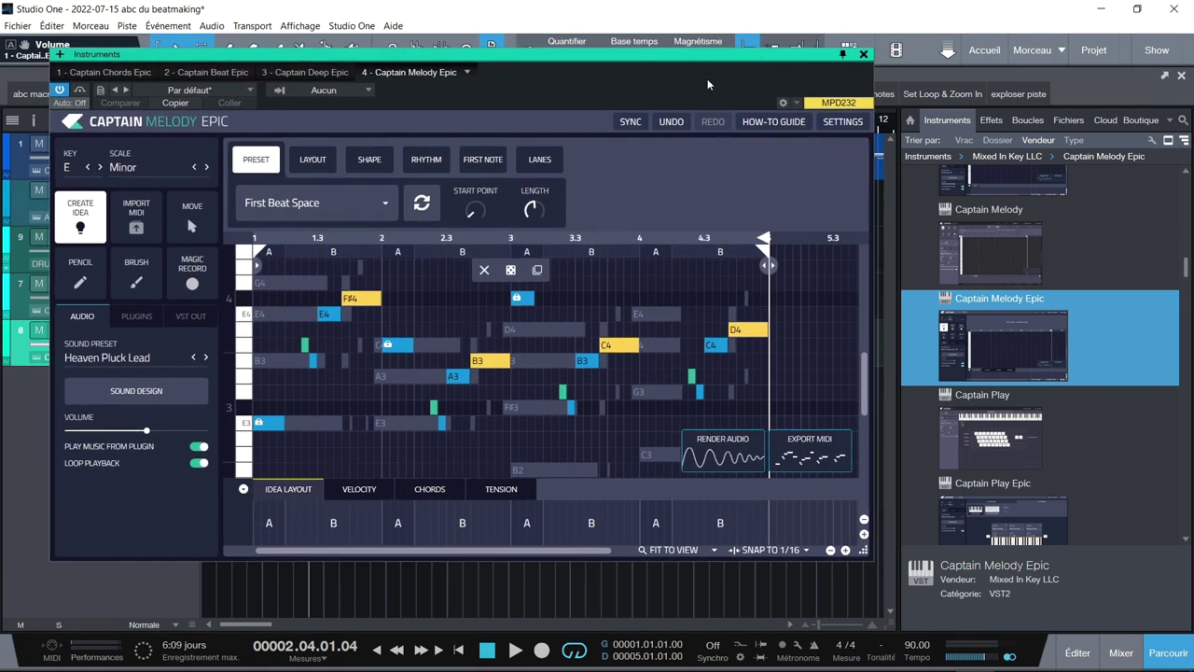
- Audition the Heaven Pluck and Harpsisynth sound presets during playback and apply Harpsisynth to the melody
click(184, 358)
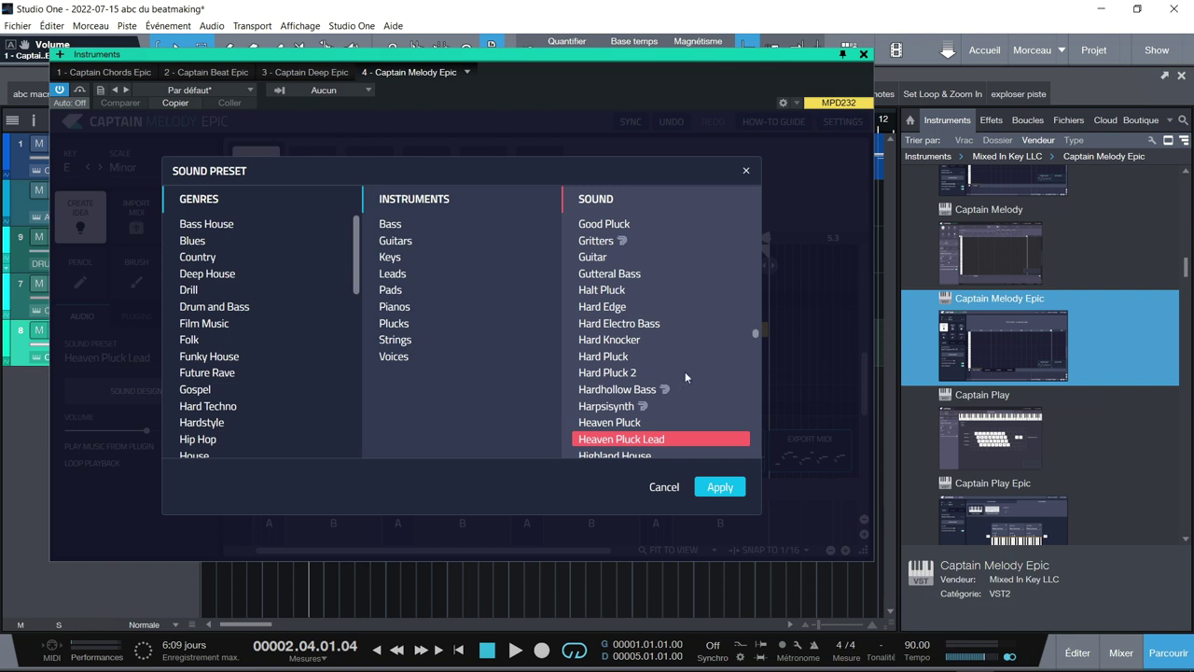
click(621, 422)
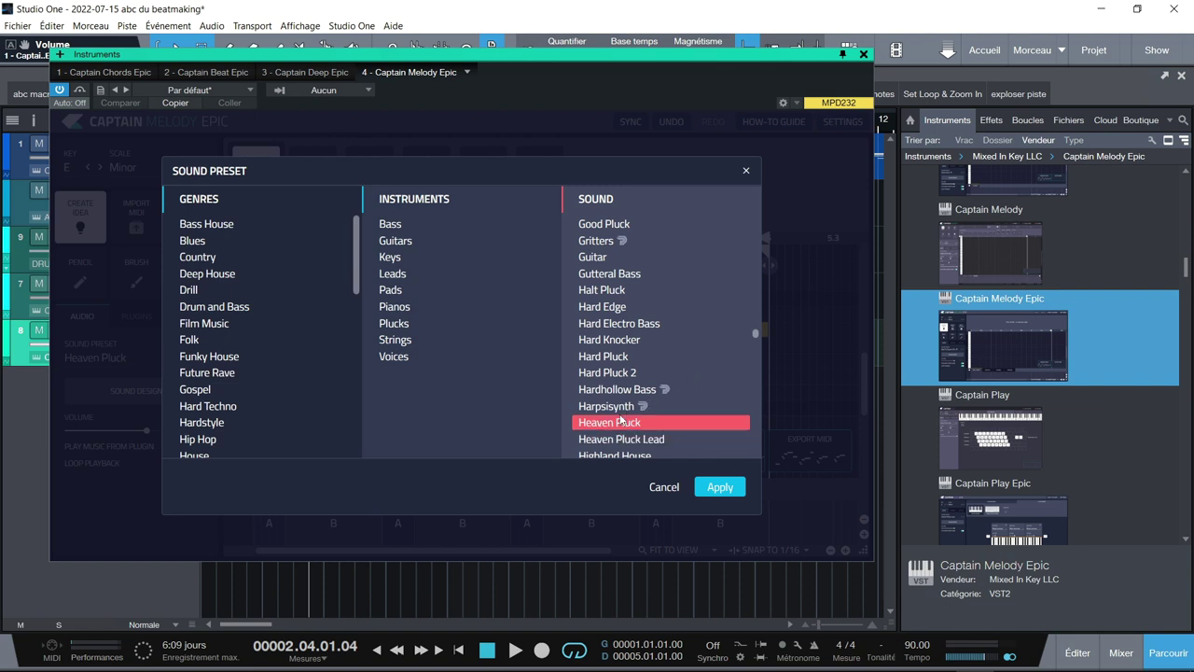
key(space)
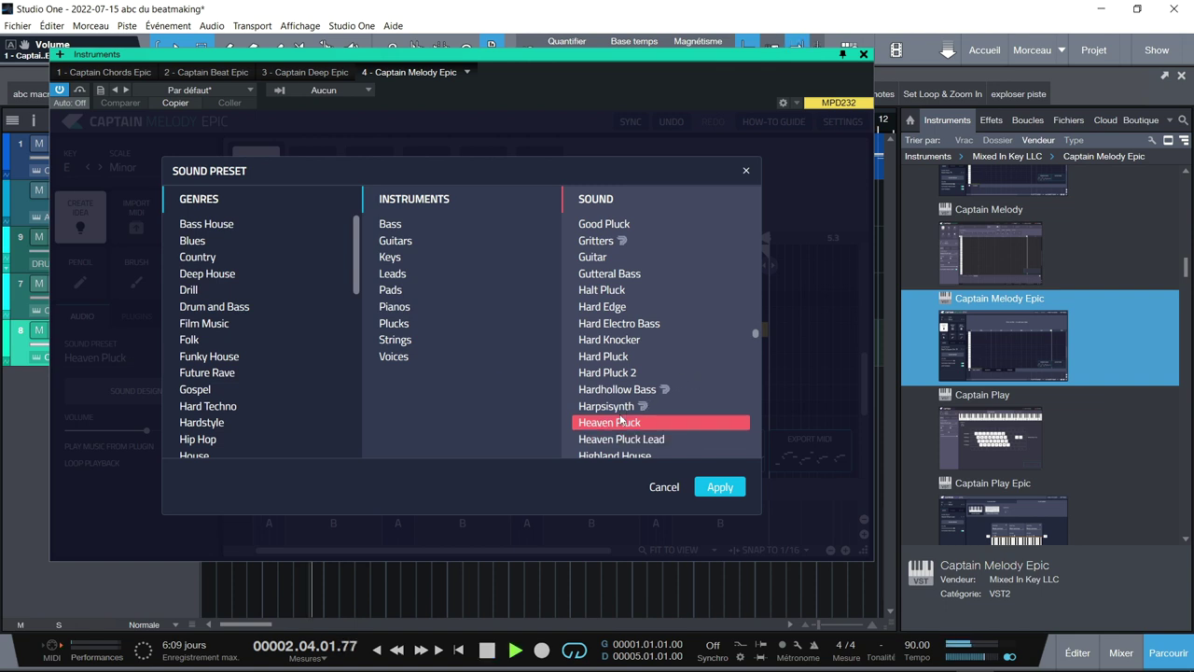
click(608, 407)
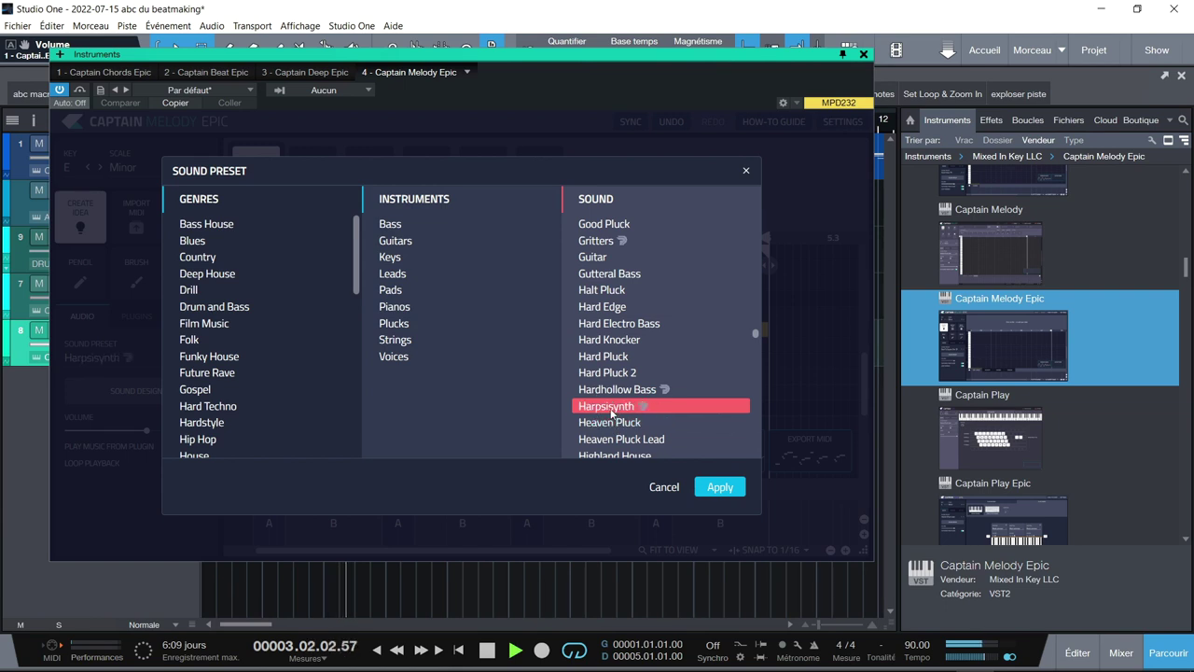
scroll(613, 414, down, 3)
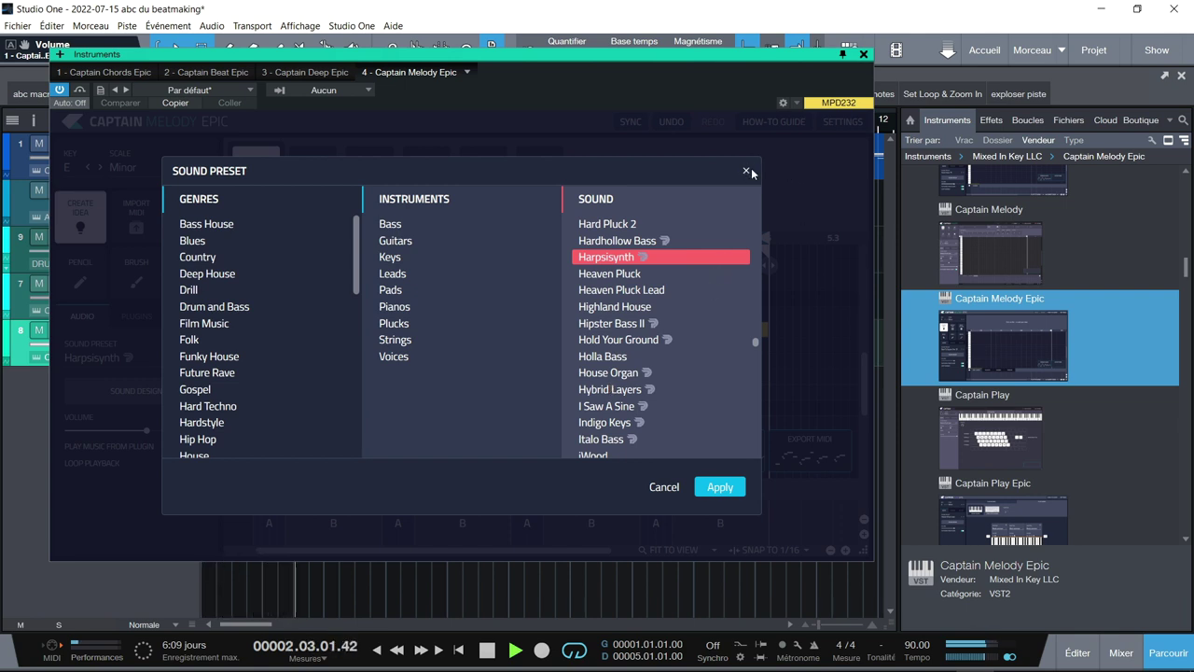
click(715, 489)
- Render the melody's audio in the plugin, stop playback and close the plugin window
click(698, 450)
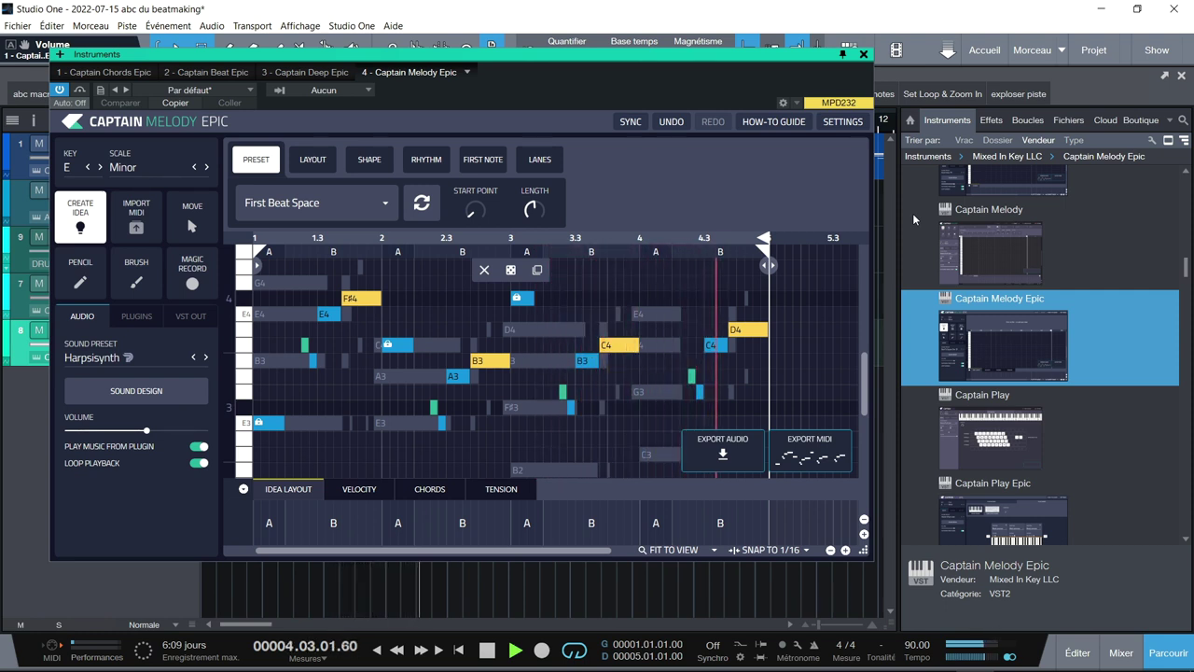
key(space)
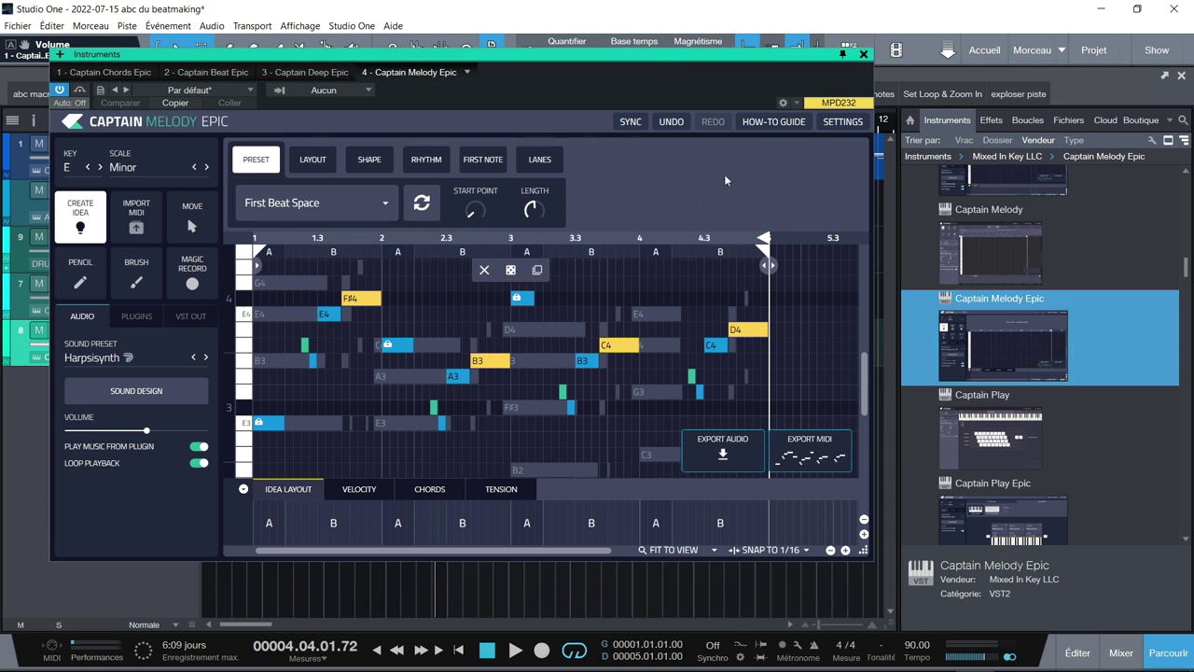
click(865, 56)
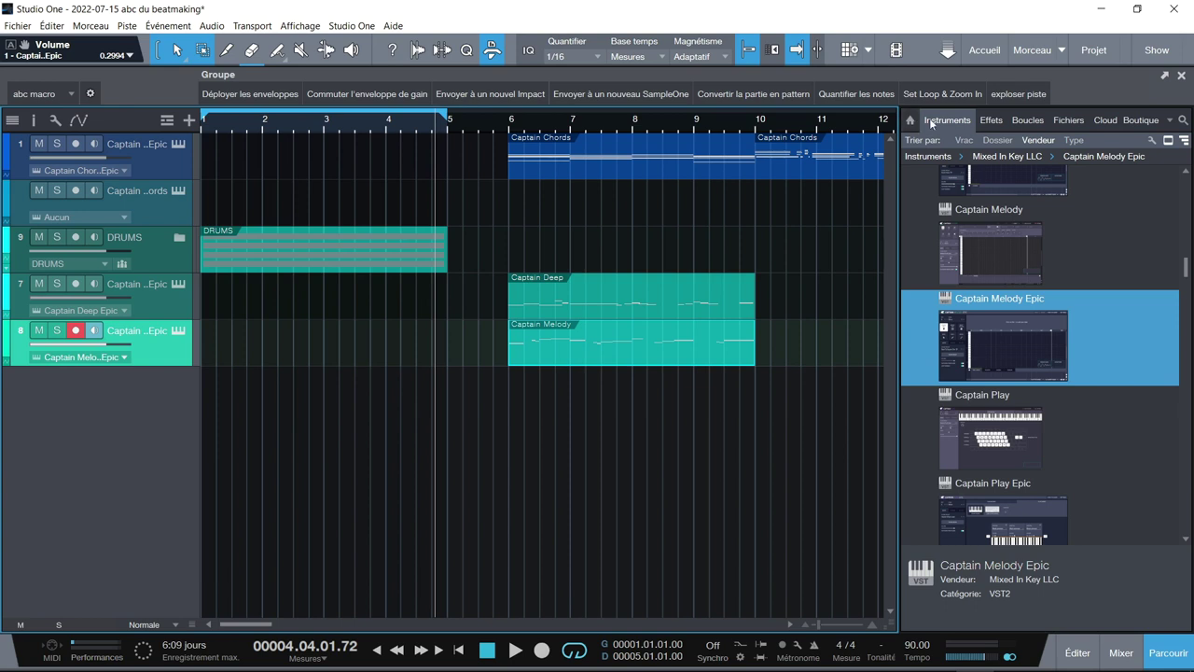
- Add the Xpand!2_x64 instrument from AIR Music Technology on a new track below Captain Melody Epic and close its window
scroll(1094, 369, up, 5)
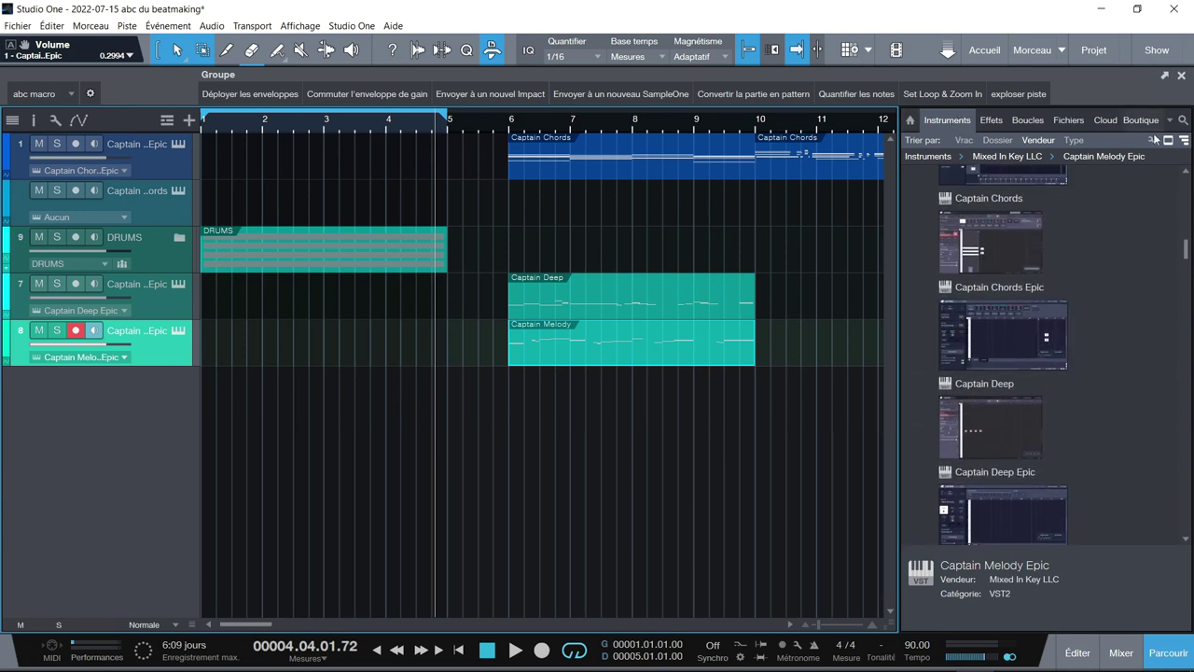
drag(1189, 257, 1180, 209)
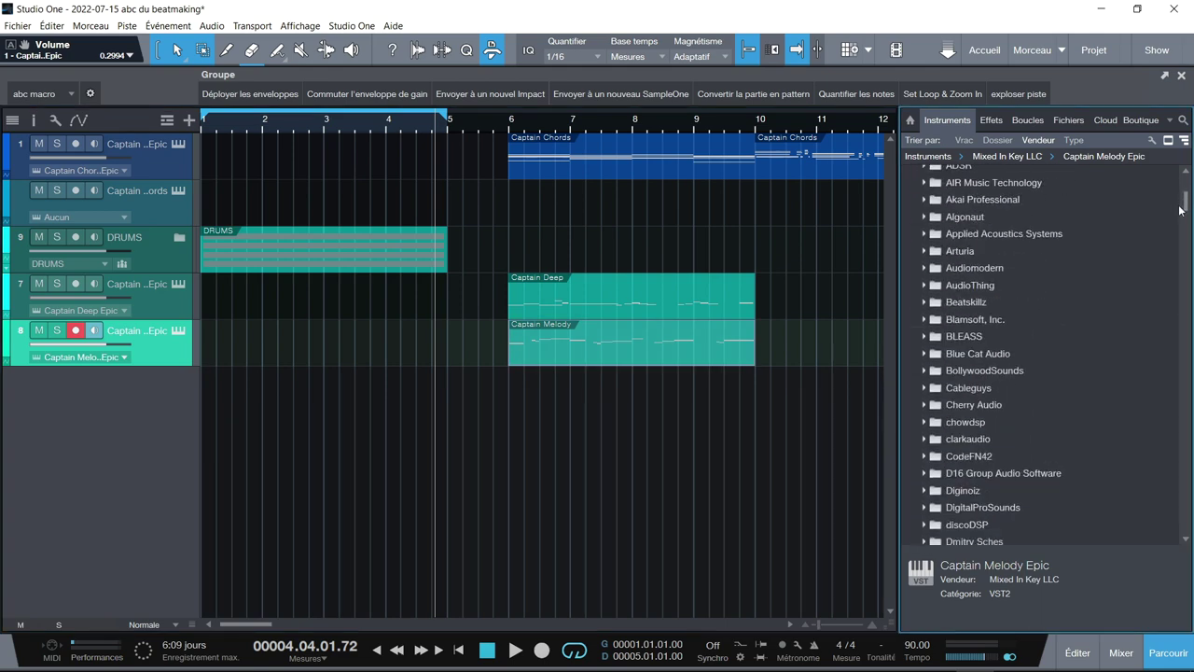
double_click(993, 182)
scroll(1164, 368, down, 8)
scroll(1164, 367, down, 10)
scroll(1164, 367, down, 10)
scroll(1165, 368, down, 2)
drag(986, 417, 482, 479)
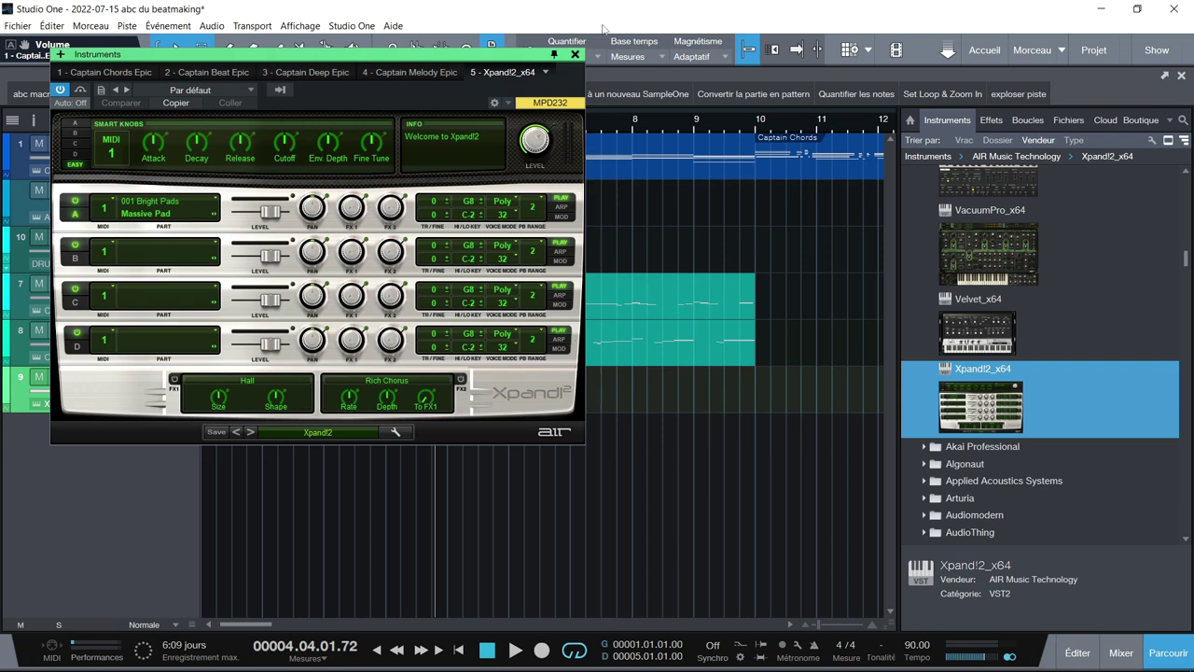
click(575, 54)
- Move the Captain Melody clip to bar 1 of the Xpand!2 track and load the Music Box sound from 017 Mallets into part A
drag(595, 350, 275, 392)
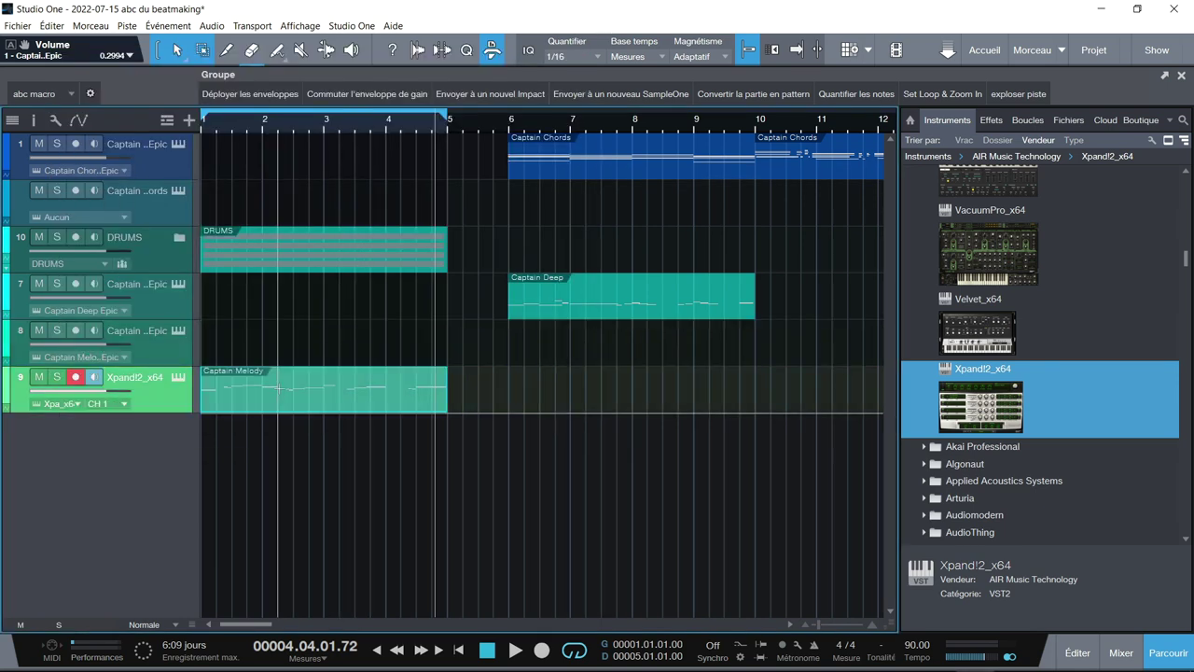
click(174, 376)
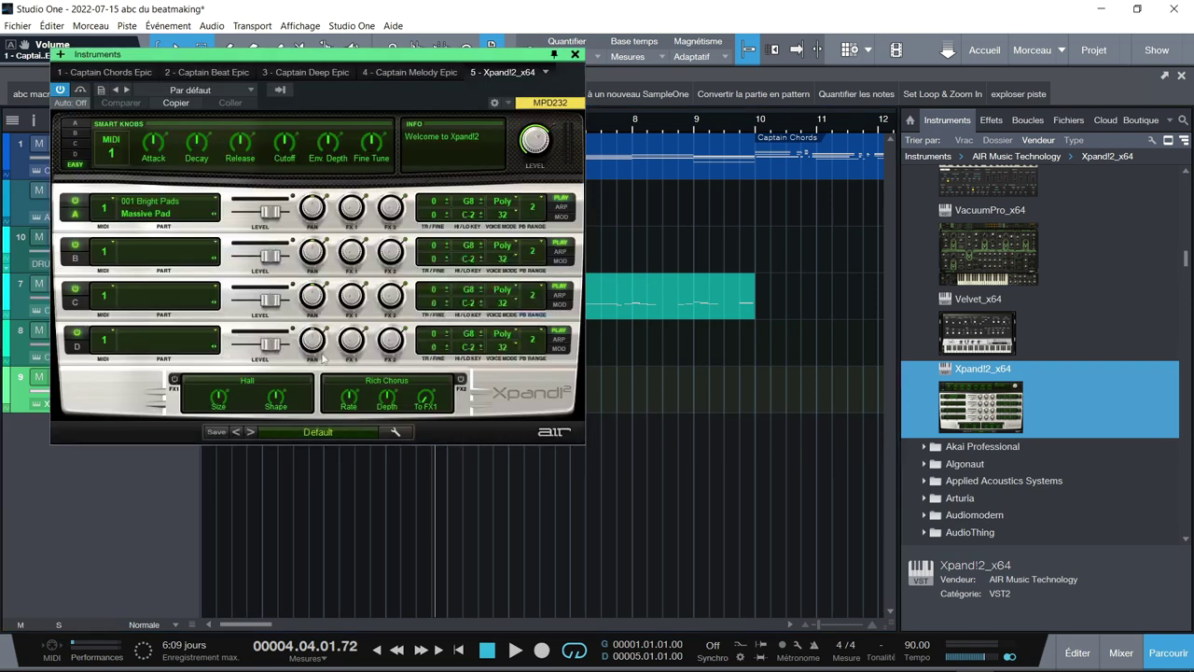
click(164, 204)
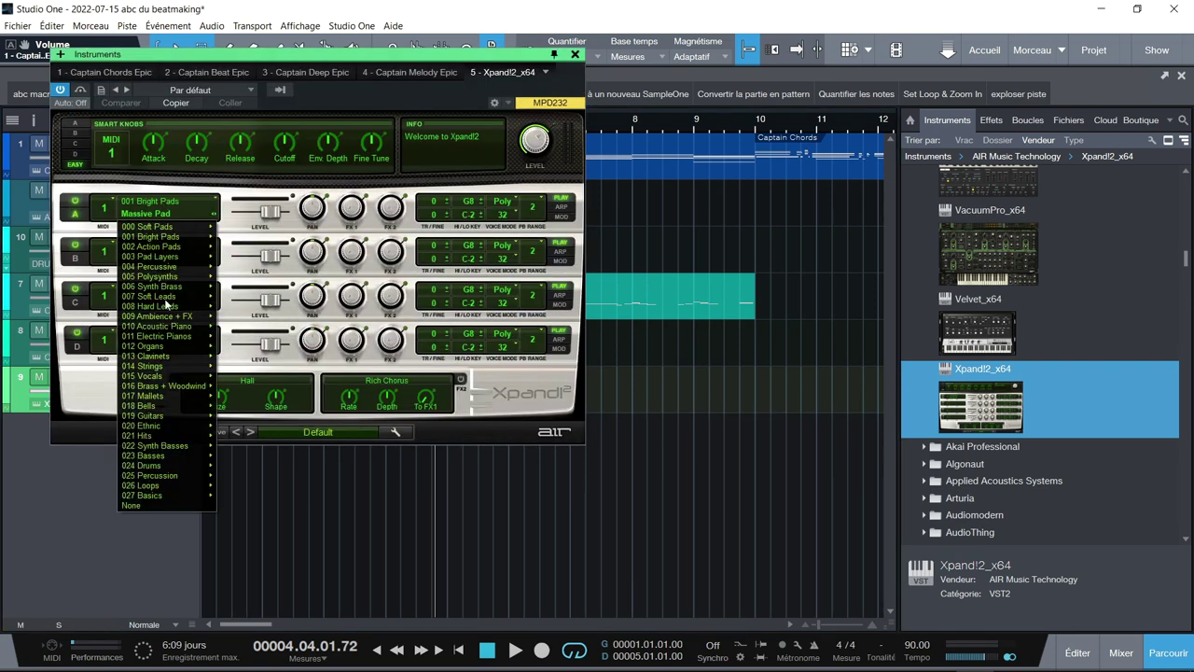
mouse_move(166, 396)
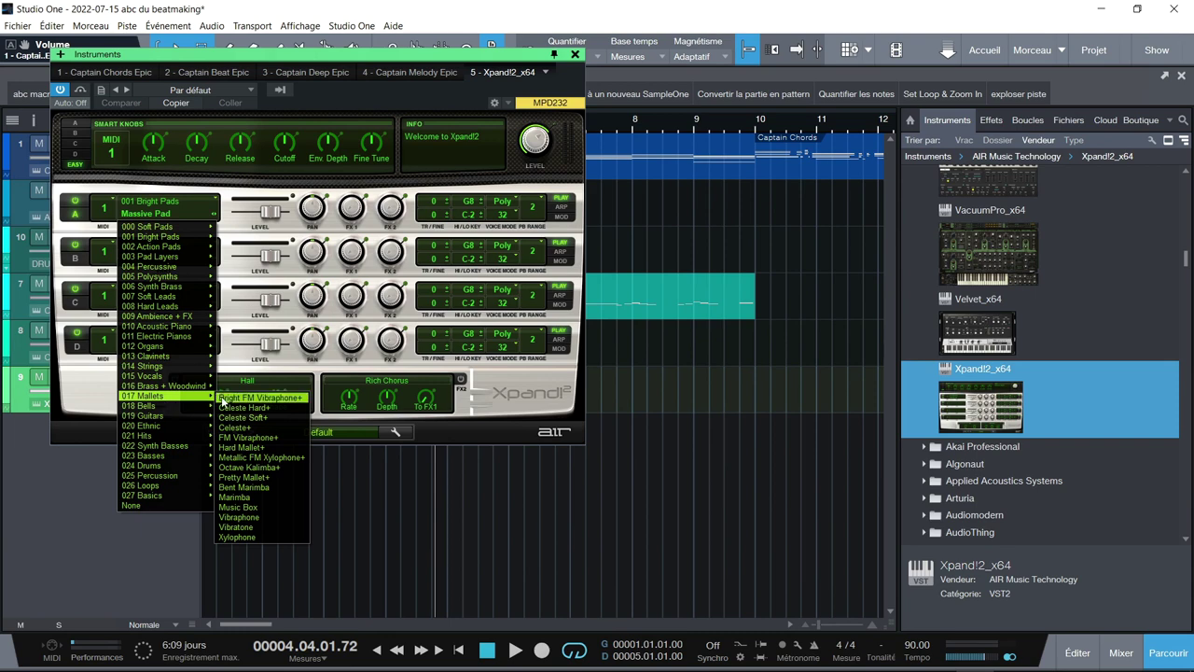
click(236, 506)
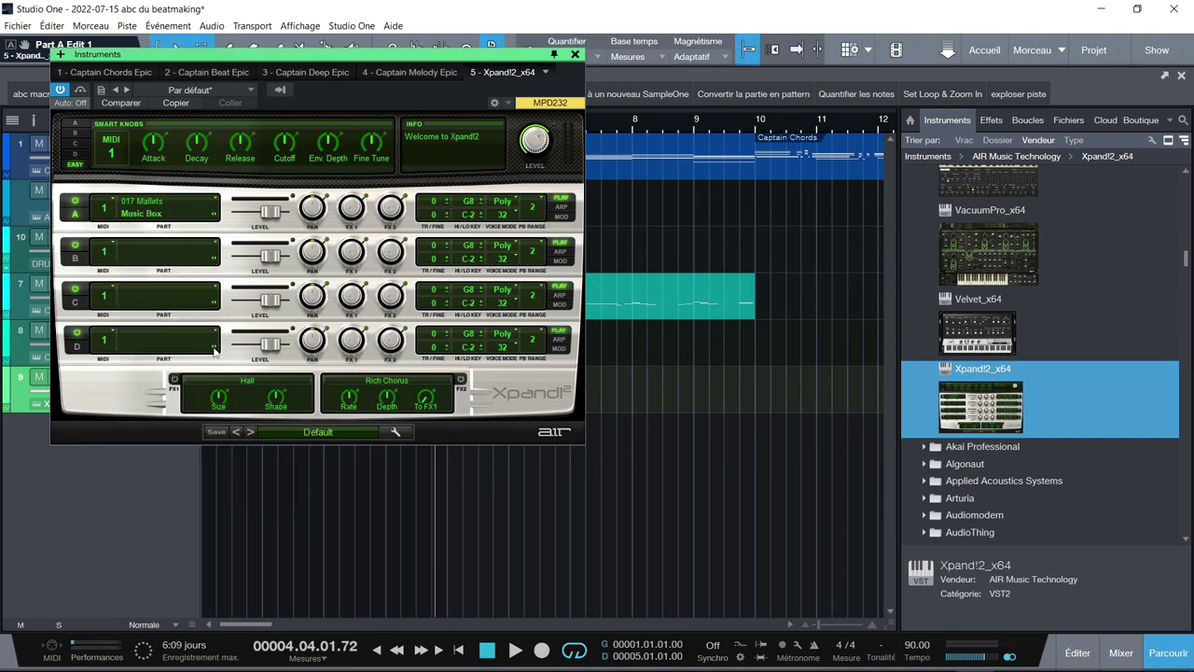
- Load the Mark 2 Medium Layer+ sound from 011 Electric Pianos into part B and play the loop
click(158, 259)
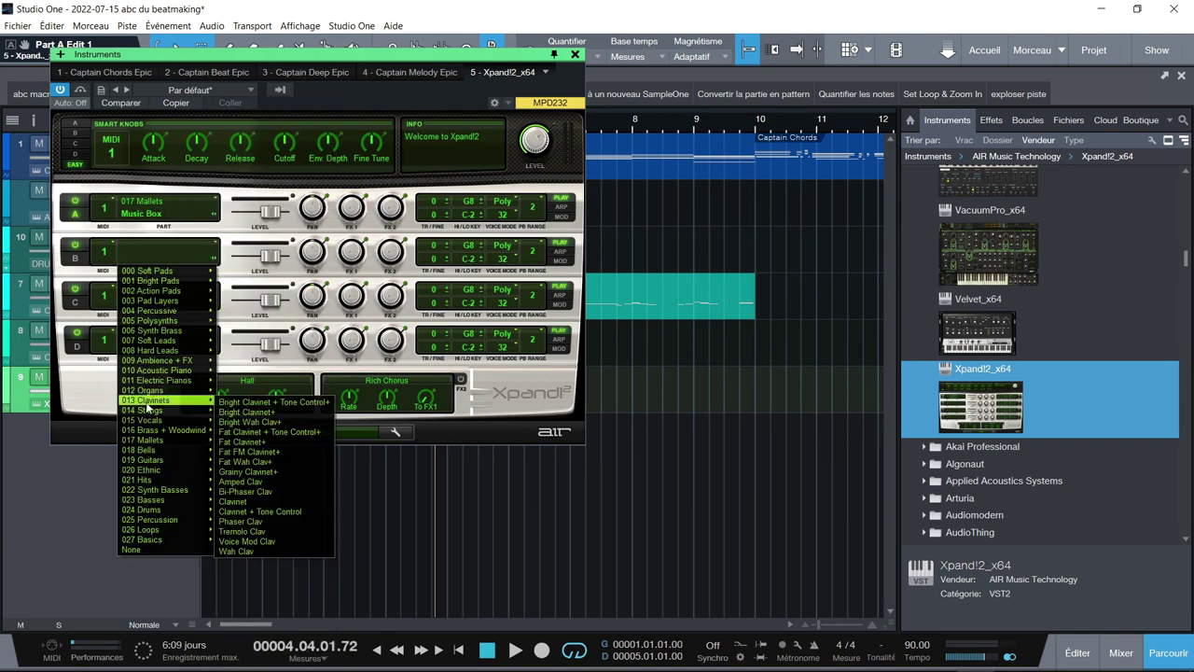
mouse_move(156, 443)
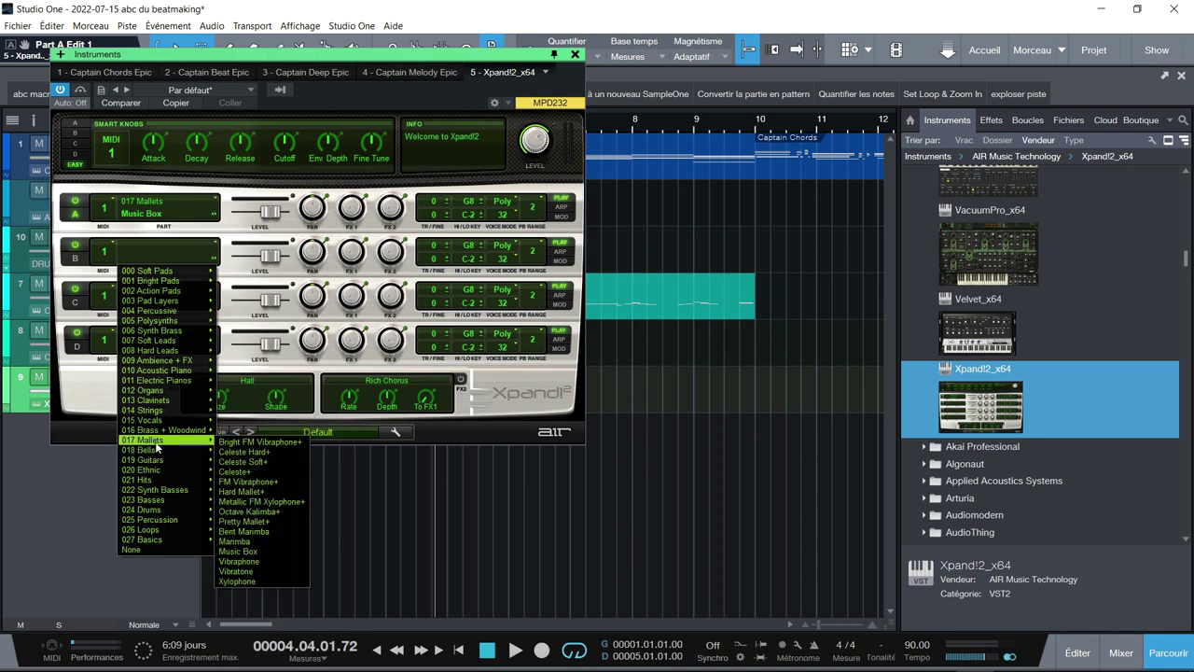
mouse_move(162, 387)
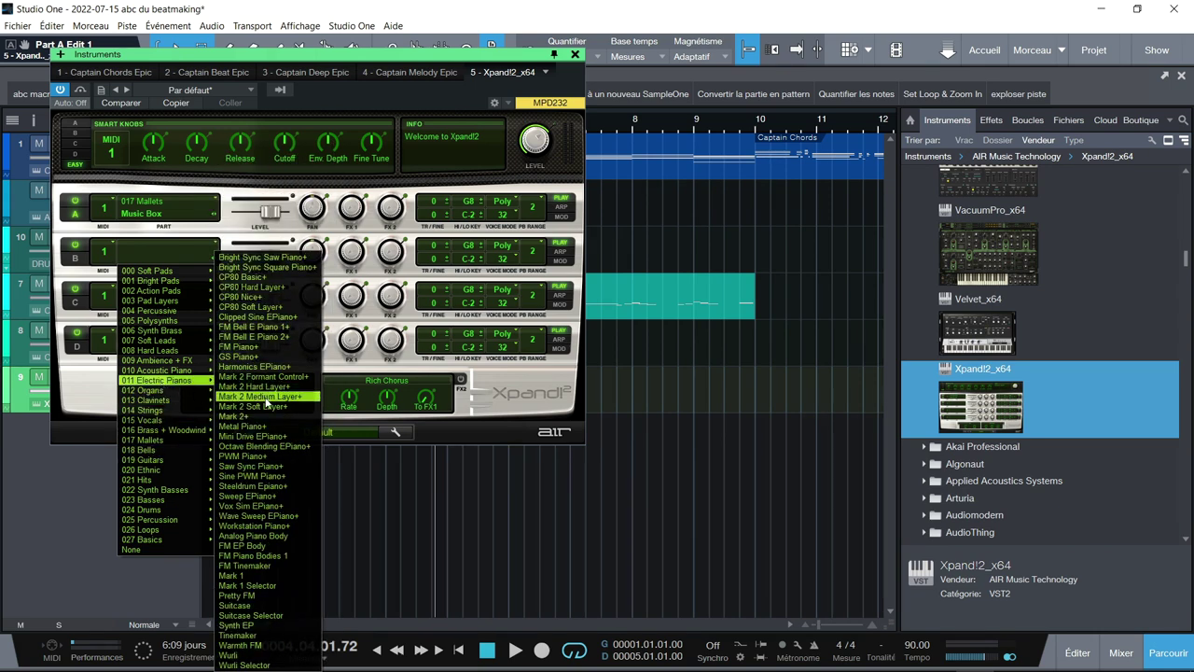
click(268, 396)
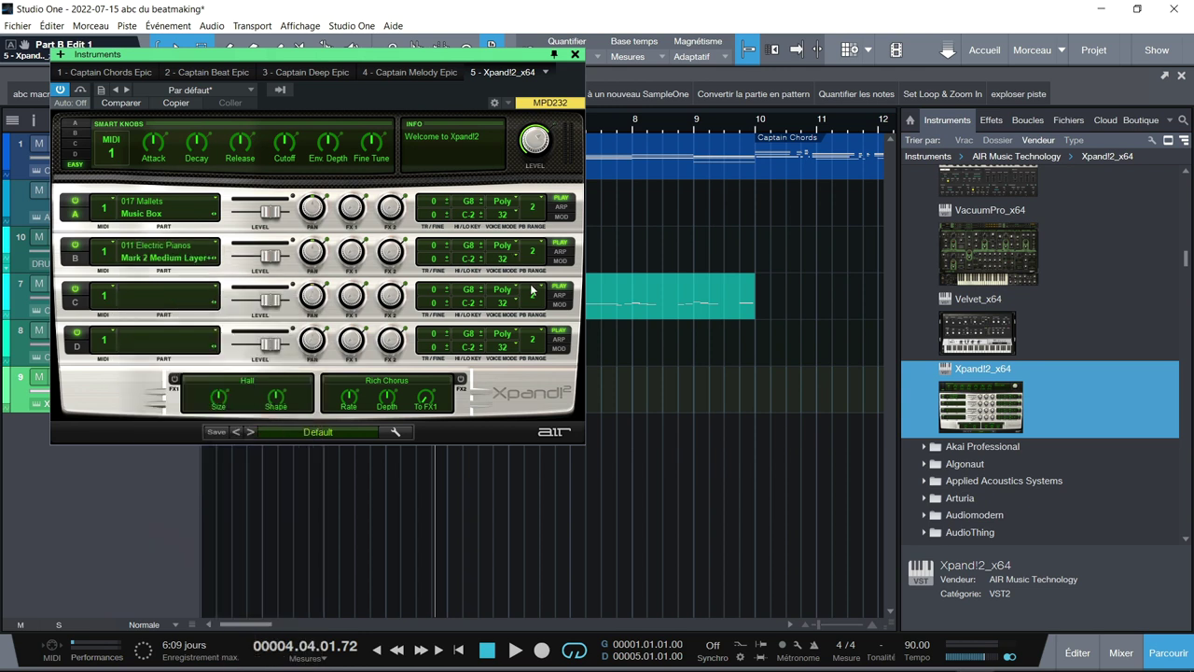
key(space)
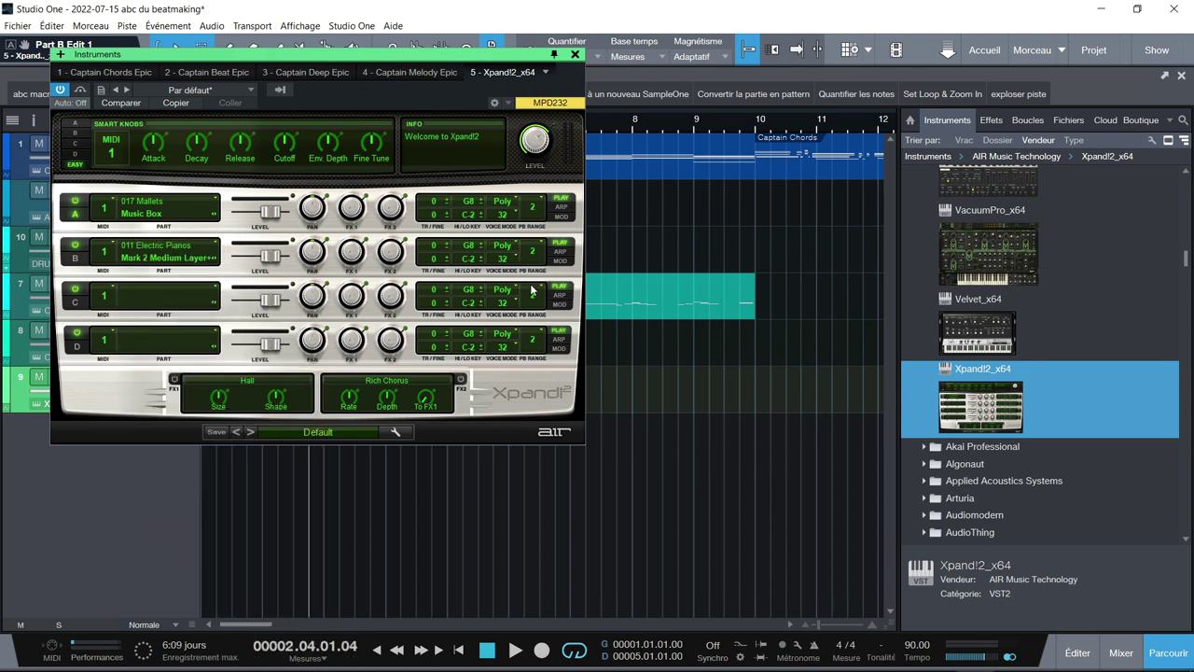
key(f)
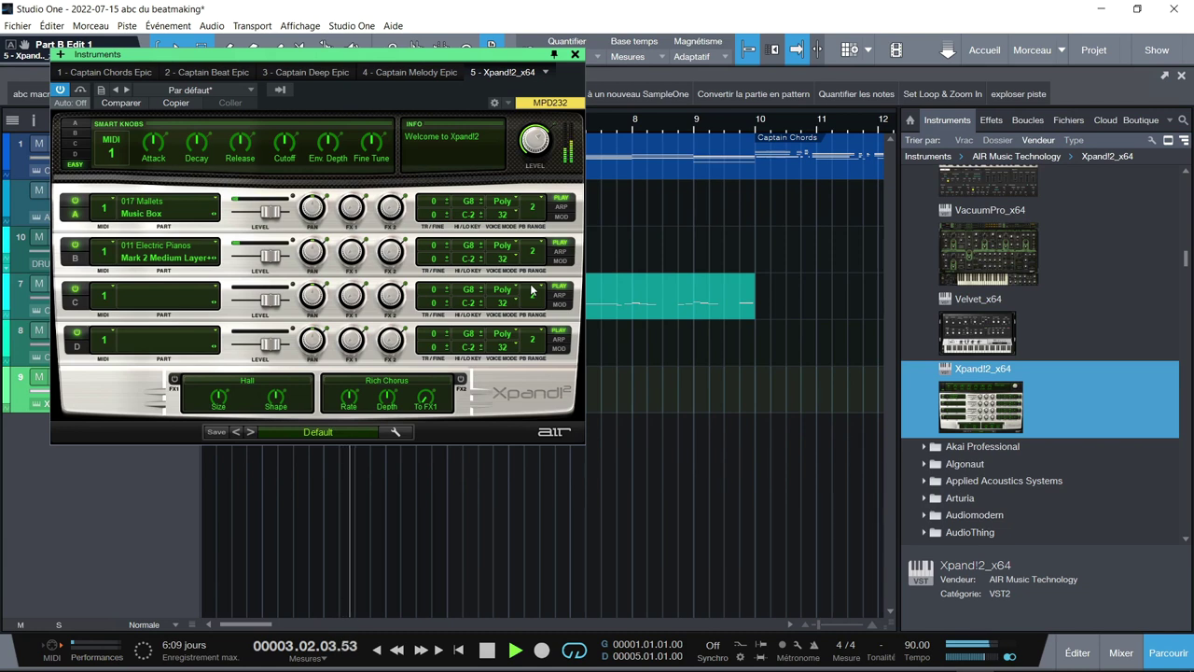
- Adjust the Xpand!2 master level and enable part B's arpeggiator in Latin Piano mode
mouse_move(541, 156)
drag(541, 156, 543, 179)
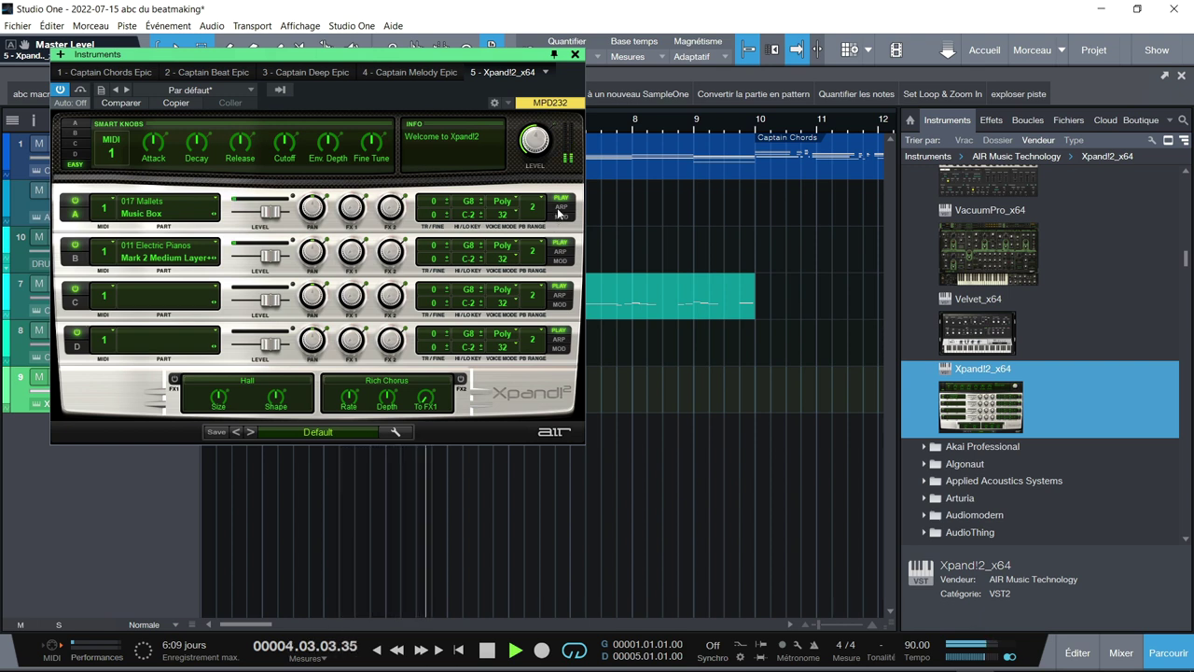
click(559, 252)
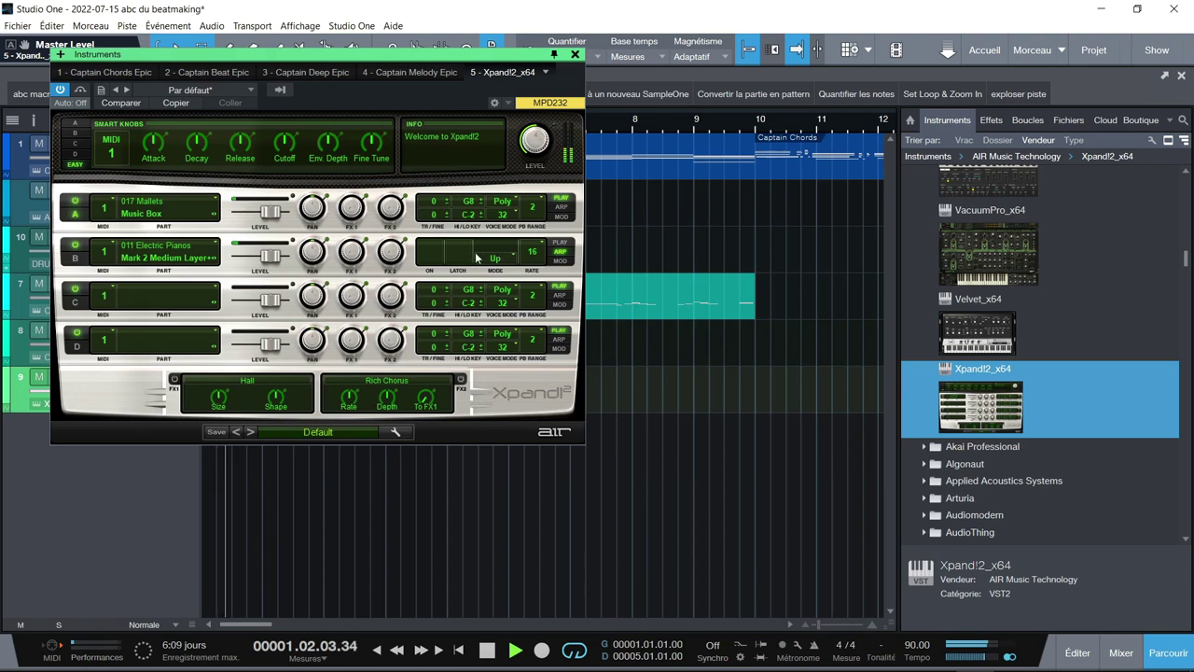
click(437, 250)
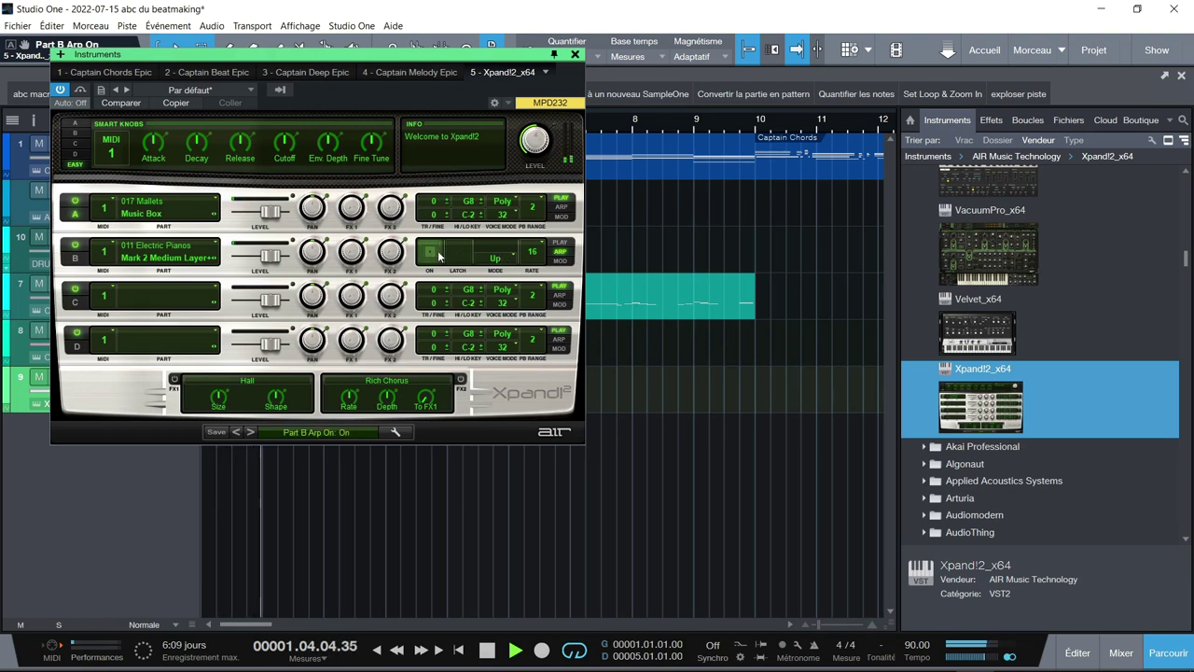
click(497, 262)
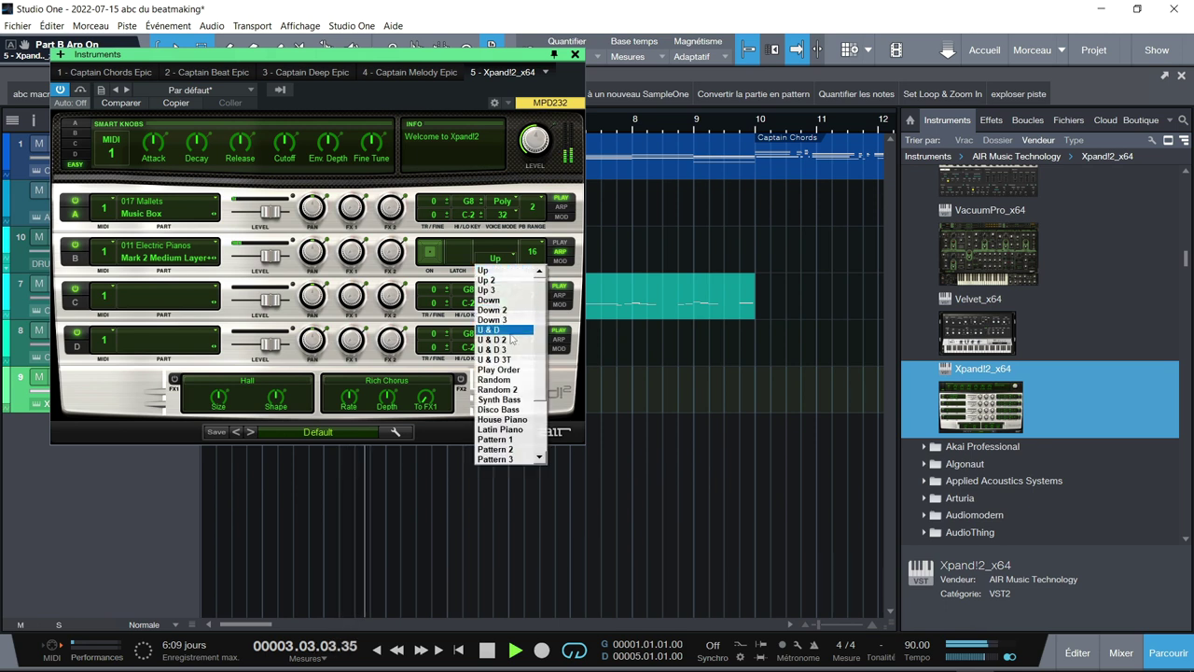
scroll(527, 357, down, 3)
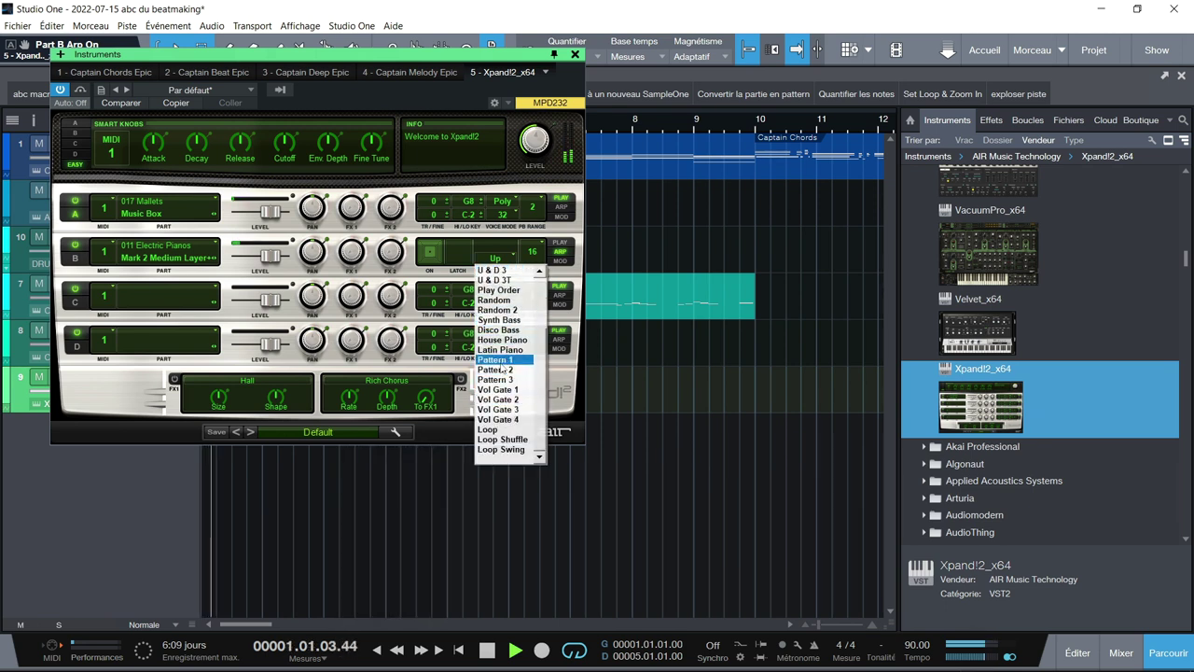
click(502, 349)
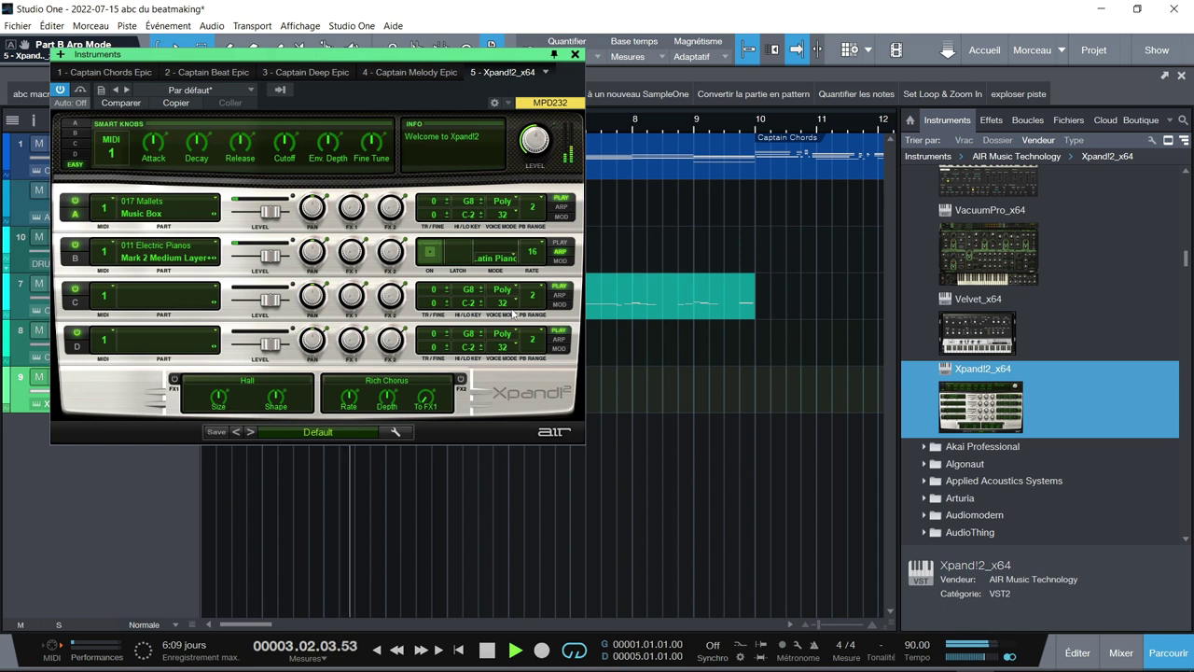
- Adjust part B's level with part A briefly switched off, and close the Xpand!2 window with playback stopped
click(75, 202)
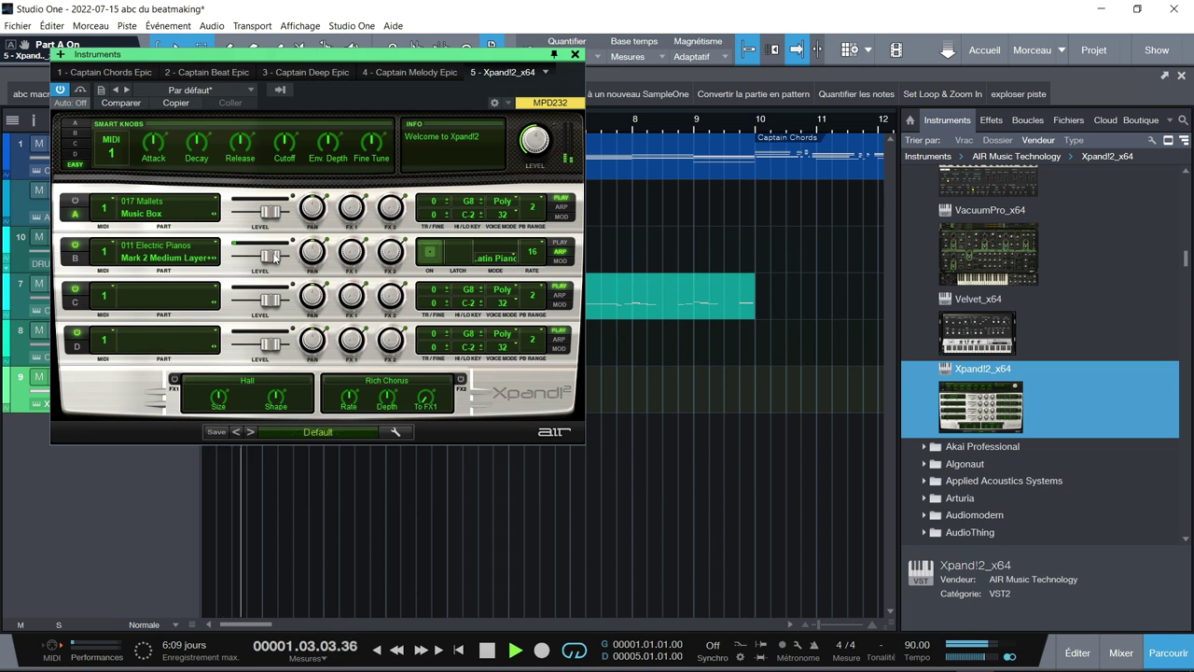
drag(271, 258, 274, 258)
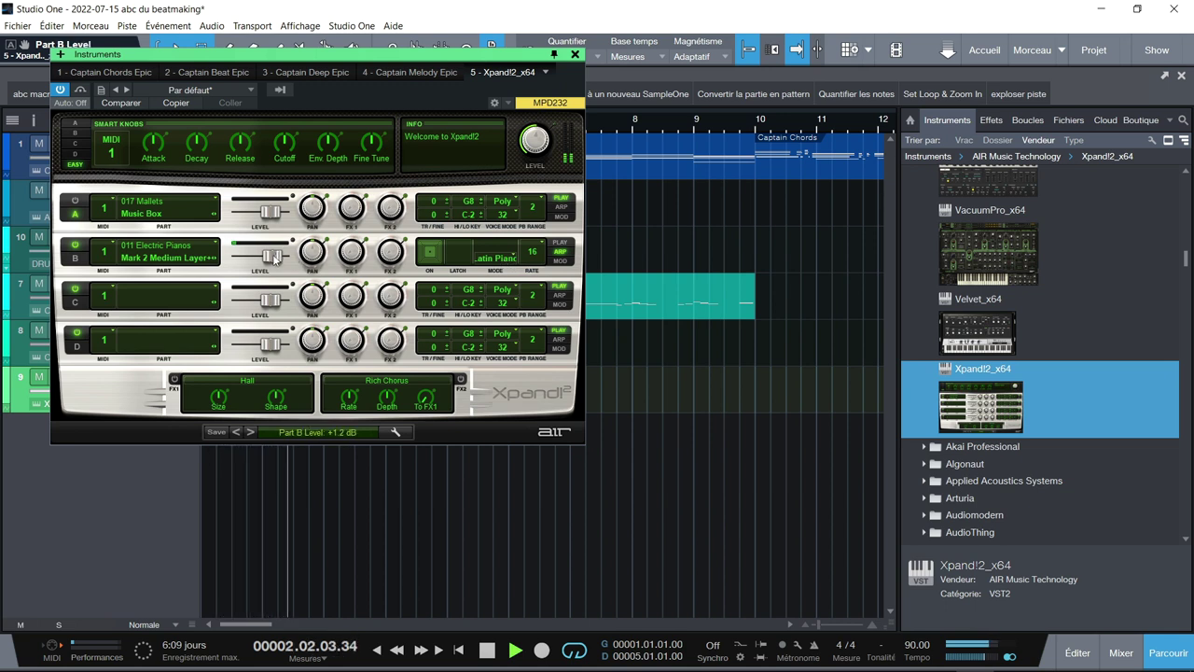
drag(273, 257, 270, 257)
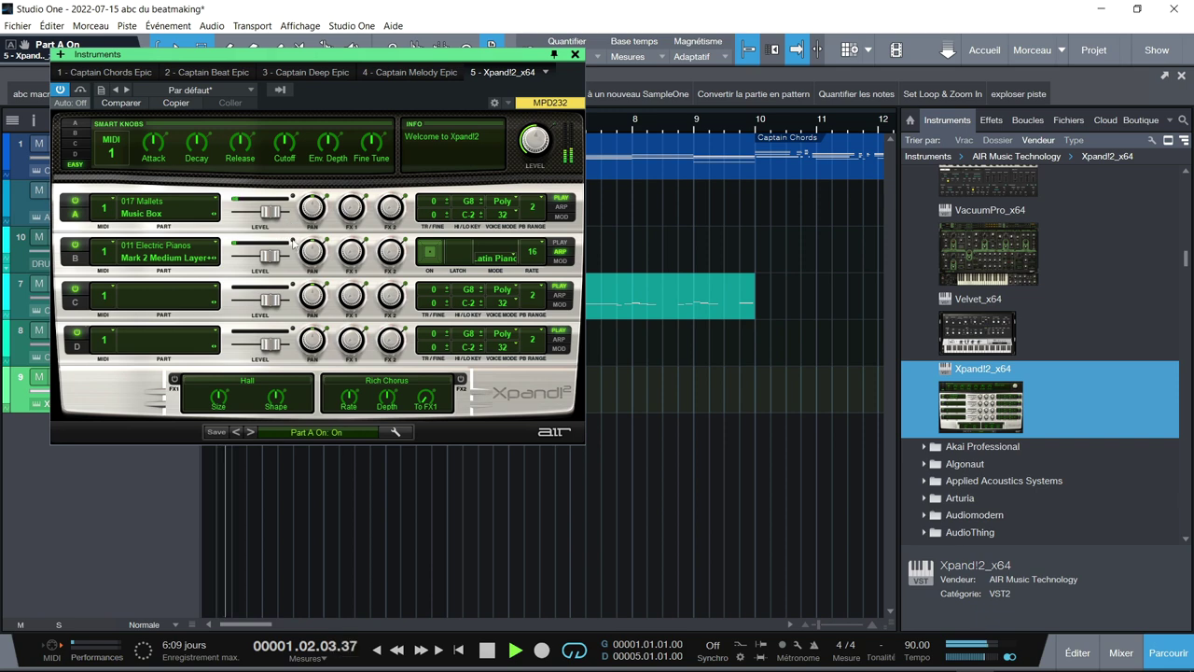
click(575, 54)
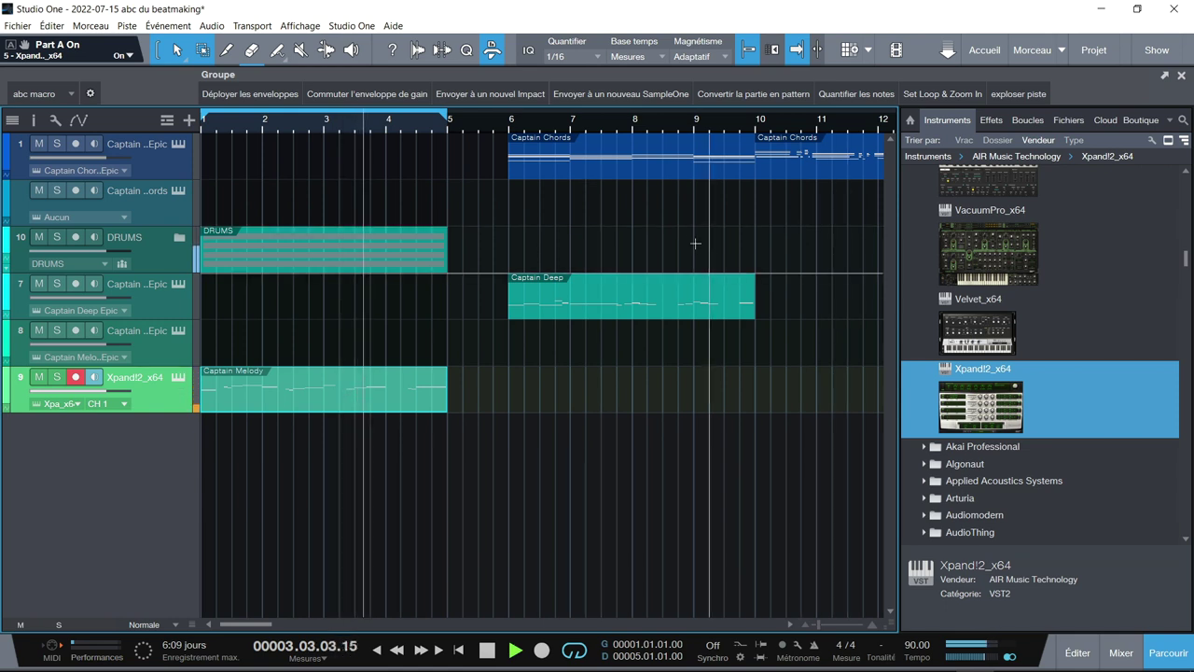
key(space)
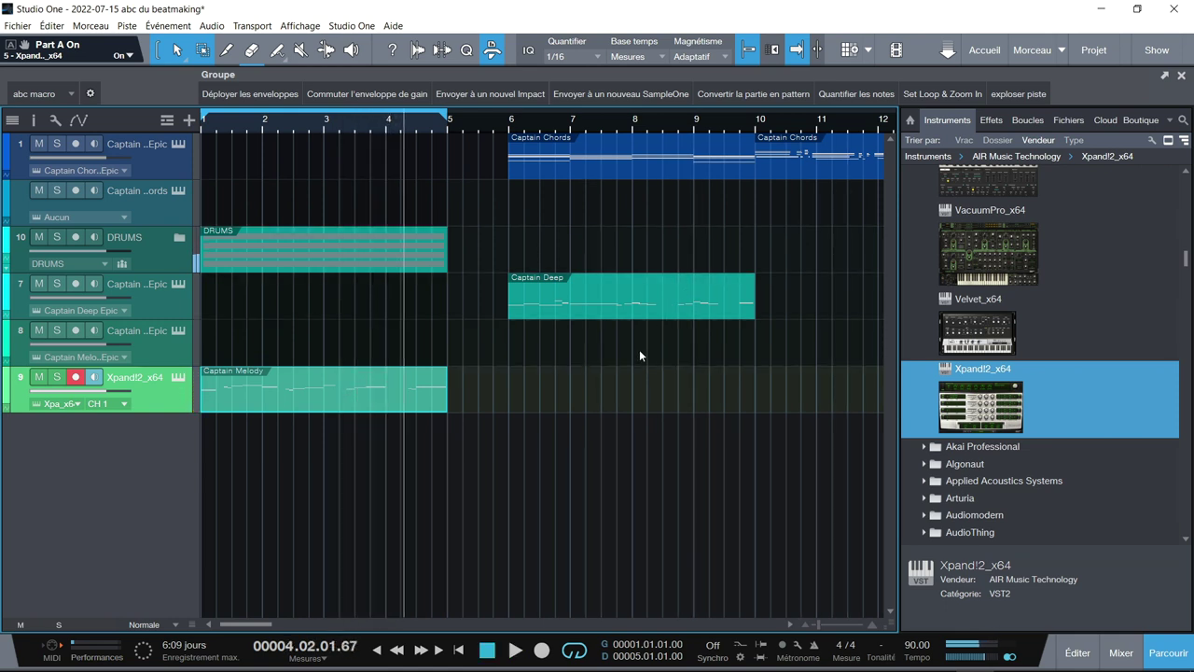
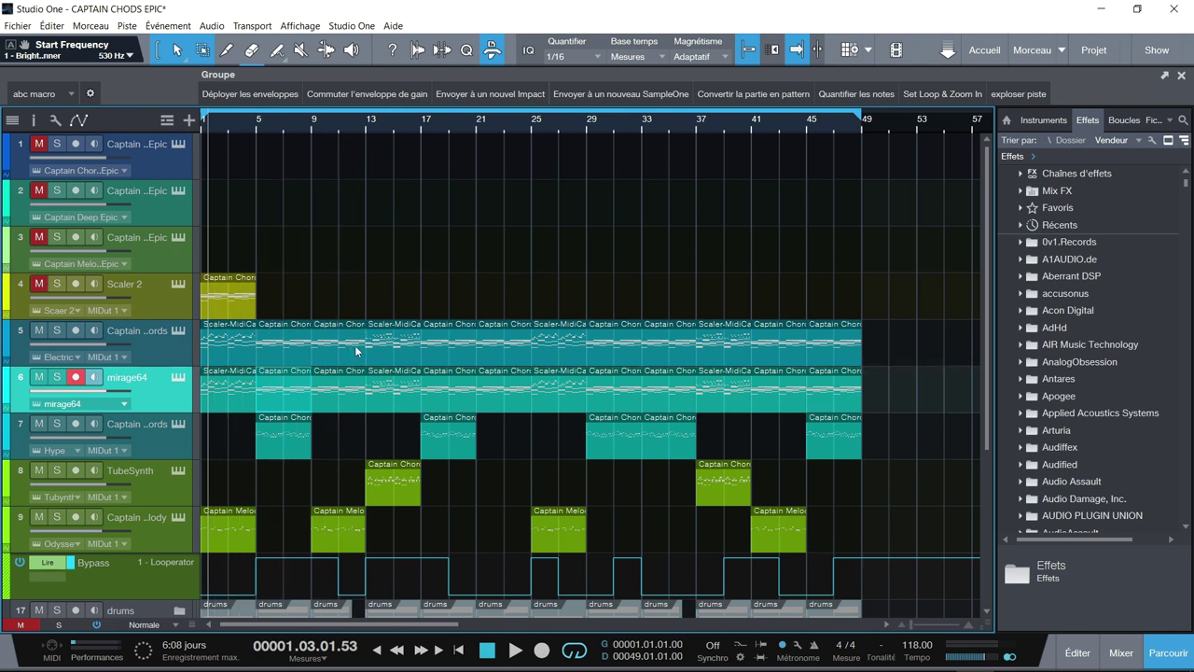
- Solo the Electric chords track and look through the Captain Chords, Captain Deep, Captain Melody and Scaler 2 plugin windows
click(56, 330)
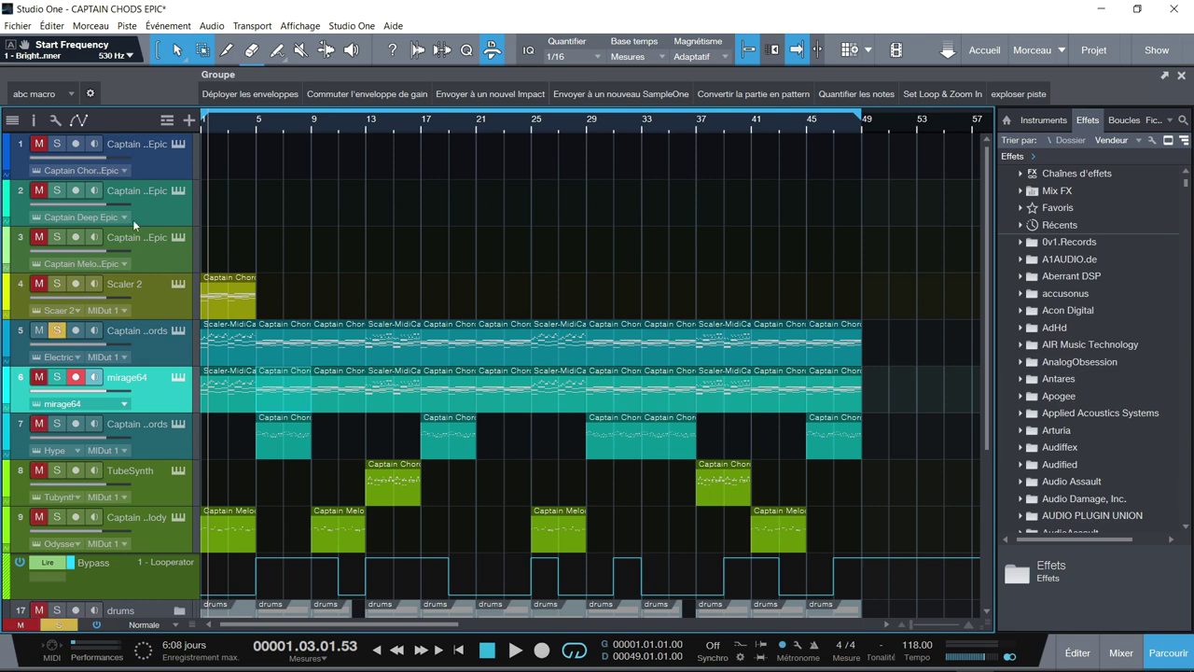
click(176, 144)
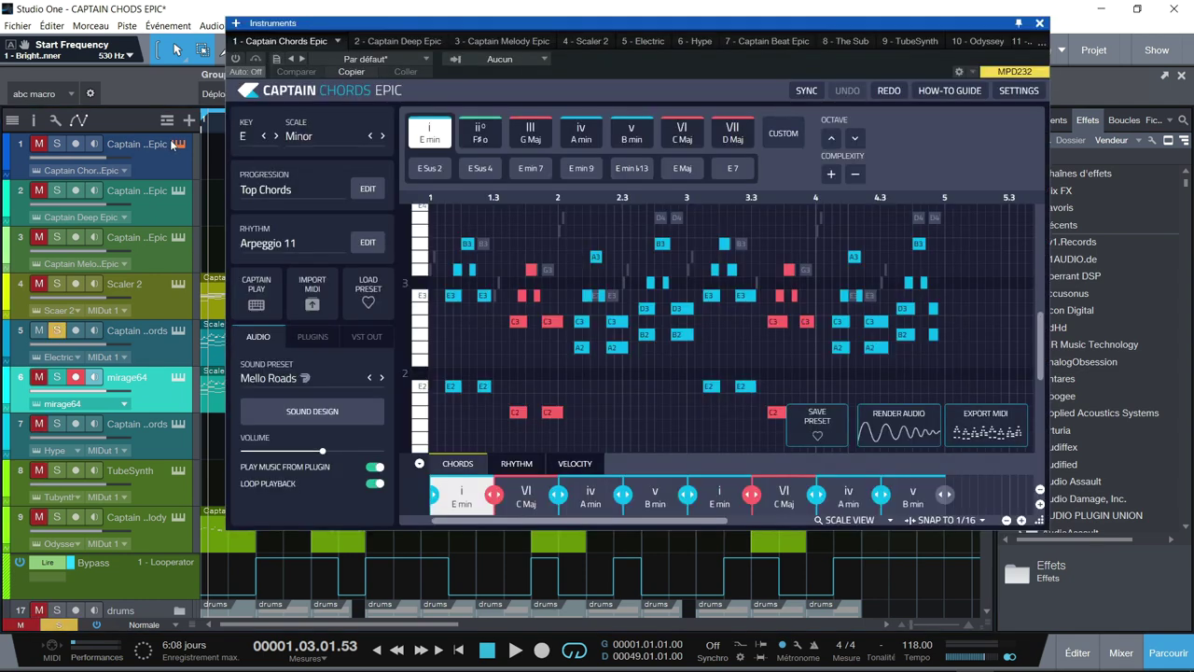
click(182, 193)
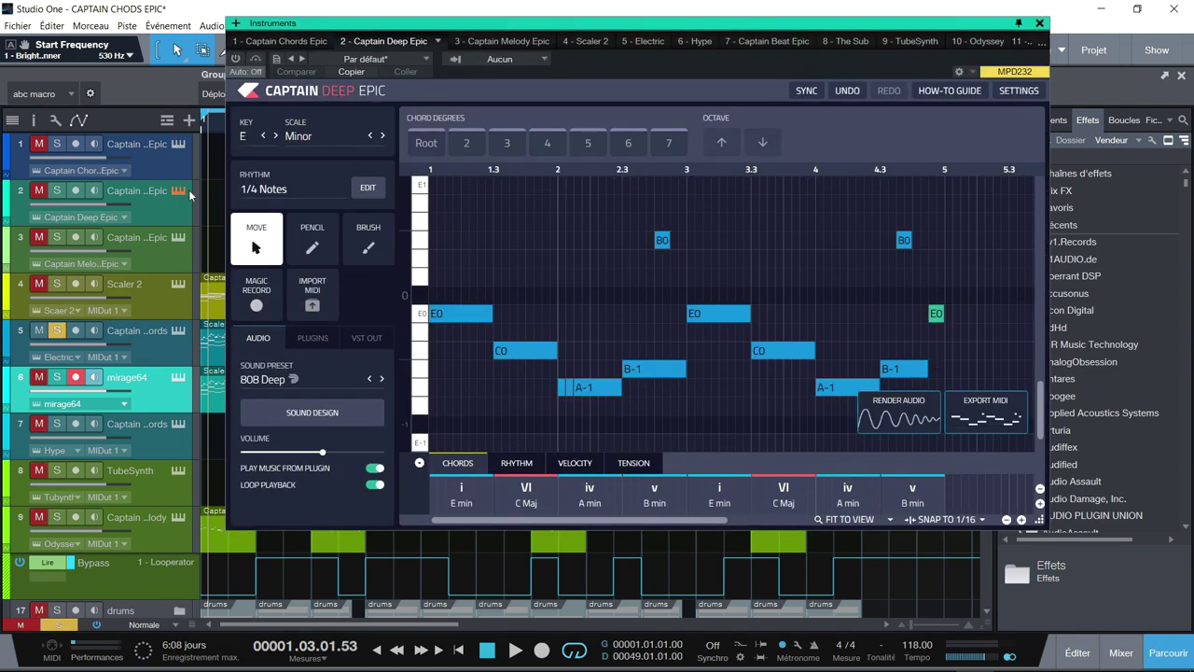
click(182, 239)
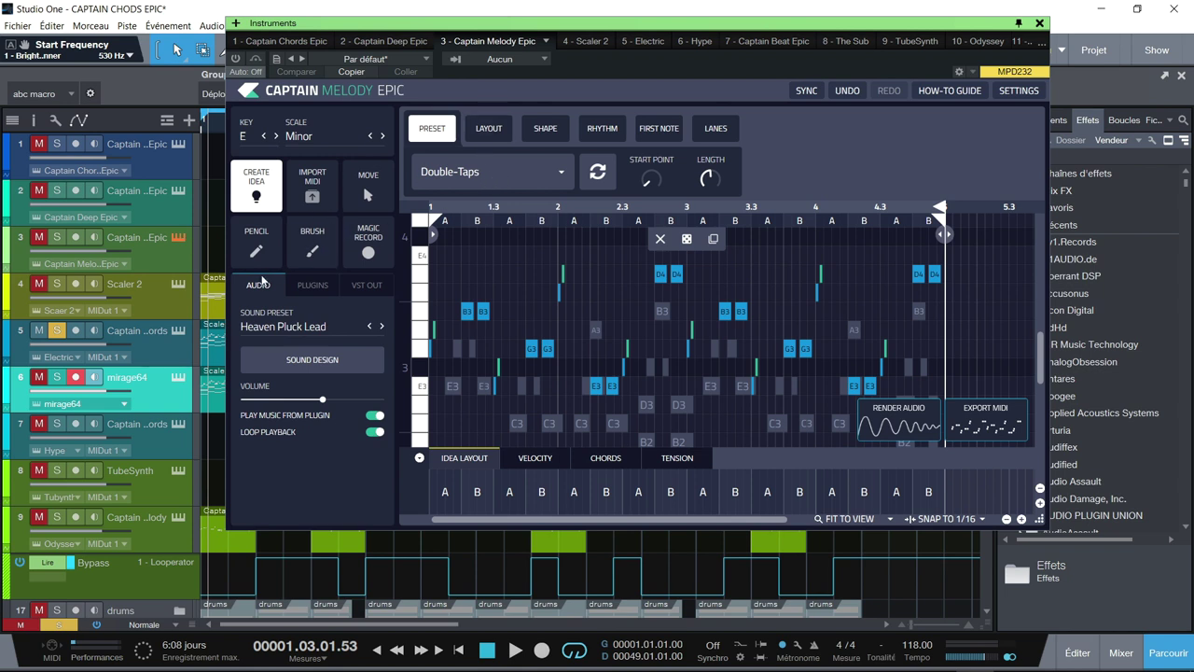
click(178, 285)
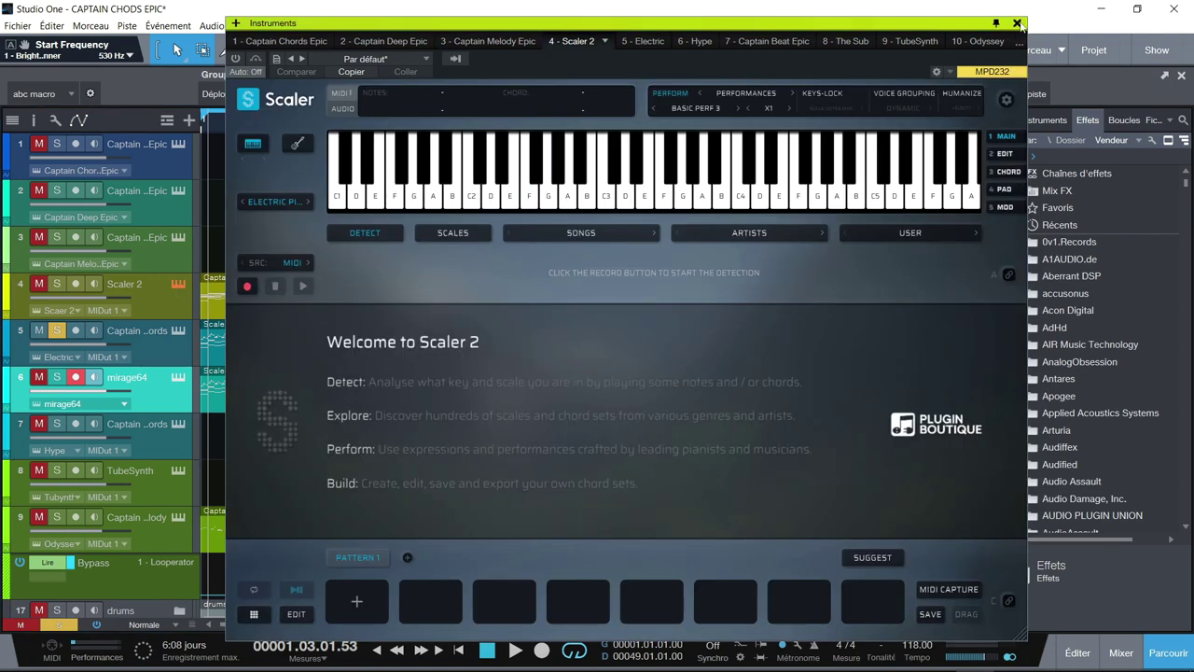
click(1017, 22)
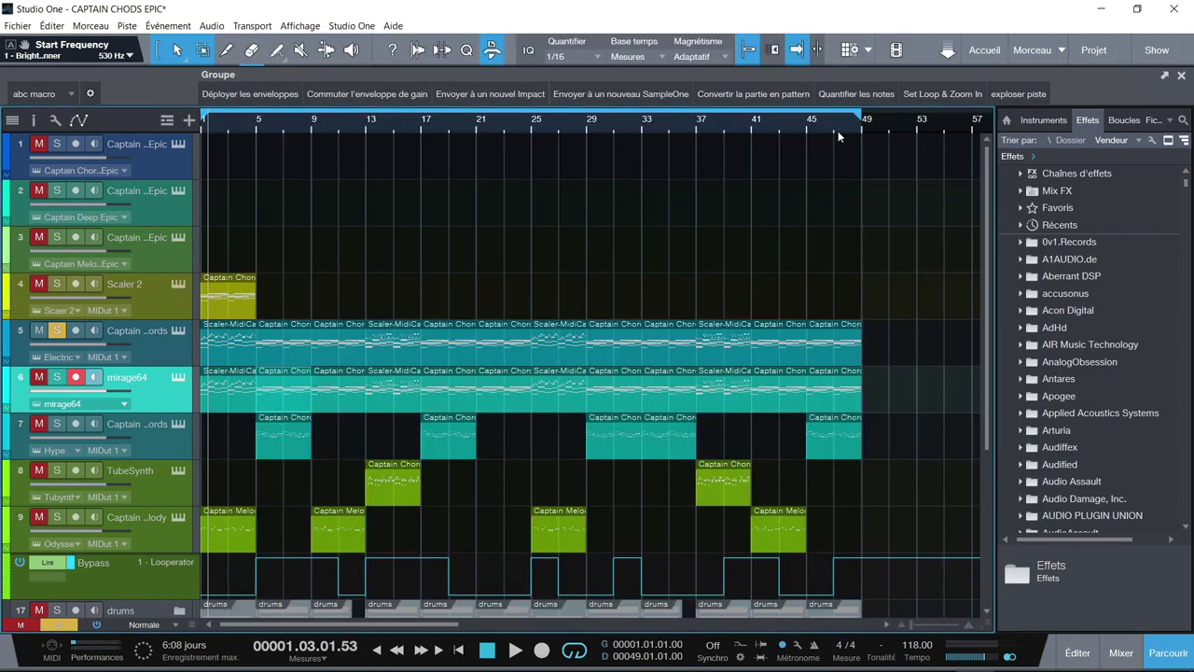
- Listen to the soloed Electric track from the song's start with its Wurli Vib instrument open, and close the instrument window
click(178, 330)
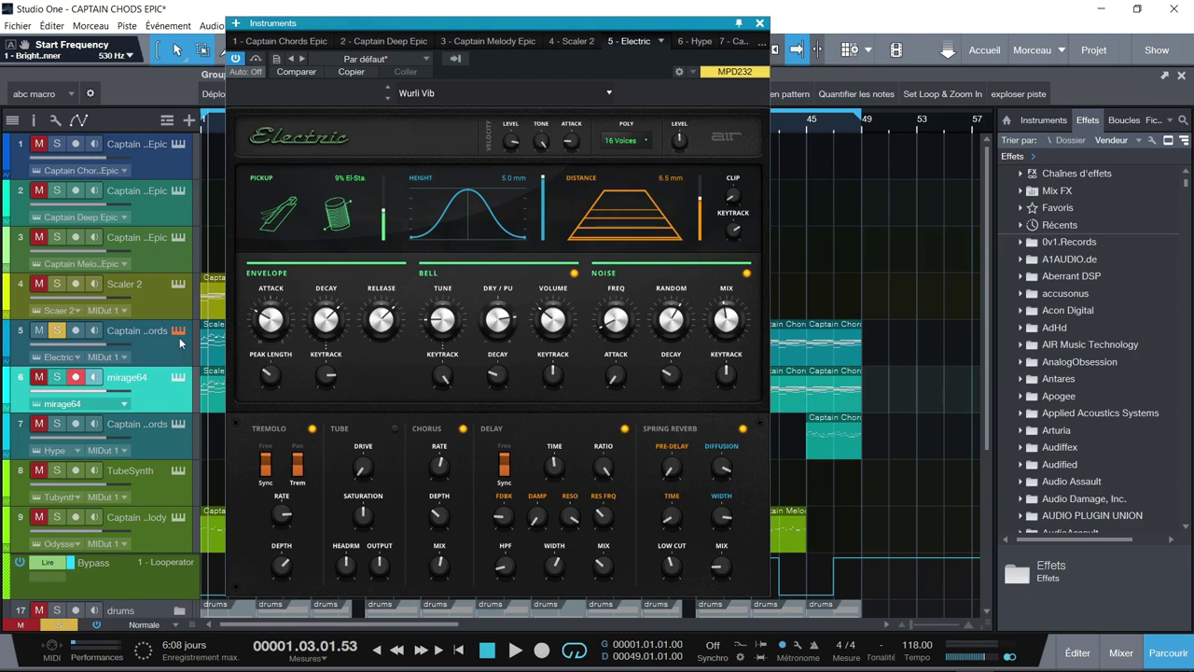
key(Home)
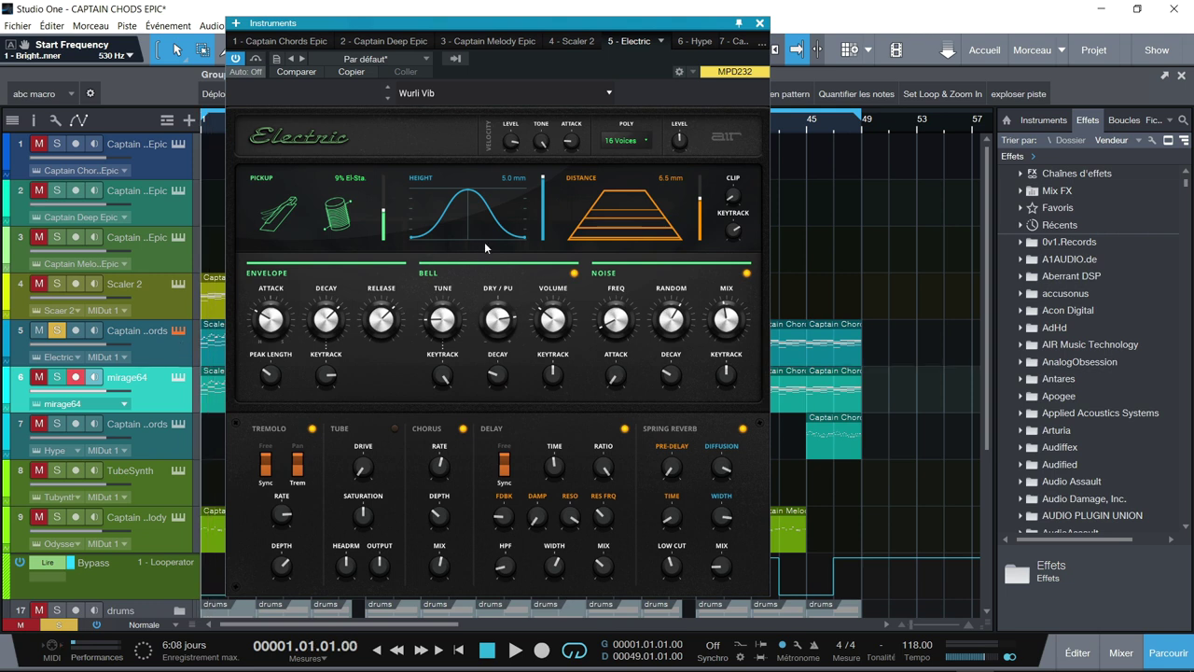
key(space)
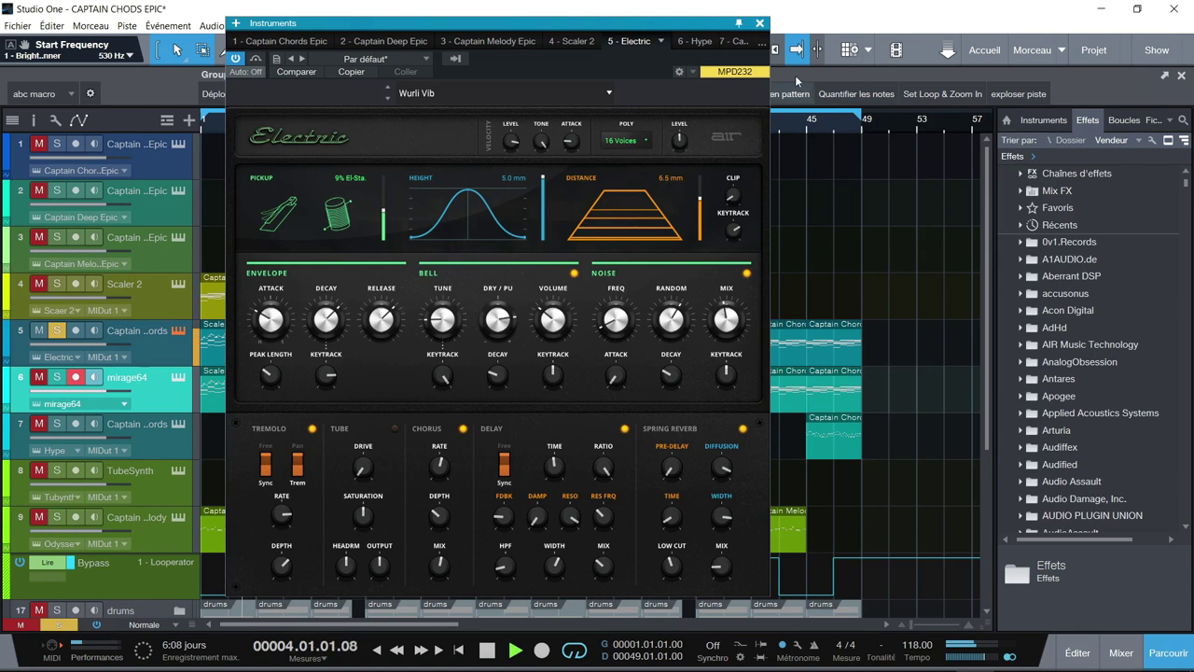
click(760, 22)
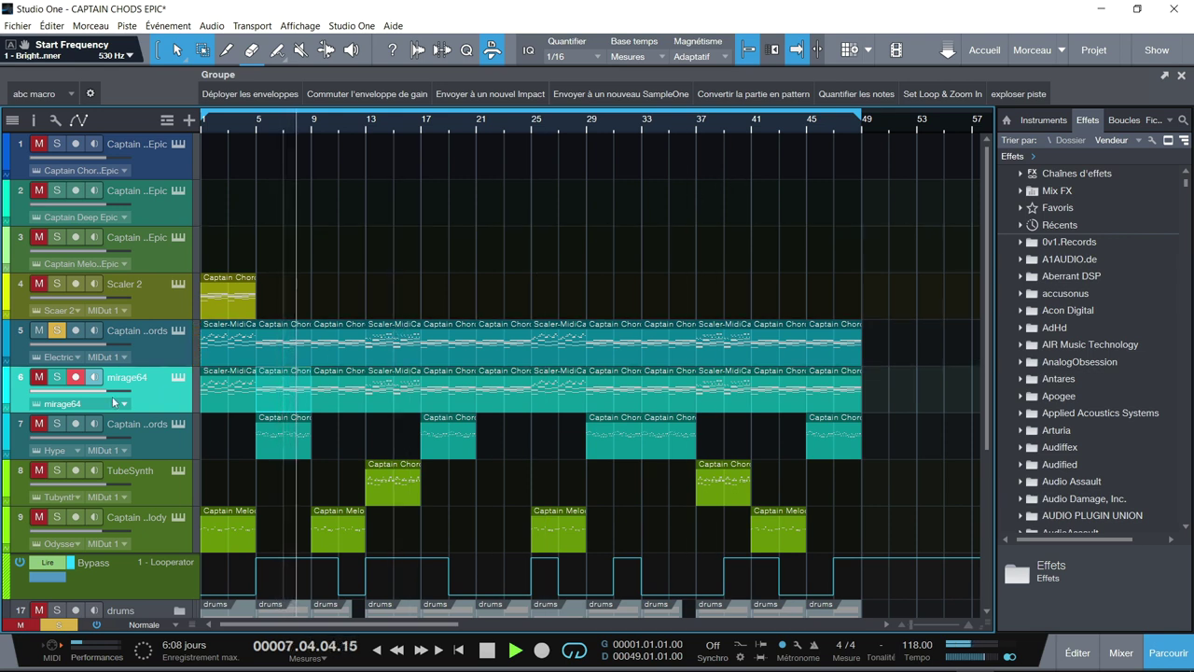
- Add the mirage64 track to the solo, view its Music Box Suite Free instrument during playback, and stop playback
click(57, 377)
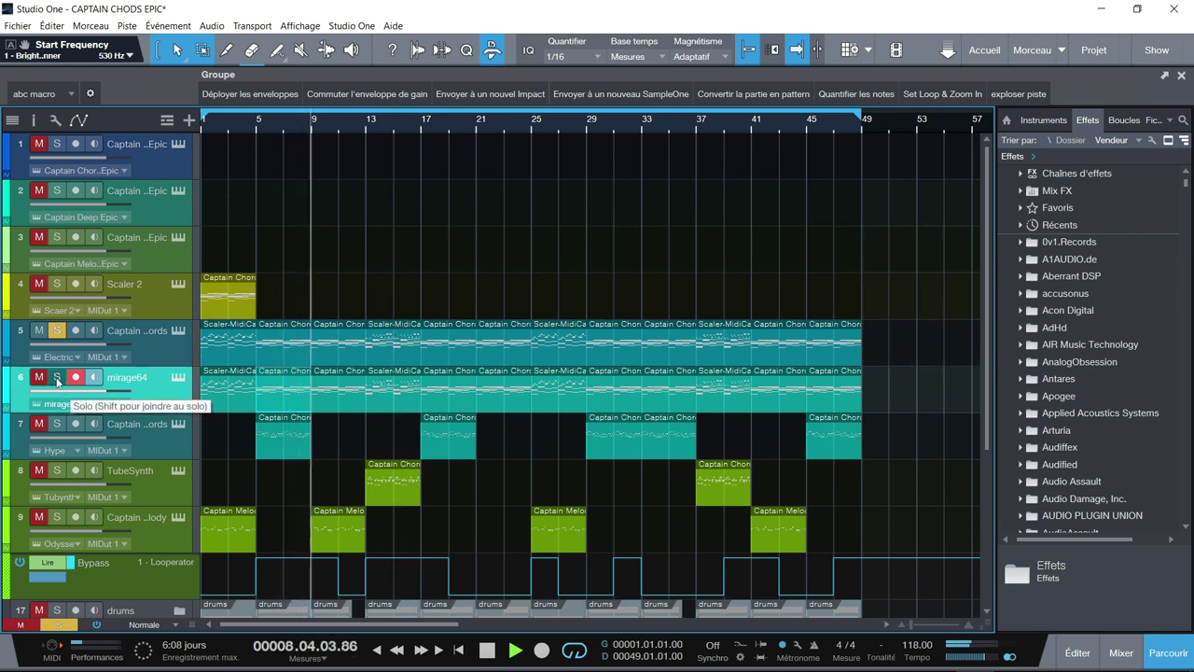
click(176, 377)
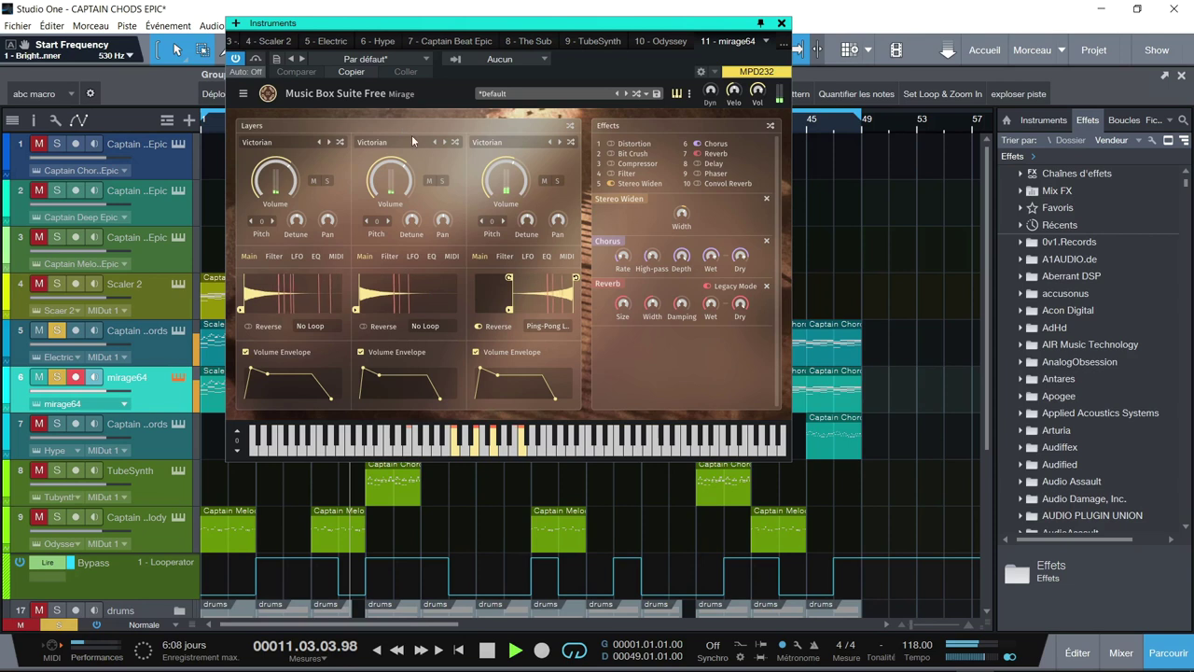
click(782, 23)
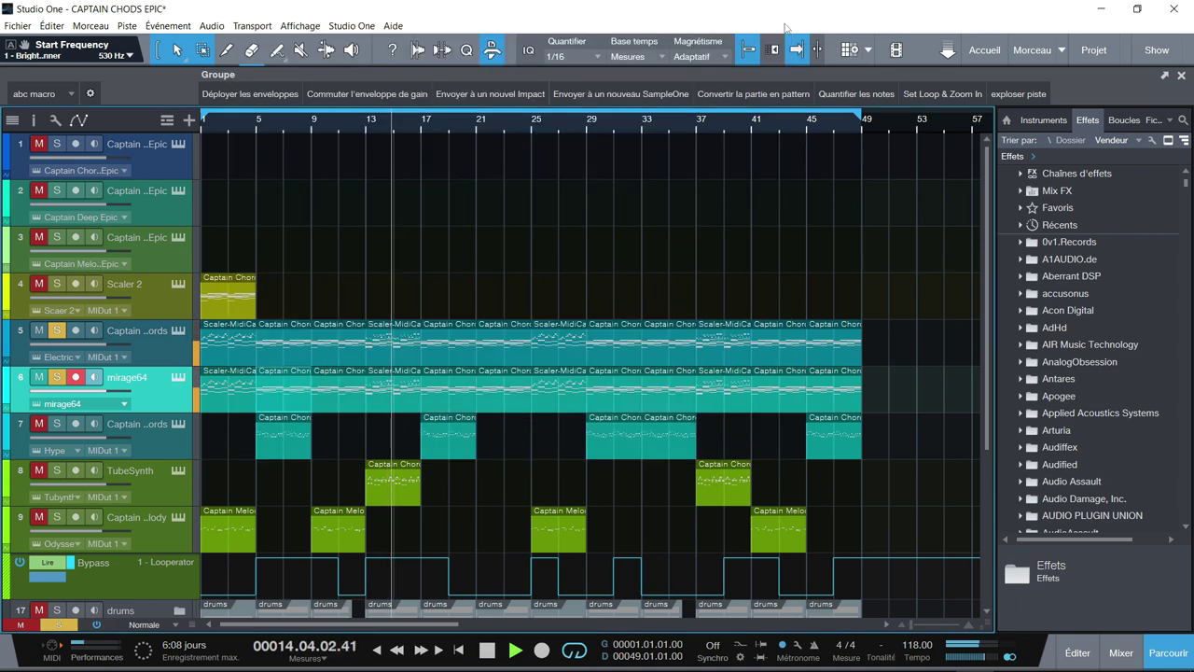
key(space)
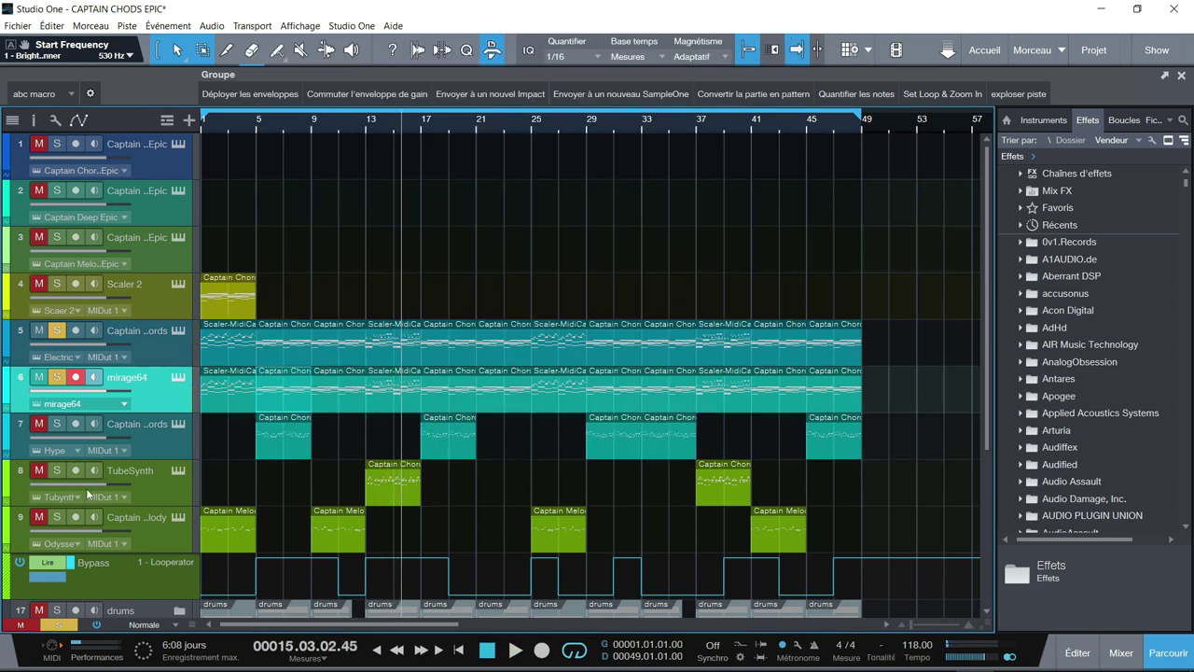
- Solo only the TubeSynth track and play the song from bar 13
click(56, 474)
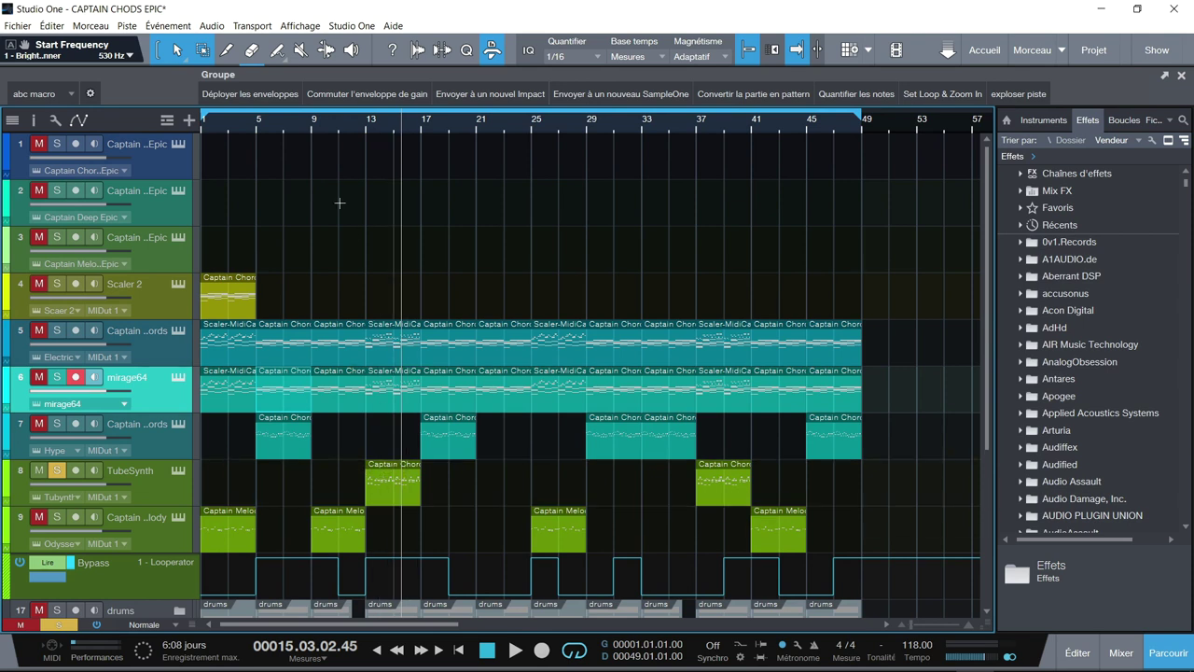
click(366, 127)
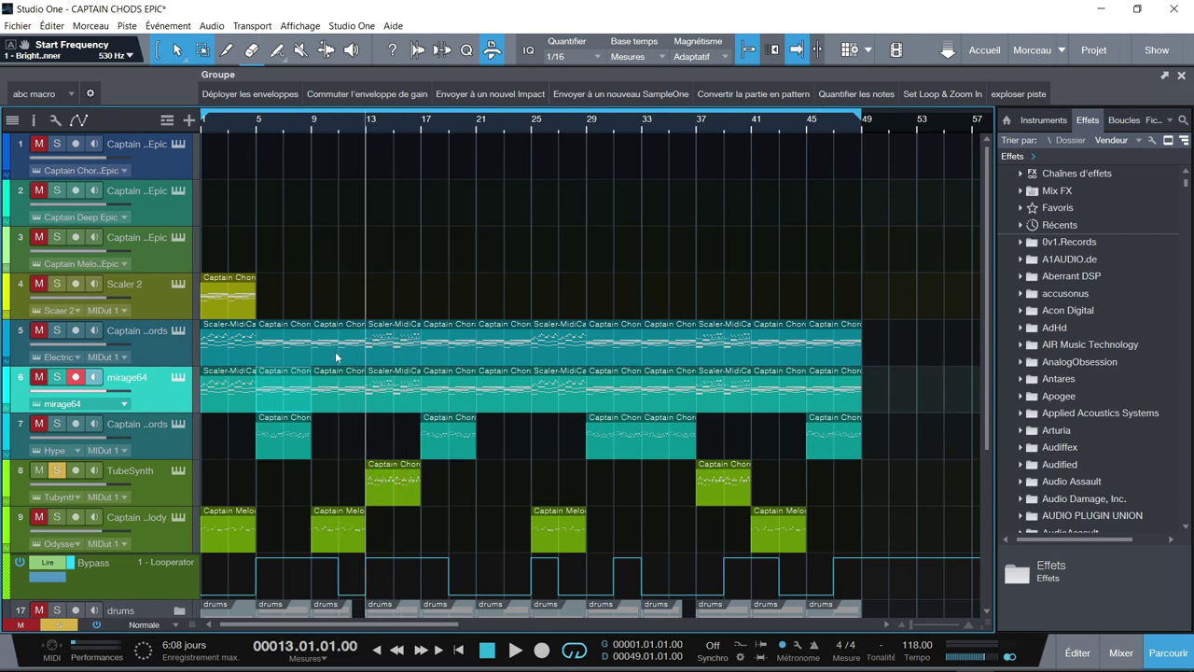
key(space)
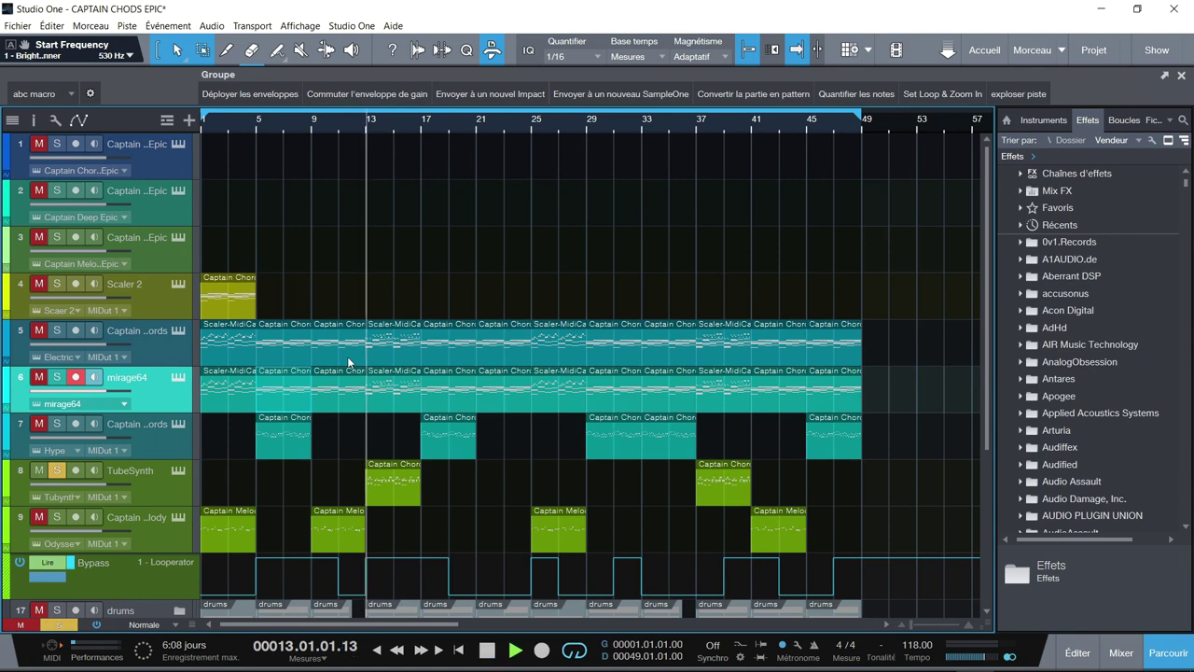
- Pause to view the TubeSynth instrument, close its window, and listen to the rest of its soloed part
key(space)
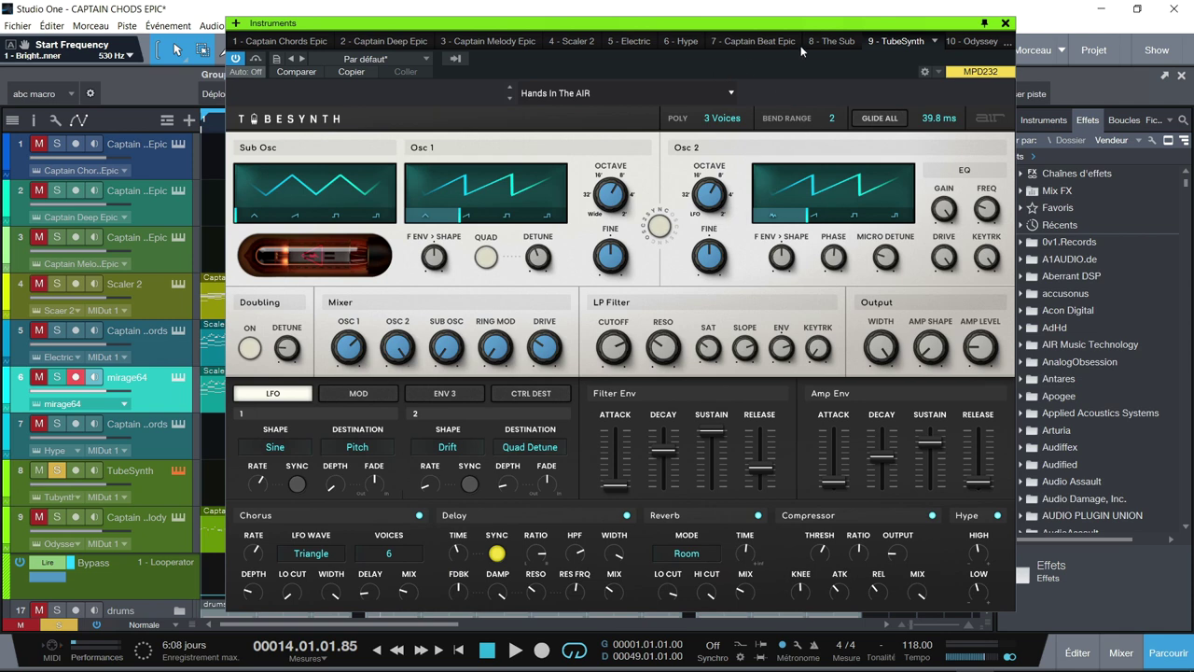
click(1005, 22)
key(space)
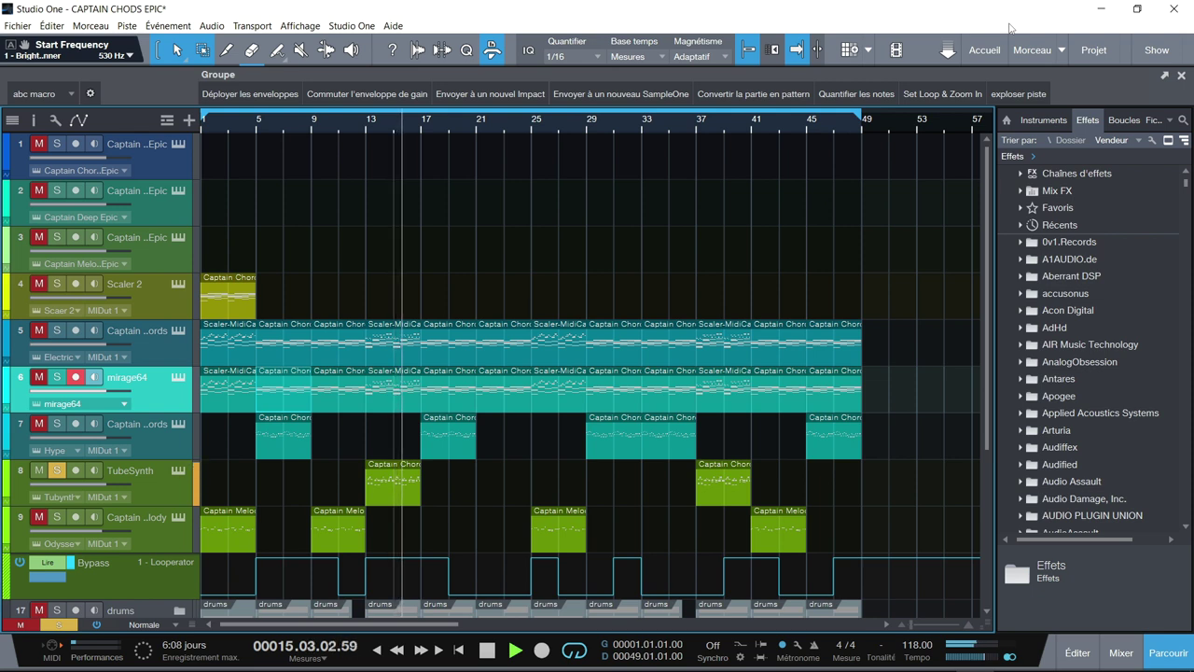
key(space)
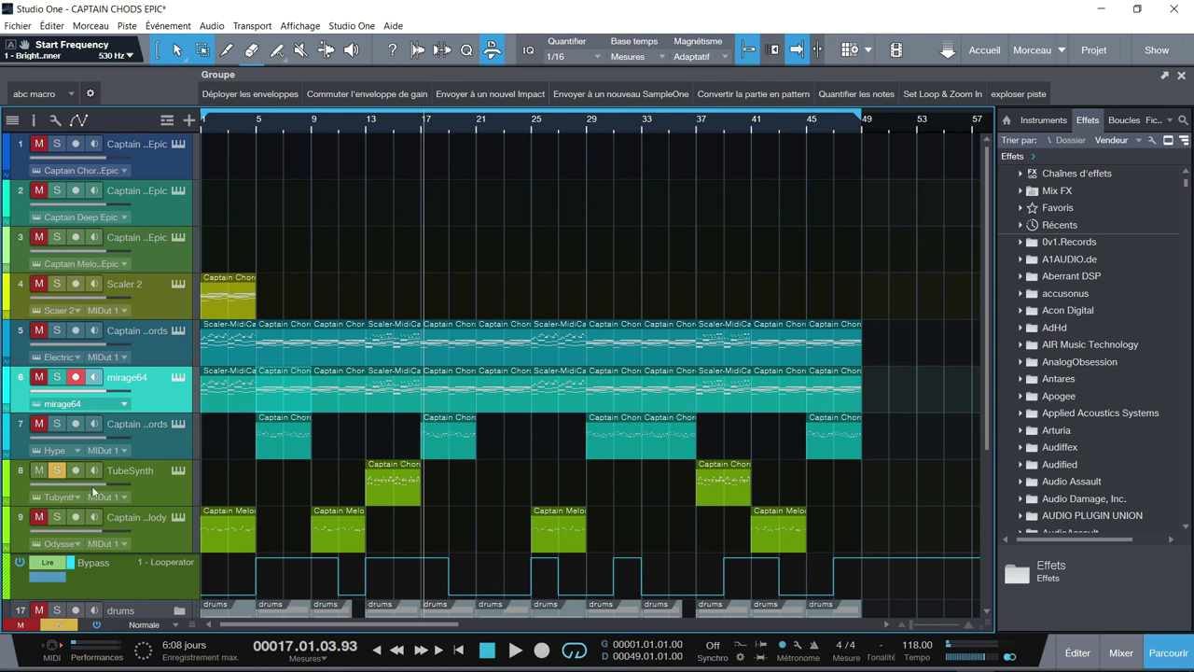
- Solo only the Captain Melody track, view its Odyssey instrument, and close the instrument window
click(57, 470)
click(57, 516)
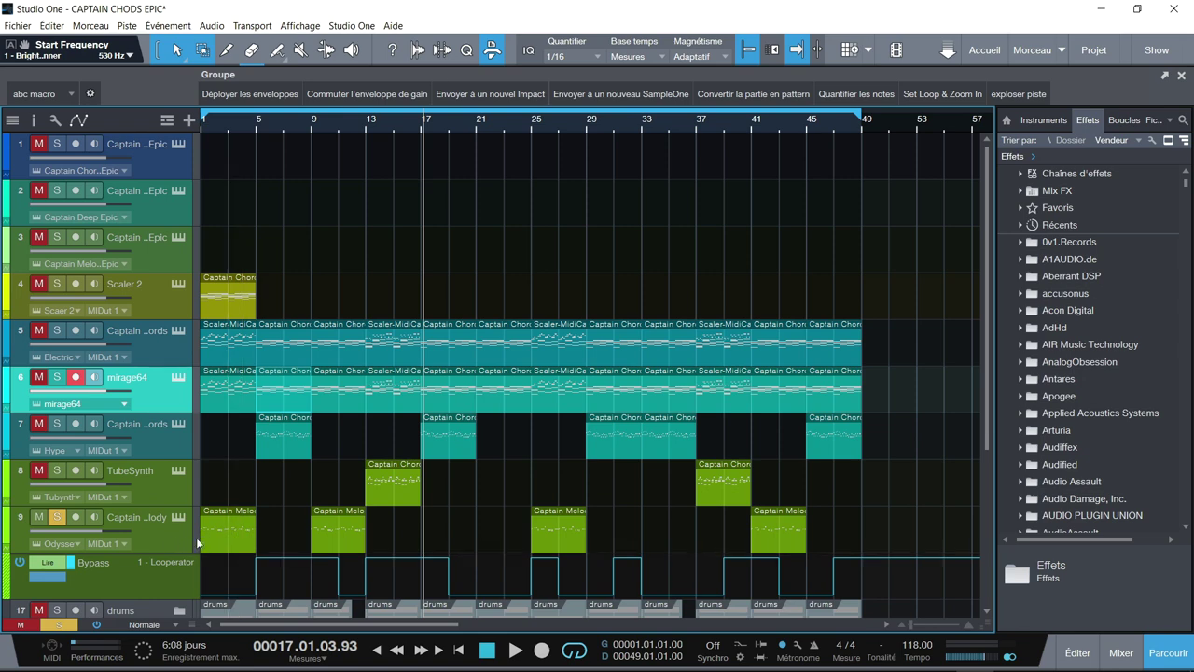
click(174, 517)
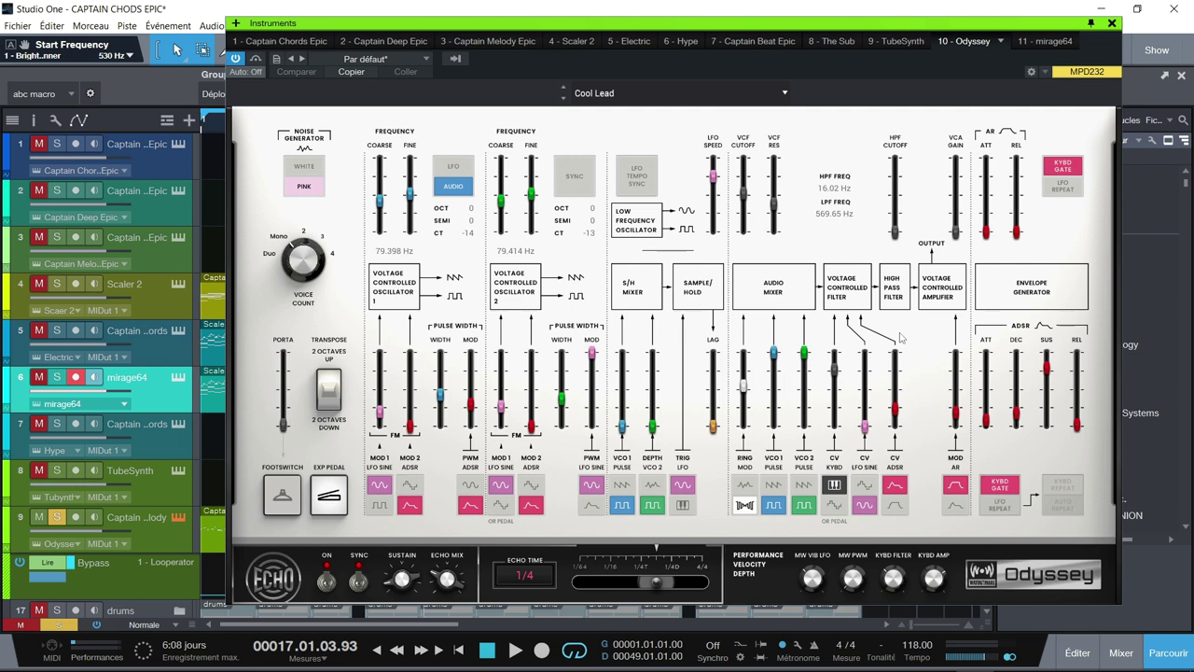
click(1113, 24)
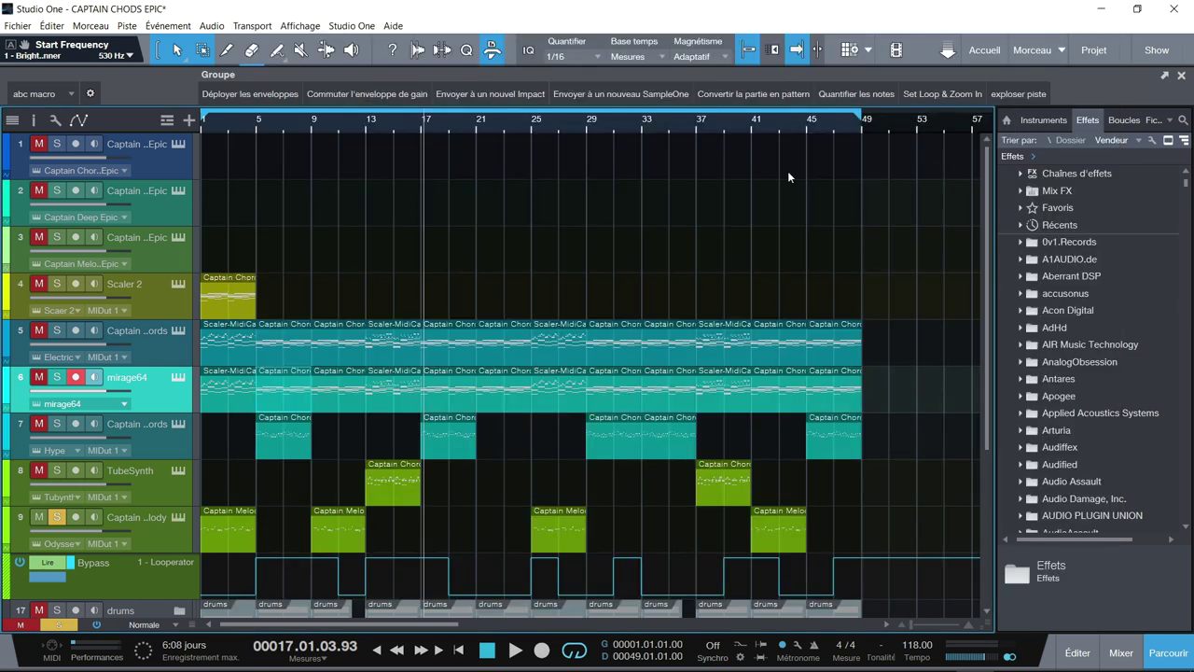
- Listen to the soloed Odyssey melody from the song's start through its first clip
key(Home)
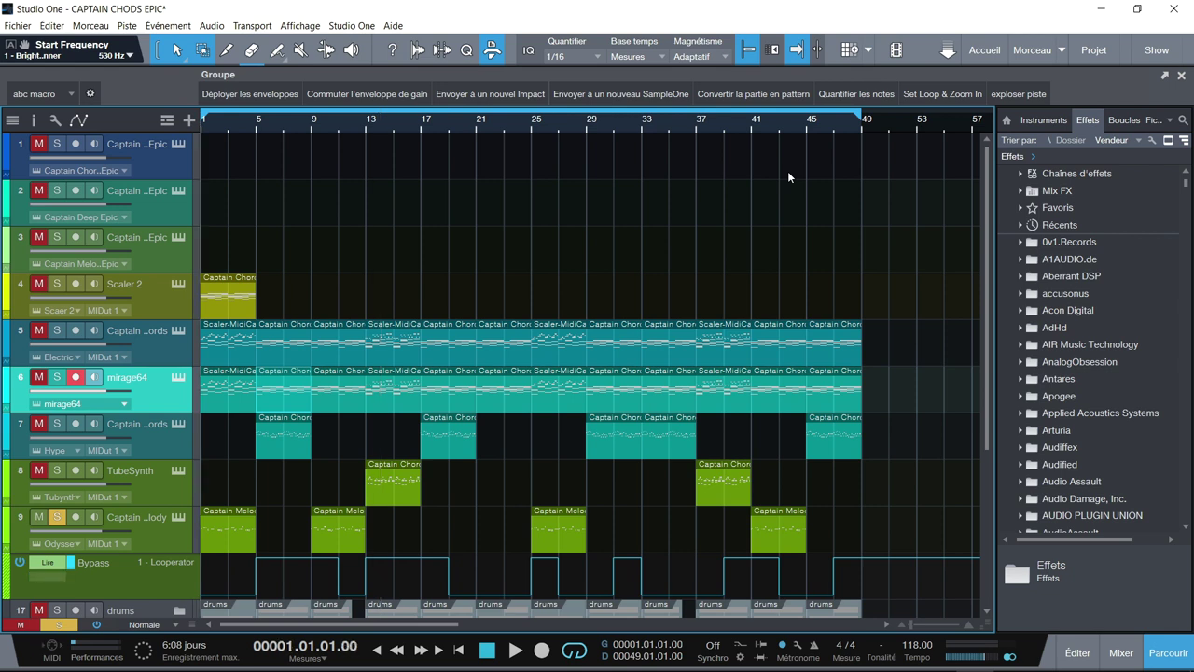
key(space)
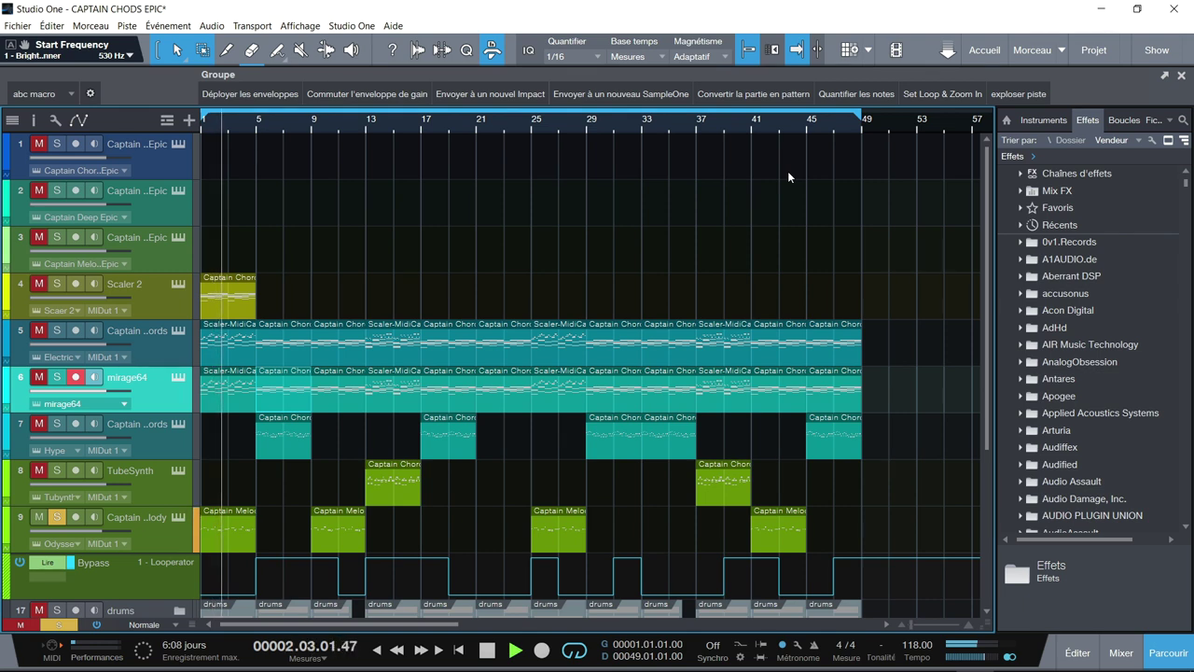
key(space)
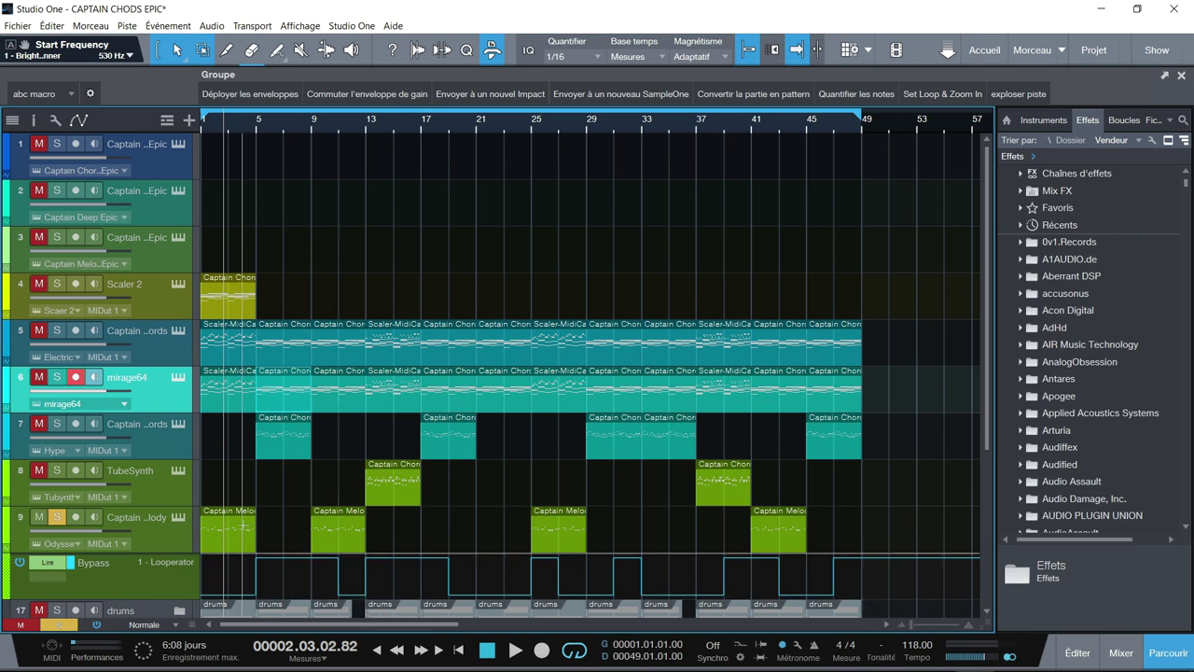
key(space)
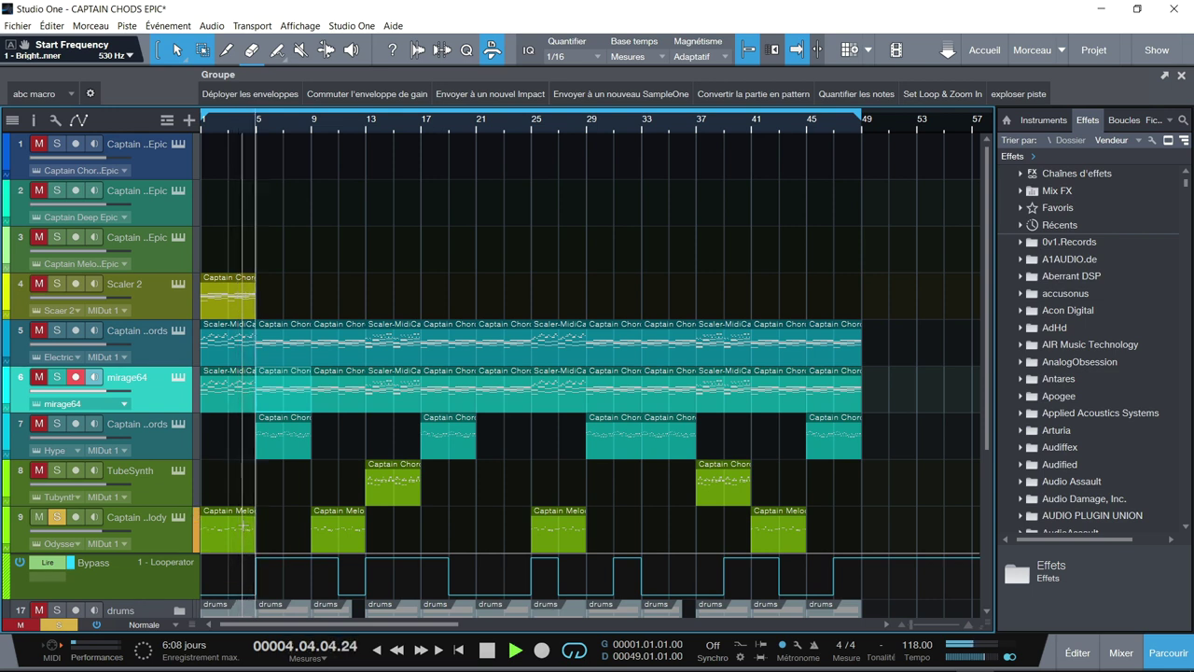
key(space)
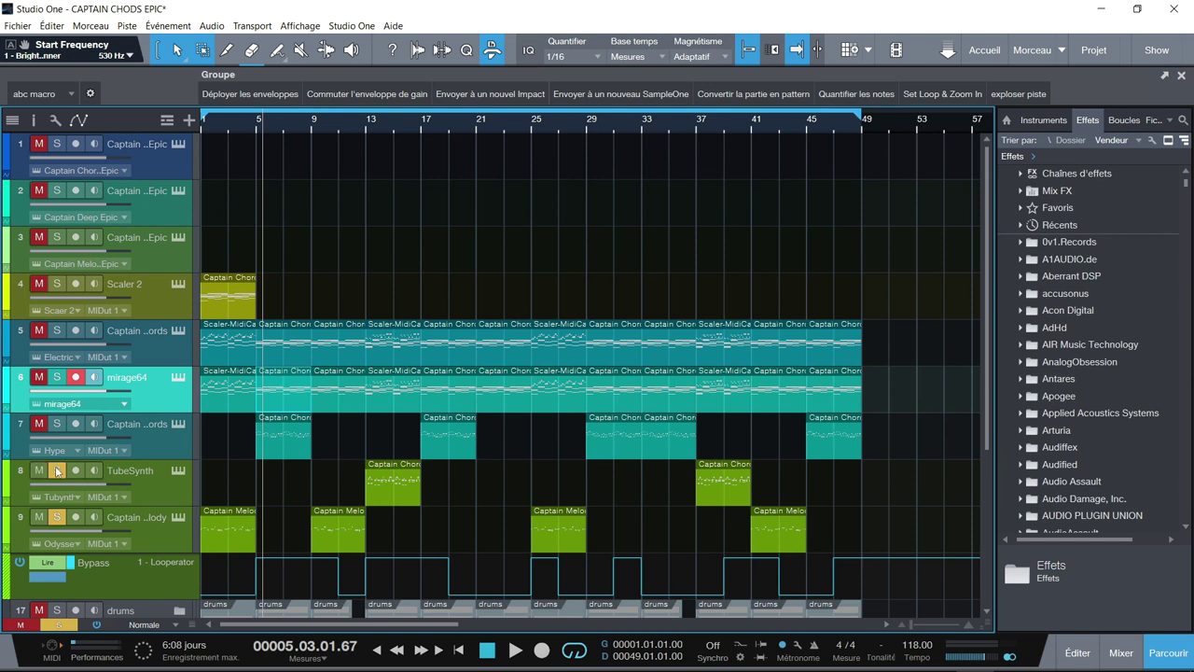
- Add the TubeSynth, Hype, mirage64 and Electric tracks to the solo, listen to the combined melodic parts, and stop playback
click(57, 425)
click(56, 379)
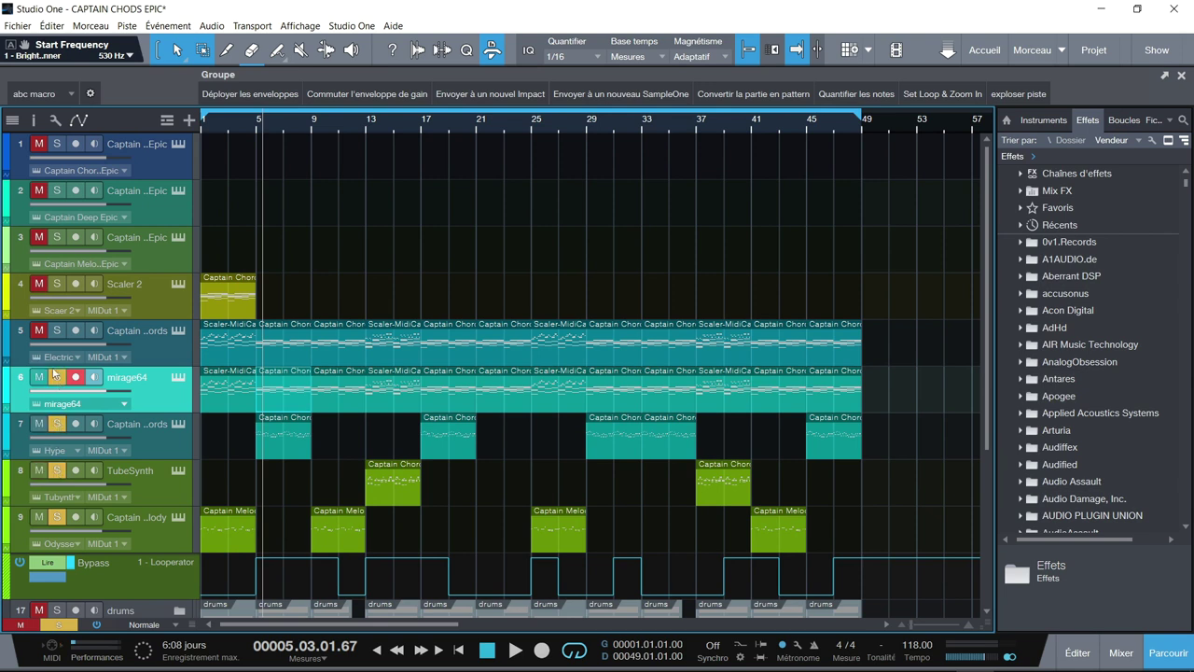
click(54, 331)
key(space)
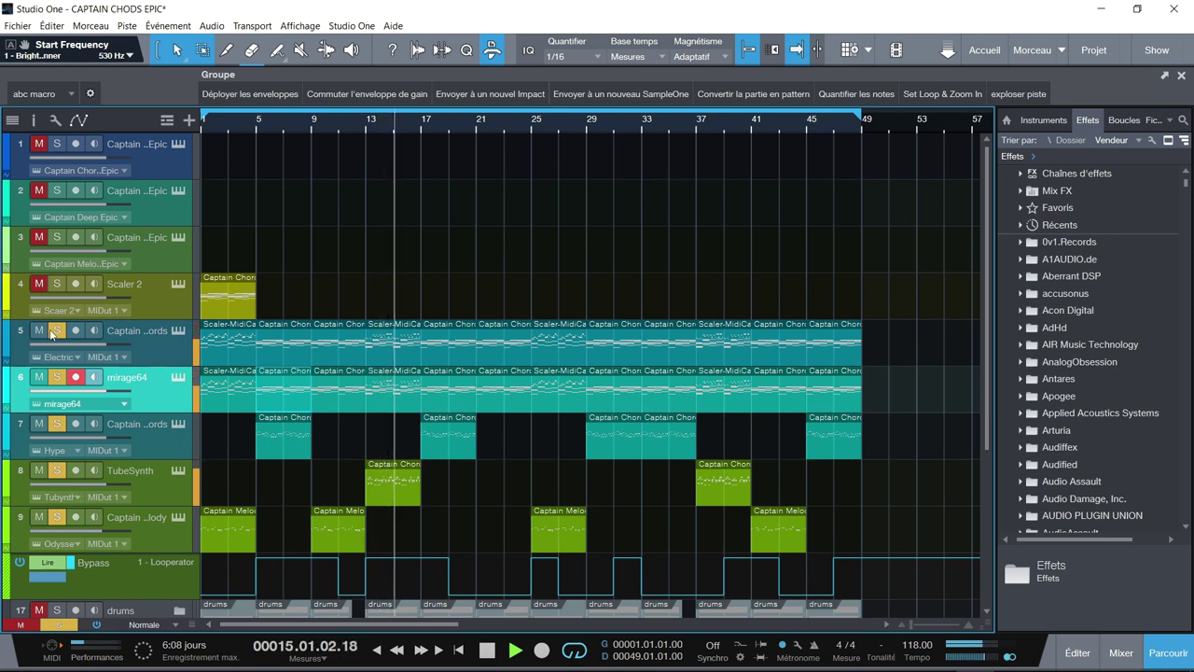
key(space)
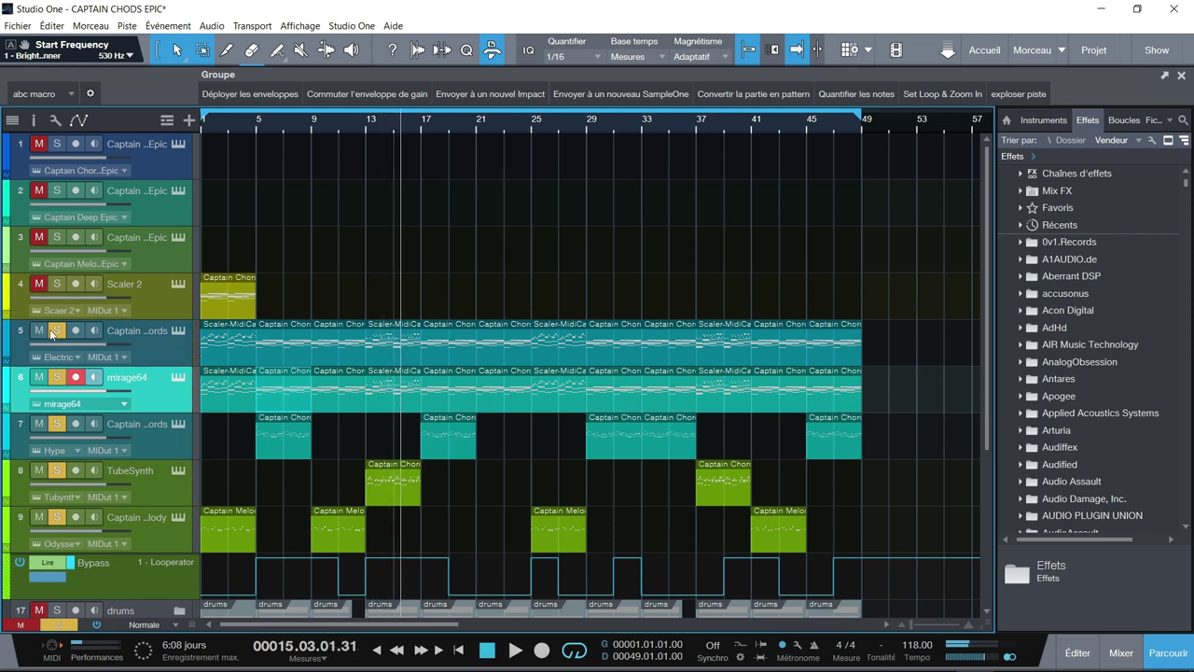
- Expand the drums folder and examine Captain Beat Epic, switching Play Music From Plugin on and off again
scroll(51, 334, down, 3)
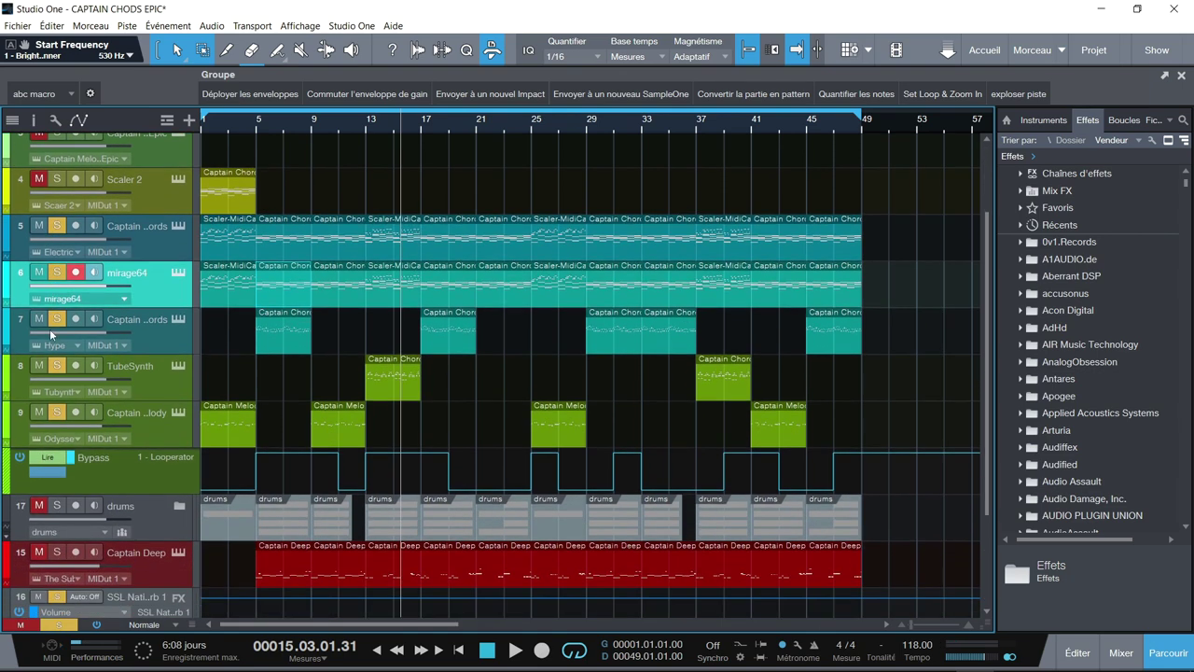
click(179, 506)
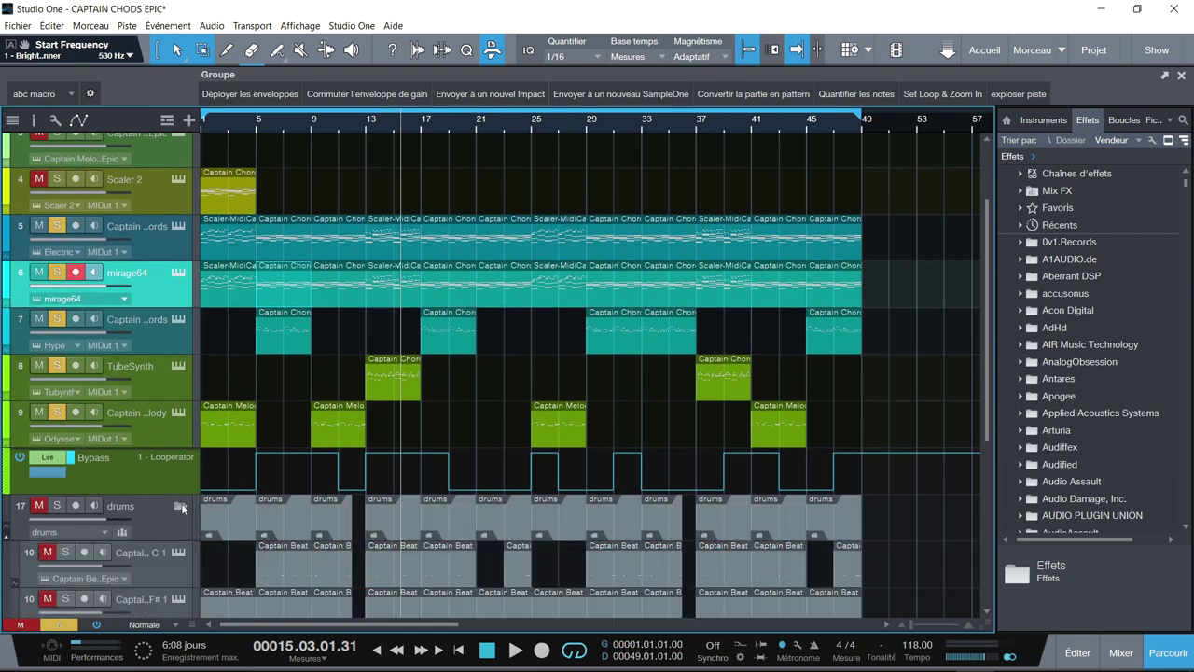
click(178, 553)
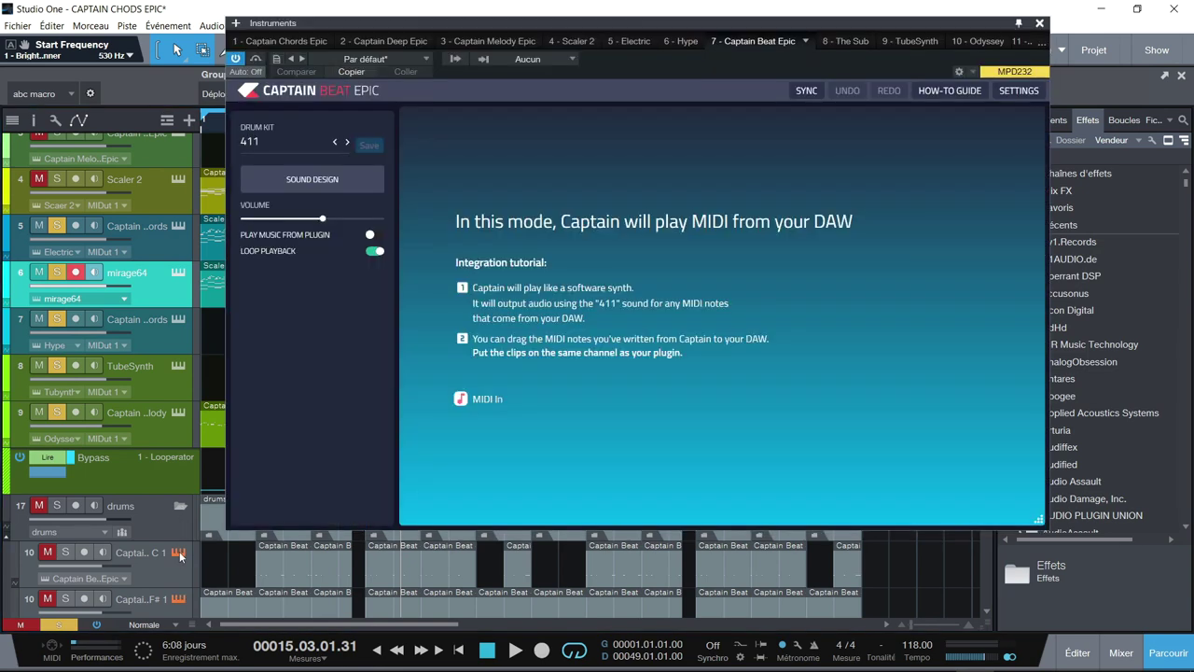
click(376, 236)
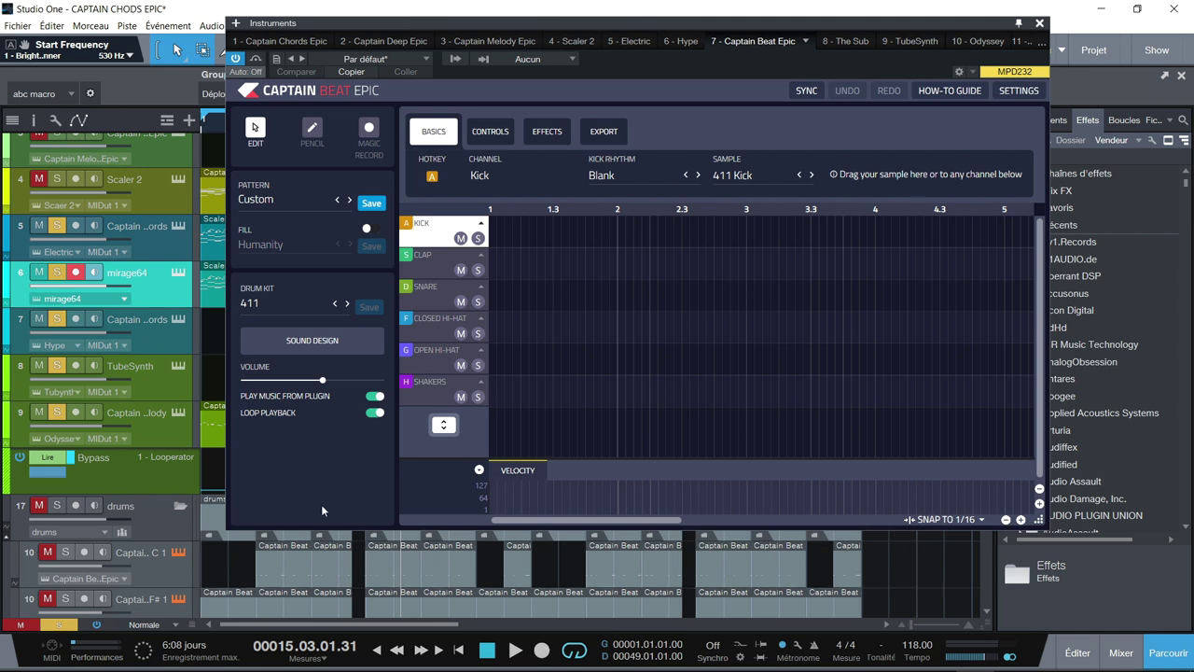
click(373, 398)
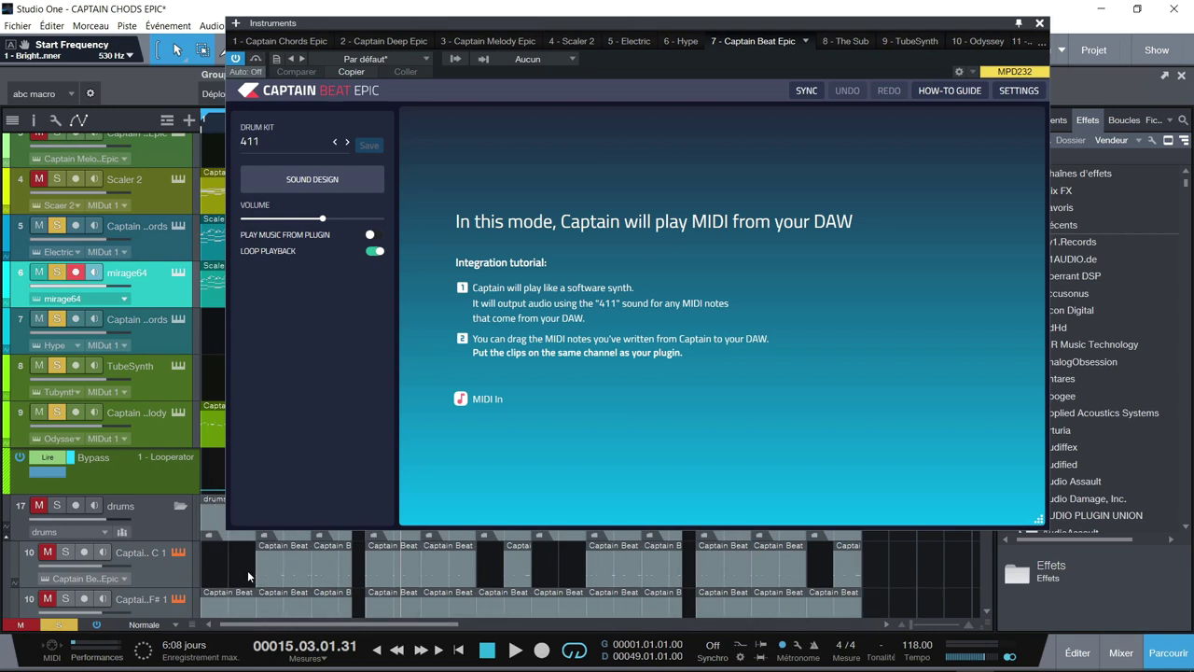
- Look through Captain Beat Epic's separate drum outputs and close the instrument window
click(456, 59)
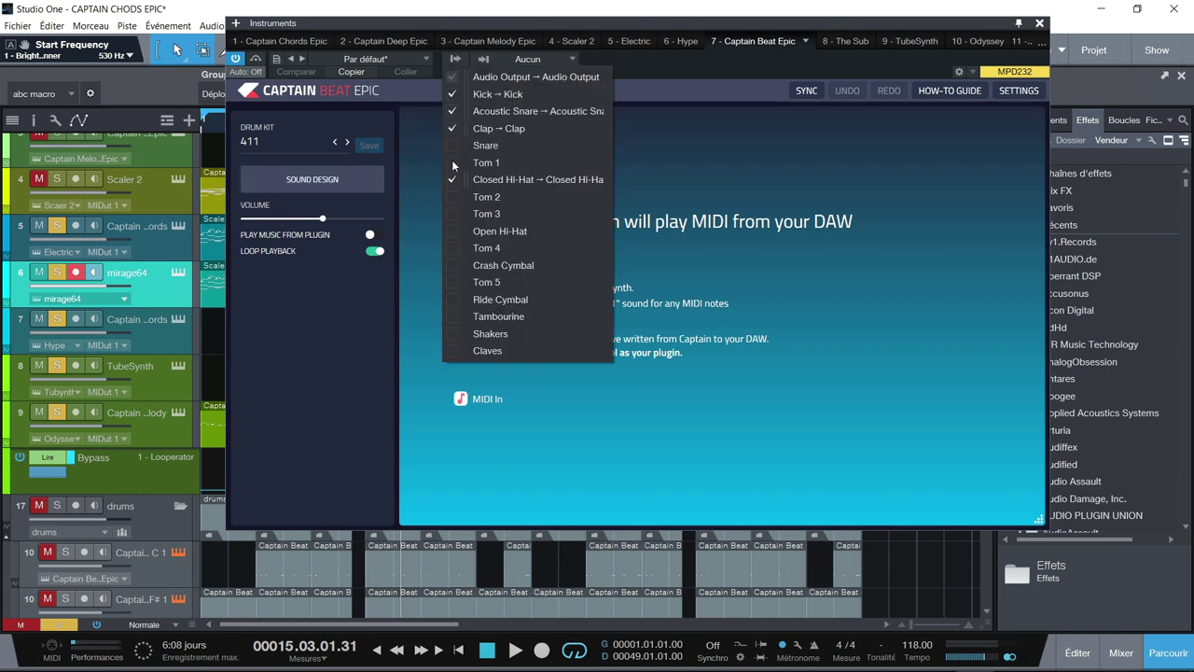
click(450, 19)
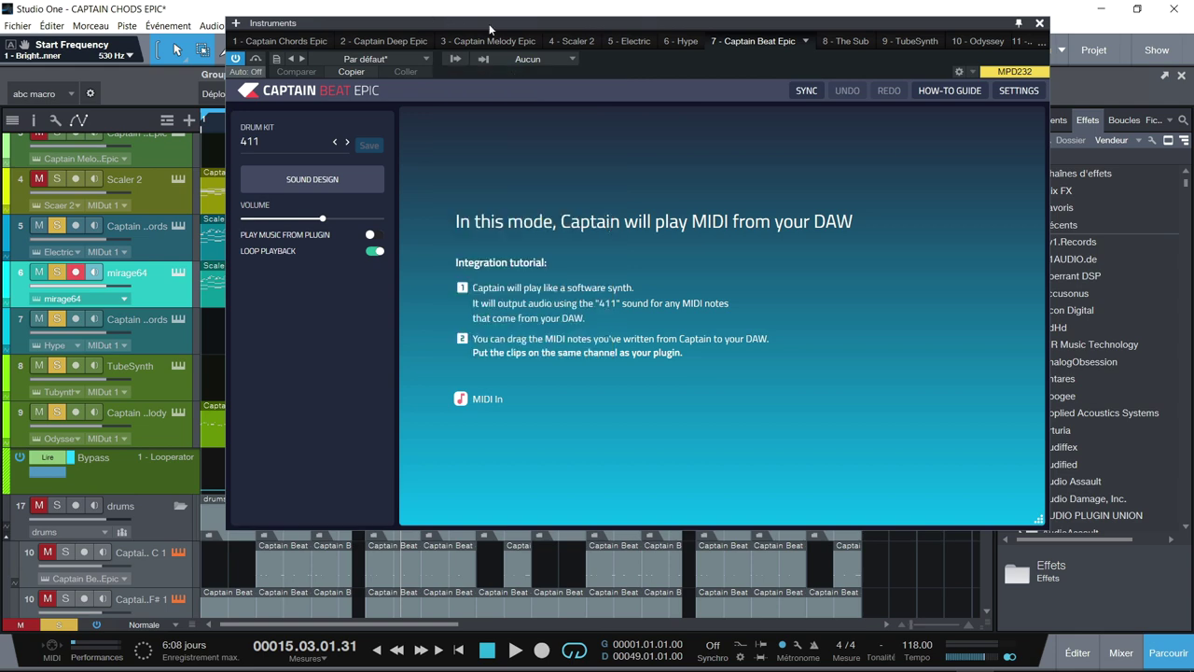
click(1039, 23)
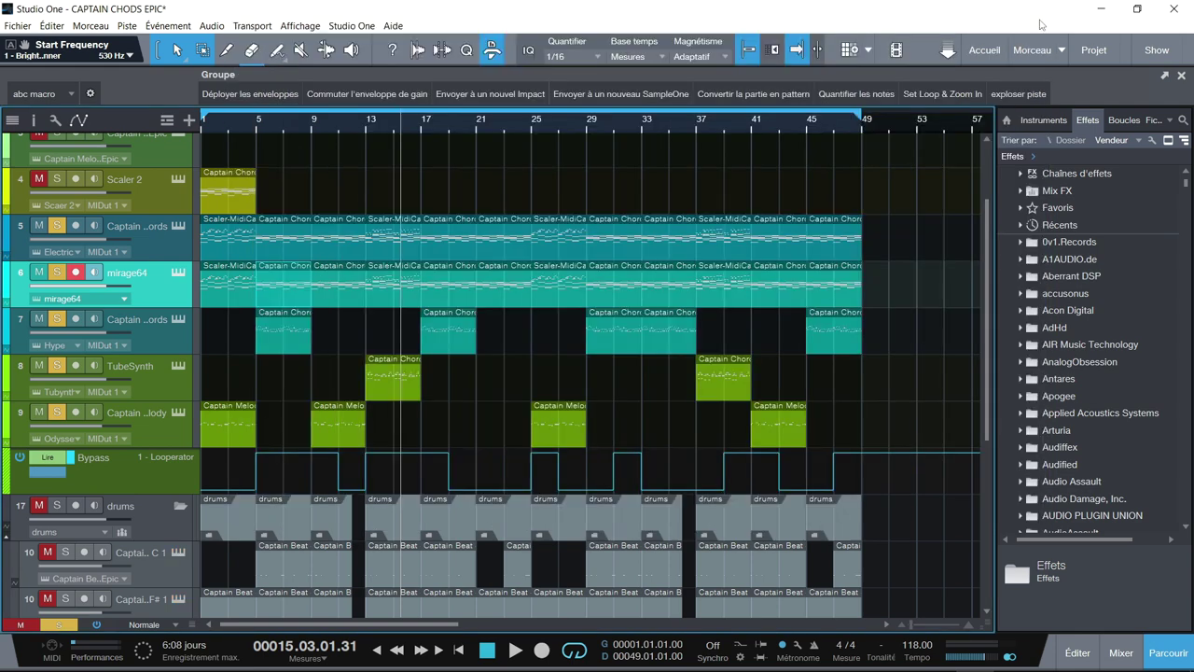
- Unmute and solo the drums folder track alongside the melodic tracks, listen to it, and stop playback
key(space)
click(38, 504)
click(54, 507)
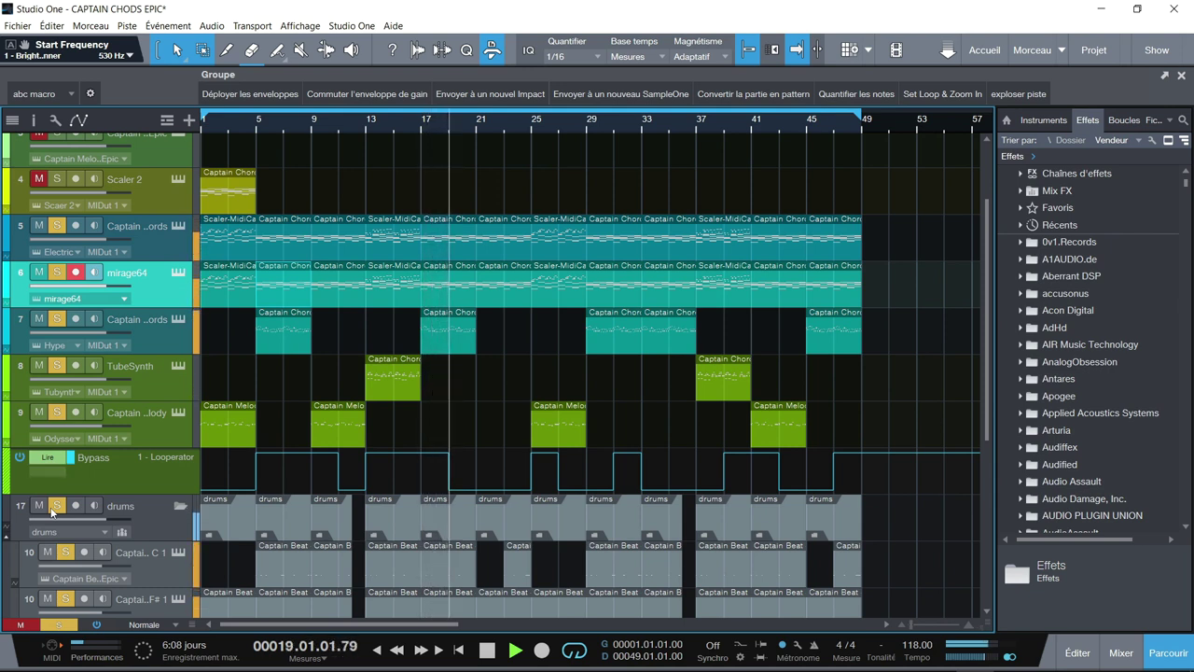
key(space)
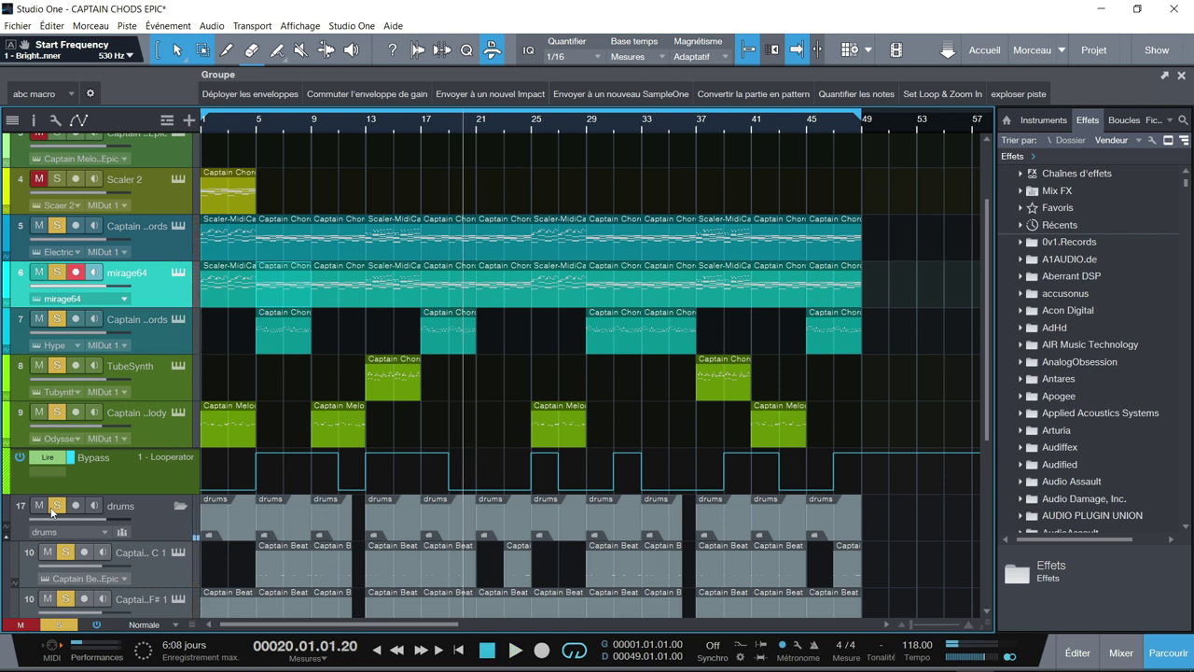
- Return to the song's start, view The Sub instrument on the Captain Deep track, and close its window
key(Home)
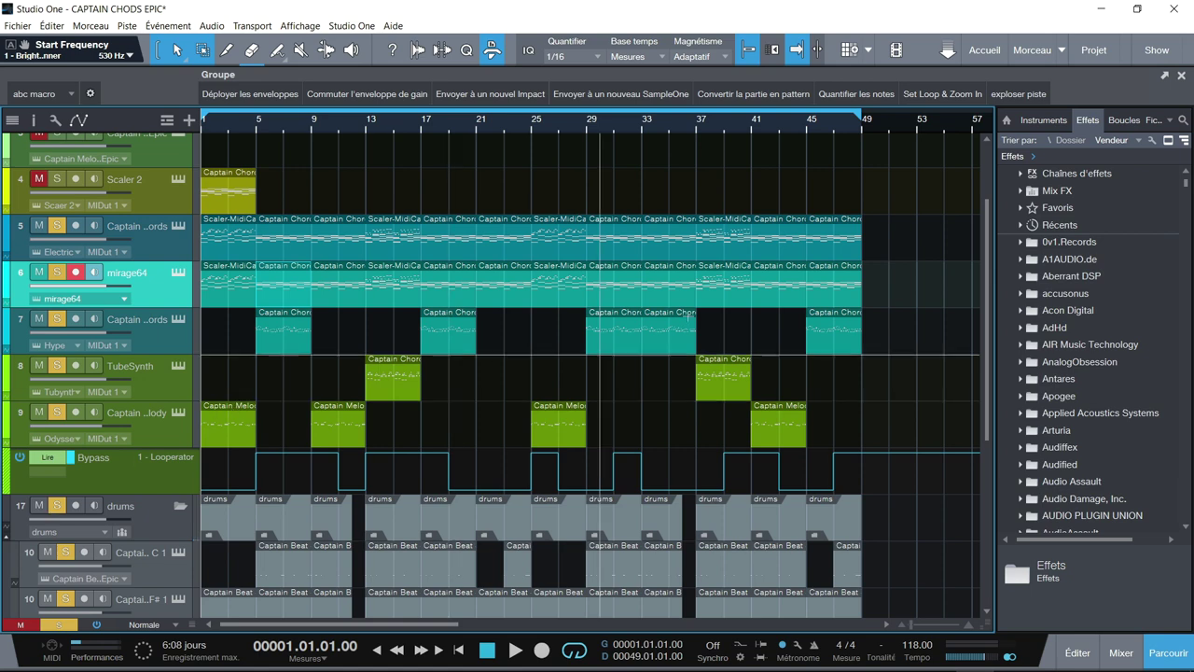
drag(989, 219, 980, 340)
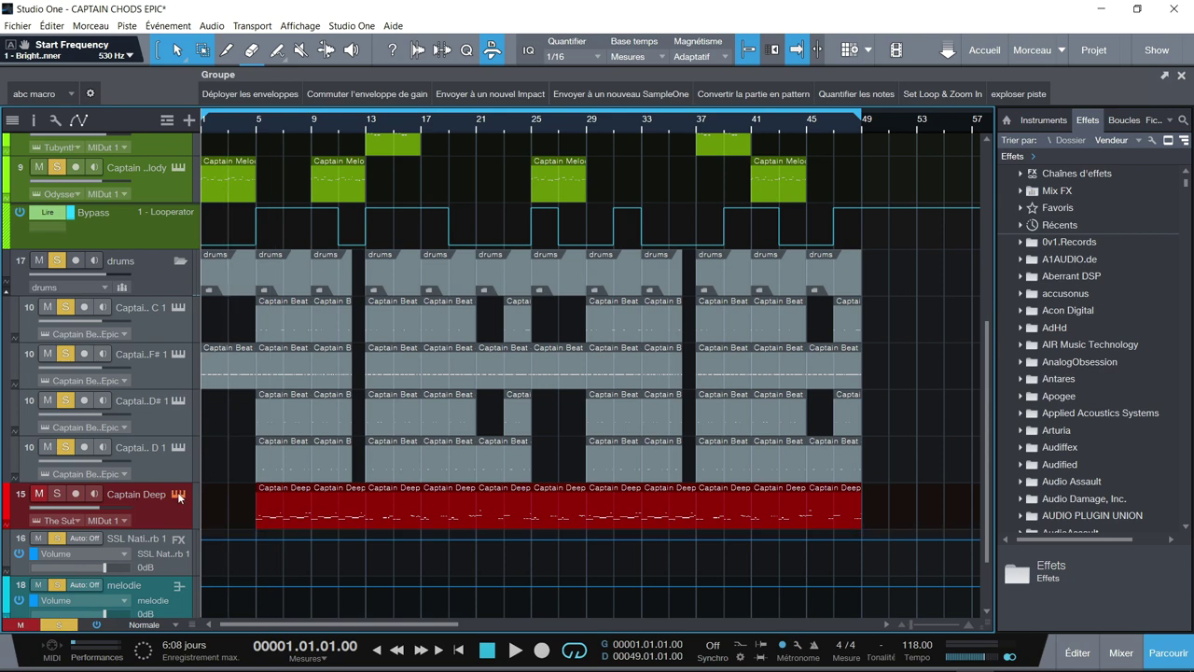
click(178, 495)
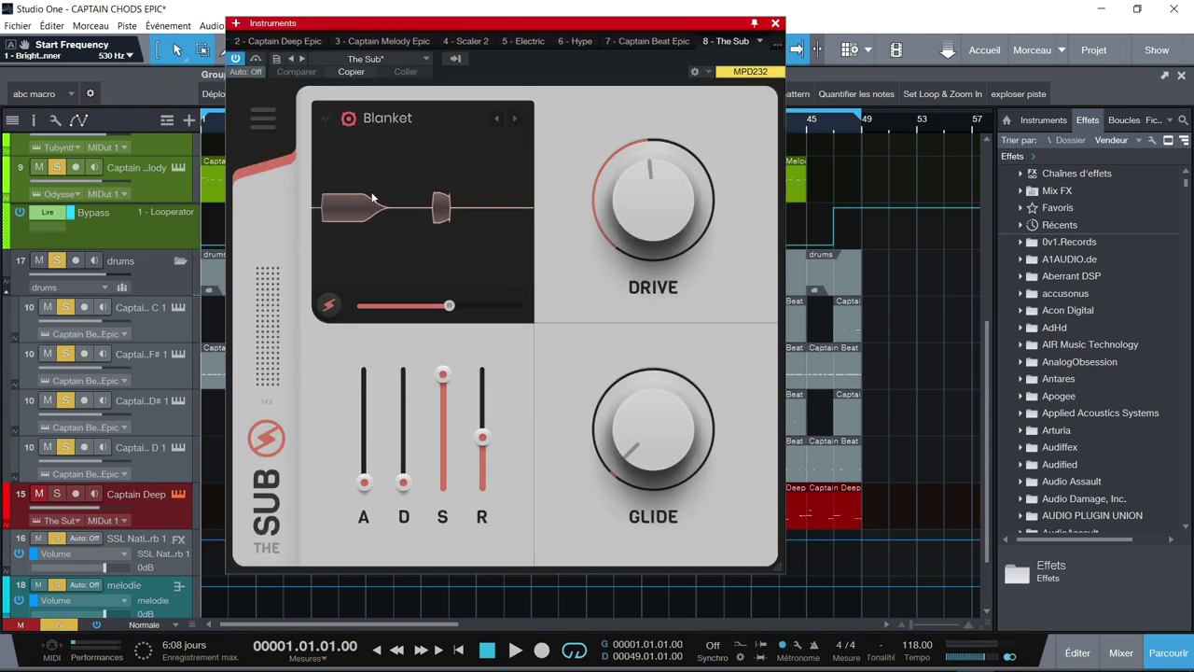
click(776, 22)
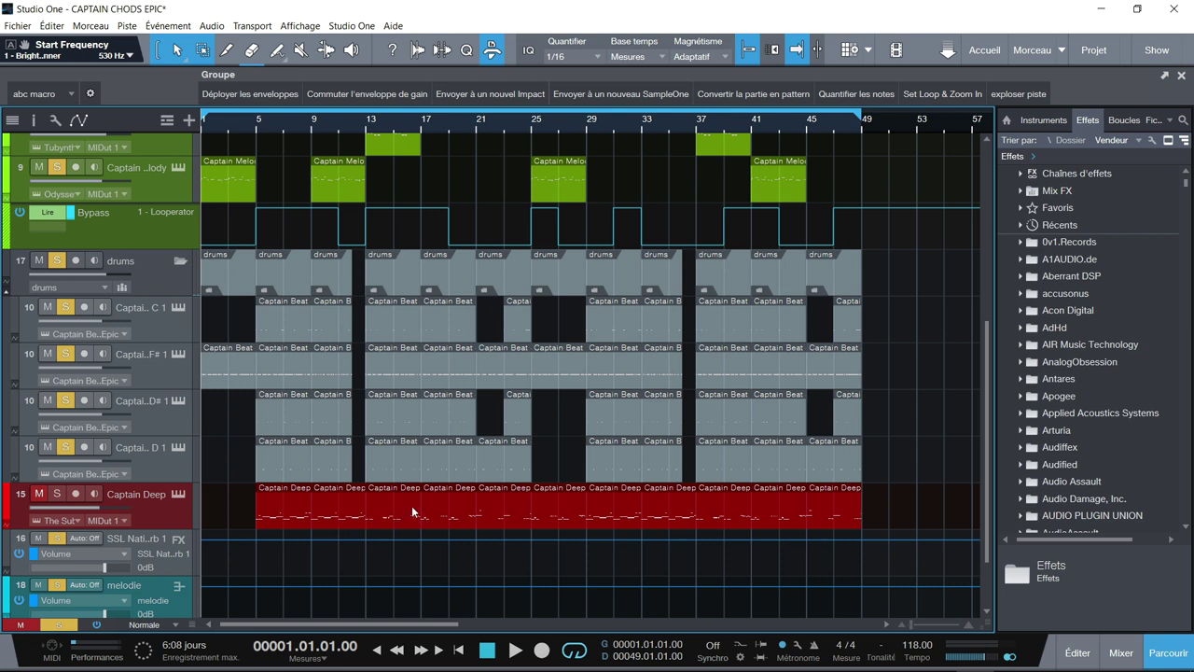
- Play the song with the Captain Deep bass added to the solo, stop playback, and briefly view the mixer
key(space)
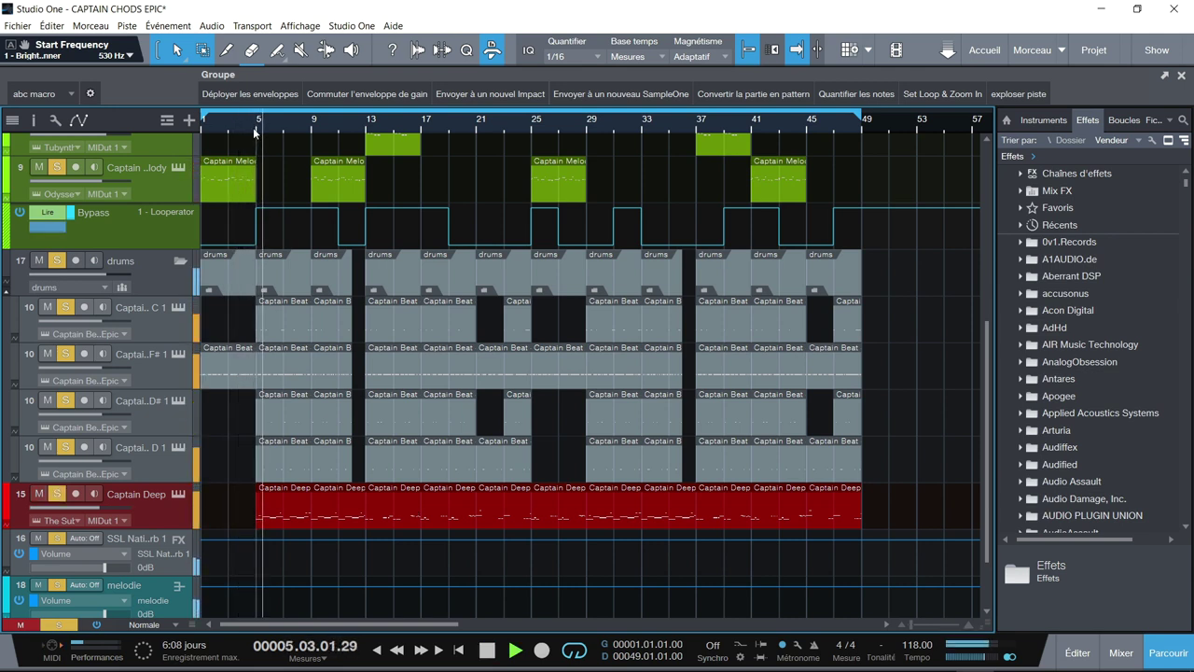
key(F3)
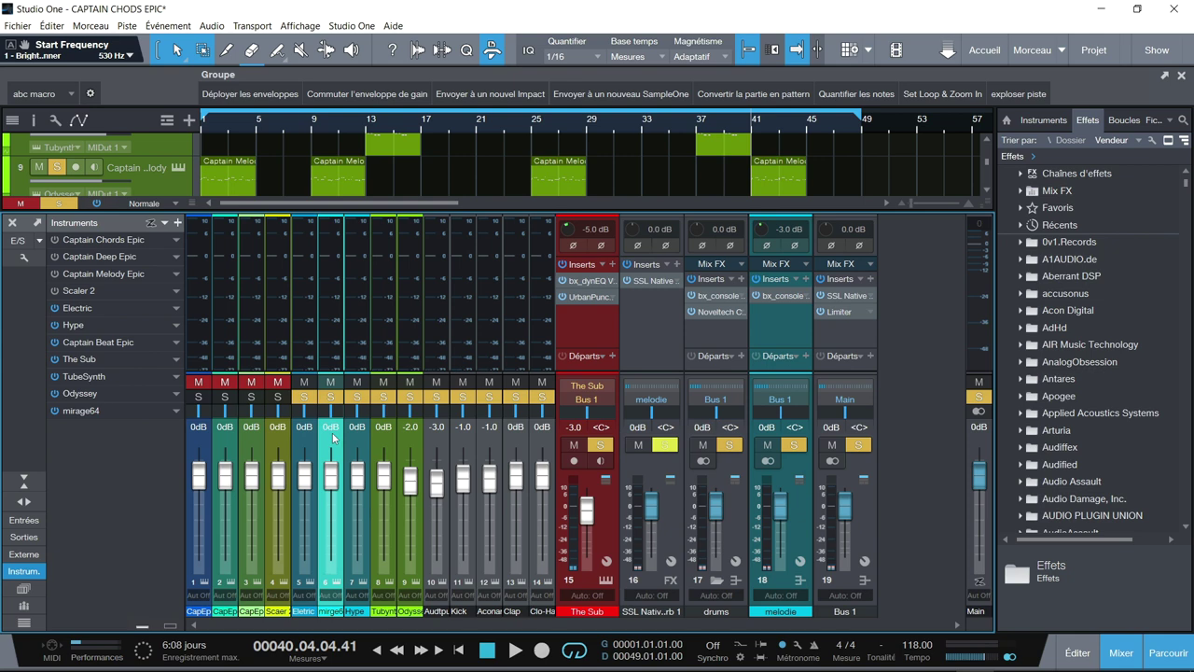
key(F3)
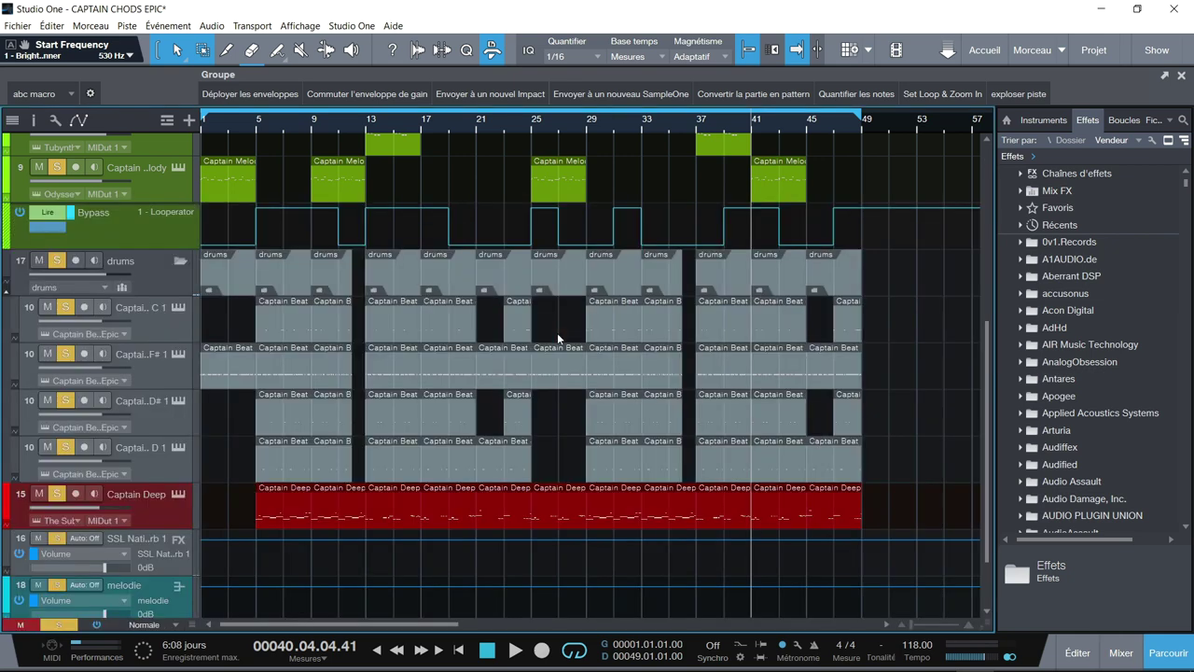